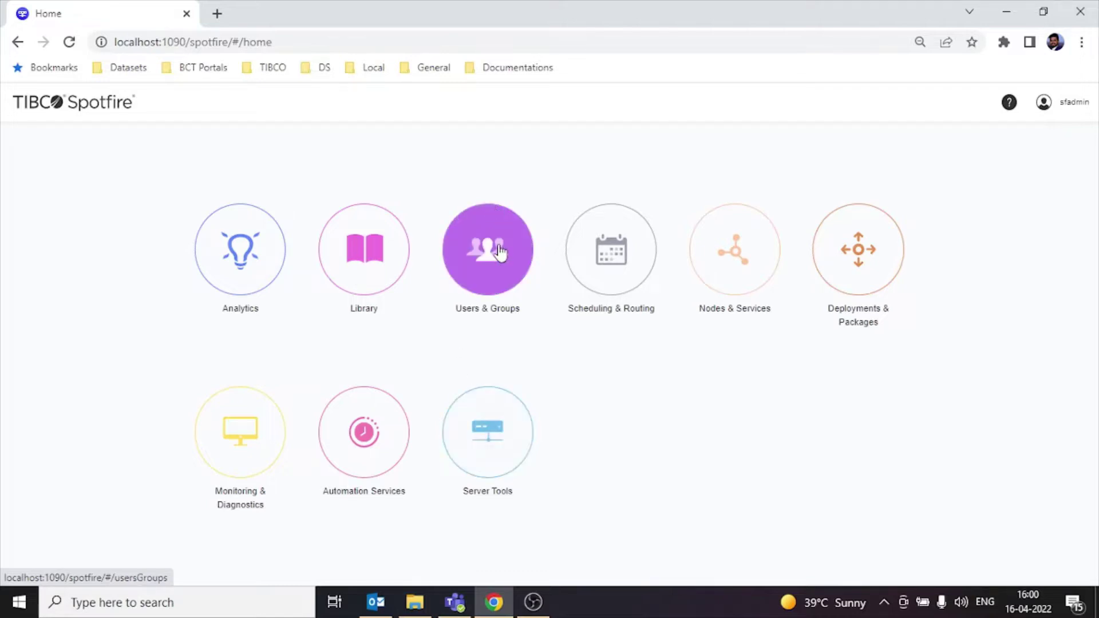
Step: Open the Users & Groups administration area from the Spotfire Server home page
click(494, 216)
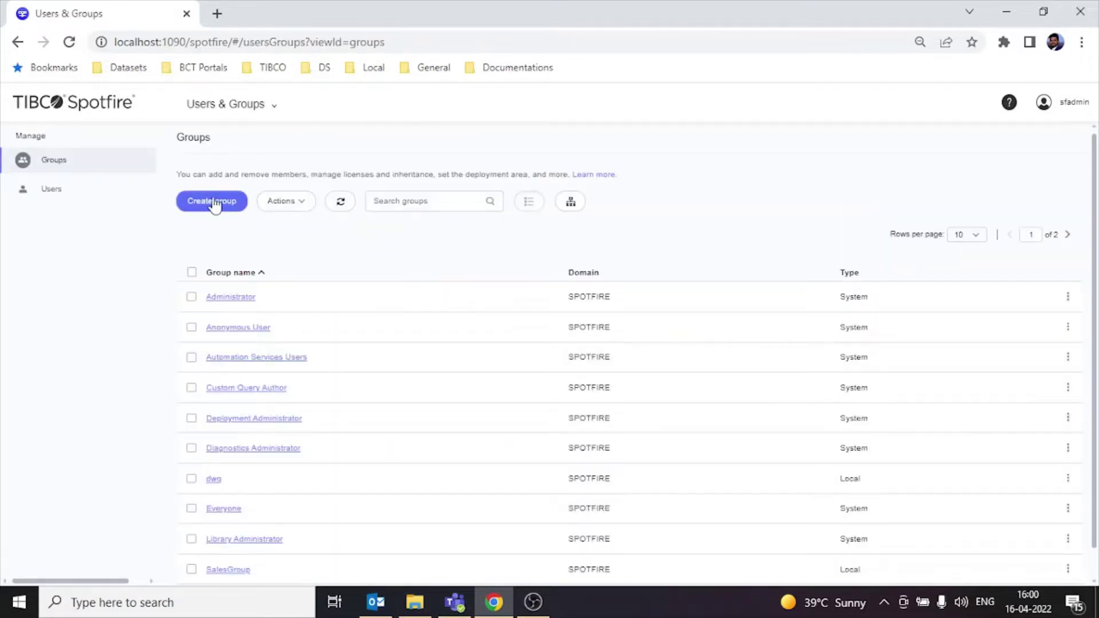
Step: Create new local groups named Accounts and Sales
click(216, 204)
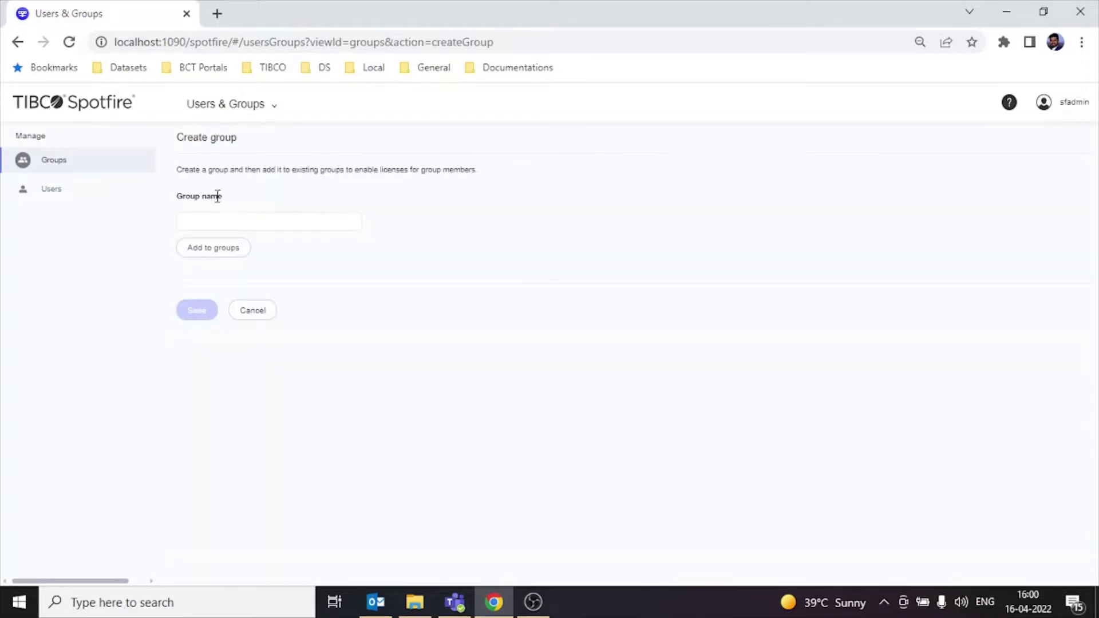
click(273, 216)
text(Ad)
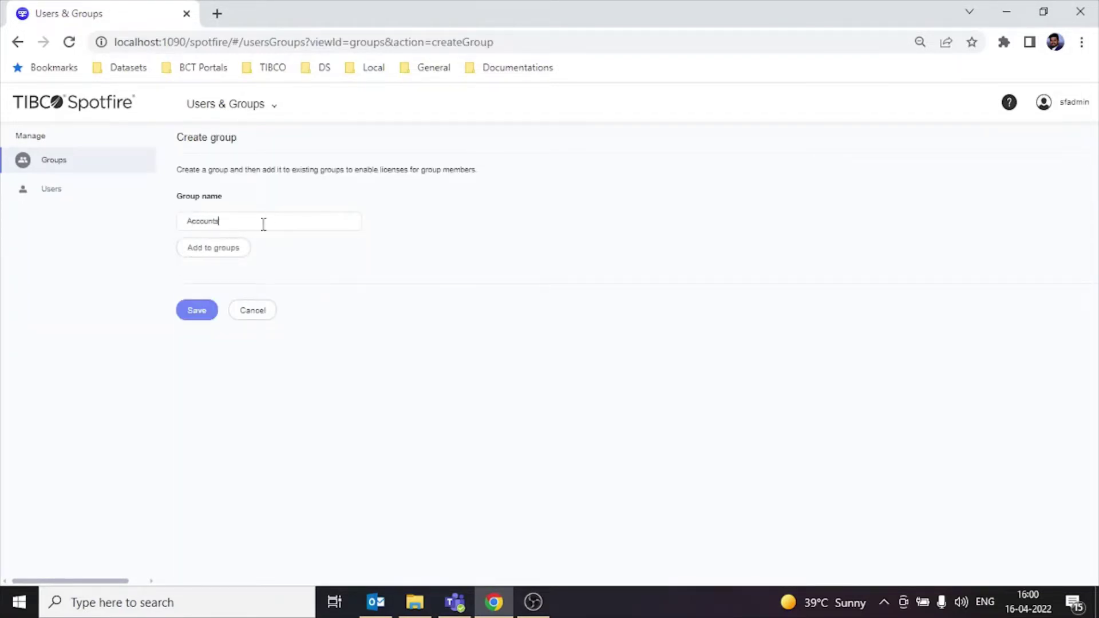
click(197, 311)
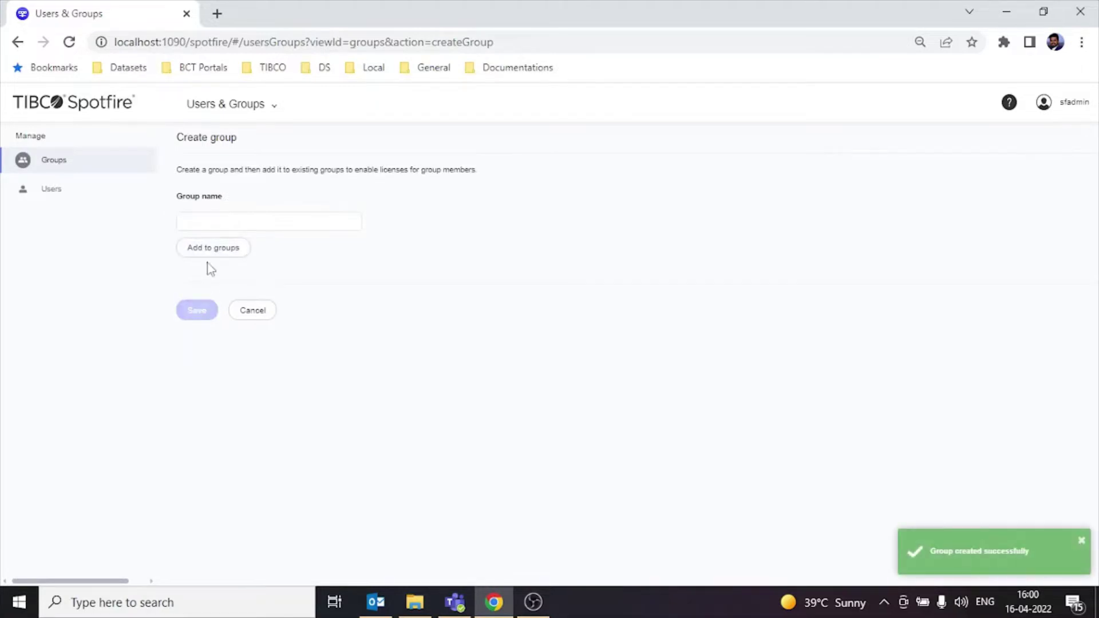
click(253, 221)
text(Sale)
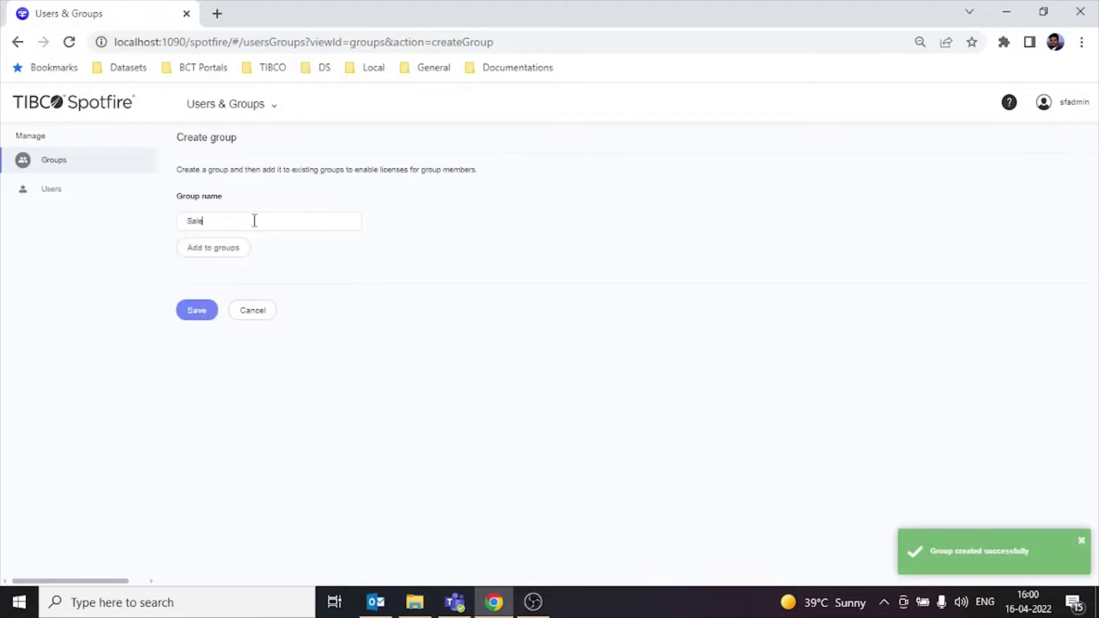
text(s)
click(196, 311)
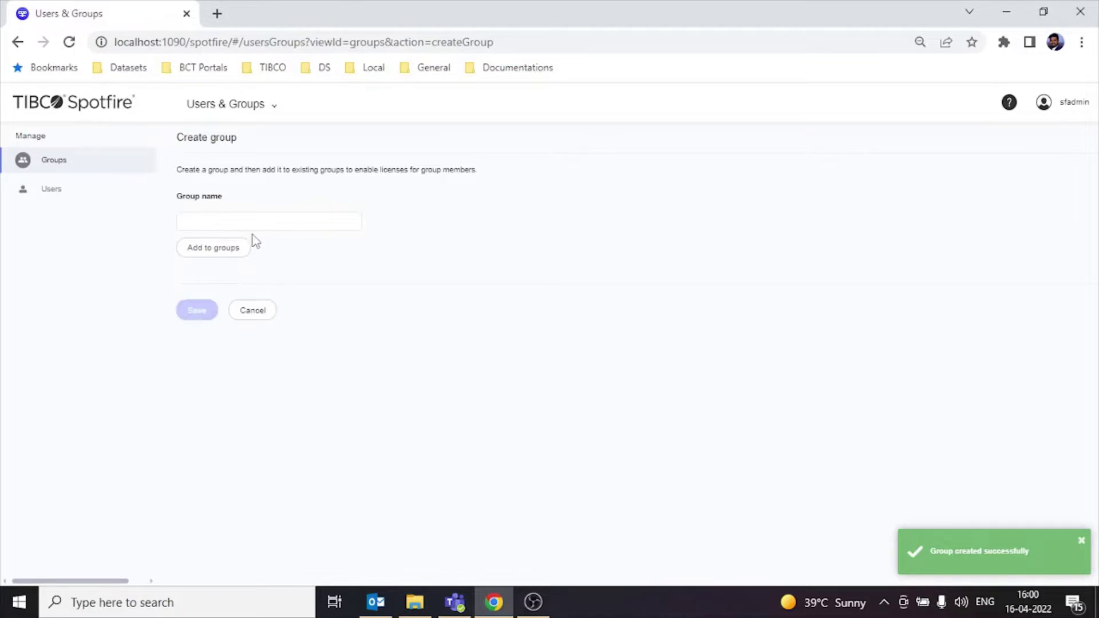
Step: Create the Marketing group and return to the Groups list
click(280, 219)
text(s)
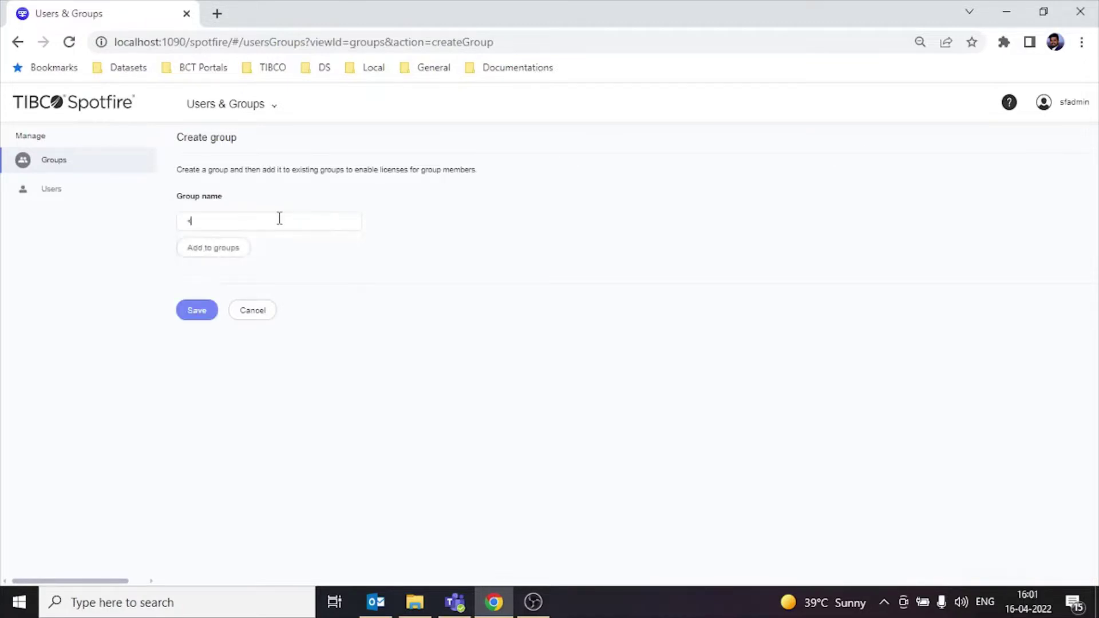
key(BackSpace)
text(MN)
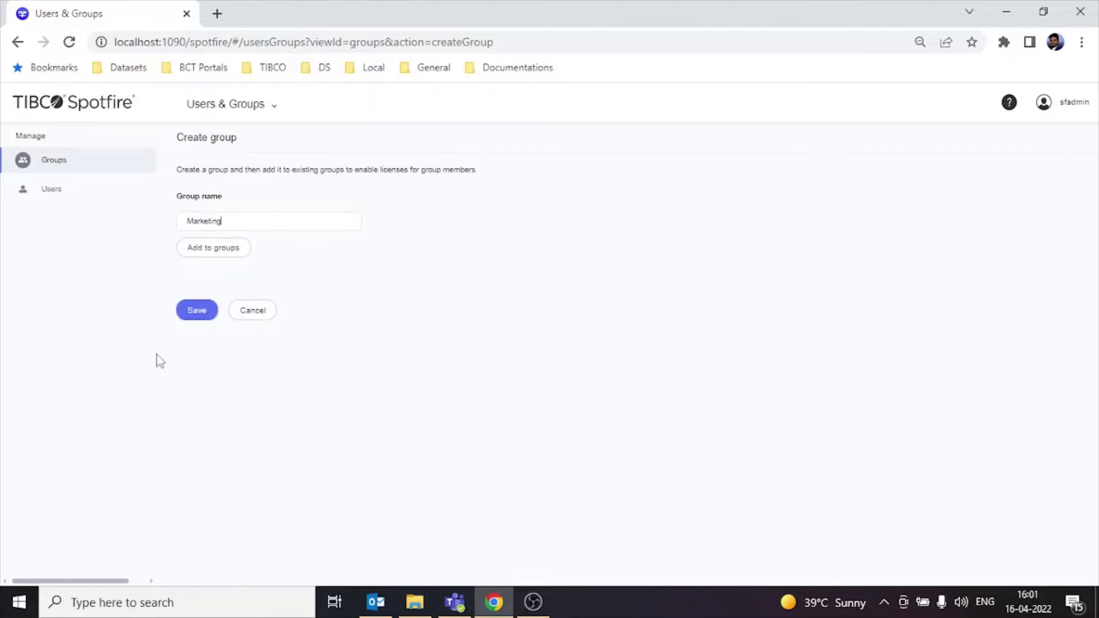
click(194, 312)
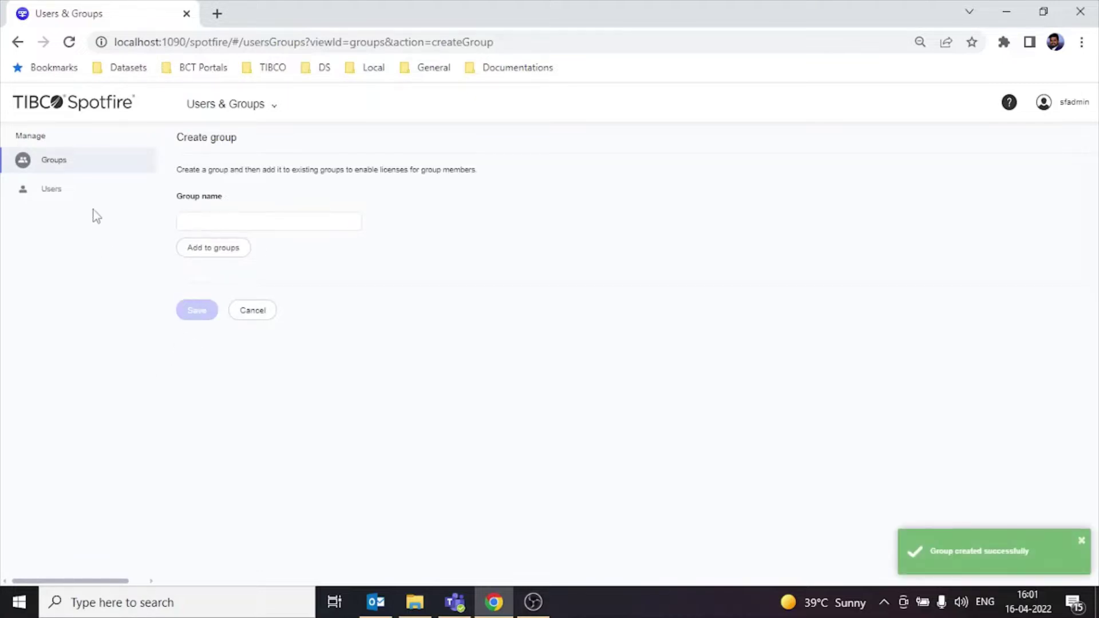
click(84, 168)
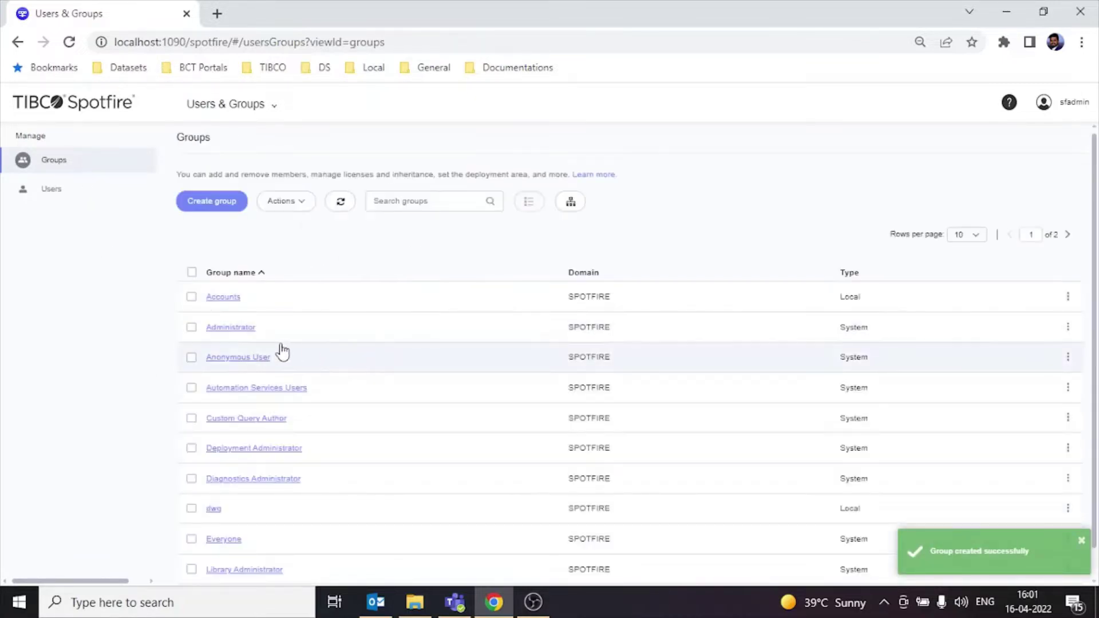
Step: Check Accounts, page through the groups list, and open the Accounts group's Members page
scroll(254, 340, down, 1)
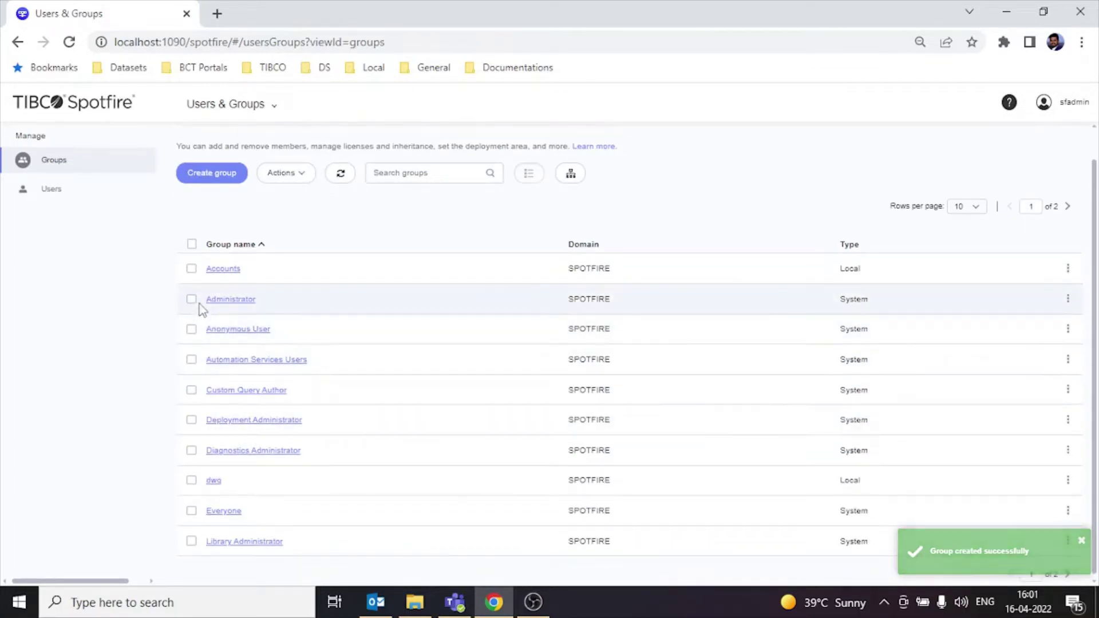
click(192, 269)
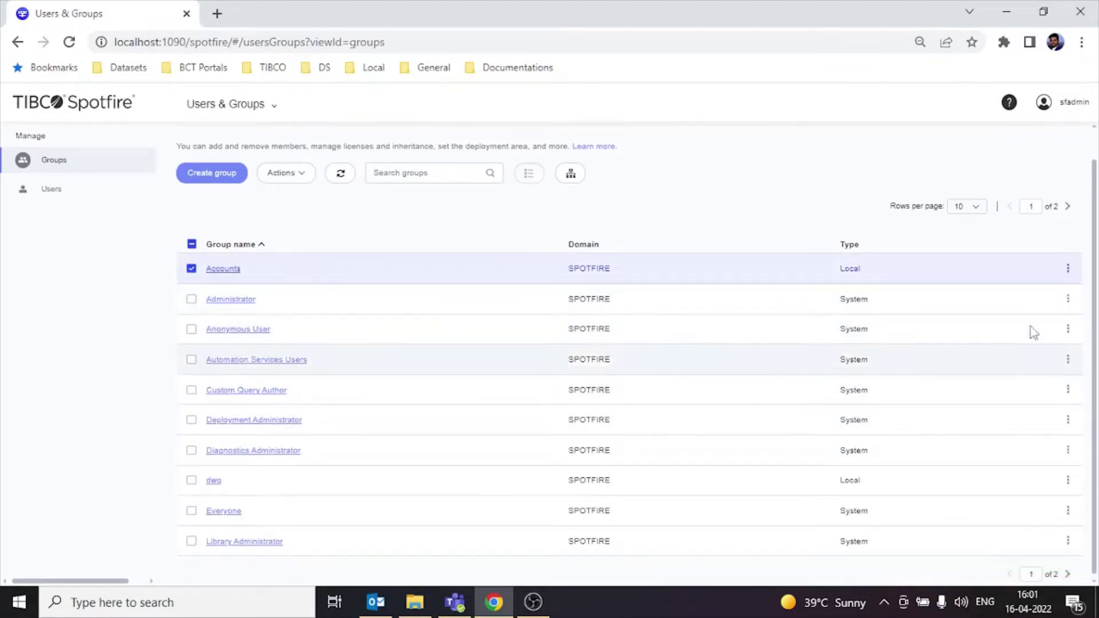
click(1068, 207)
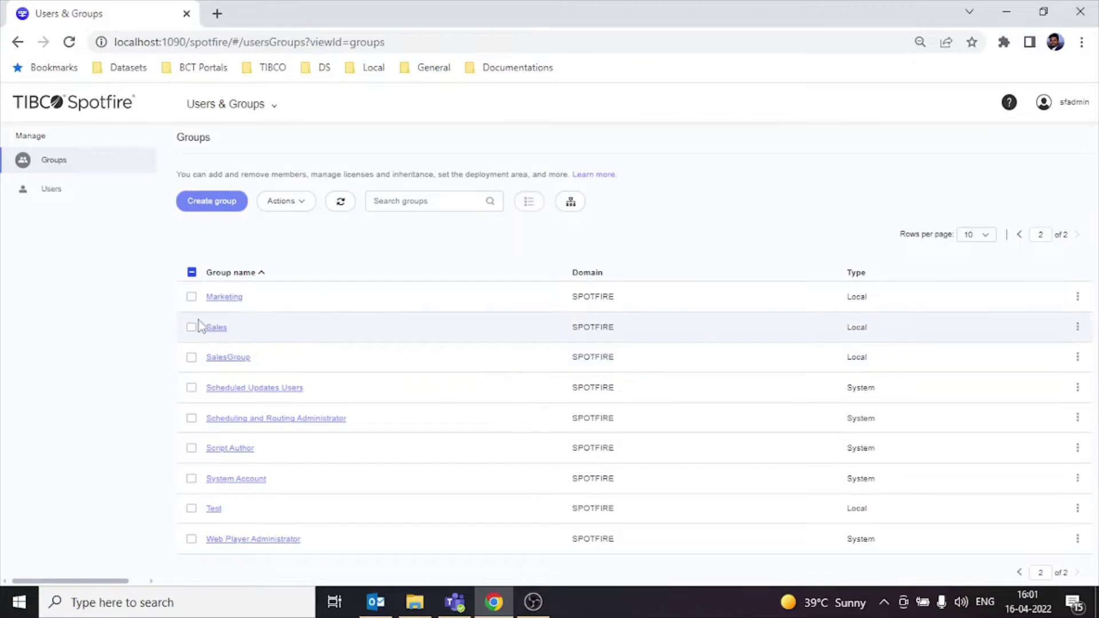
click(1019, 235)
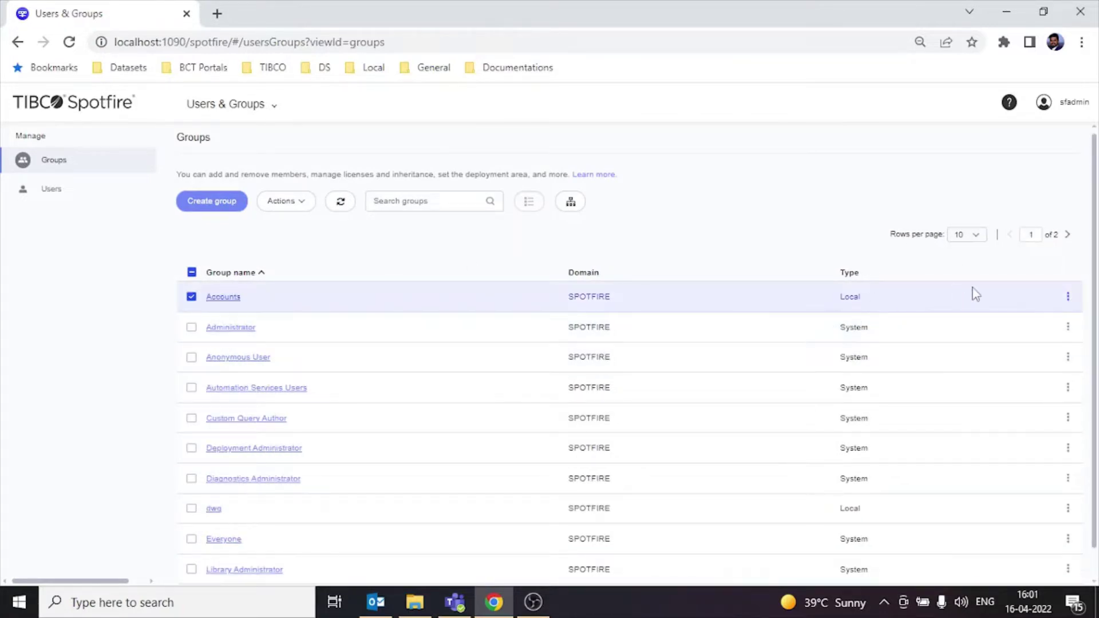
click(223, 296)
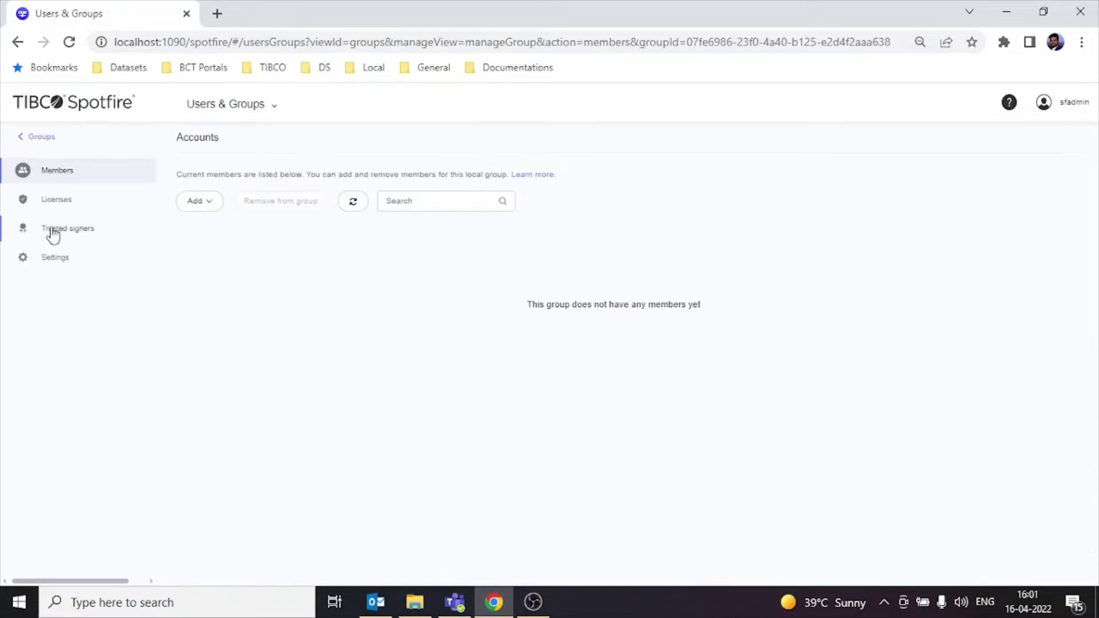
Step: Enable the Analyst and Enterprise Player licenses for the Accounts group
click(54, 201)
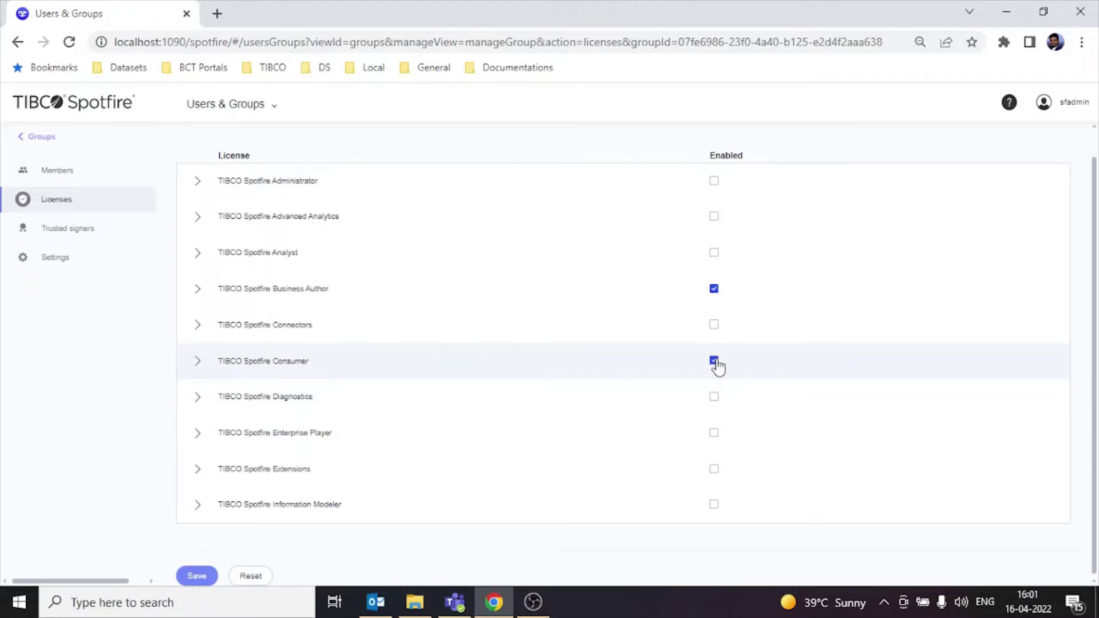
click(714, 253)
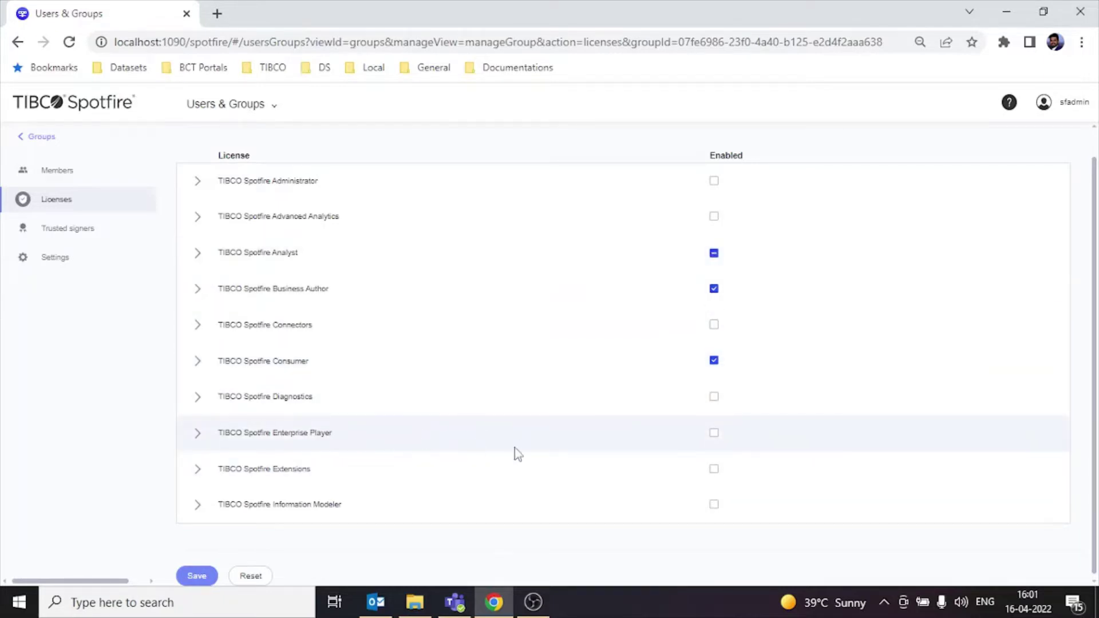
click(715, 435)
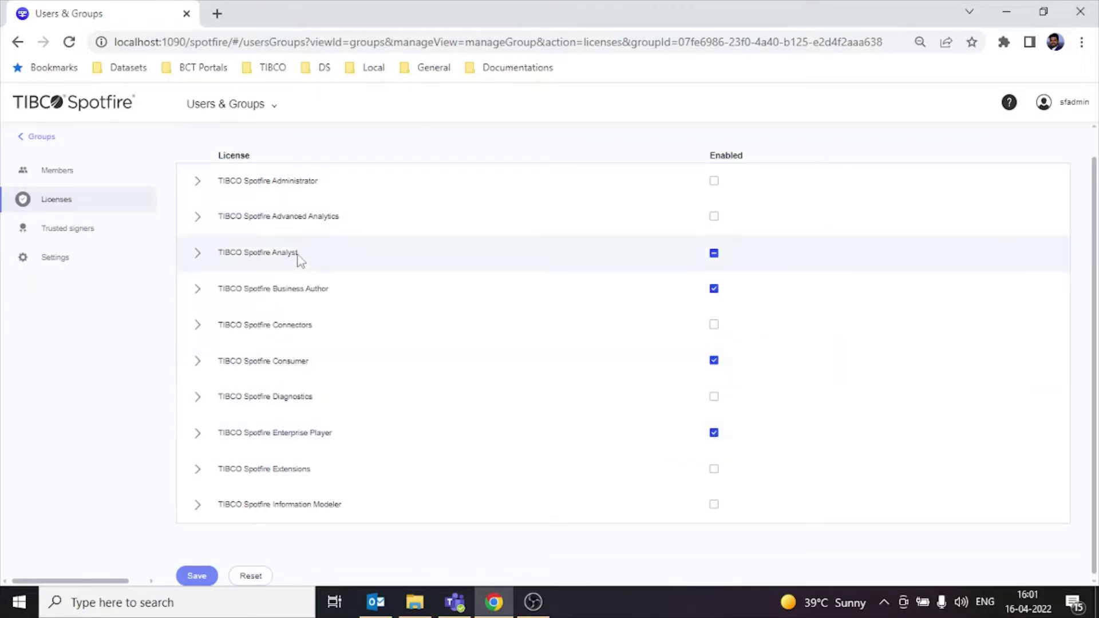
Step: Leave Create Information Link off under Analyst, save the Accounts licenses, and return to Groups
click(197, 253)
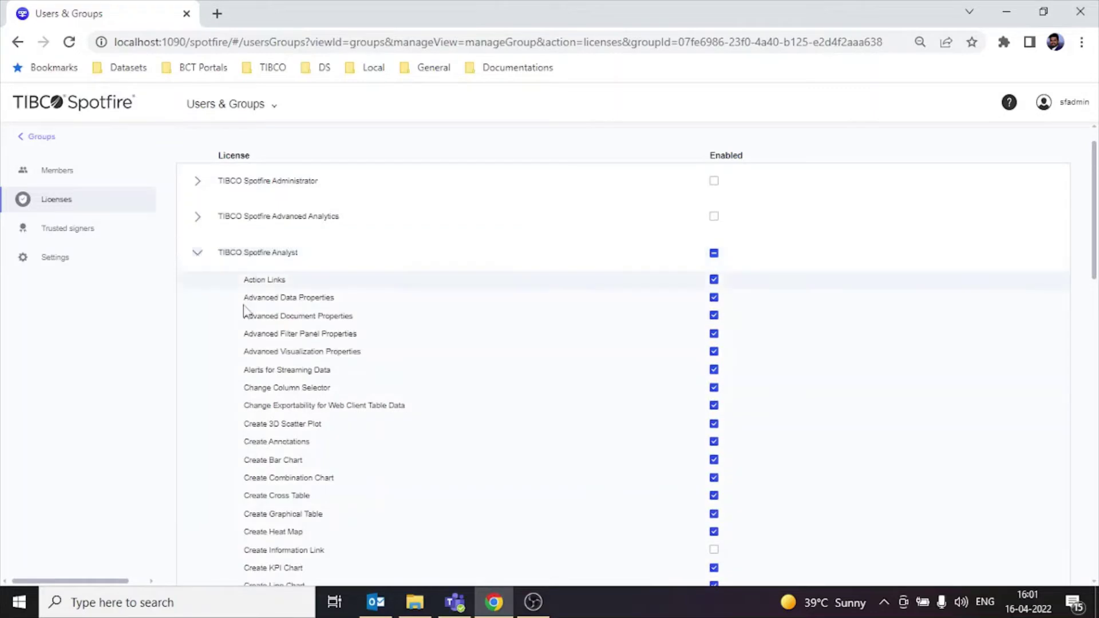
scroll(279, 387, down, 4)
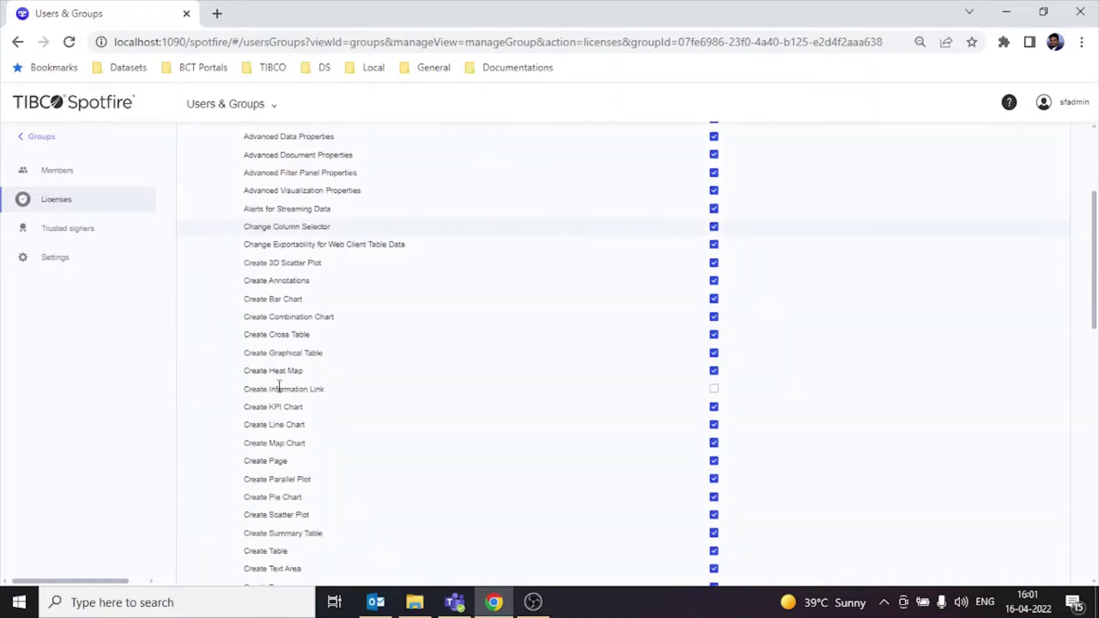
click(714, 309)
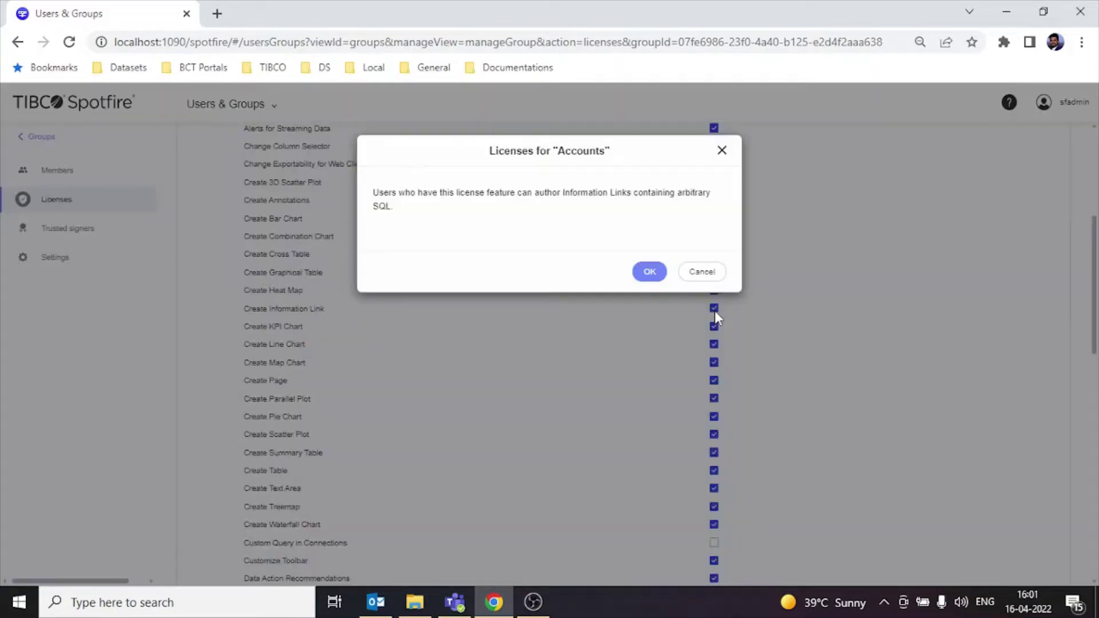
click(701, 273)
scroll(400, 332, up, 5)
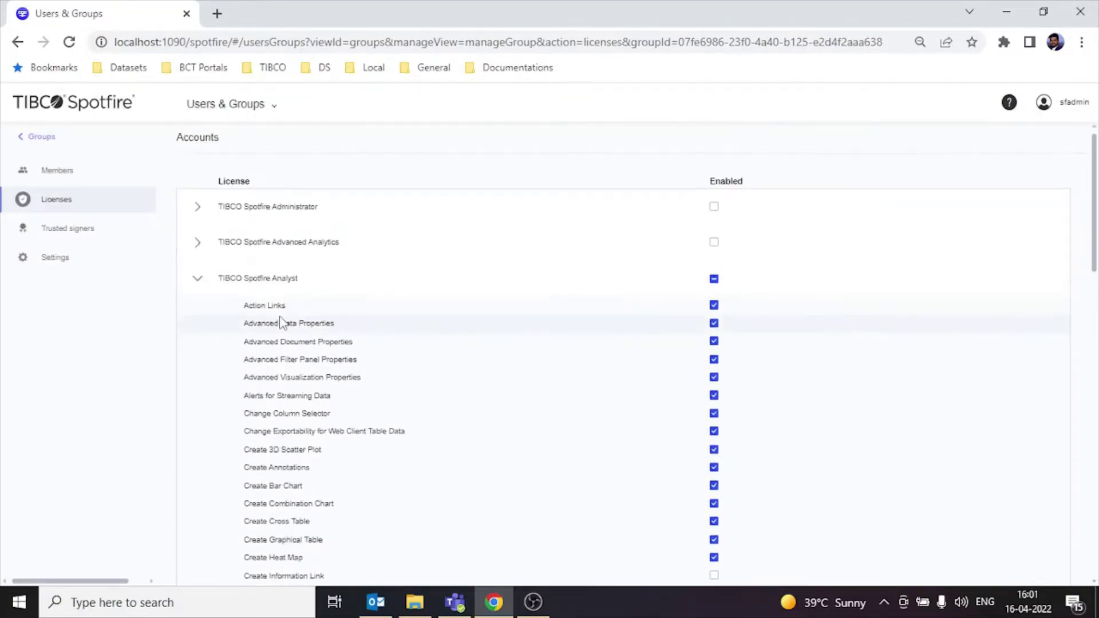
click(197, 281)
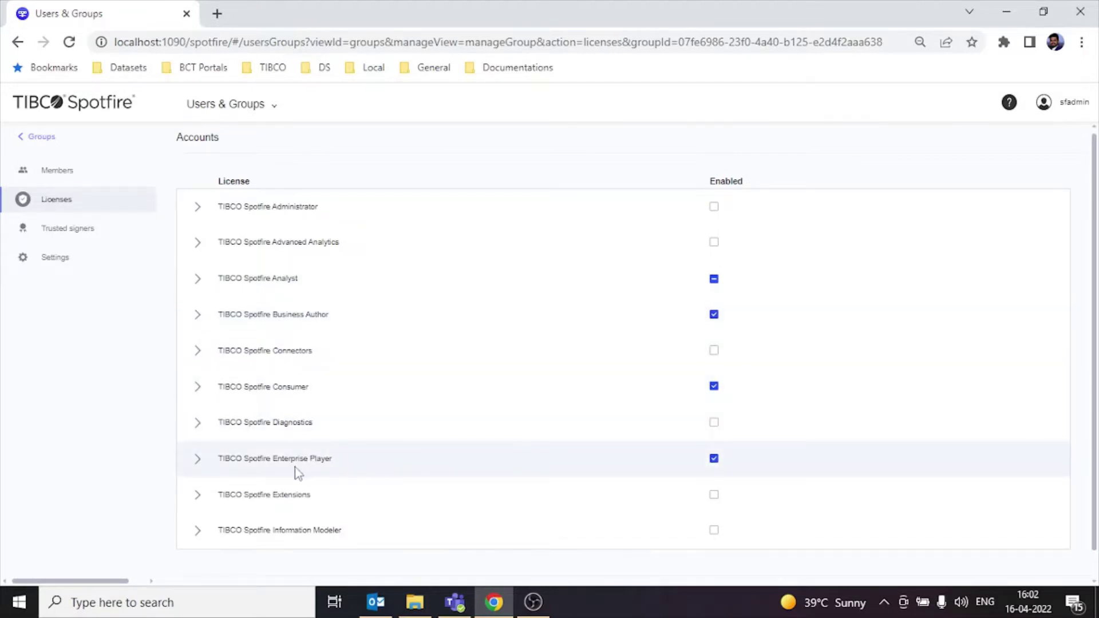
scroll(445, 402, down, 1)
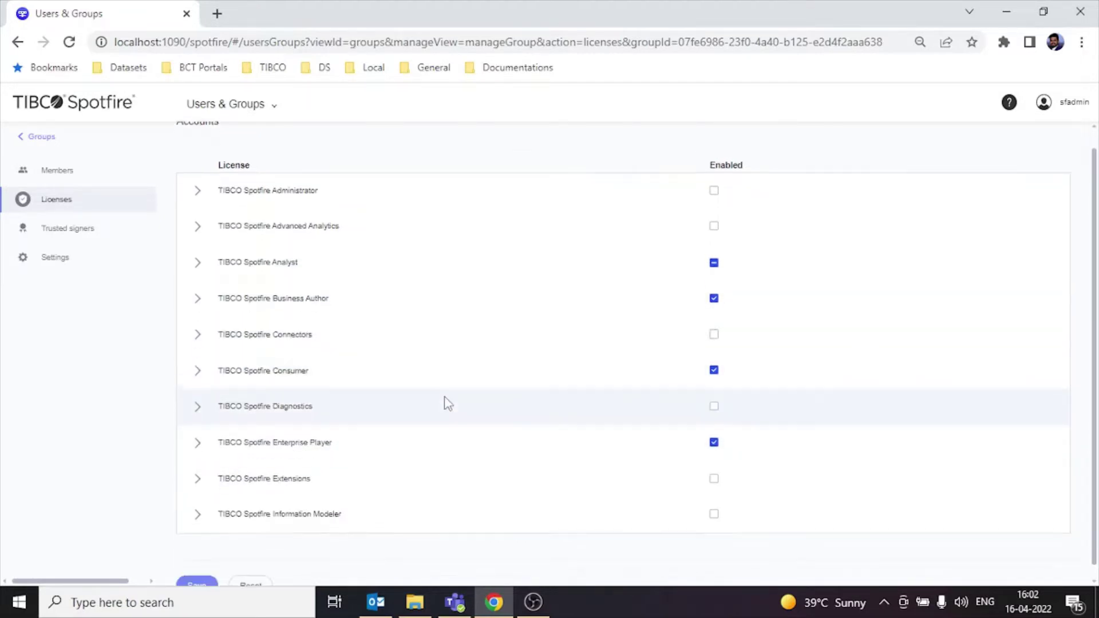
click(197, 576)
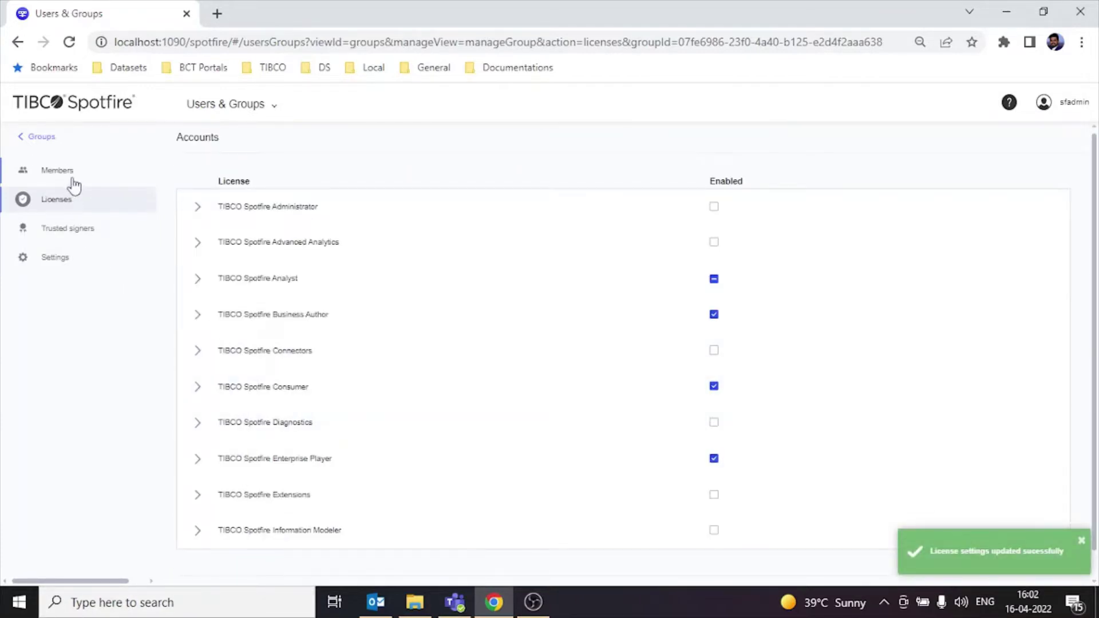
click(45, 139)
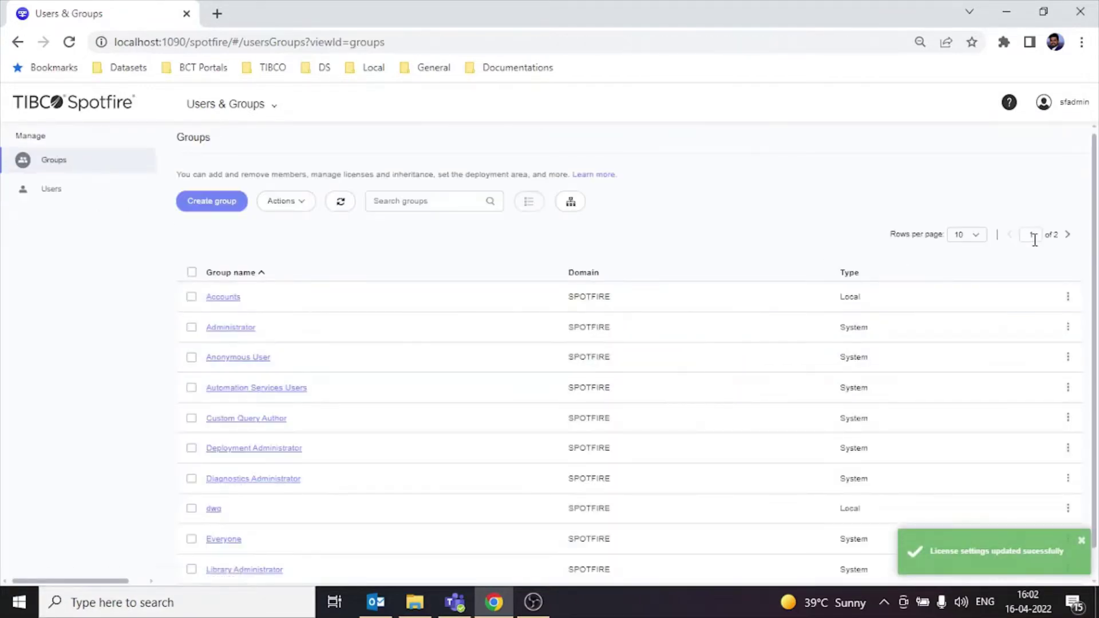
Step: On the second groups page, mark Marketing and Sales and open Marketing's Edit licenses
click(1068, 234)
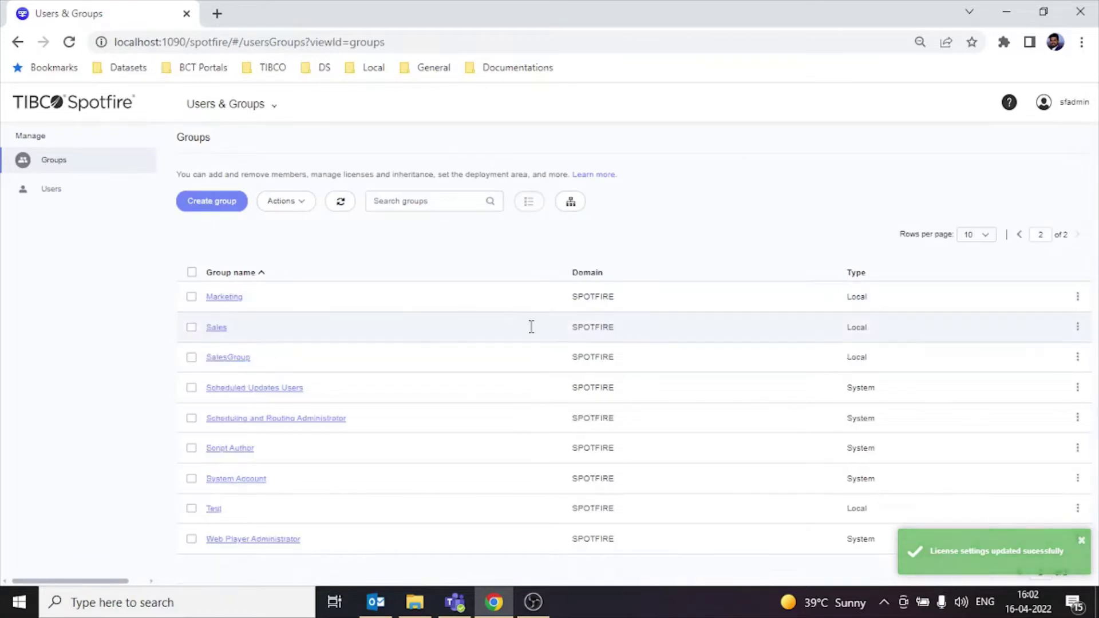
click(191, 296)
click(191, 327)
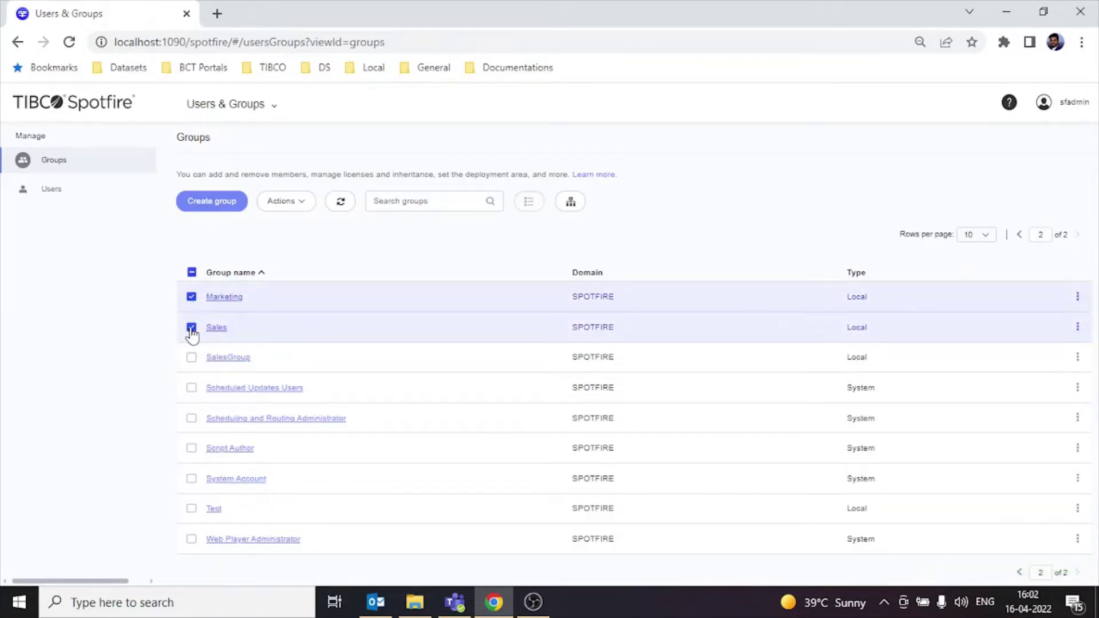
click(1078, 297)
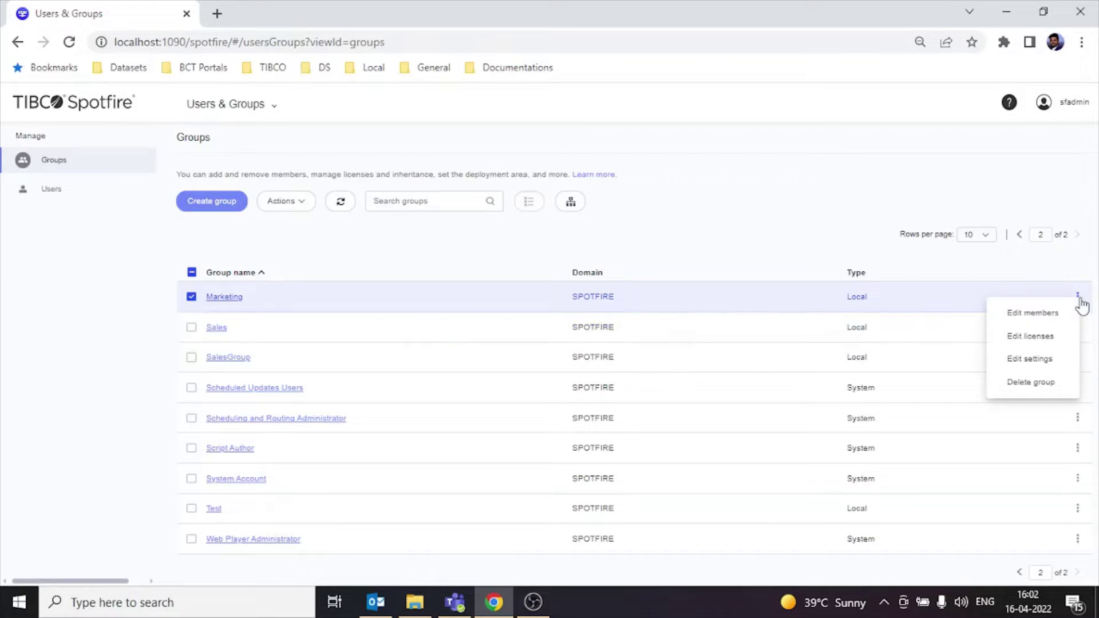
click(1045, 336)
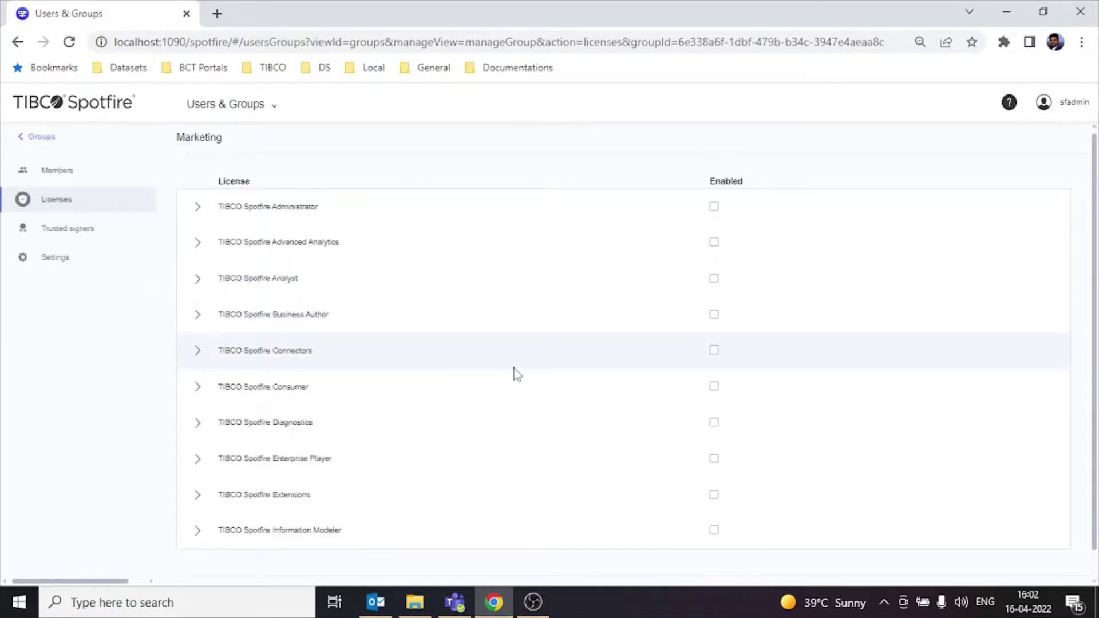
Step: Enable Business Author, Consumer and Enterprise Player for Marketing and save
click(714, 314)
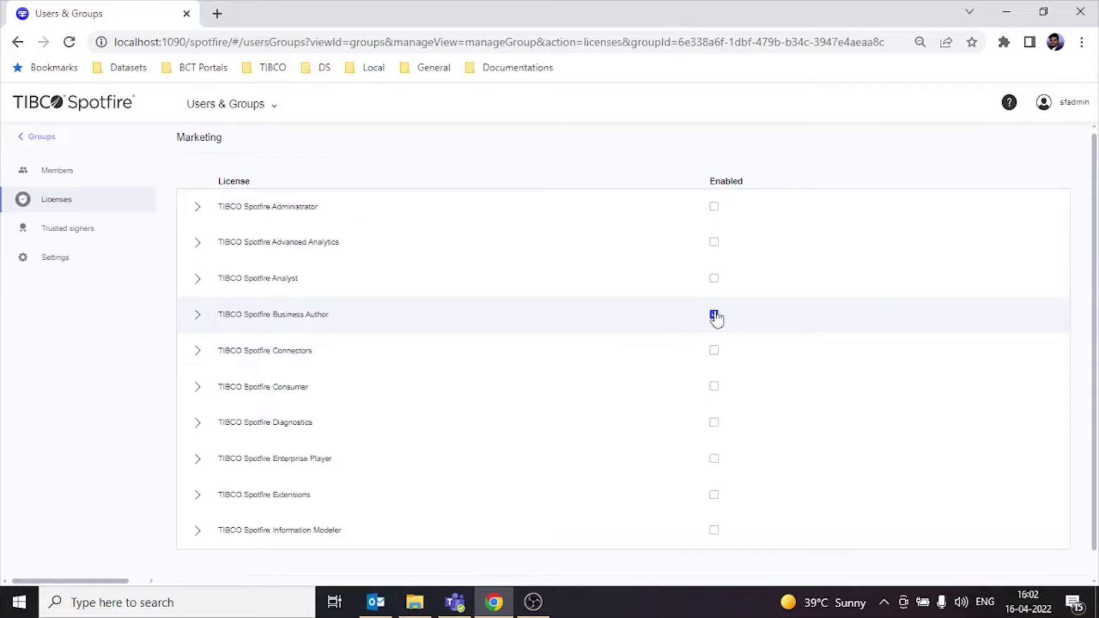
click(714, 279)
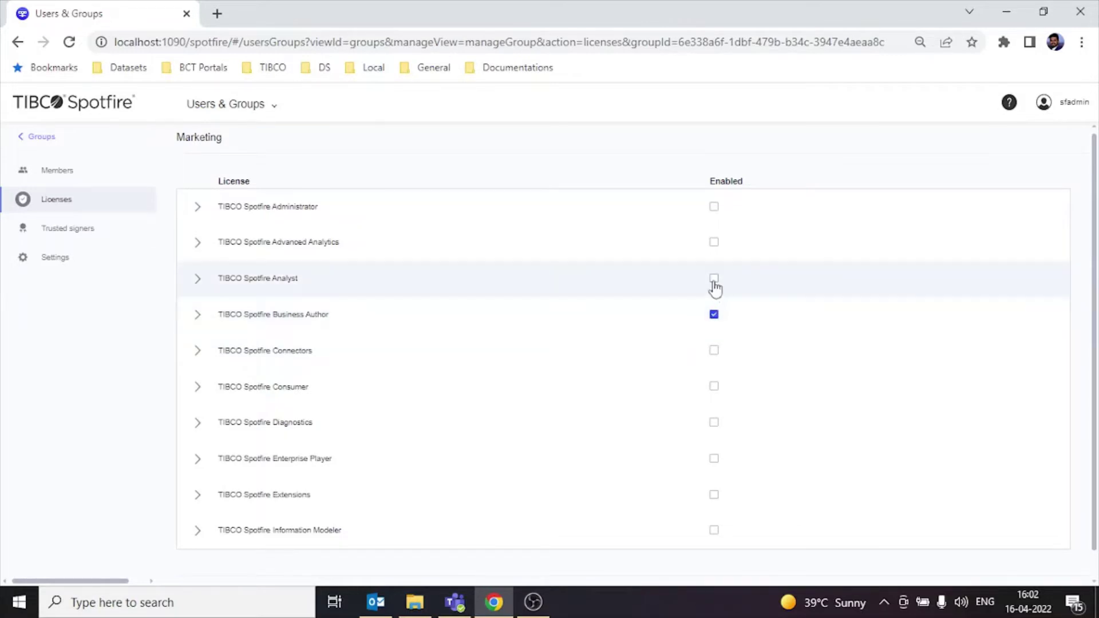
click(714, 388)
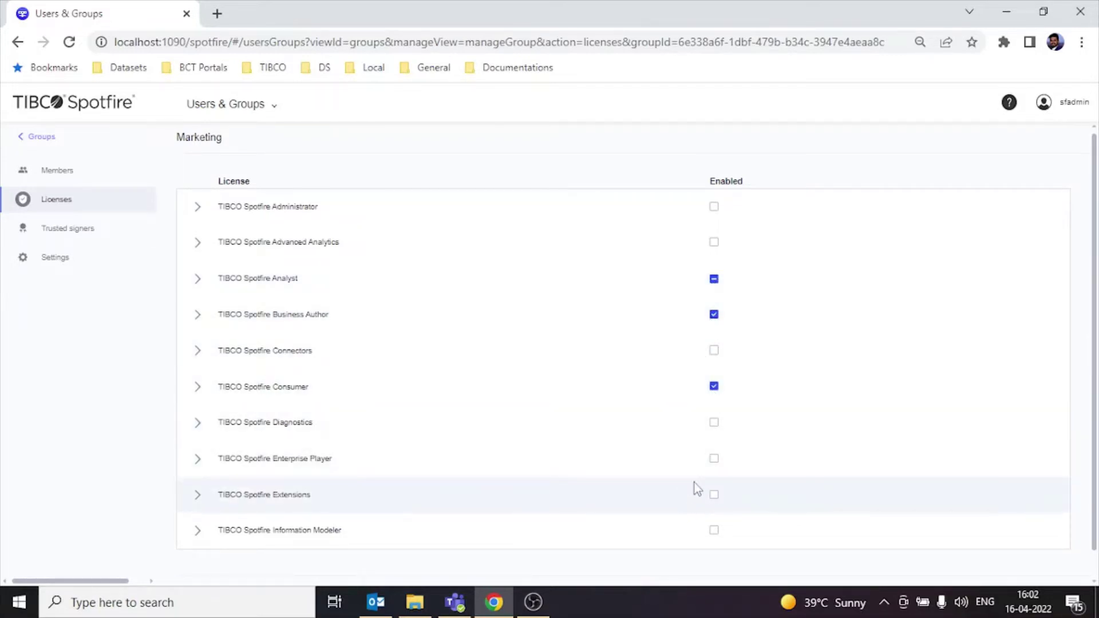
click(714, 459)
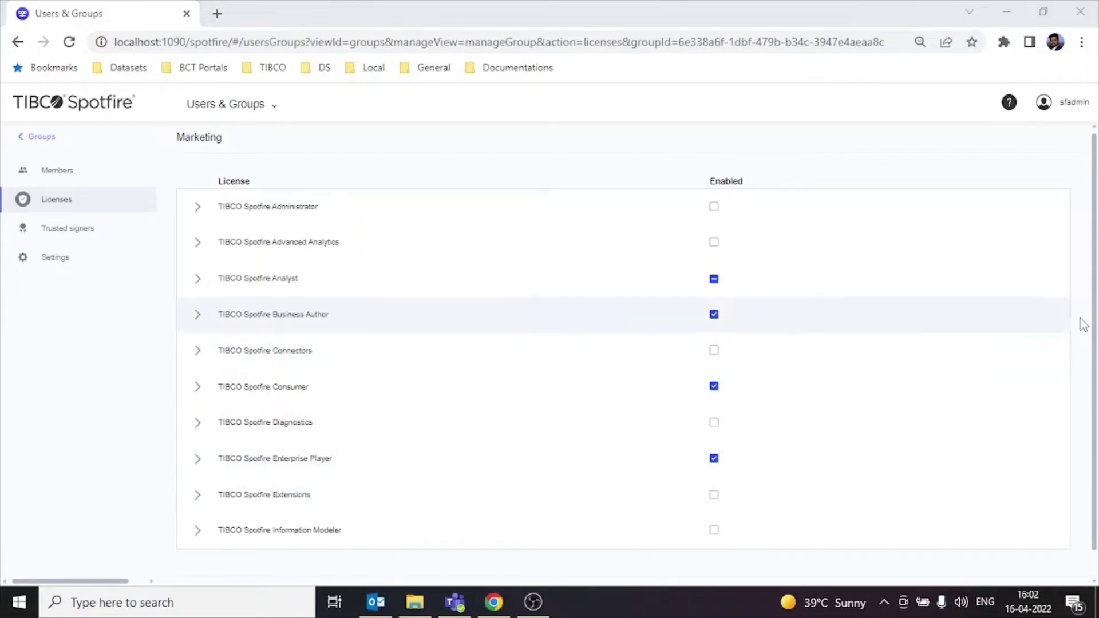
scroll(1087, 324, down, 1)
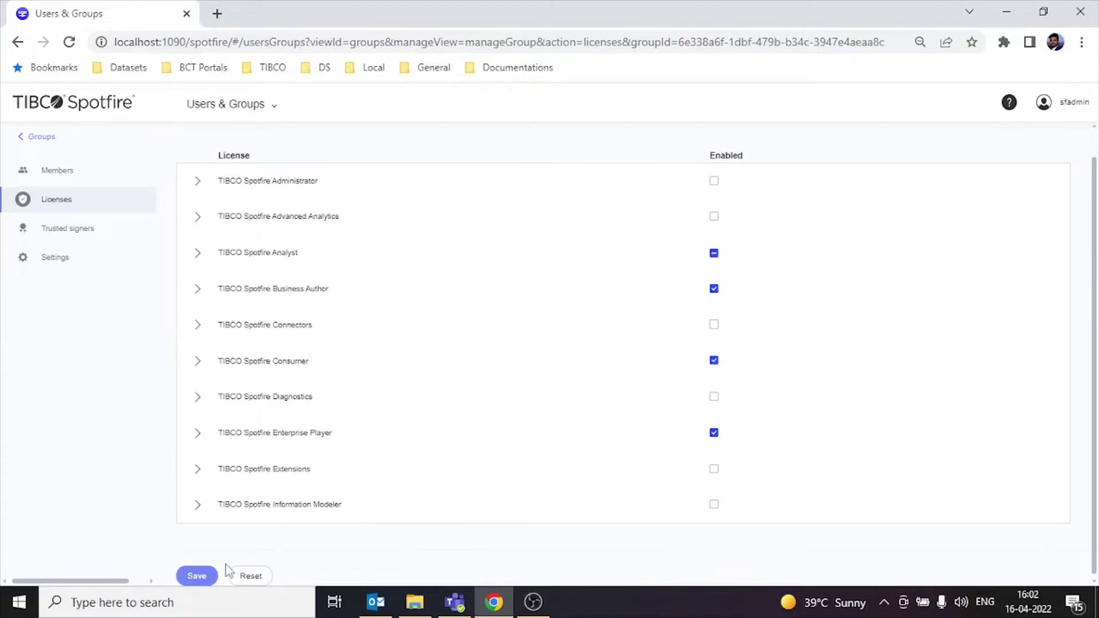
click(197, 575)
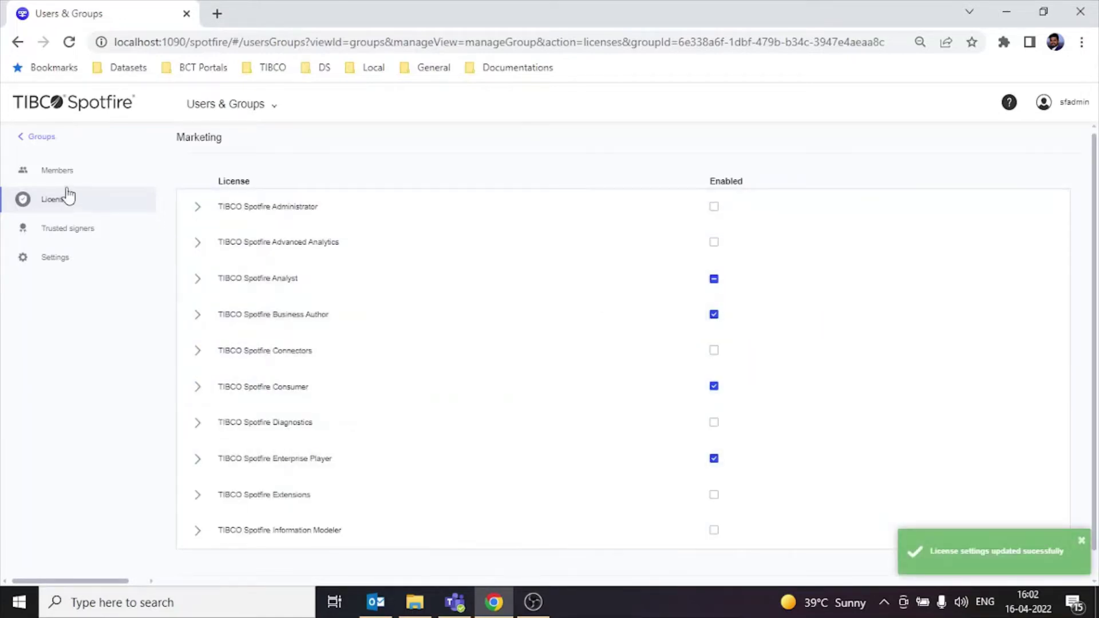
click(41, 138)
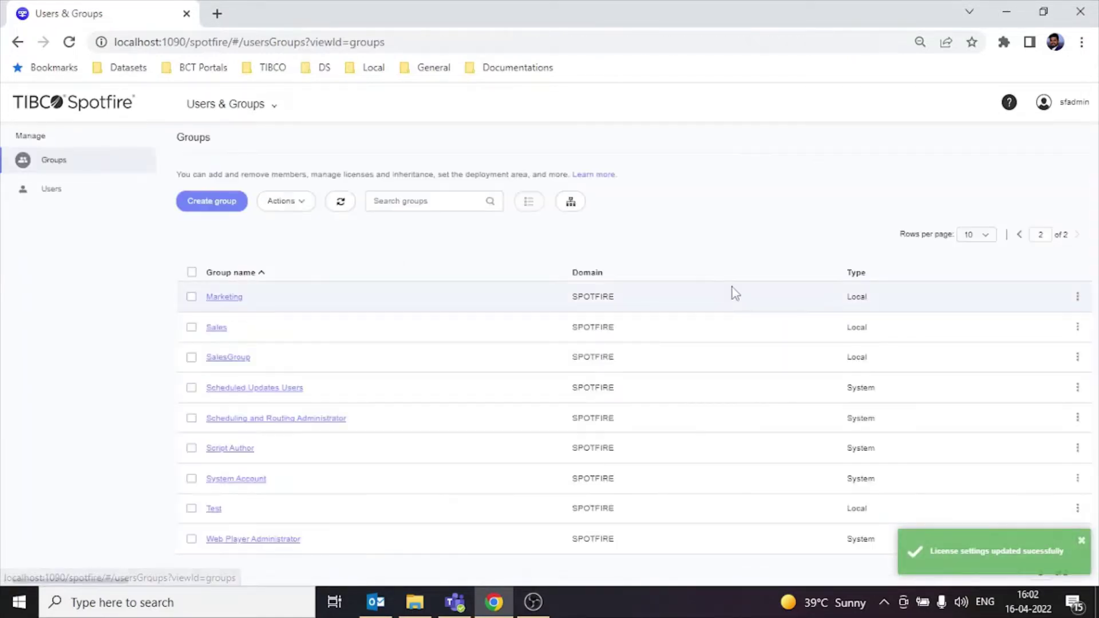
Step: Through Sales' Edit licenses, enable Business Author, Consumer and Enterprise Player and save
click(1077, 326)
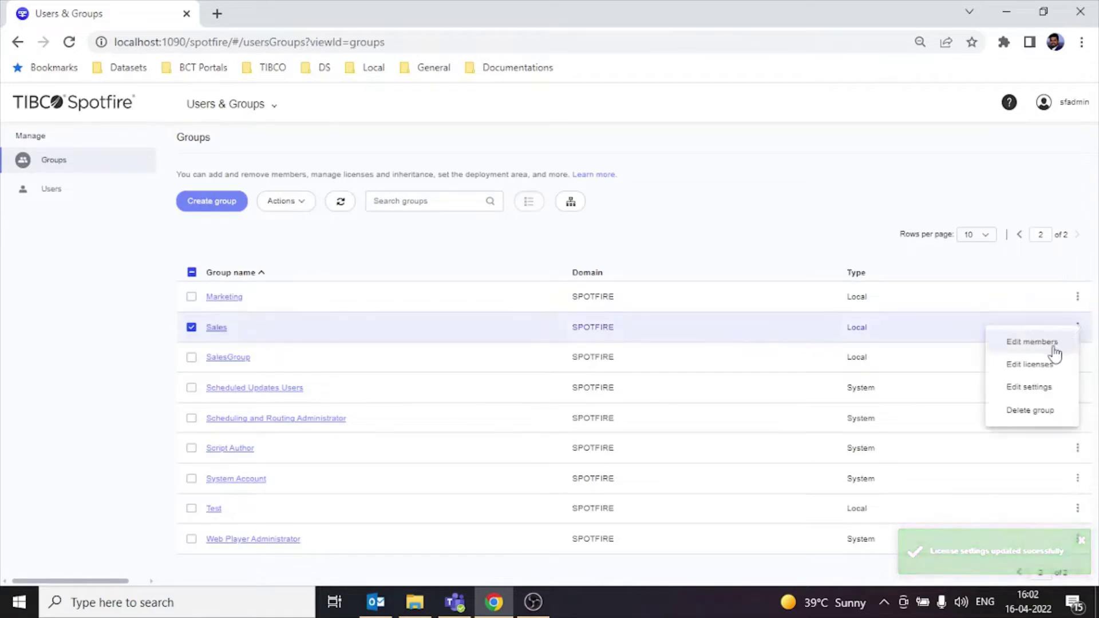
click(1037, 365)
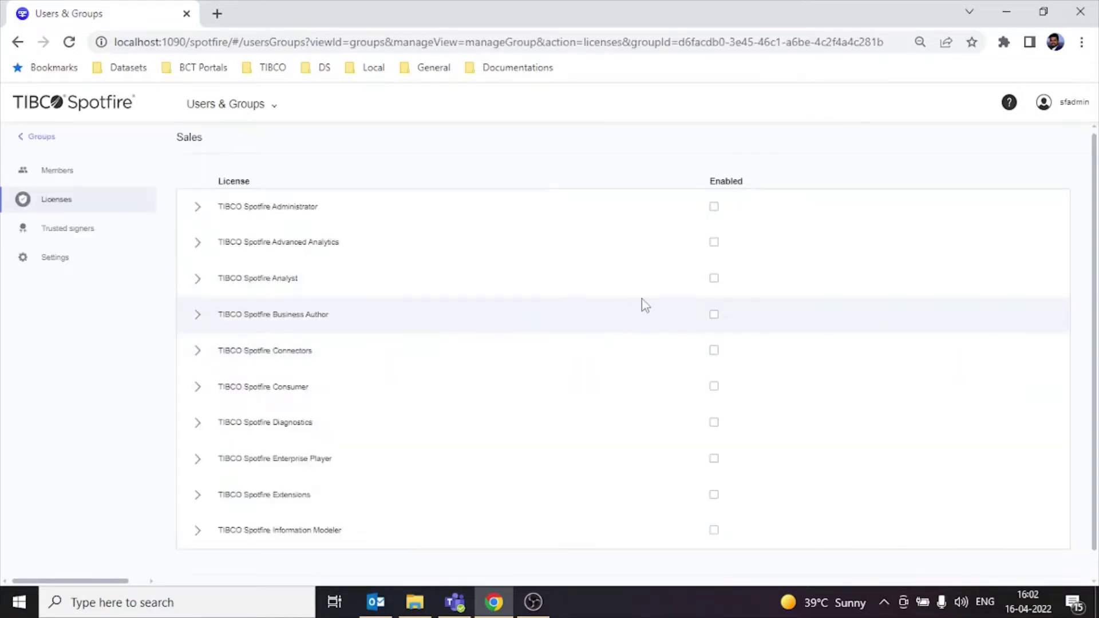
click(714, 278)
click(714, 314)
click(714, 386)
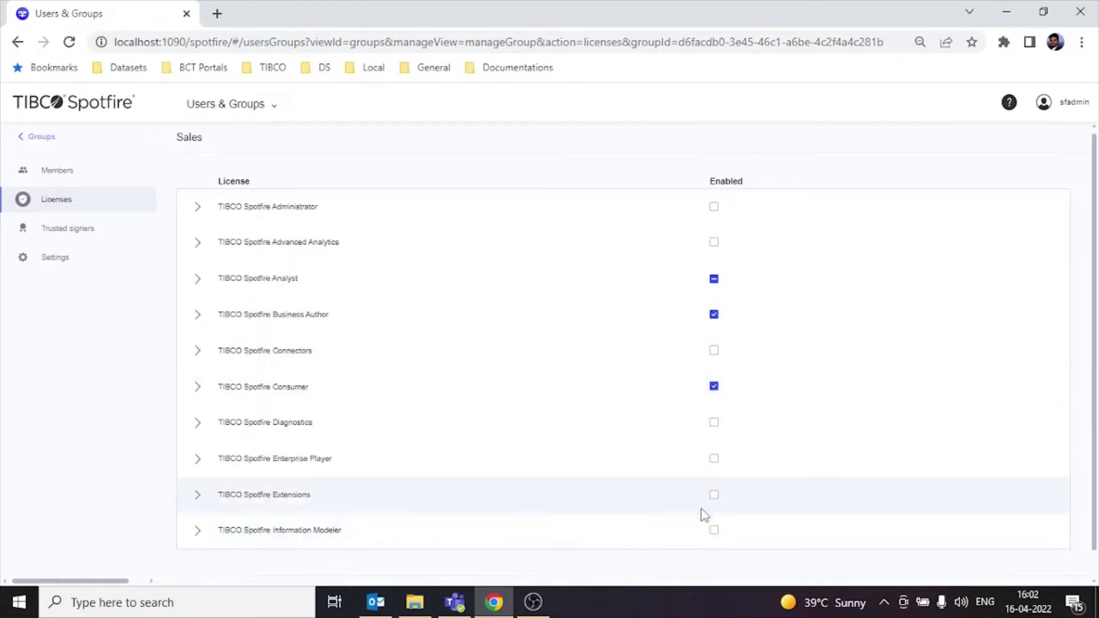
click(714, 458)
scroll(1092, 285, down, 1)
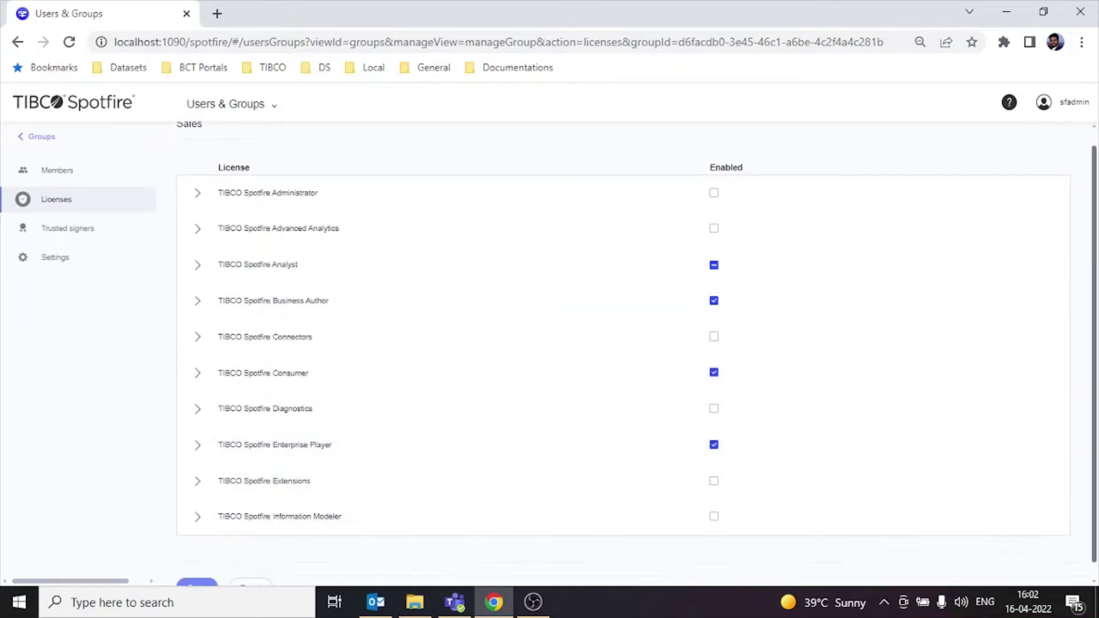
click(193, 582)
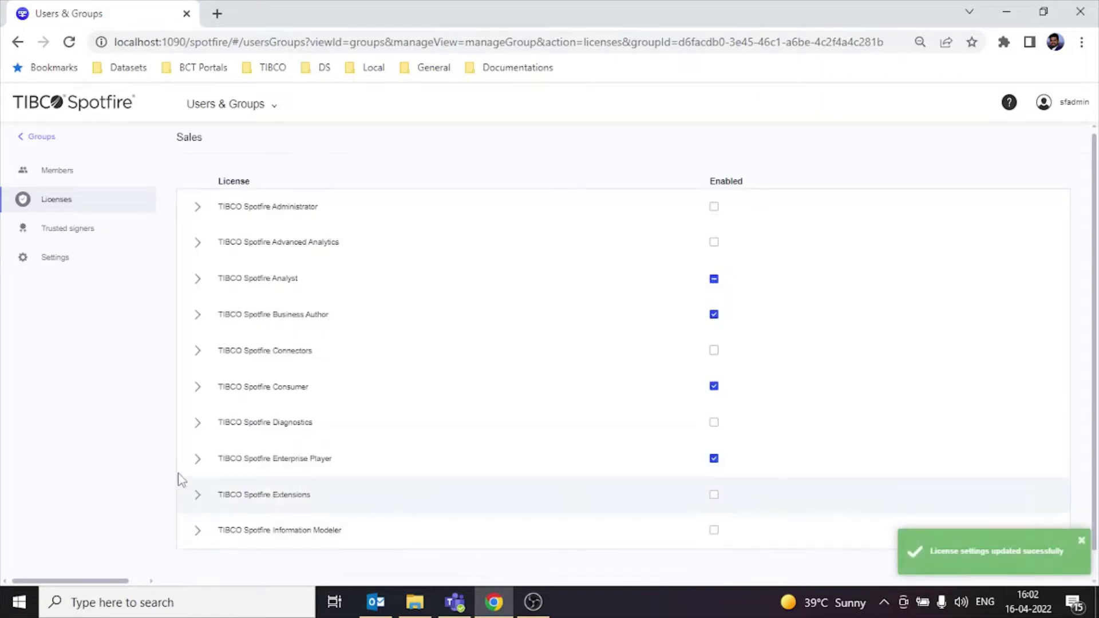
click(37, 146)
Step: Create a new sales user with a confirmed password and the username as display name
click(44, 192)
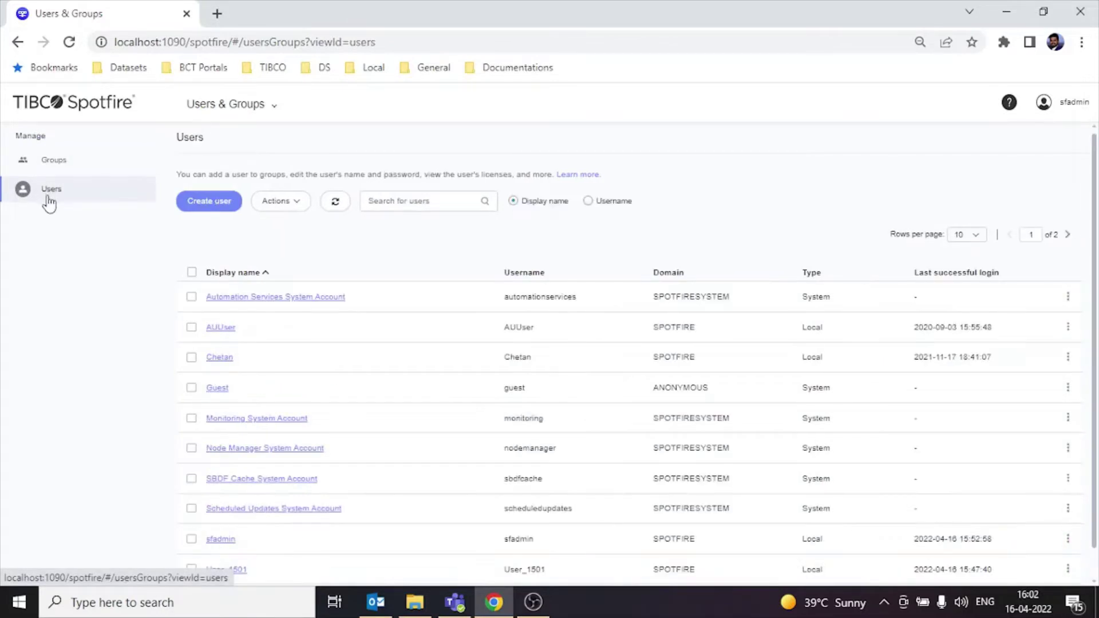
click(222, 206)
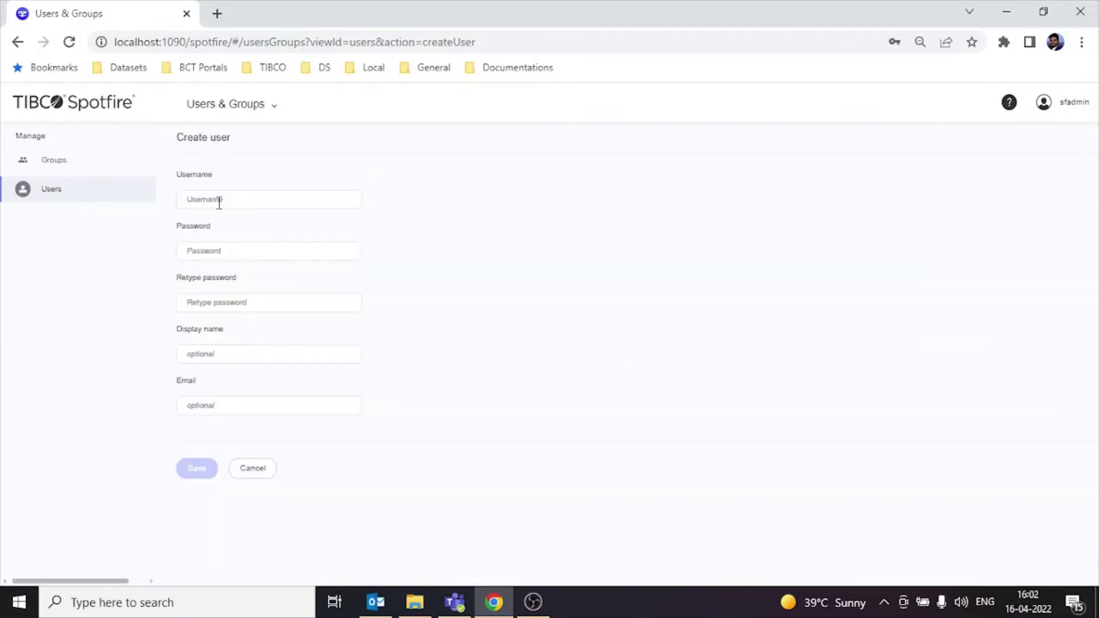
click(219, 202)
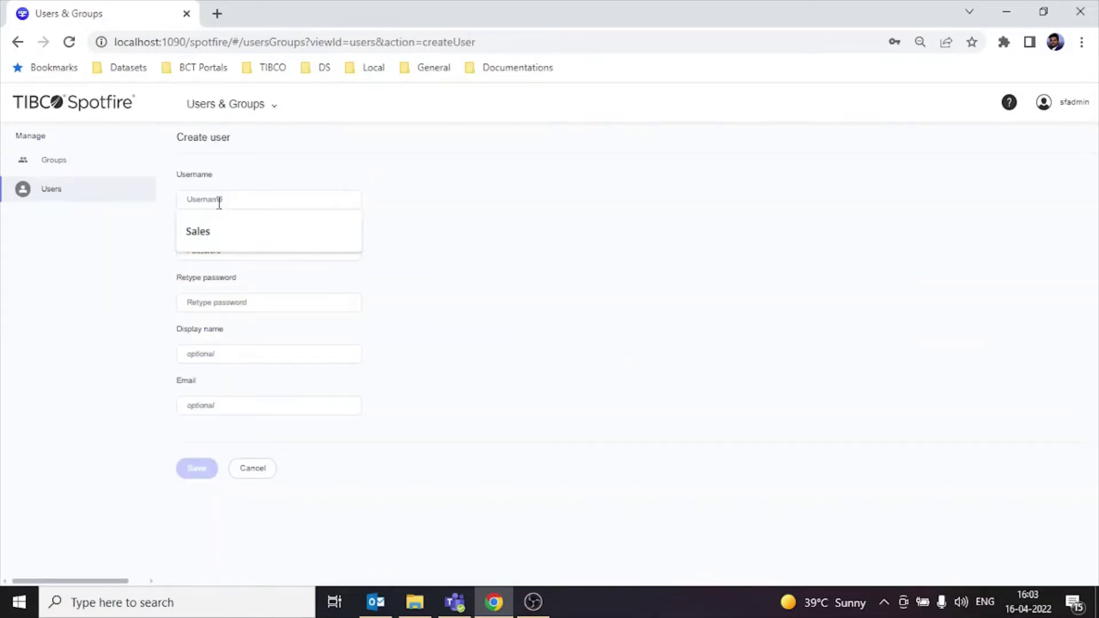
text(Sales_user)
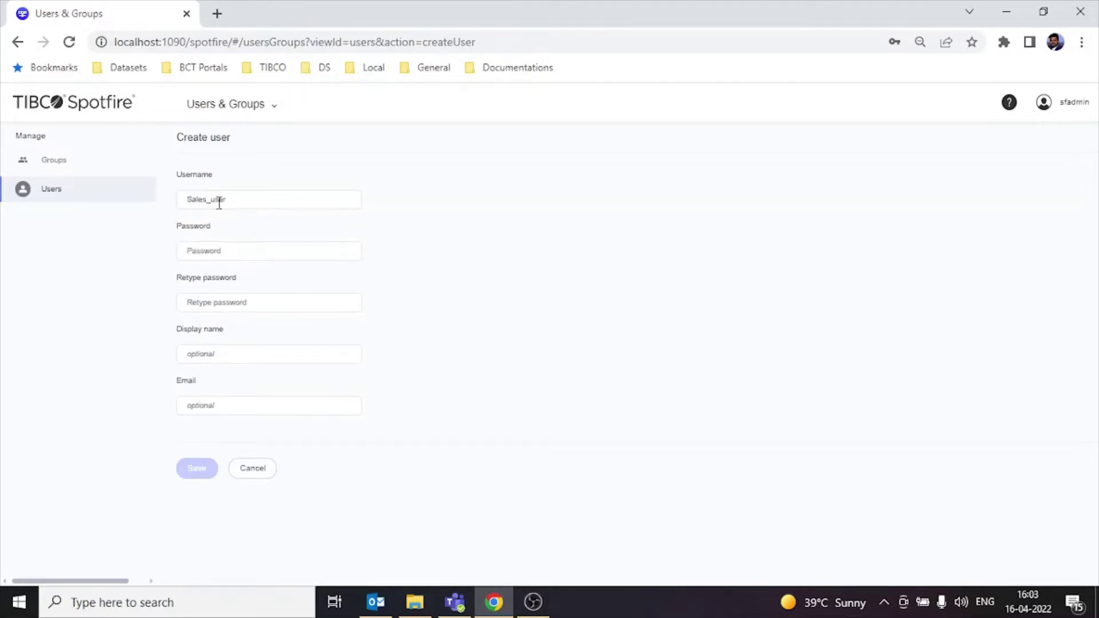
double_click(220, 200)
key(ctrl+c)
click(238, 248)
key(ctrl+v)
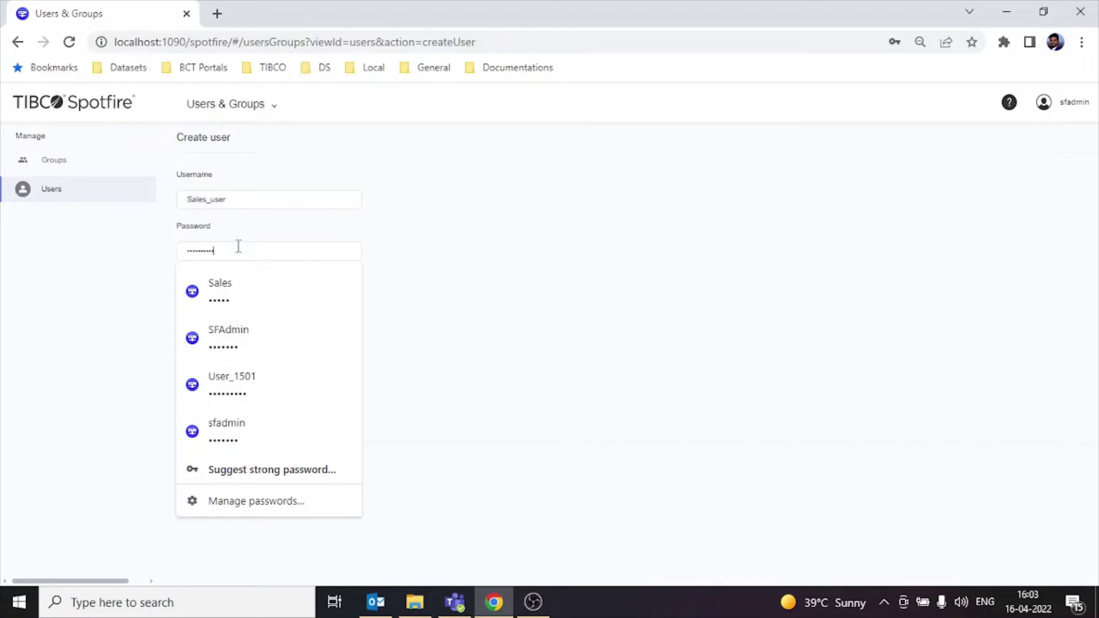
click(296, 308)
key(ctrl+v)
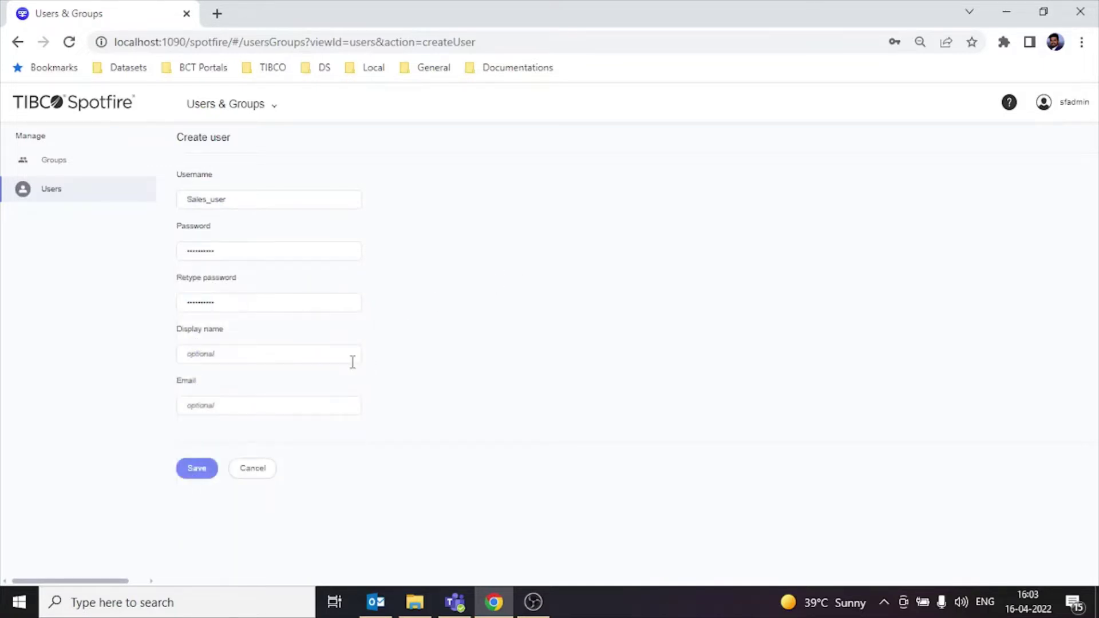
click(353, 362)
key(ctrl+v)
click(196, 470)
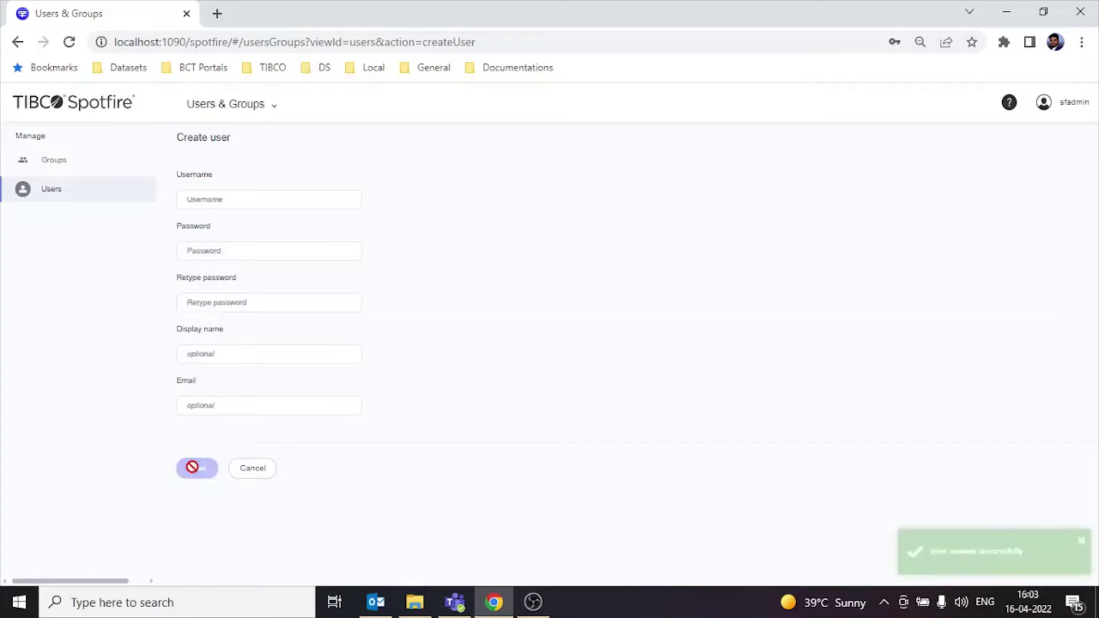
Step: Create user Accounts_user with a confirmed password and matching display name
click(246, 198)
text(Accounts)
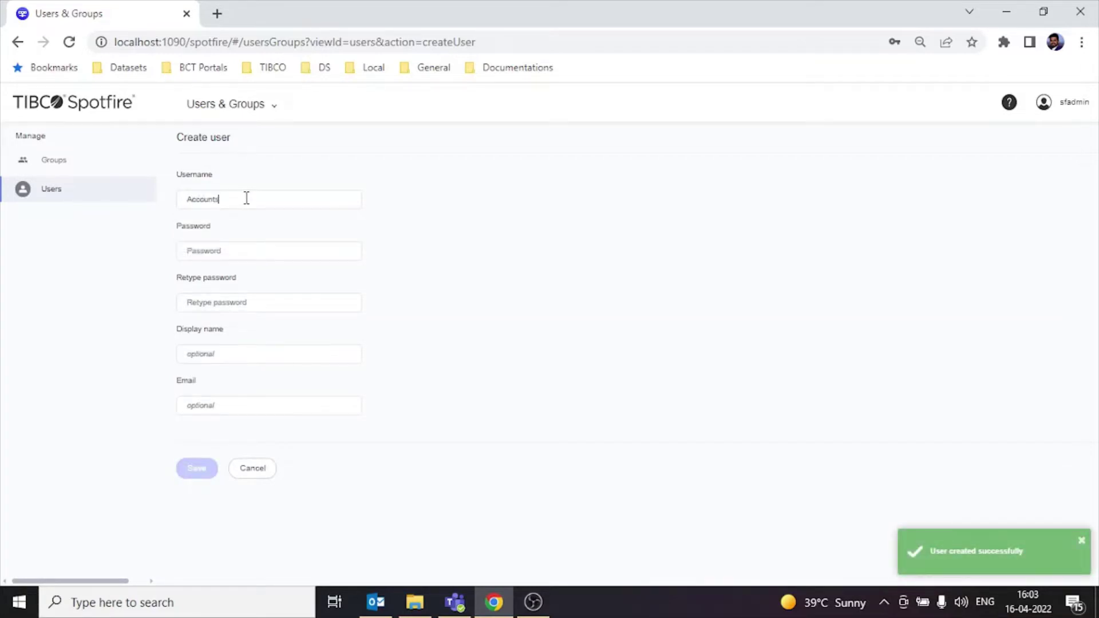
text(_user)
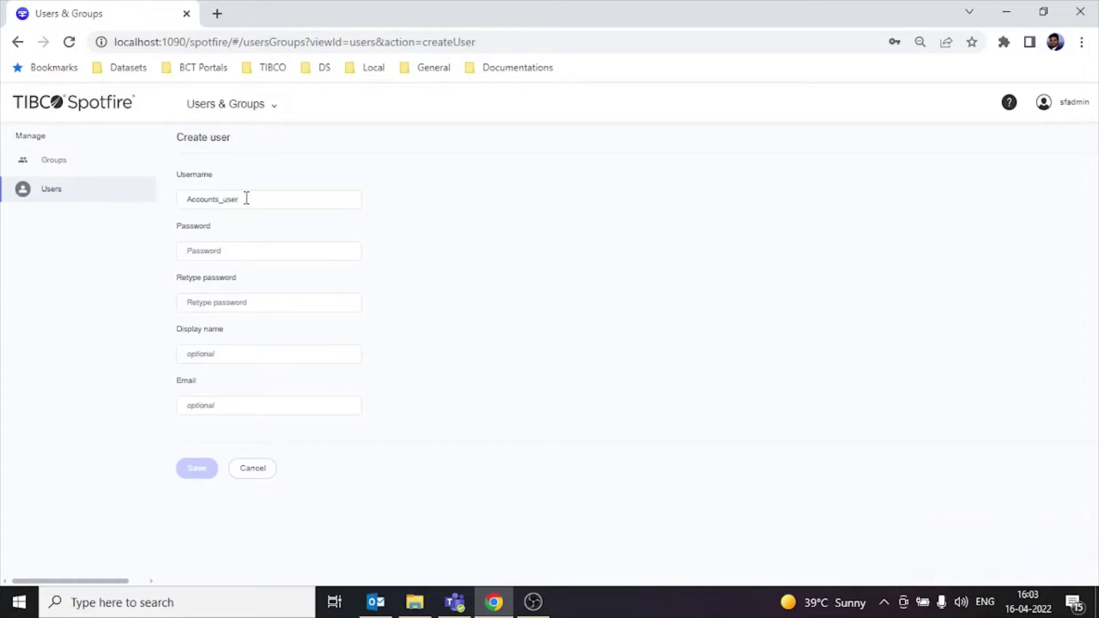
key(ctrl+a)
key(ctrl+c)
click(246, 250)
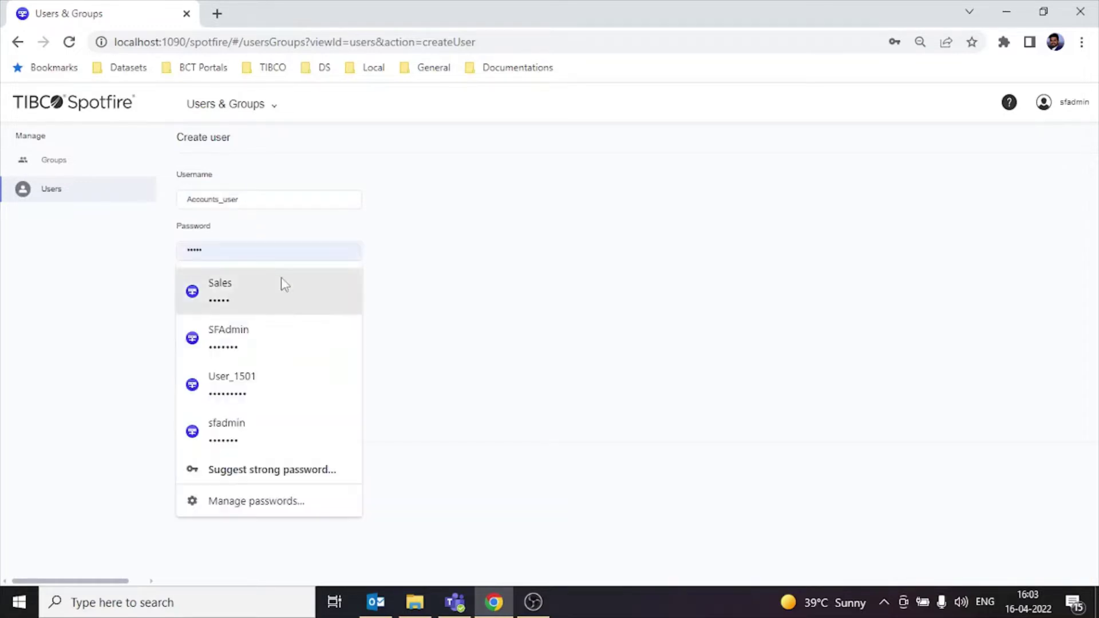
key(ctrl+v)
click(323, 303)
key(ctrl+v)
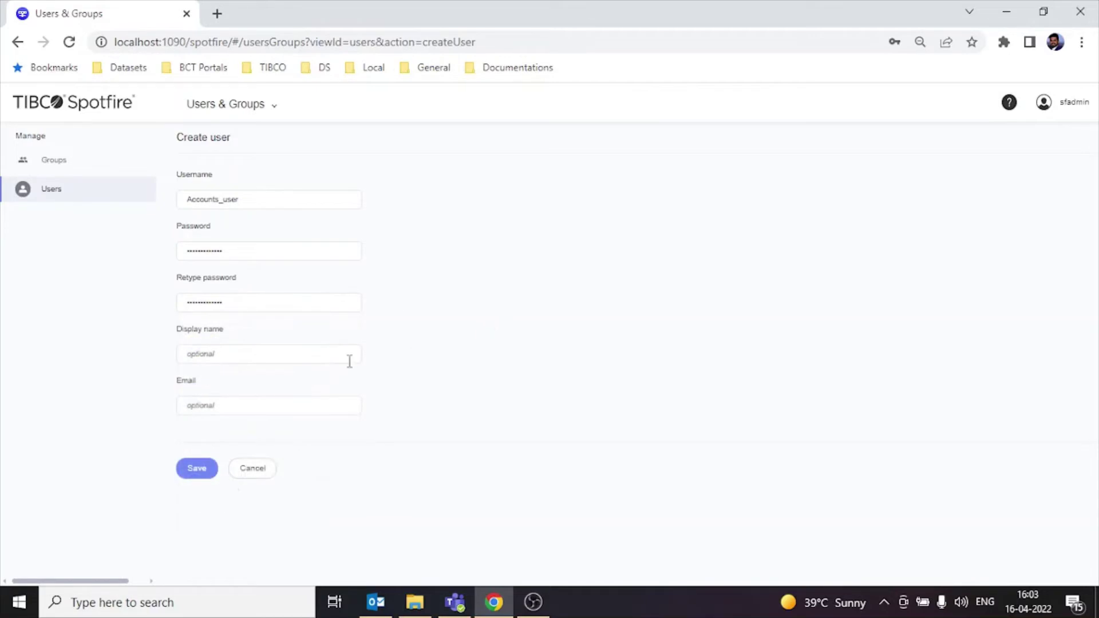
click(282, 361)
key(ctrl+v)
click(205, 471)
Step: Create the marketing user with a confirmed password and matching display name
click(242, 194)
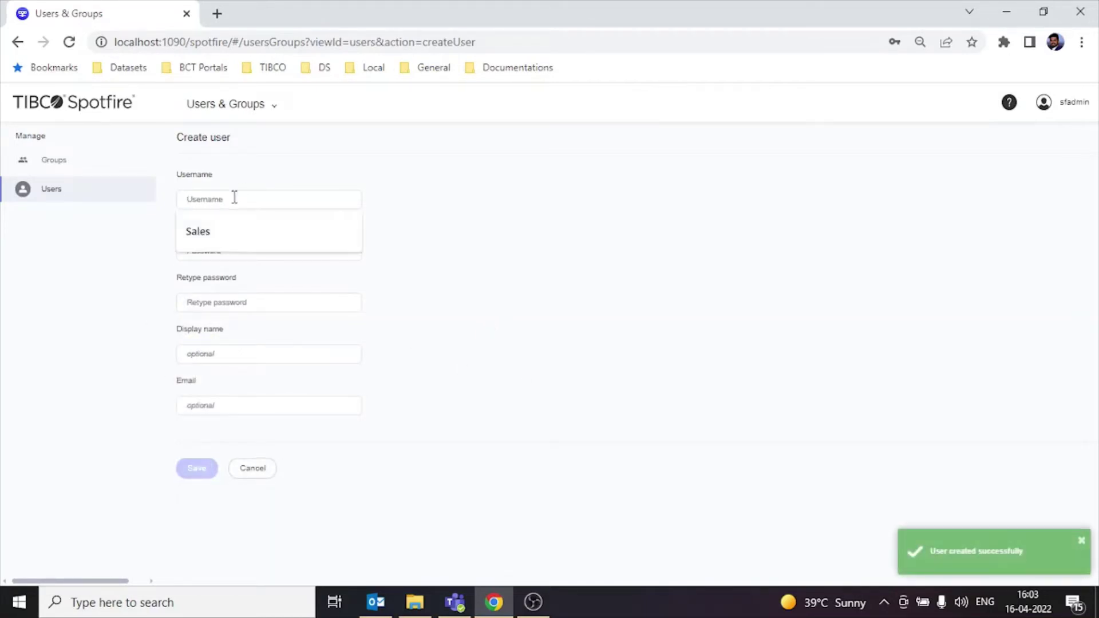
text(Market)
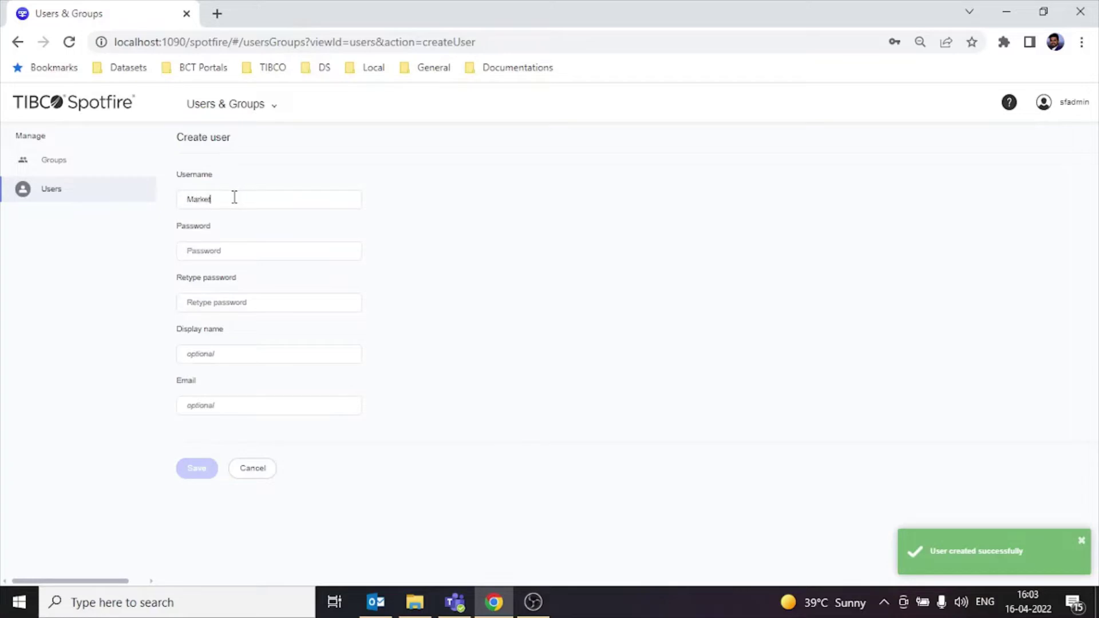
text(er)
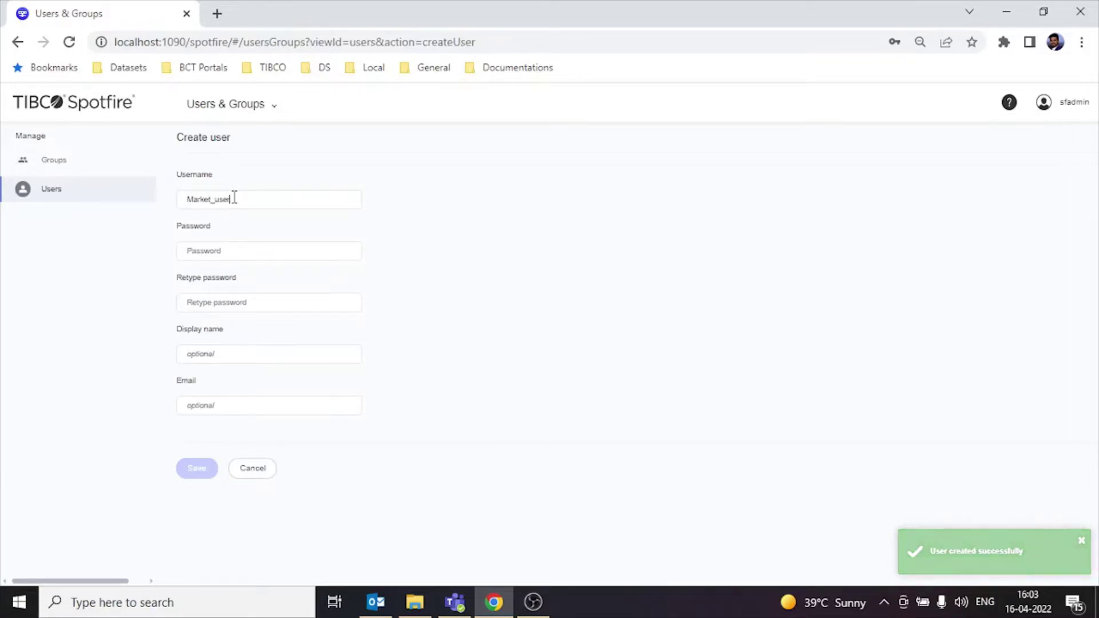
key(ctrl+a)
key(ctrl+c)
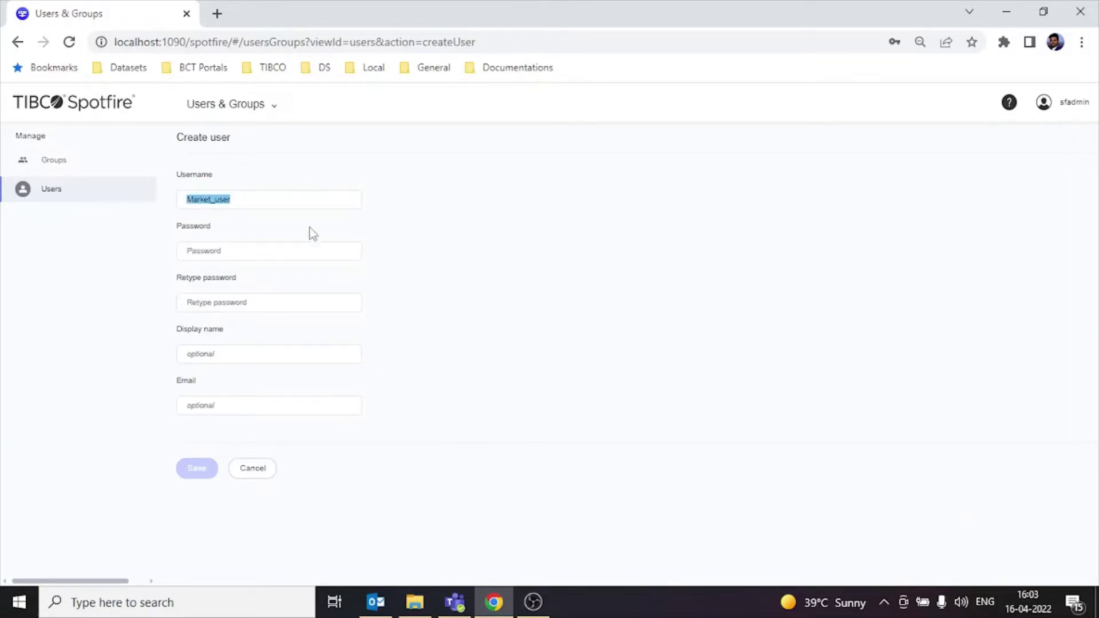
click(292, 248)
key(ctrl+v)
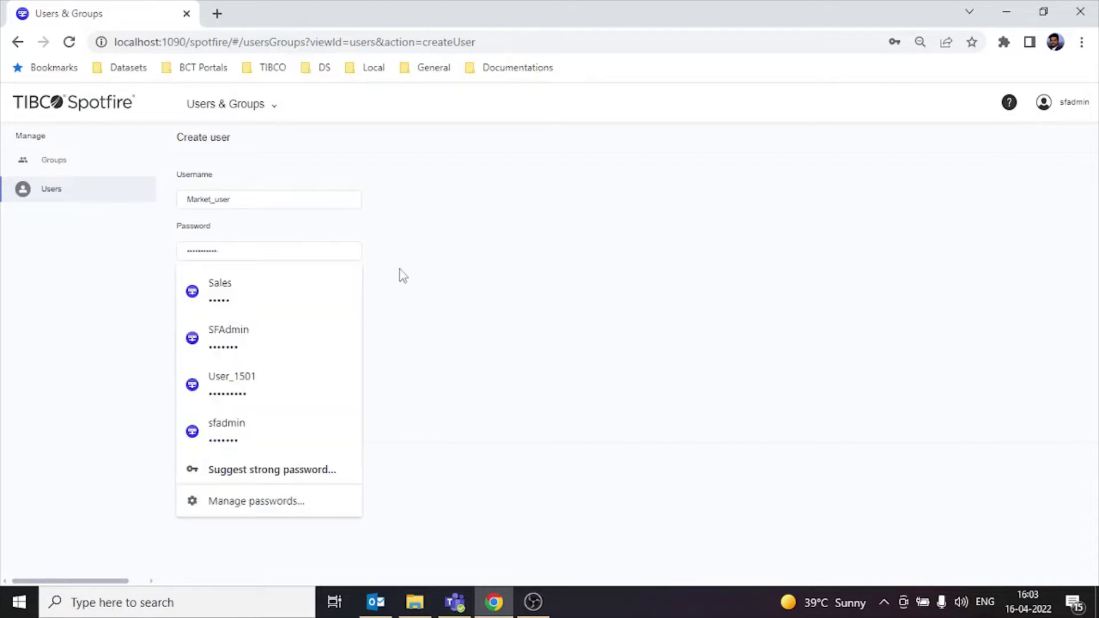
click(329, 302)
key(ctrl+v)
click(351, 354)
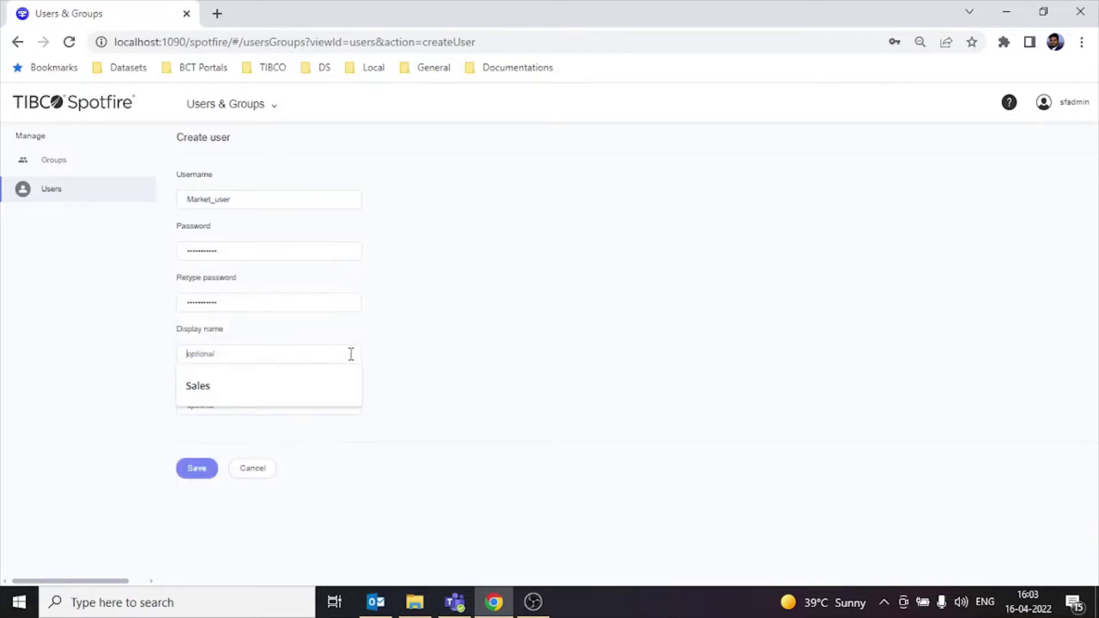
key(ctrl+v)
click(196, 468)
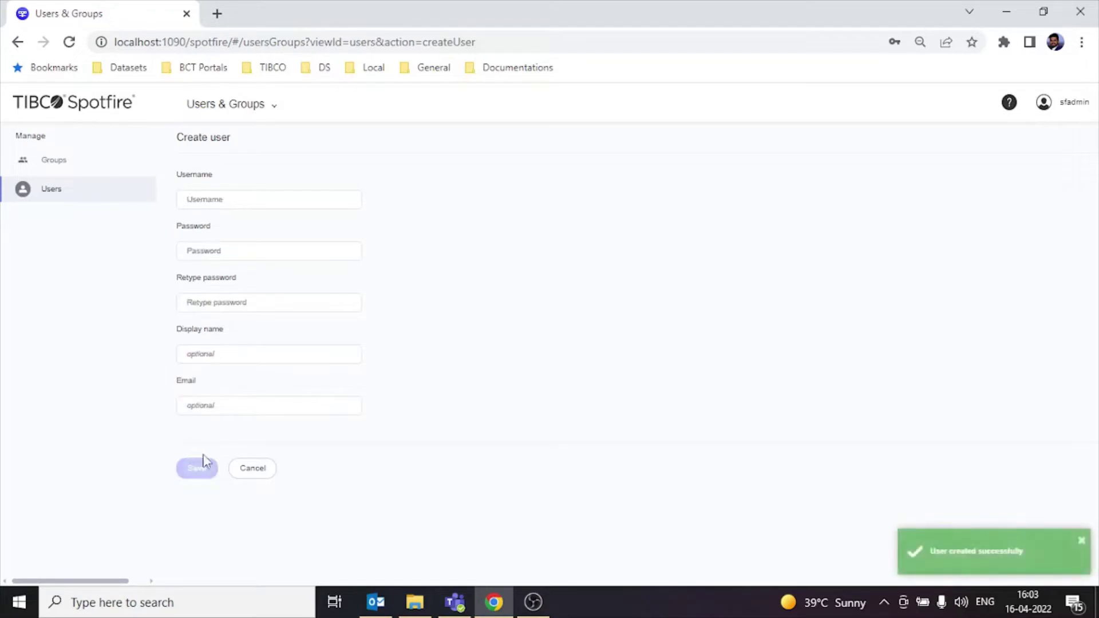
Step: Add the marketing user as a member of the Marketing group
click(64, 168)
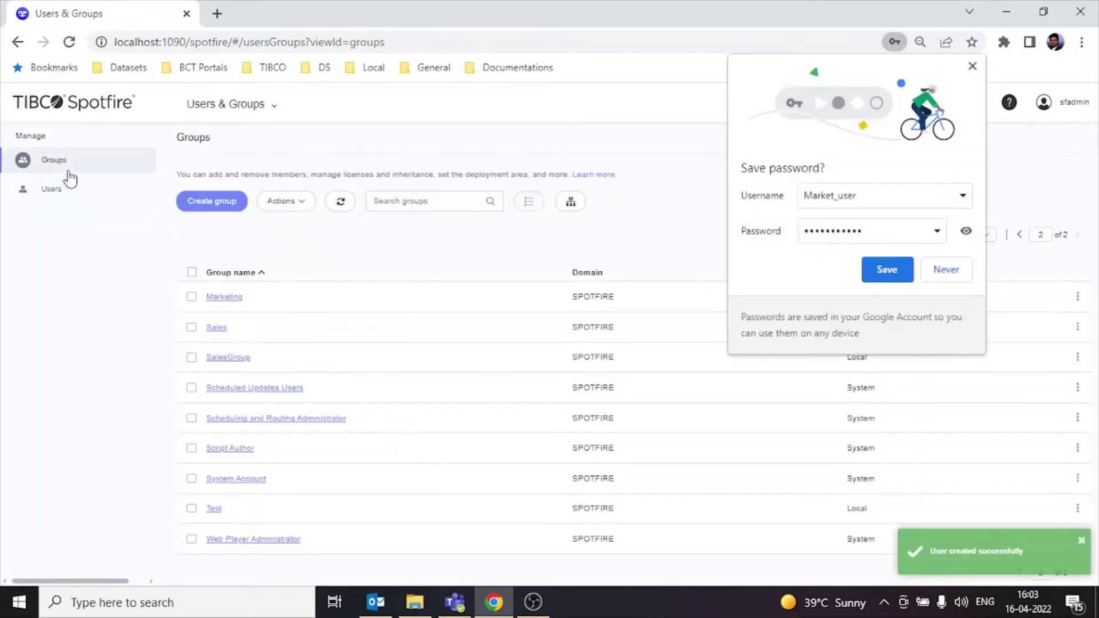
click(898, 276)
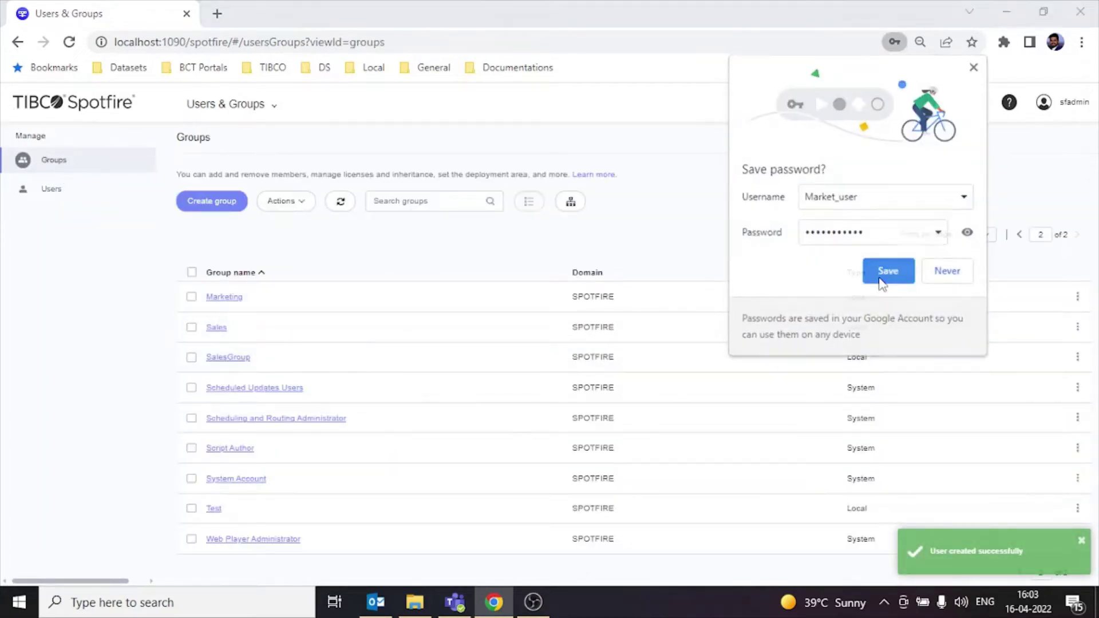
click(228, 304)
click(196, 207)
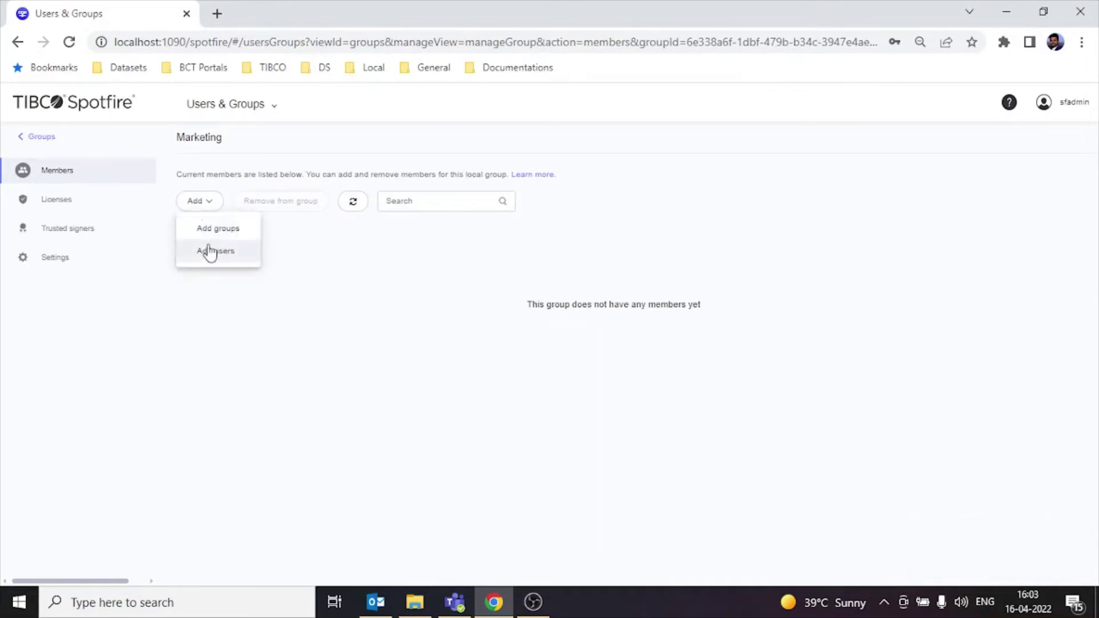
click(211, 249)
scroll(311, 338, down, 3)
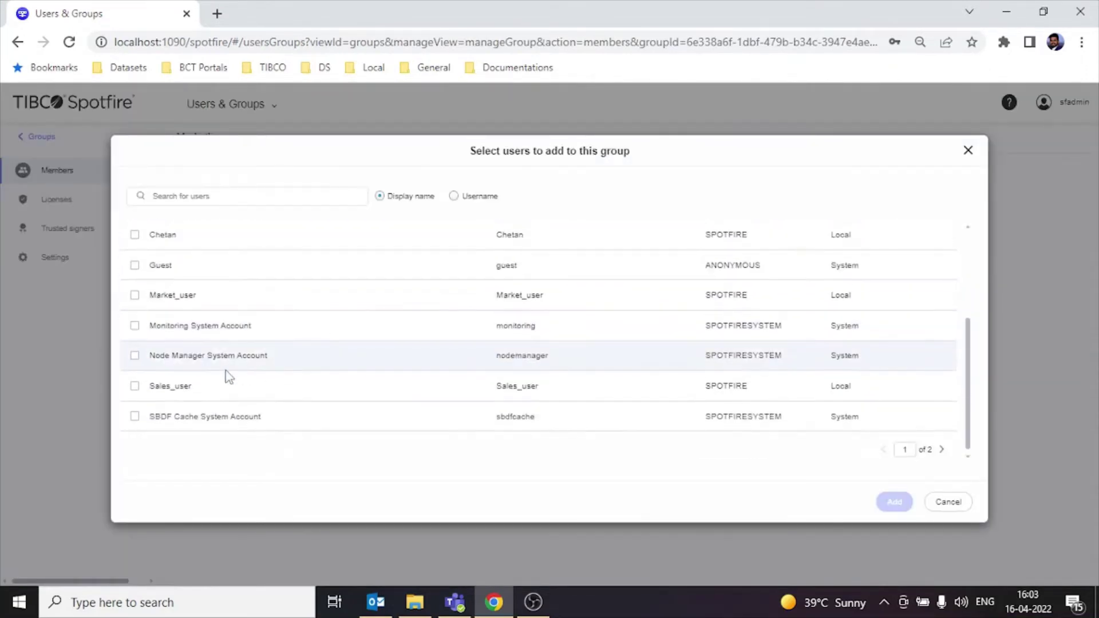
click(134, 299)
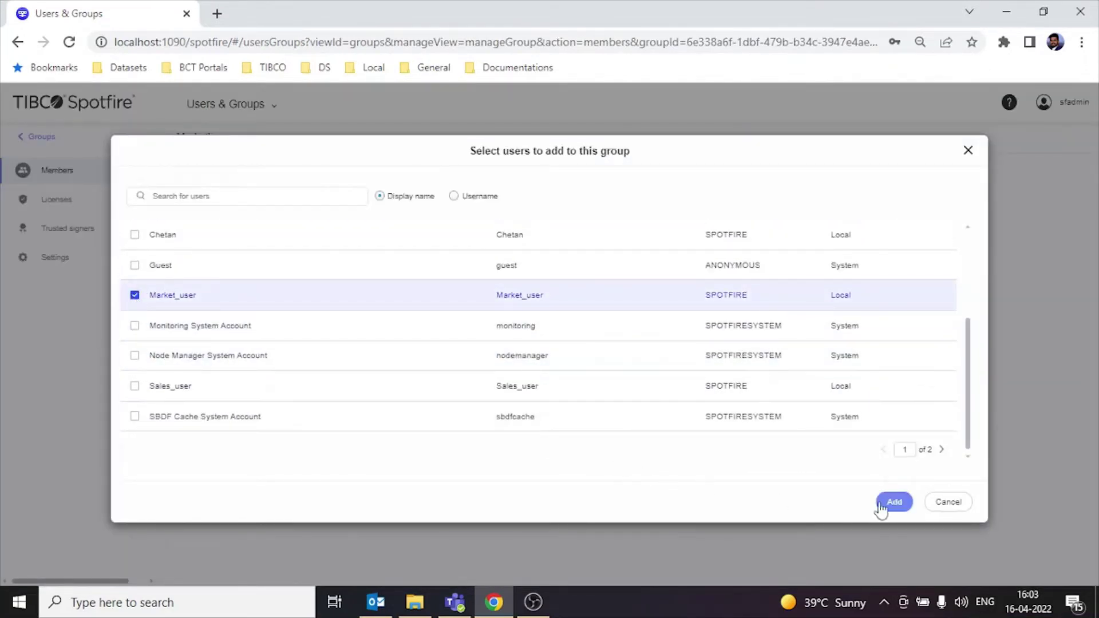
click(893, 502)
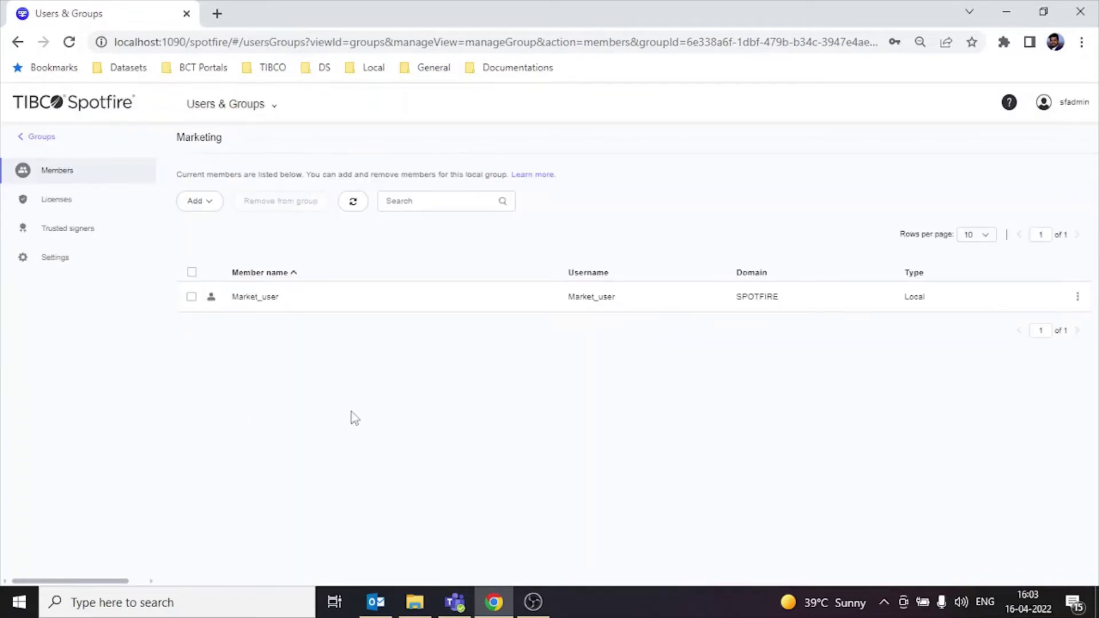
Step: Add the sales user as a member of the Sales group
click(35, 138)
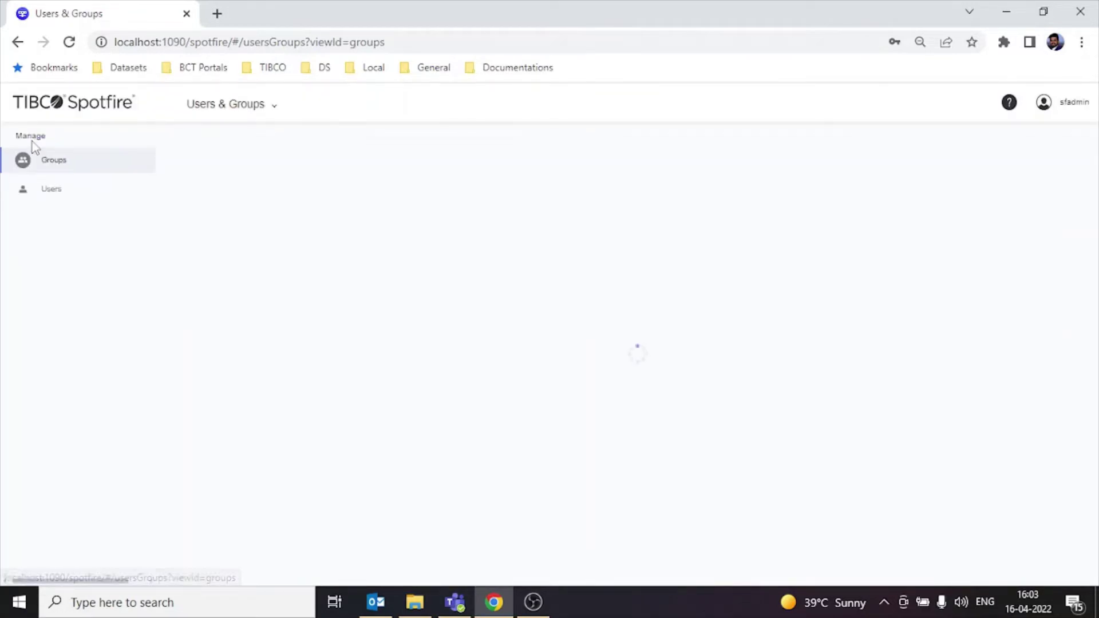
click(221, 329)
click(196, 201)
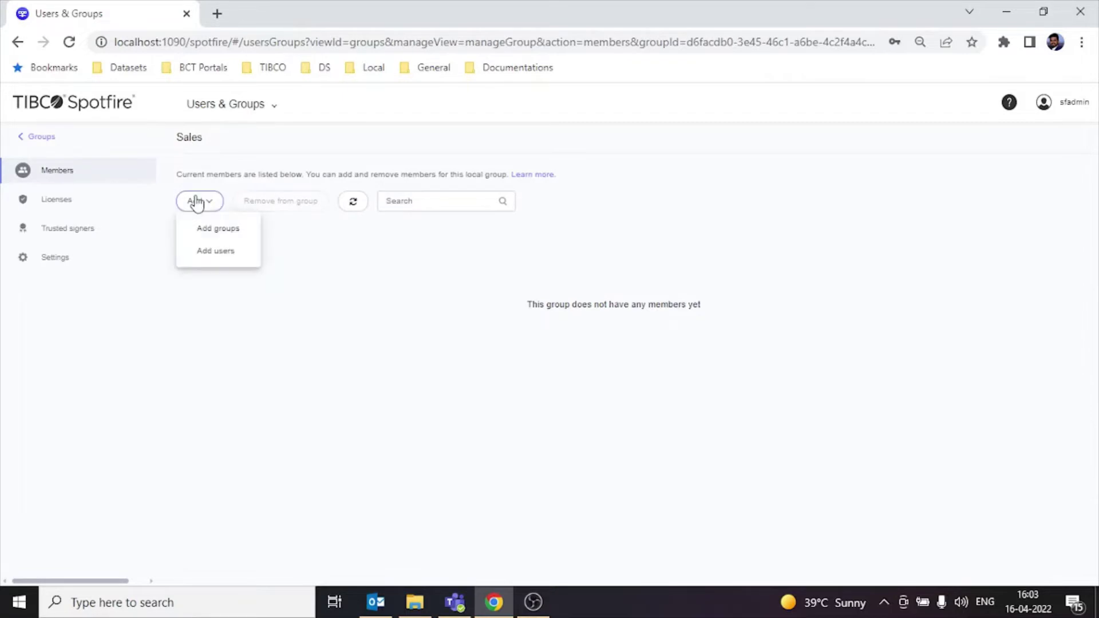
click(200, 252)
scroll(189, 366, down, 3)
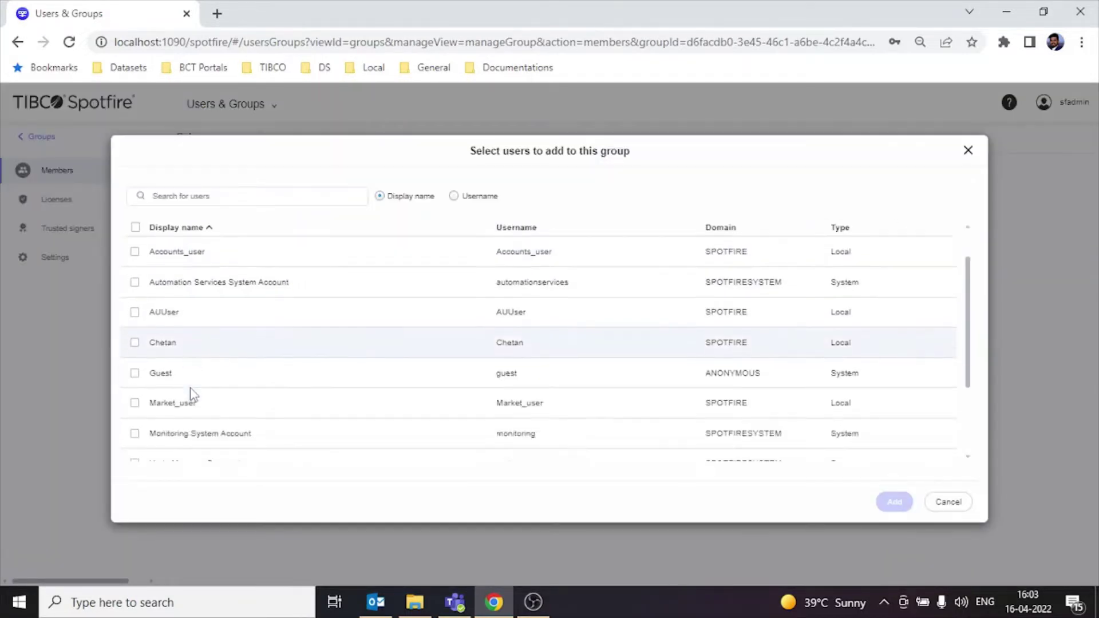
click(134, 386)
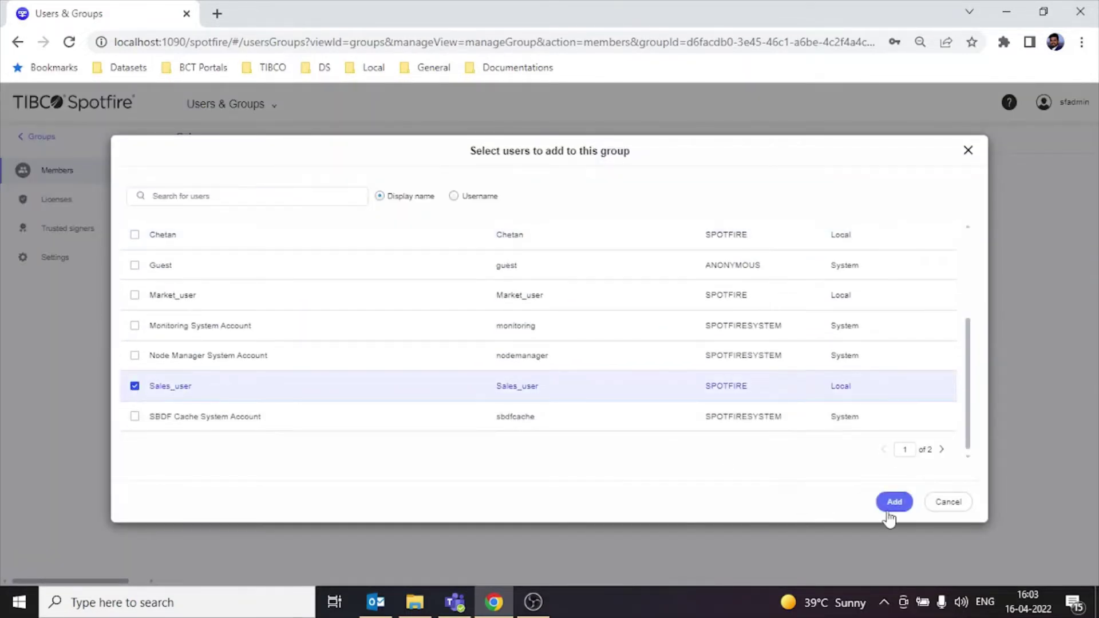
click(893, 504)
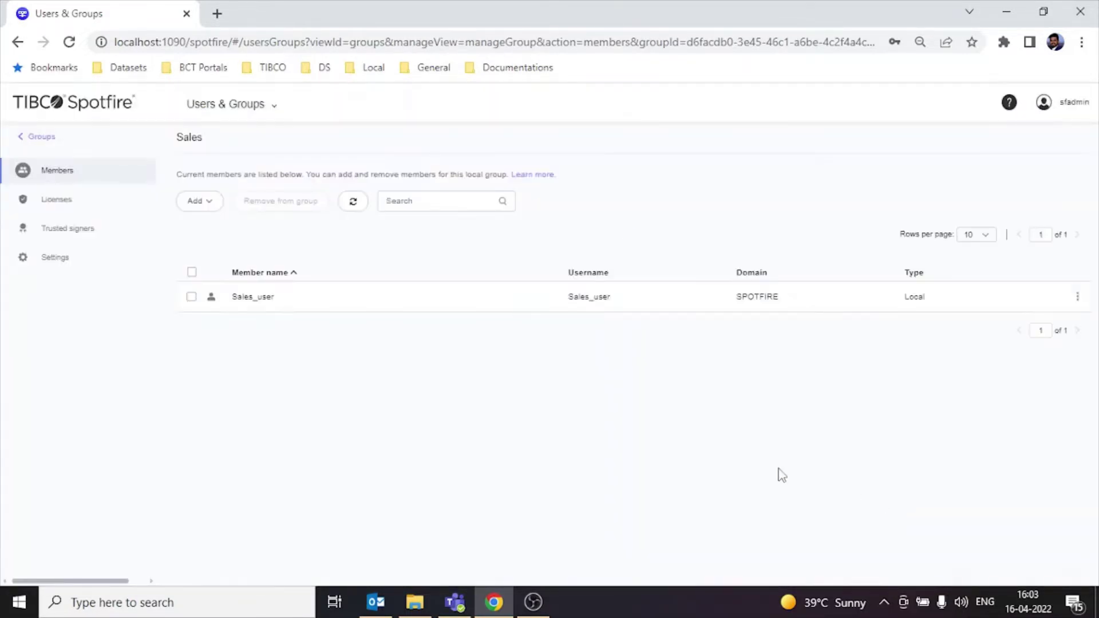
Step: Add Accounts_user as a member of the Accounts group
click(45, 138)
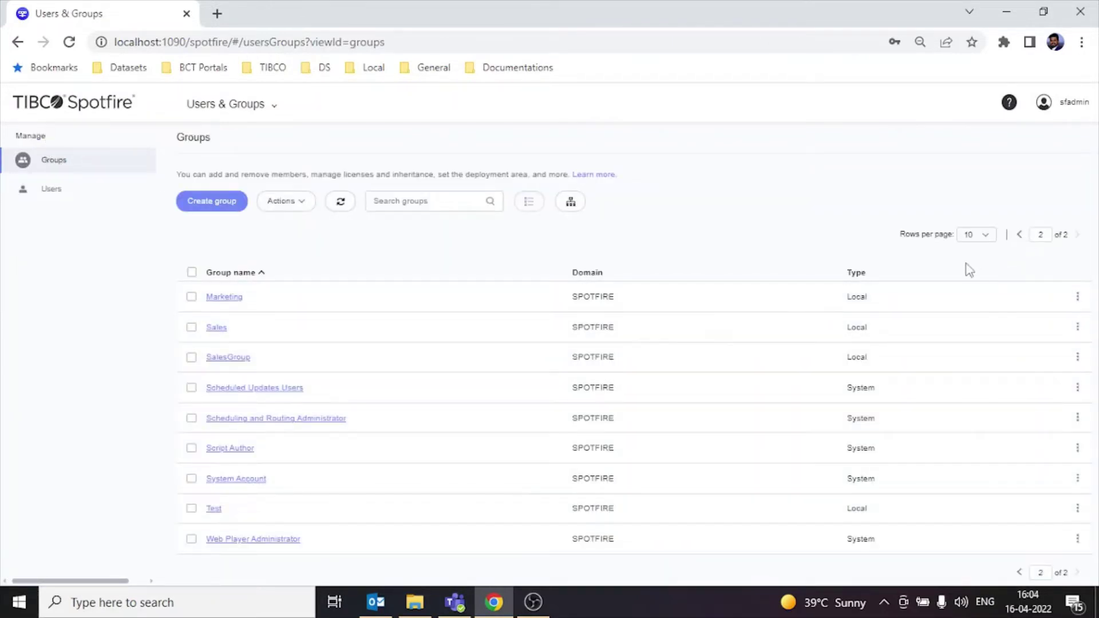
click(1020, 235)
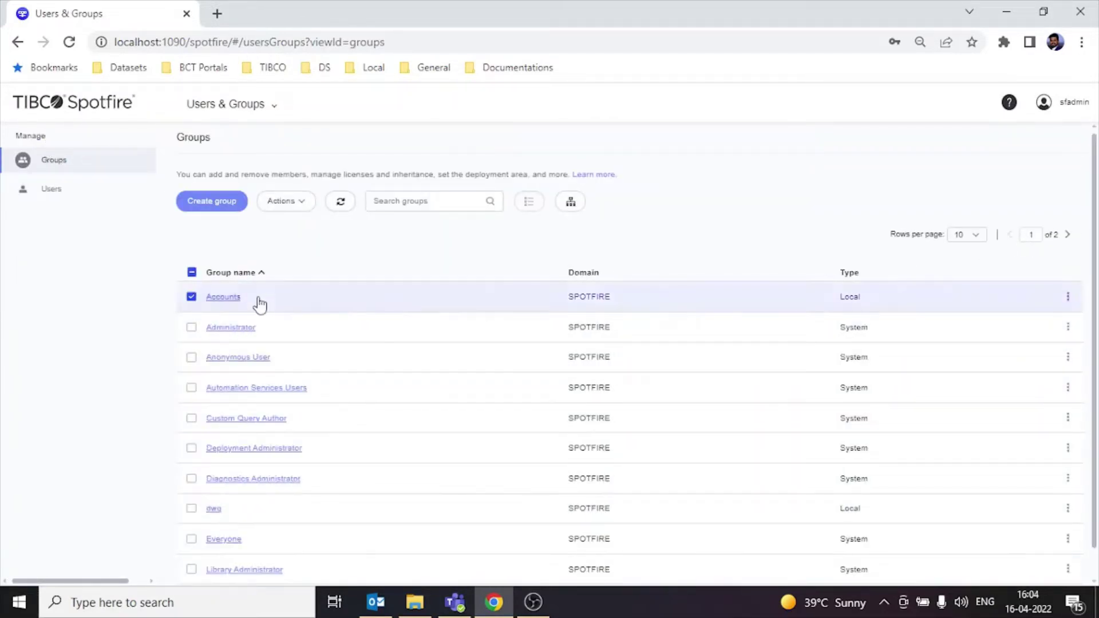
click(214, 298)
click(199, 200)
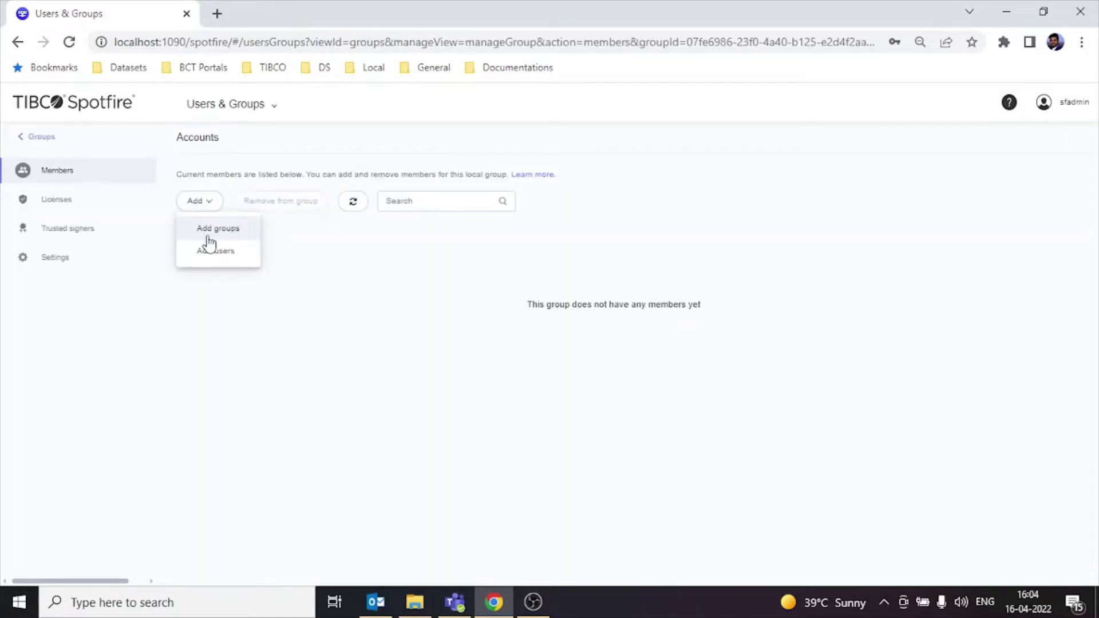
click(208, 252)
click(135, 292)
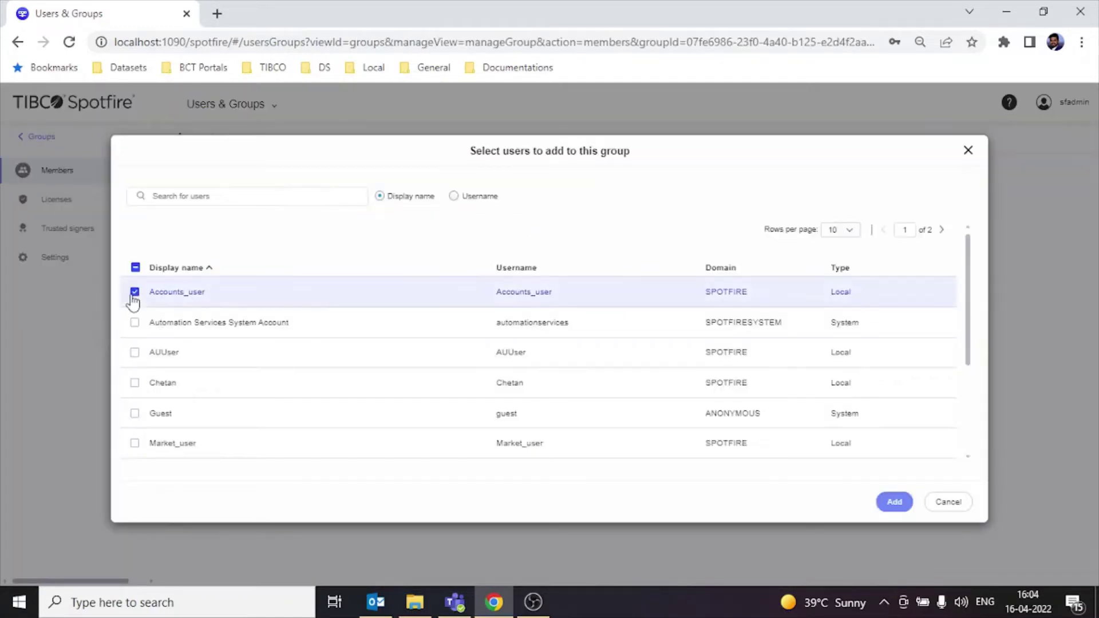
click(894, 501)
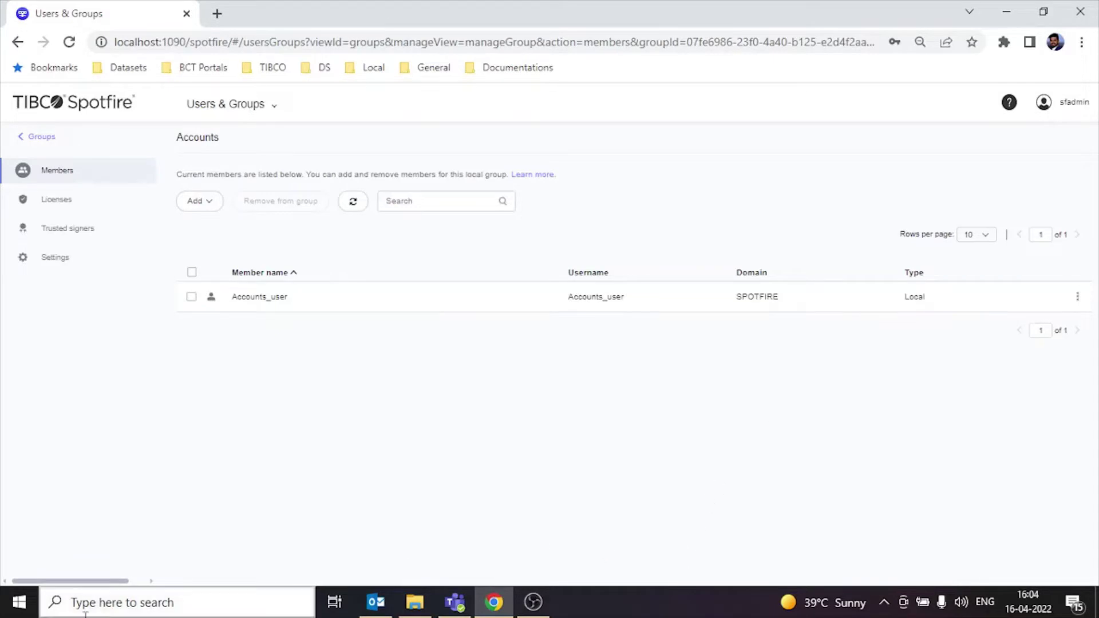
Step: Launch TIBCO Spotfire Analyst by searching 'spotf' in the Start menu
click(19, 602)
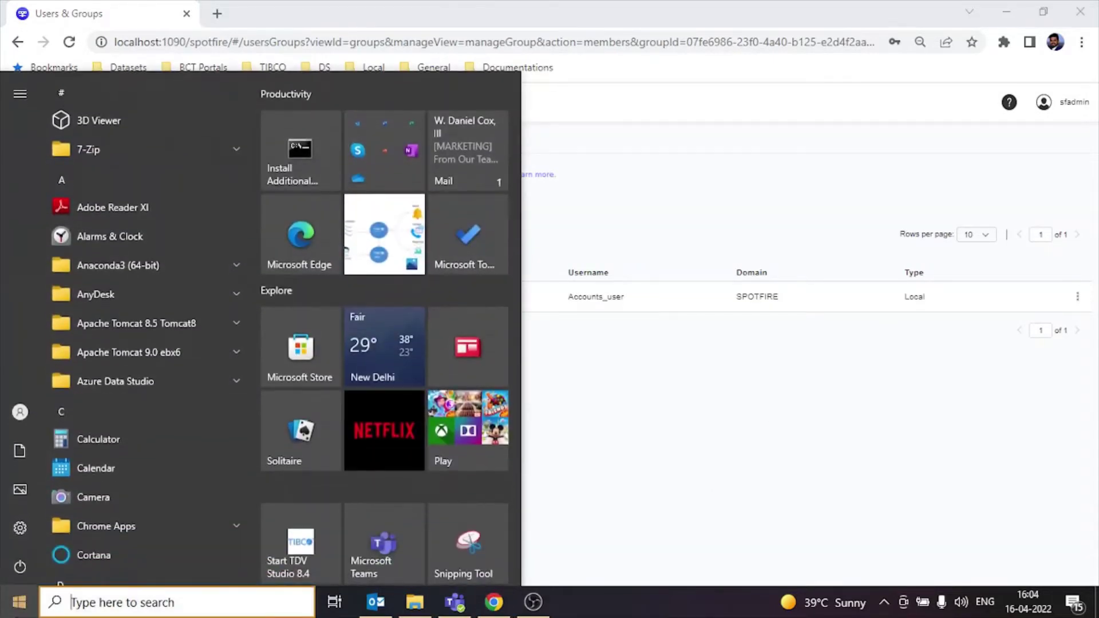
text(spotf)
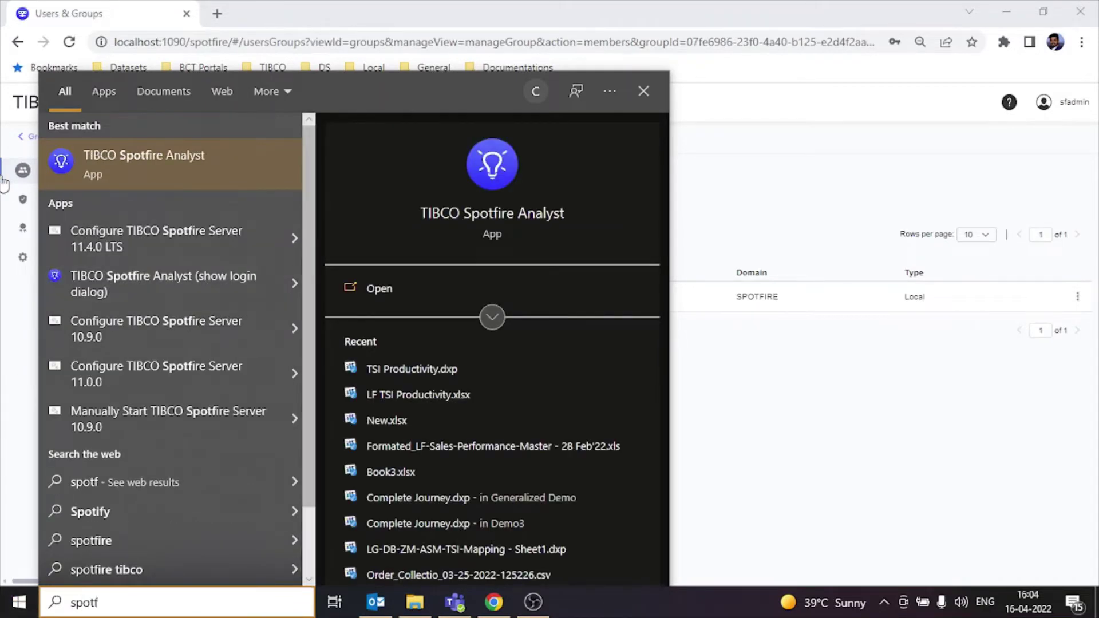
click(132, 174)
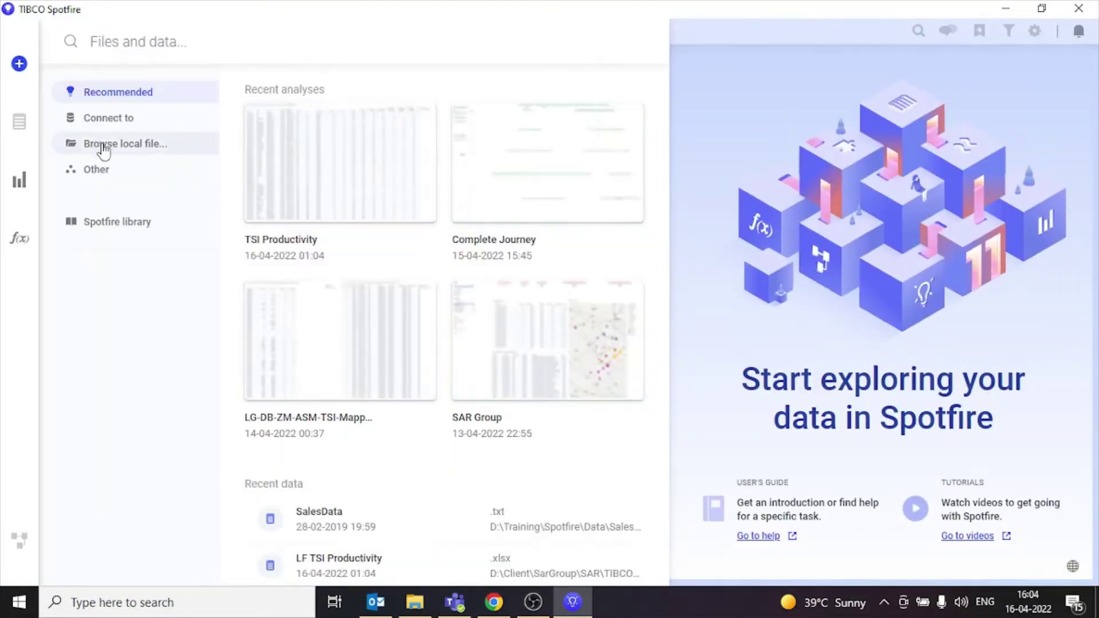
Step: Create a folder named Sales in the Spotfire library and open its properties
click(136, 226)
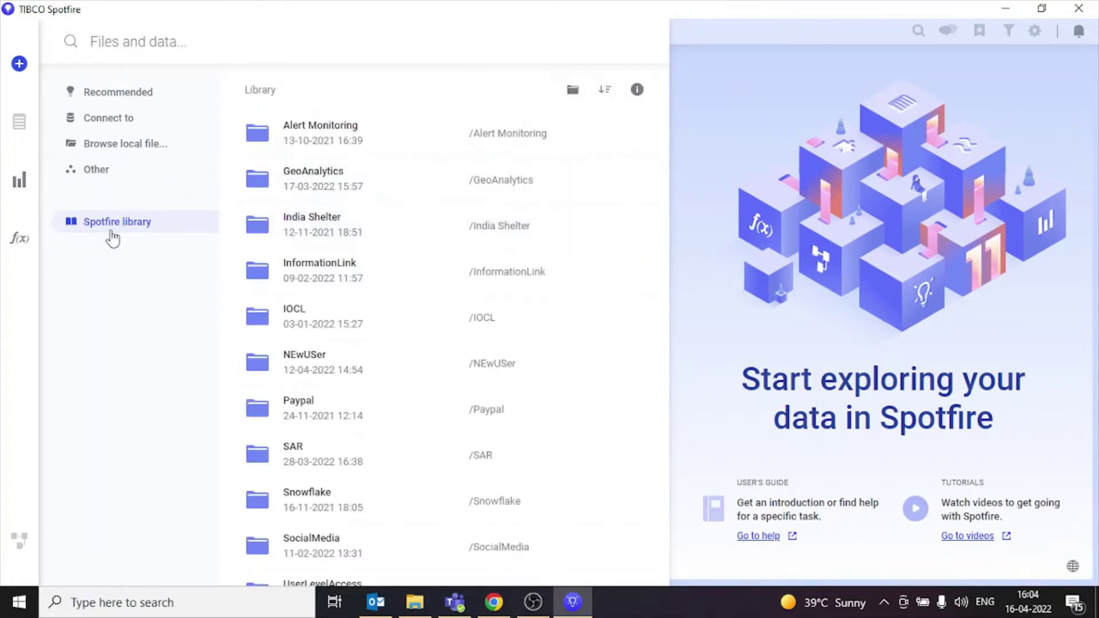
scroll(596, 294, down, 6)
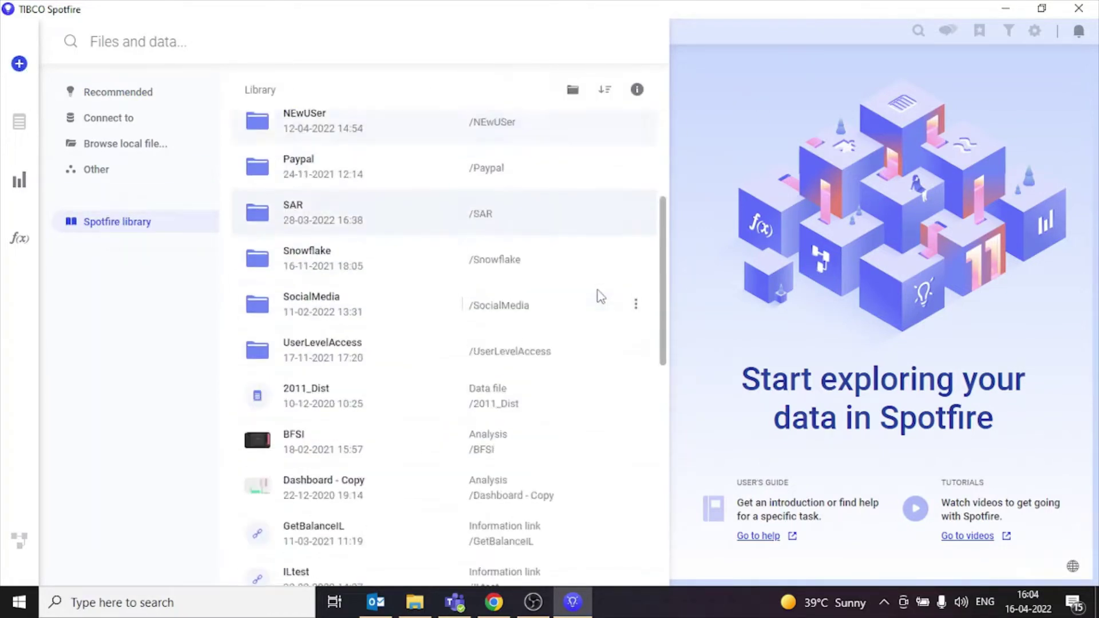
scroll(599, 296, up, 6)
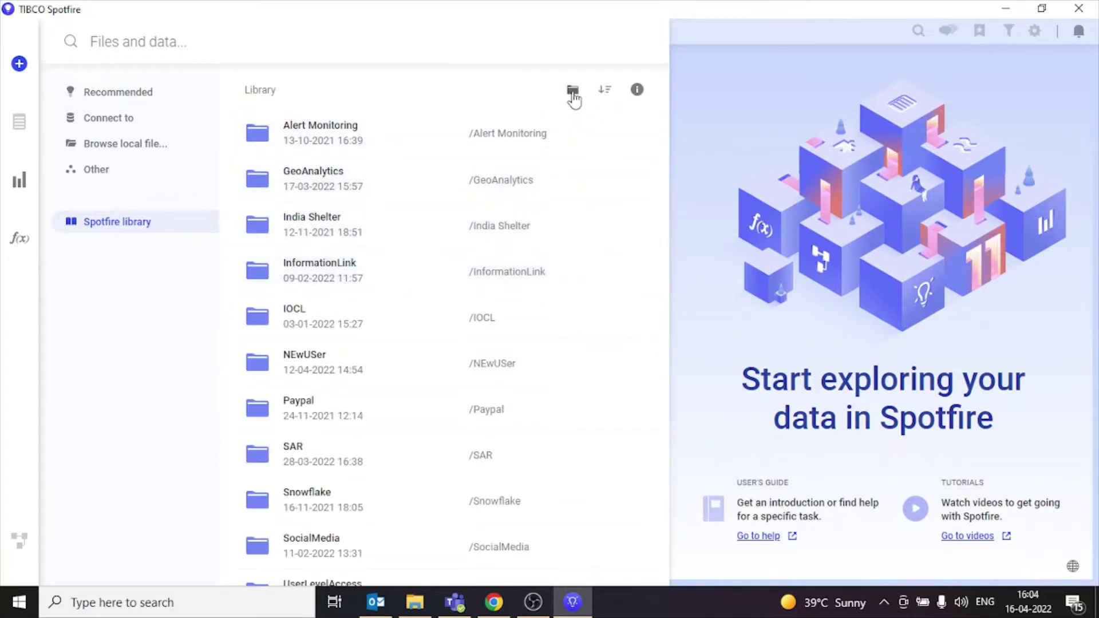
click(573, 91)
text(Sales)
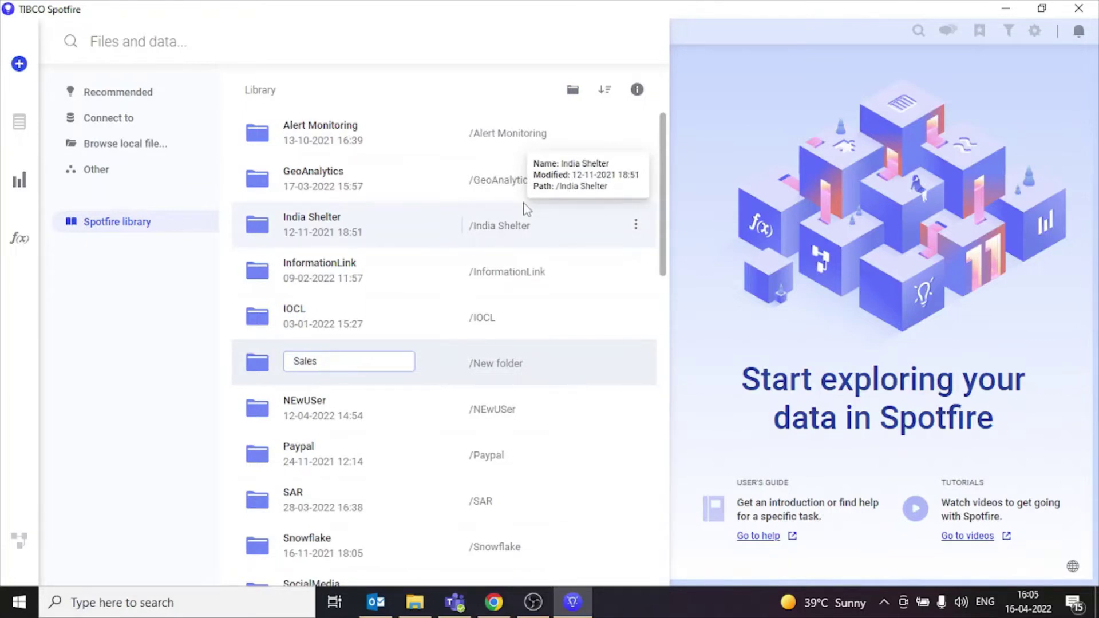
key(Return)
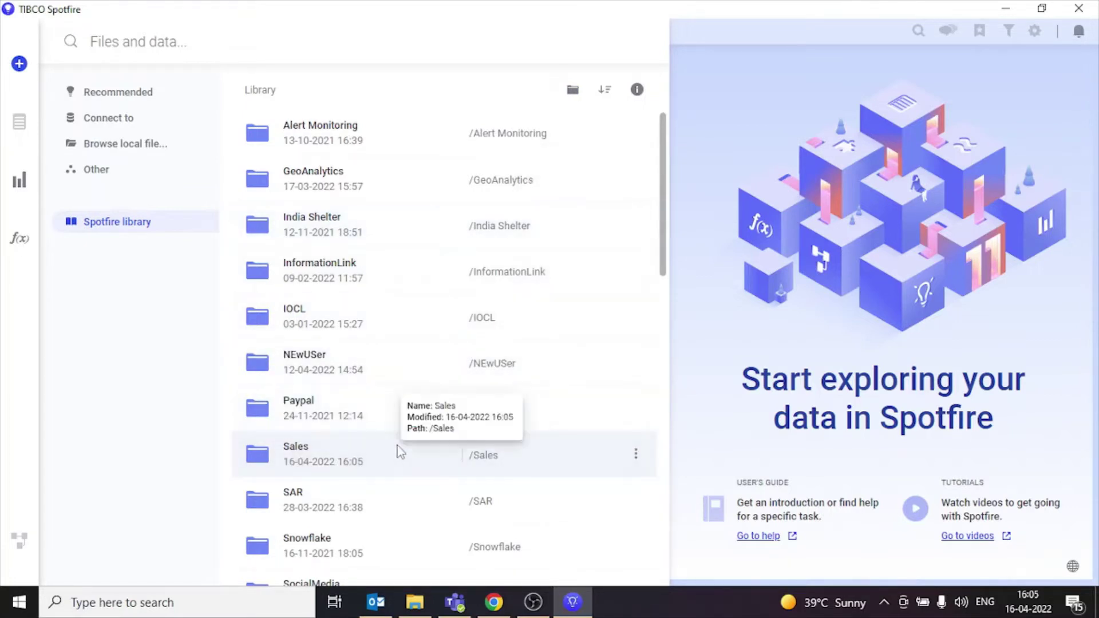
click(636, 456)
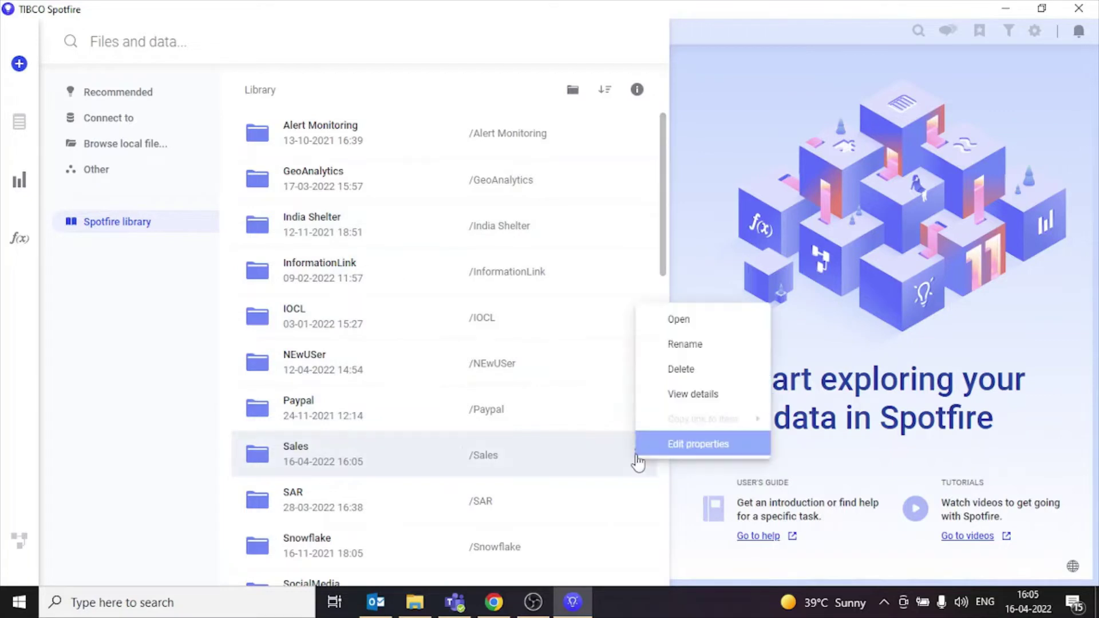
click(675, 395)
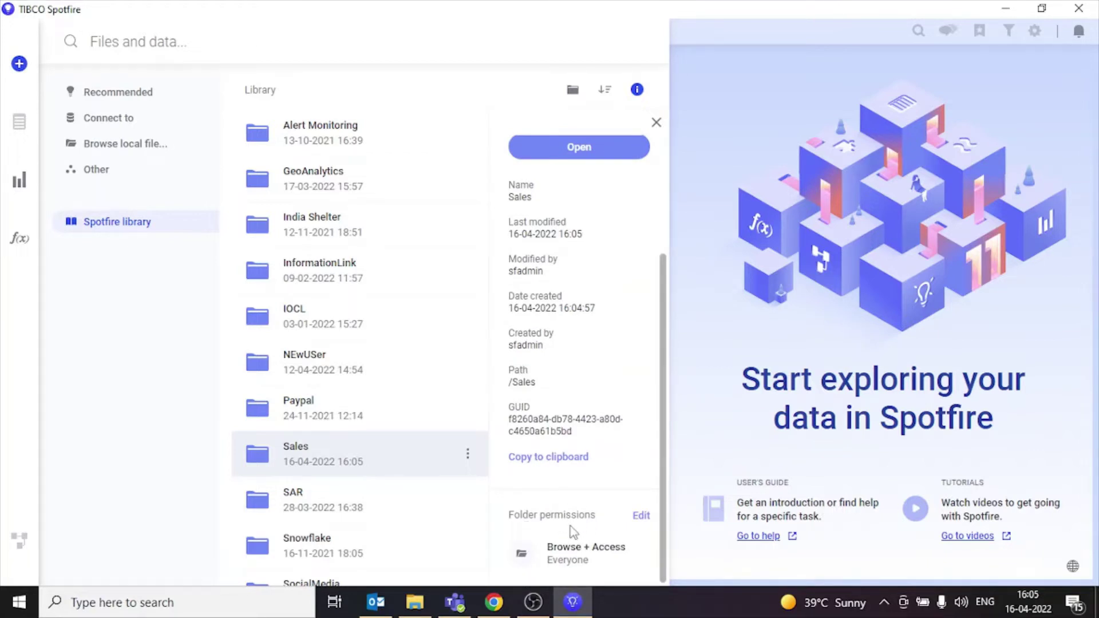
Step: Stop the Sales folder inheriting permissions and remove Everyone from Browse + Access
click(641, 517)
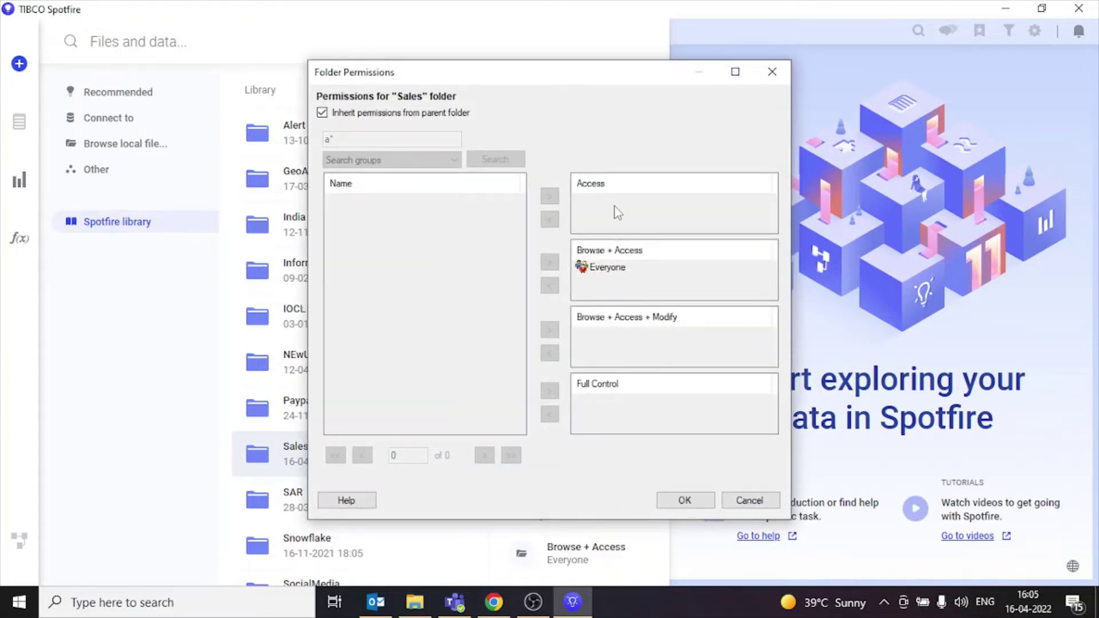
click(393, 114)
double_click(428, 140)
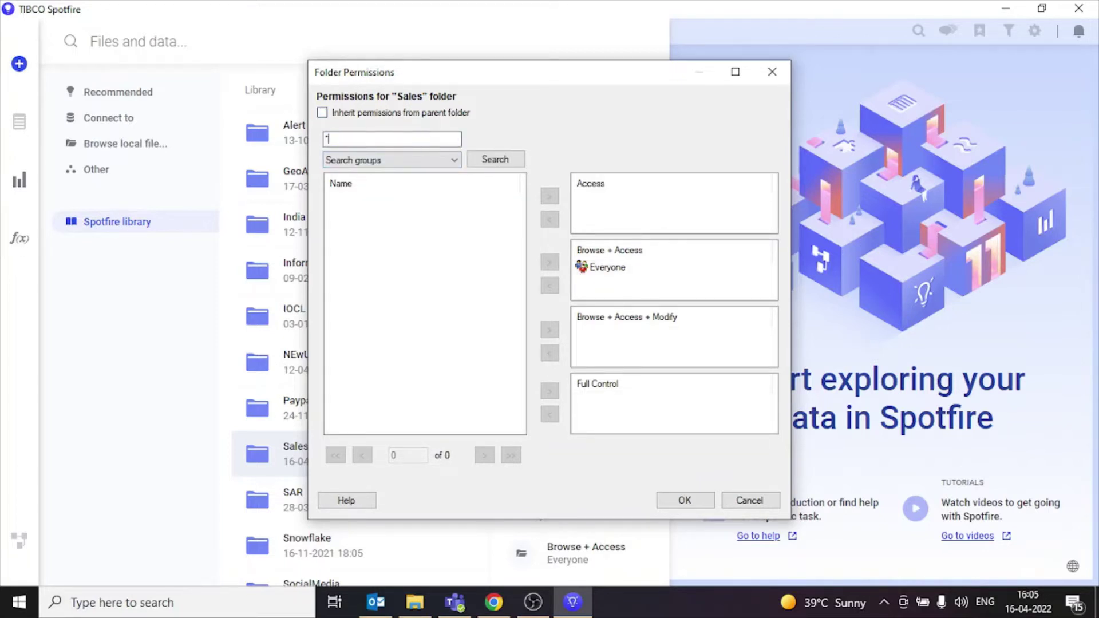
text(*)
click(498, 159)
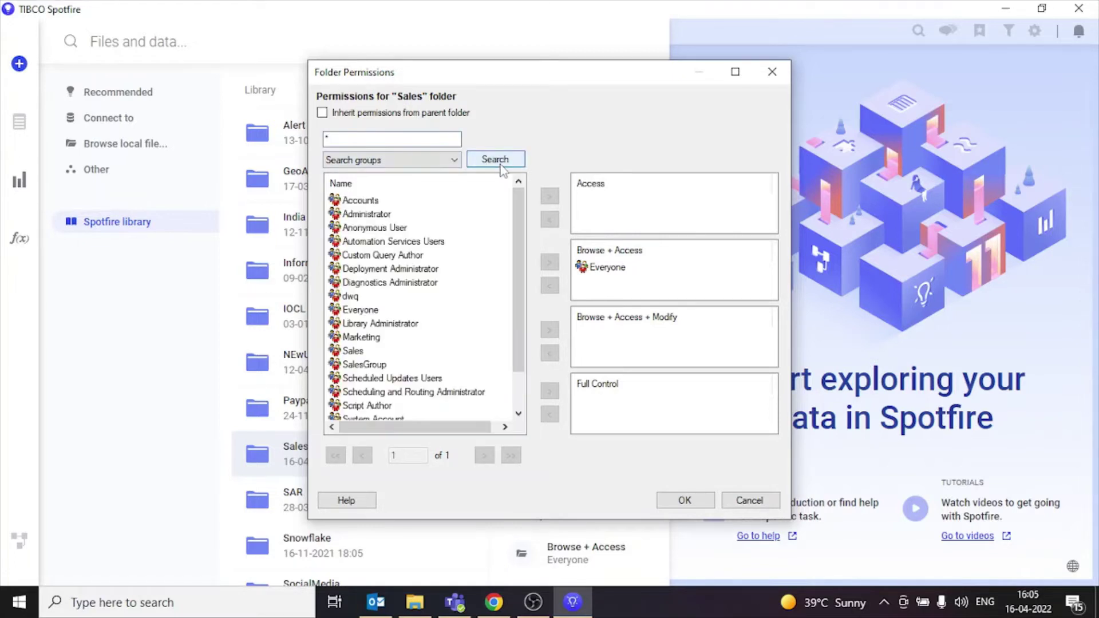
click(596, 267)
click(550, 285)
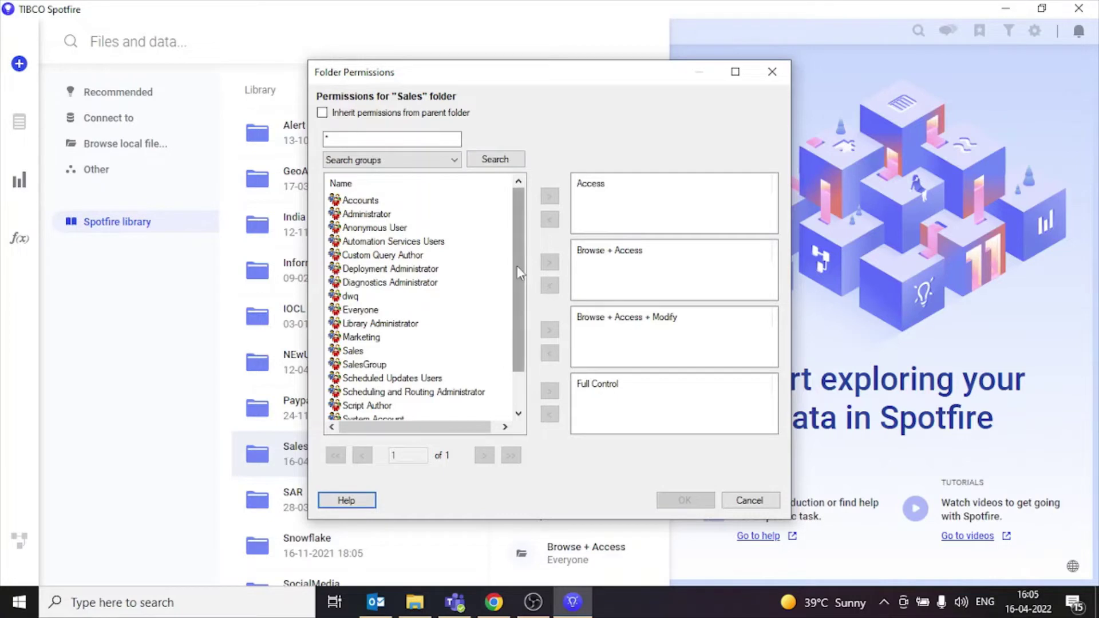
Step: Give the Sales group Browse + Access + Modify and Administrator Full Control
scroll(517, 266, down, 1)
click(353, 310)
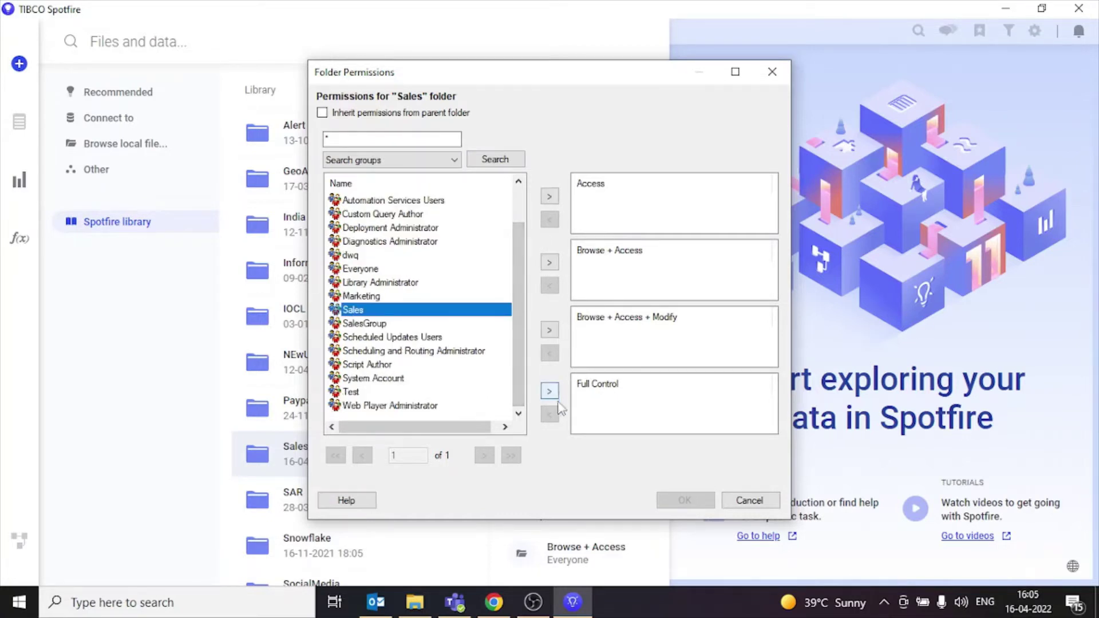
click(550, 330)
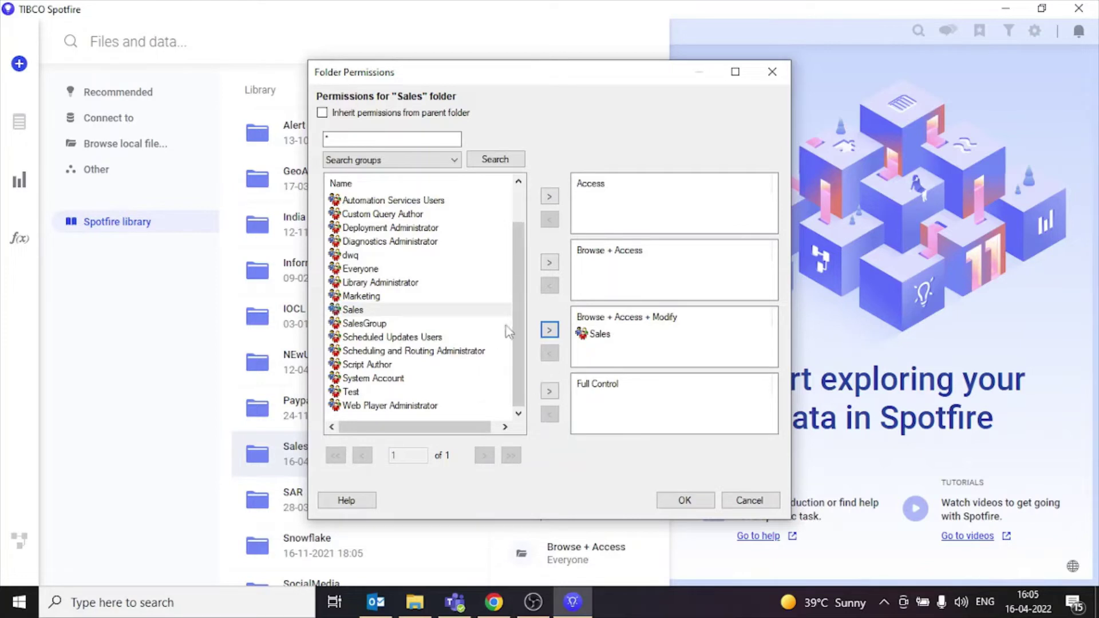
drag(513, 297, 516, 225)
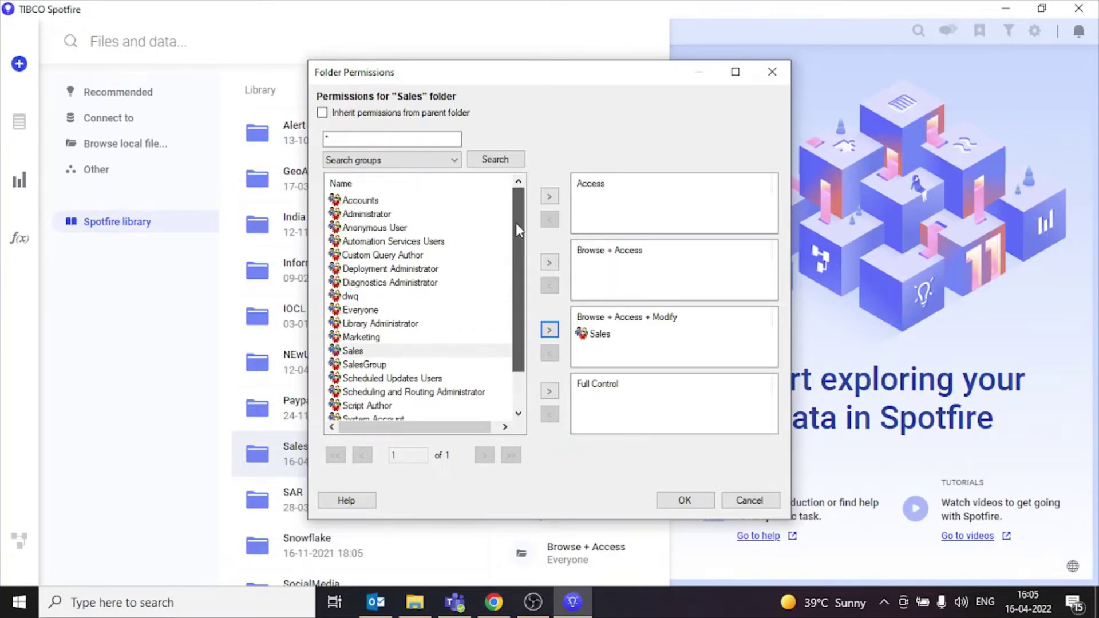
click(391, 215)
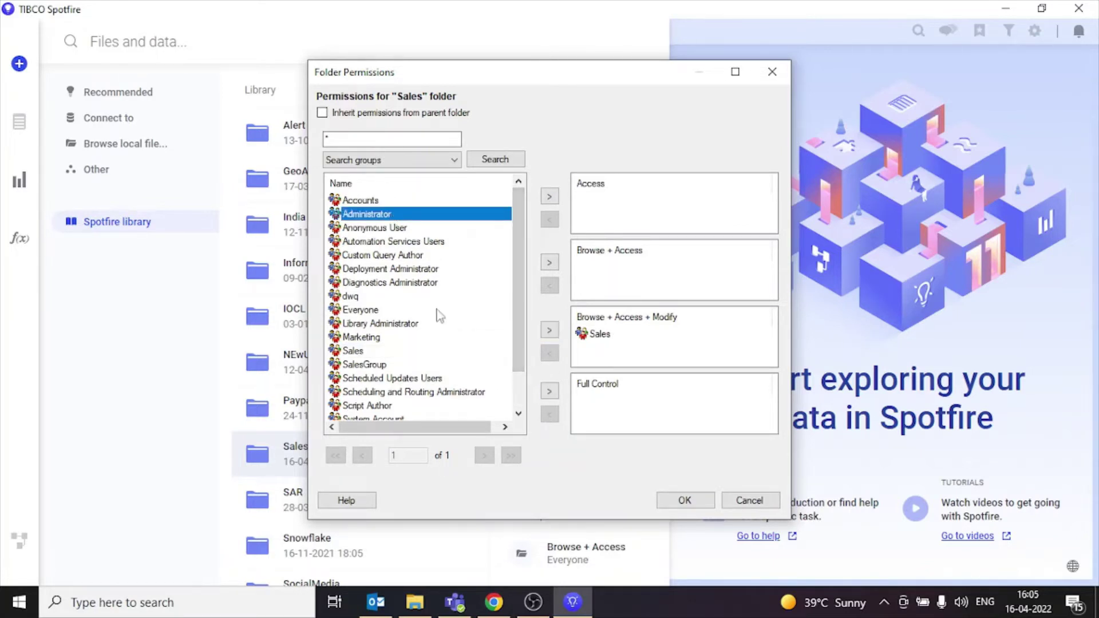
click(549, 395)
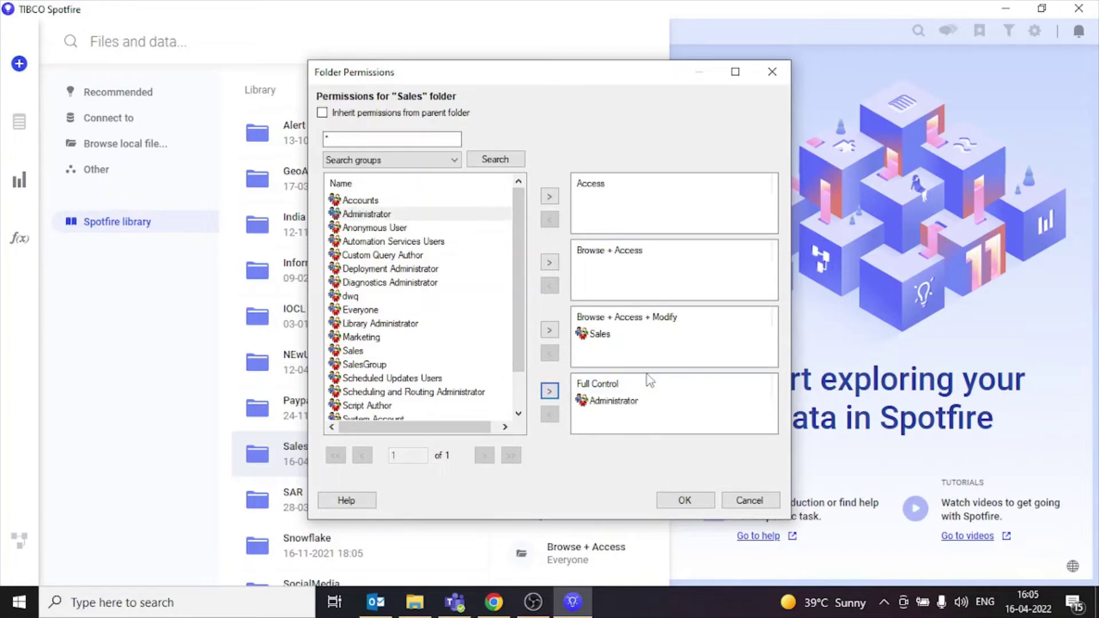
mouse_move(513, 291)
mouse_down()
mouse_move(516, 339)
mouse_move(510, 296)
mouse_up()
Step: Grant the test user account Access-only rights and apply the folder permissions
scroll(500, 348, down, 1)
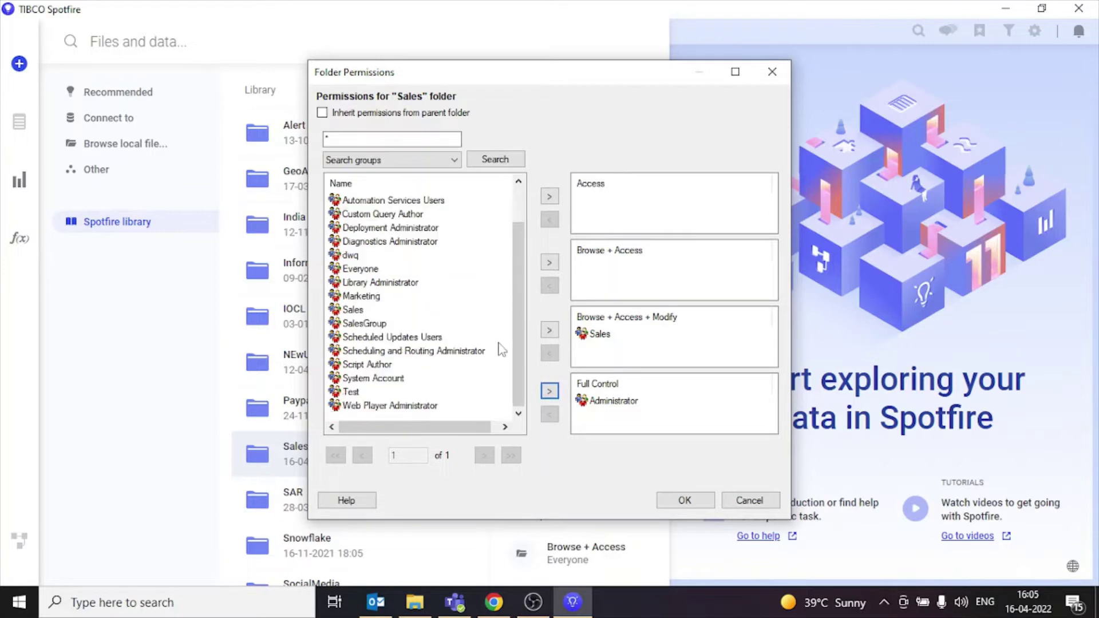
click(395, 161)
click(398, 185)
click(657, 228)
click(495, 159)
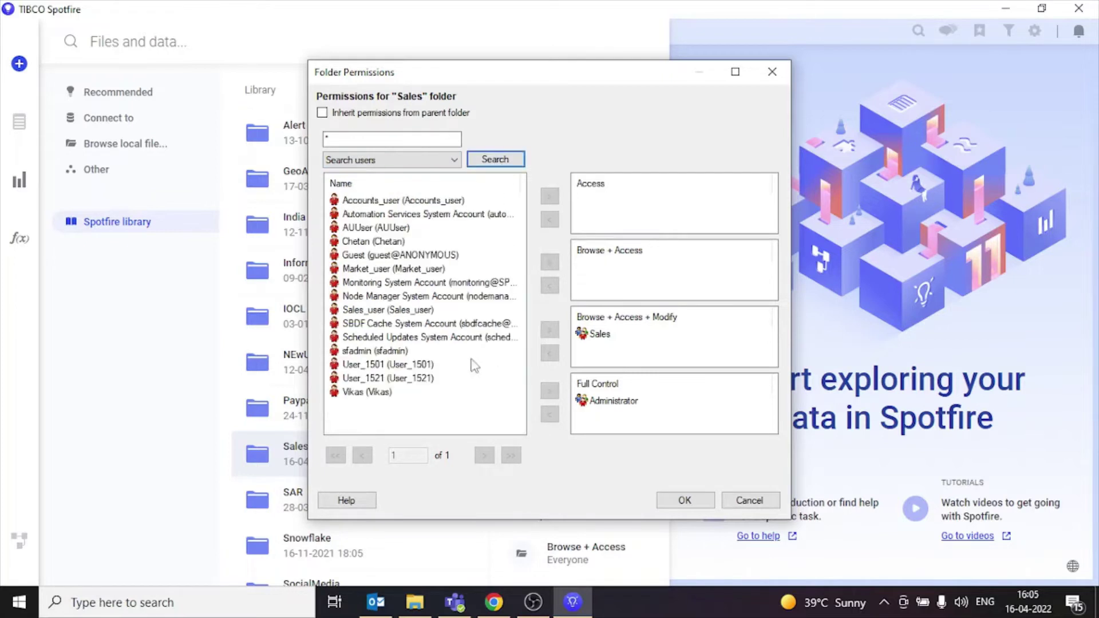
click(402, 365)
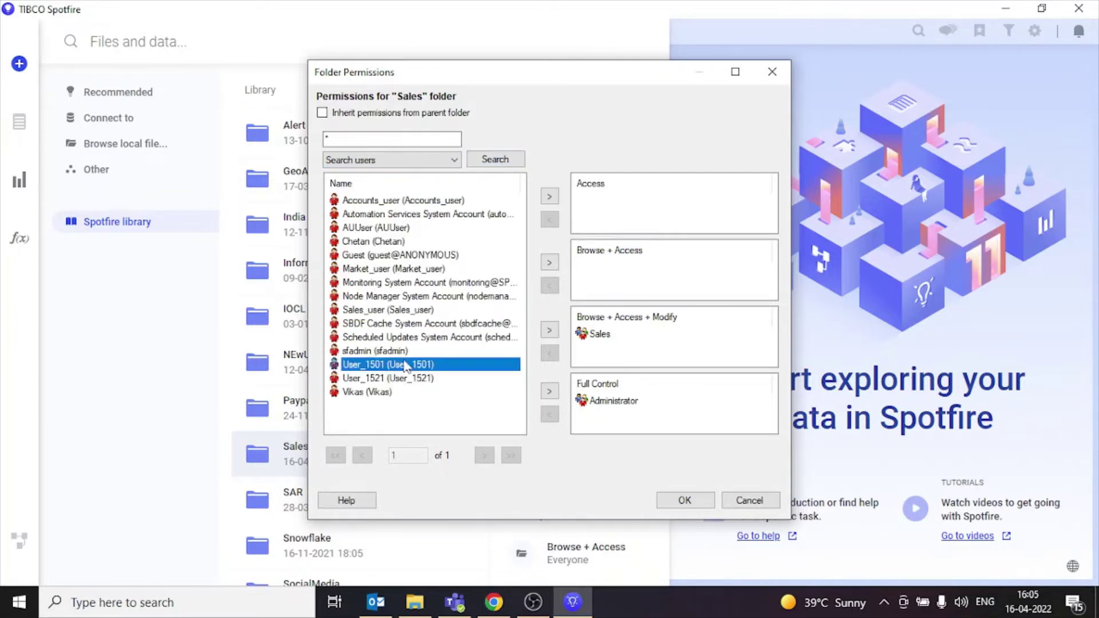
click(549, 197)
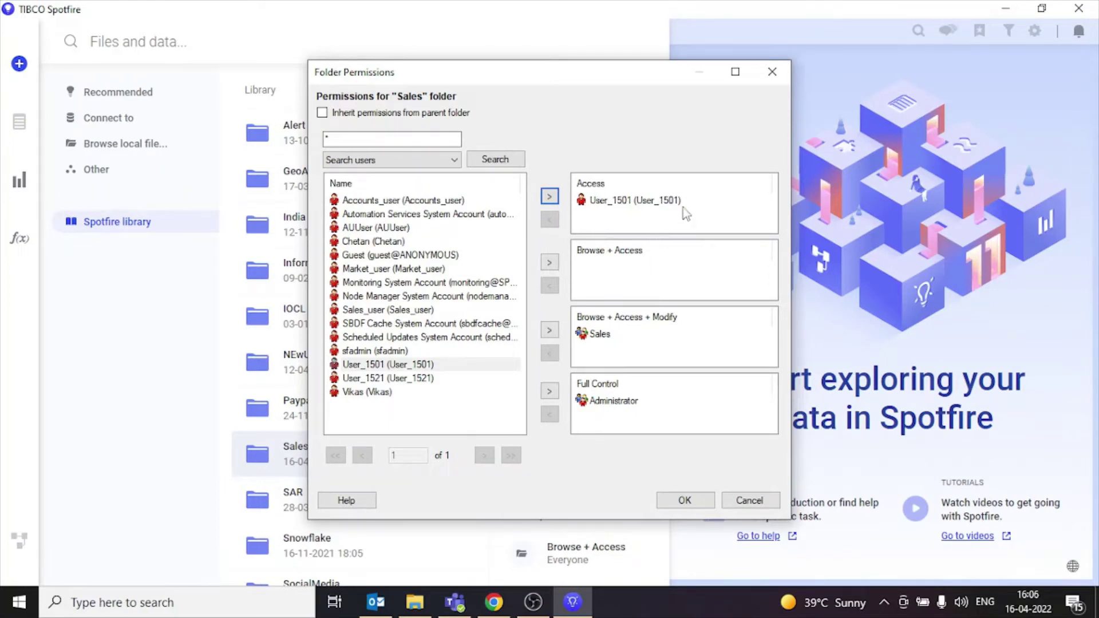
click(686, 501)
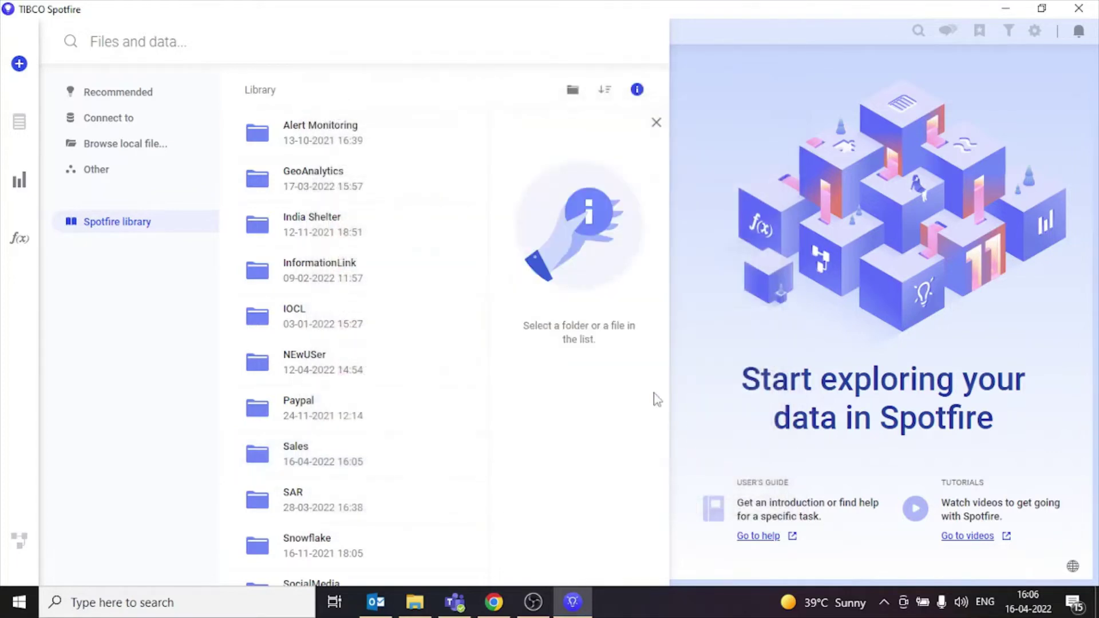
Step: Close the info and library panels and add SalesData from Recent data as a new data table
click(659, 123)
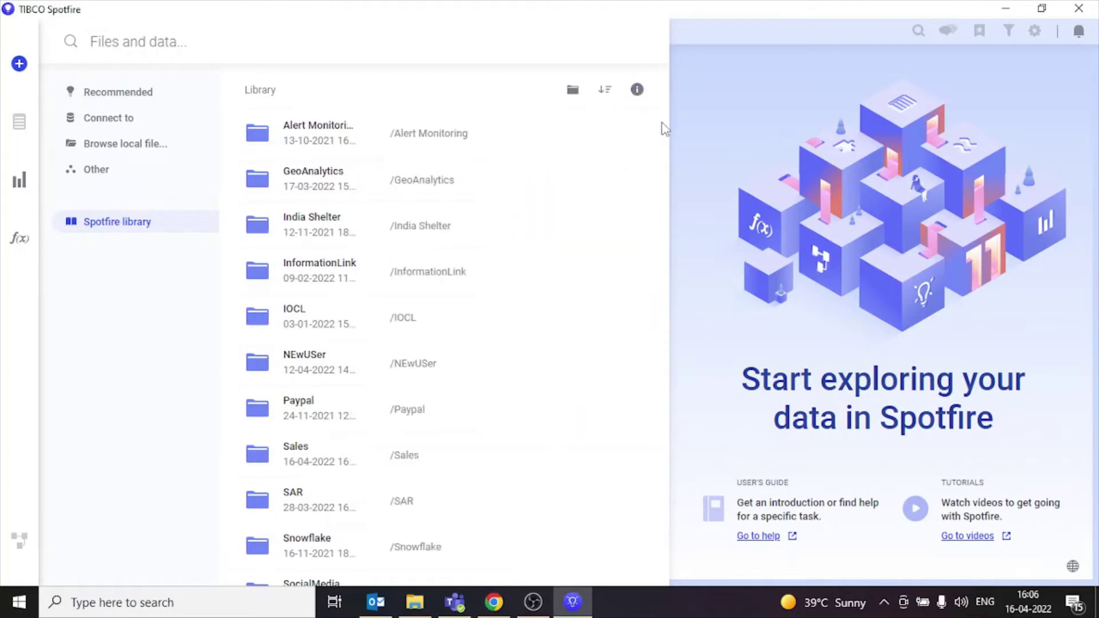
click(697, 116)
click(19, 64)
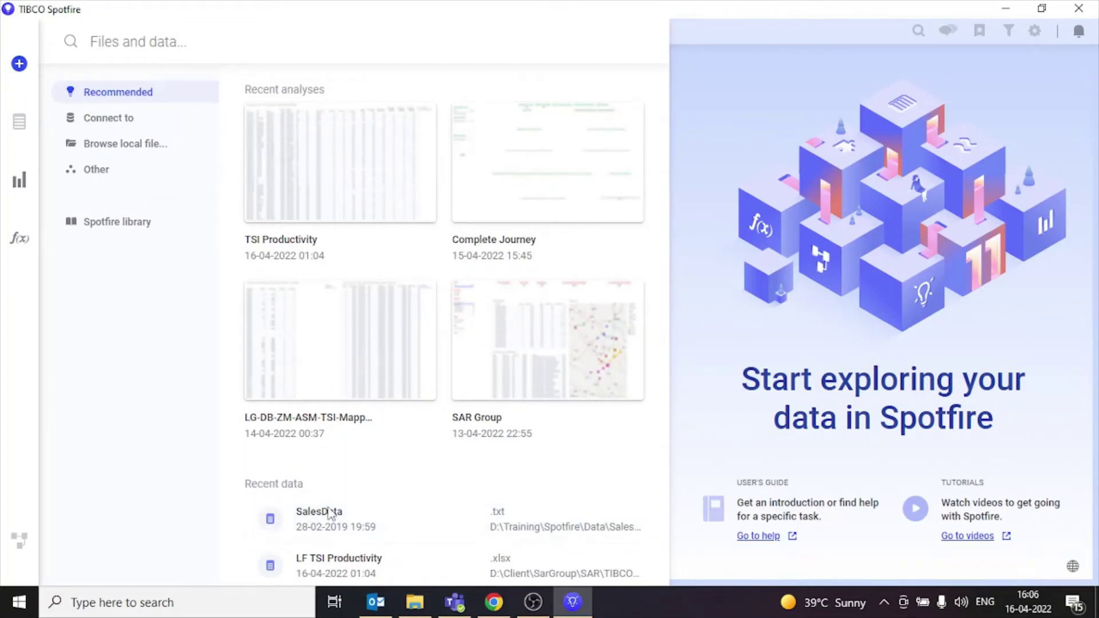
click(329, 513)
click(657, 474)
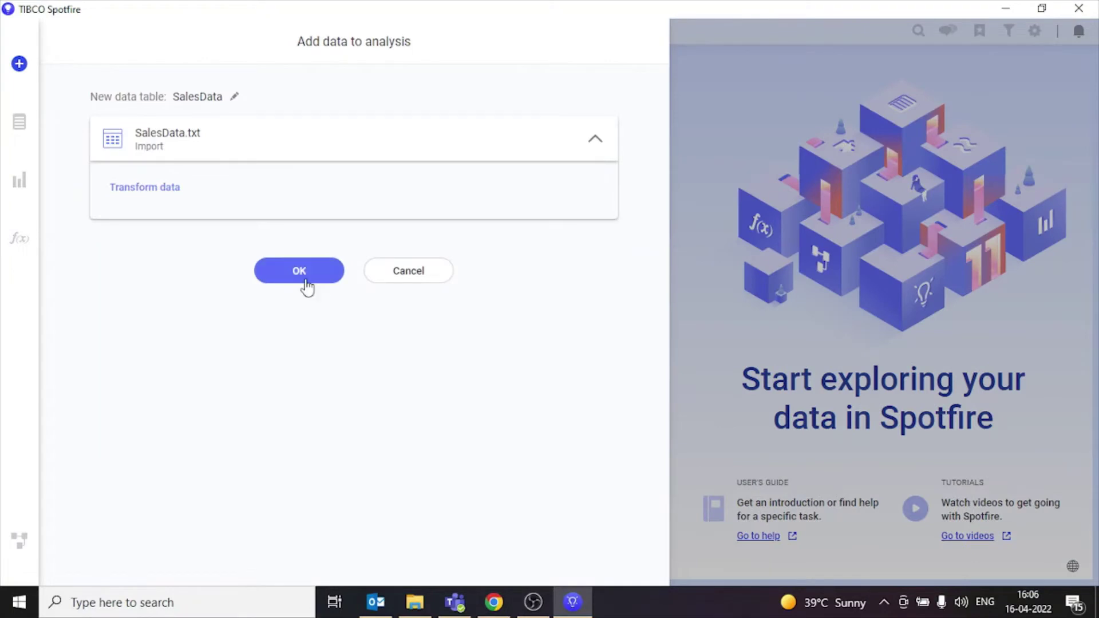
click(304, 278)
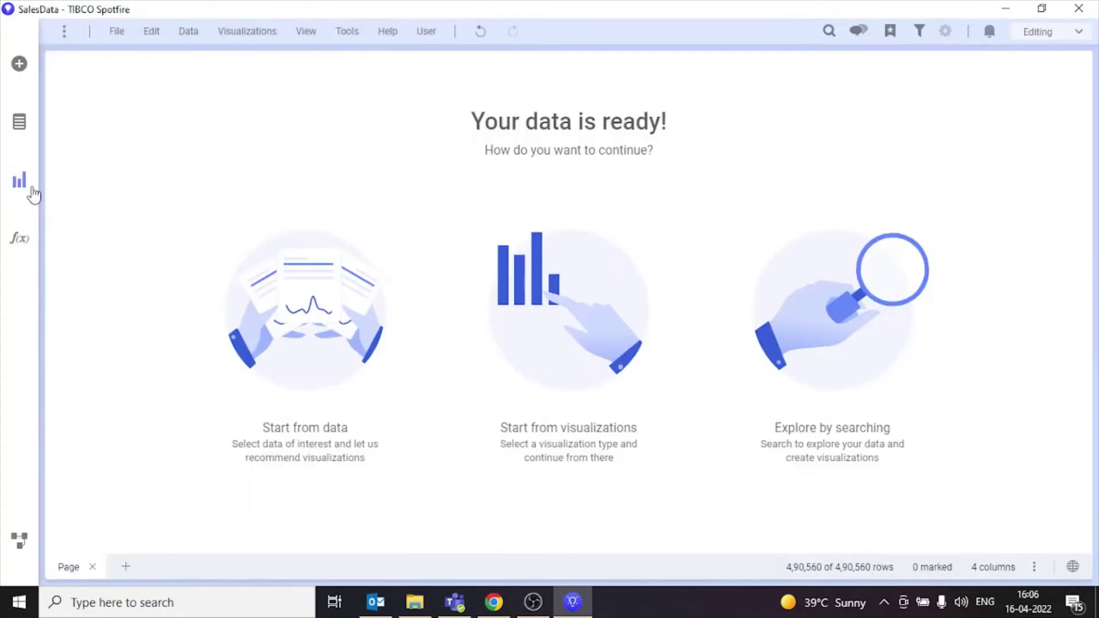
Step: Add a DEPARTMENT bar chart and a Sum(RESULTS) pie chart to the page
click(29, 188)
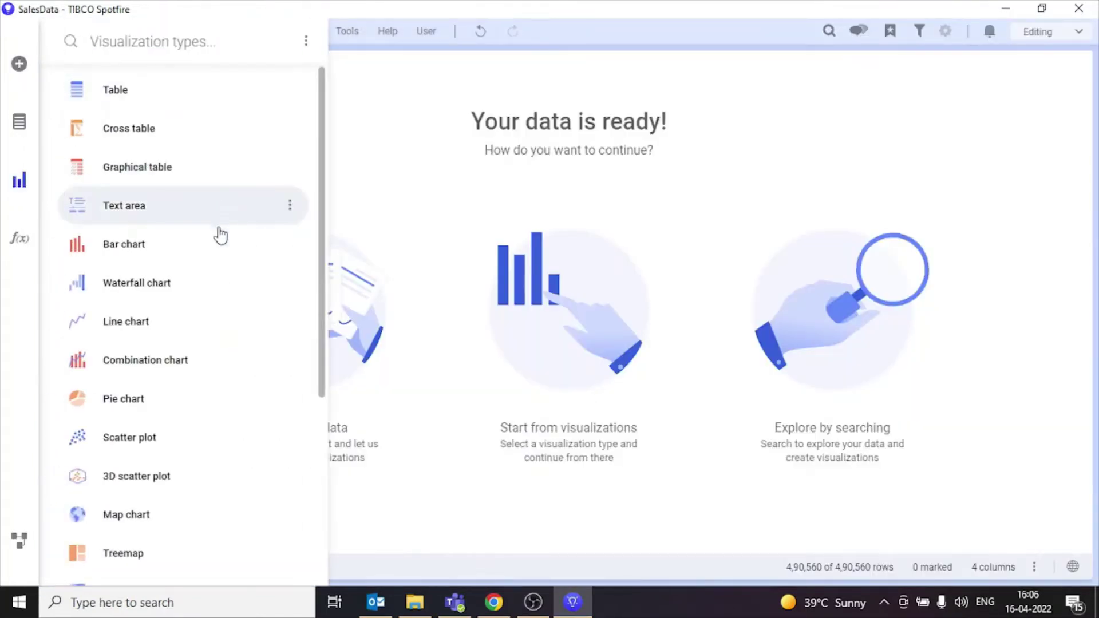
click(567, 274)
click(20, 195)
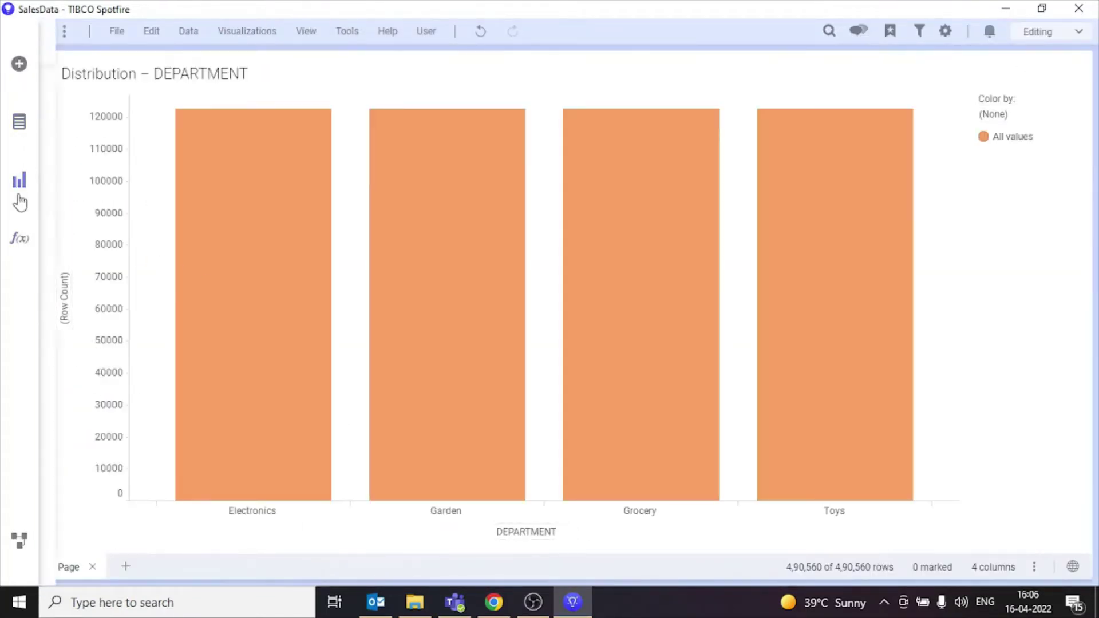
click(127, 401)
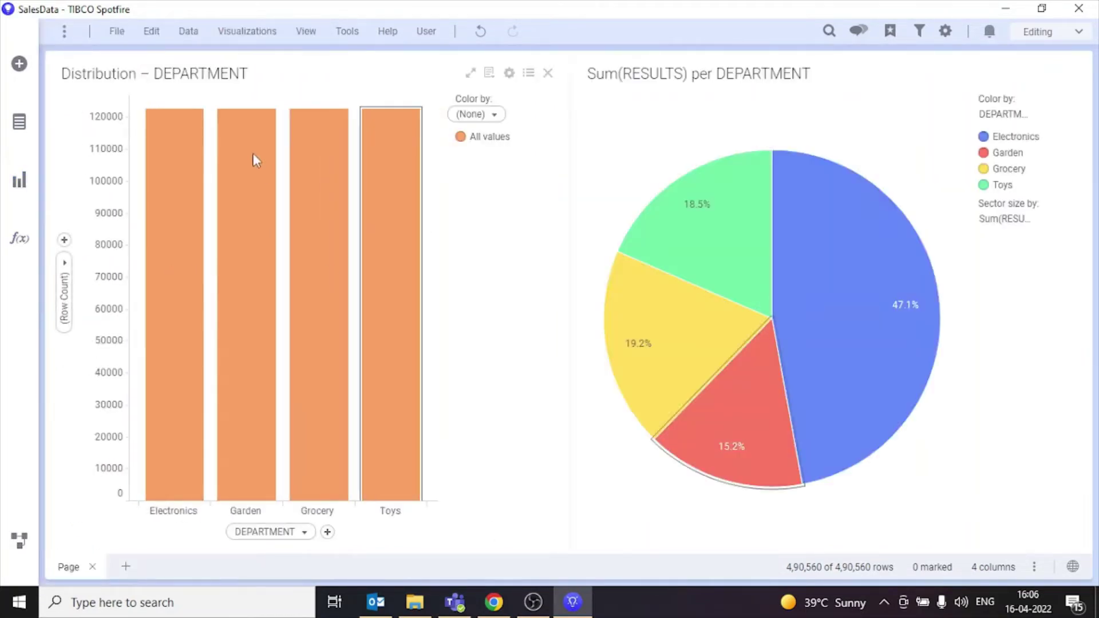
Step: Add a text area and shrink it into a thin strip above the charts
click(31, 189)
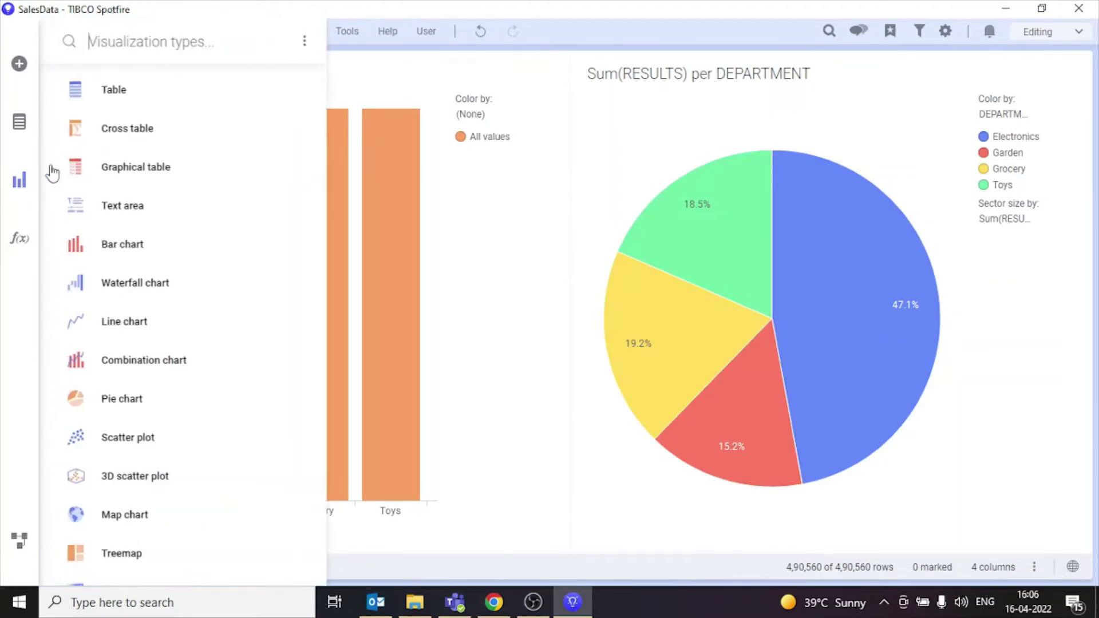
click(147, 210)
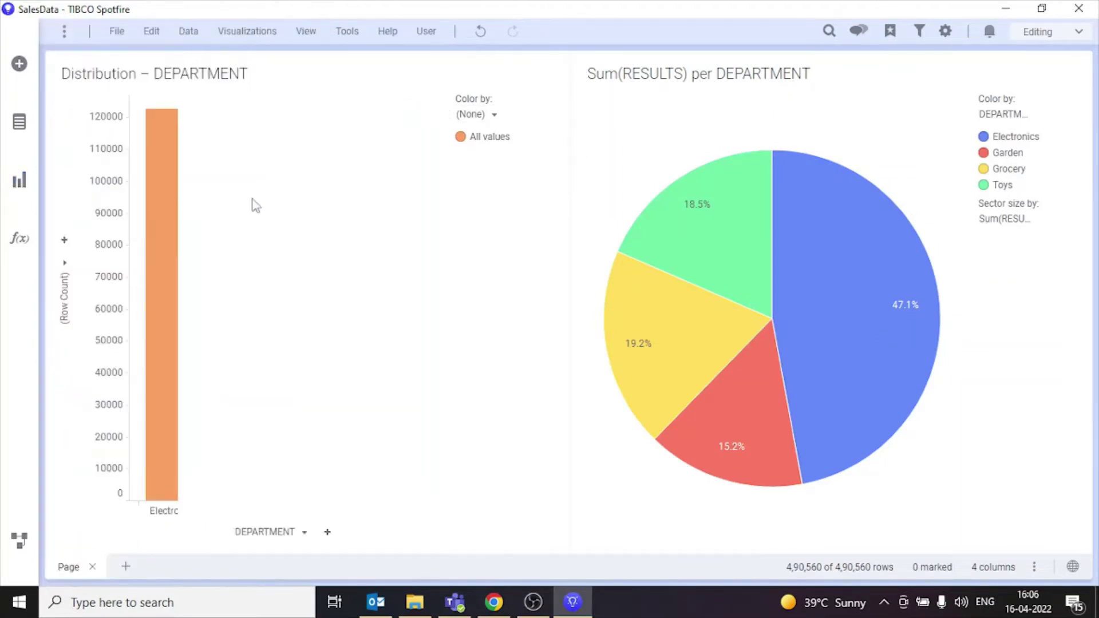
drag(330, 73, 175, 57)
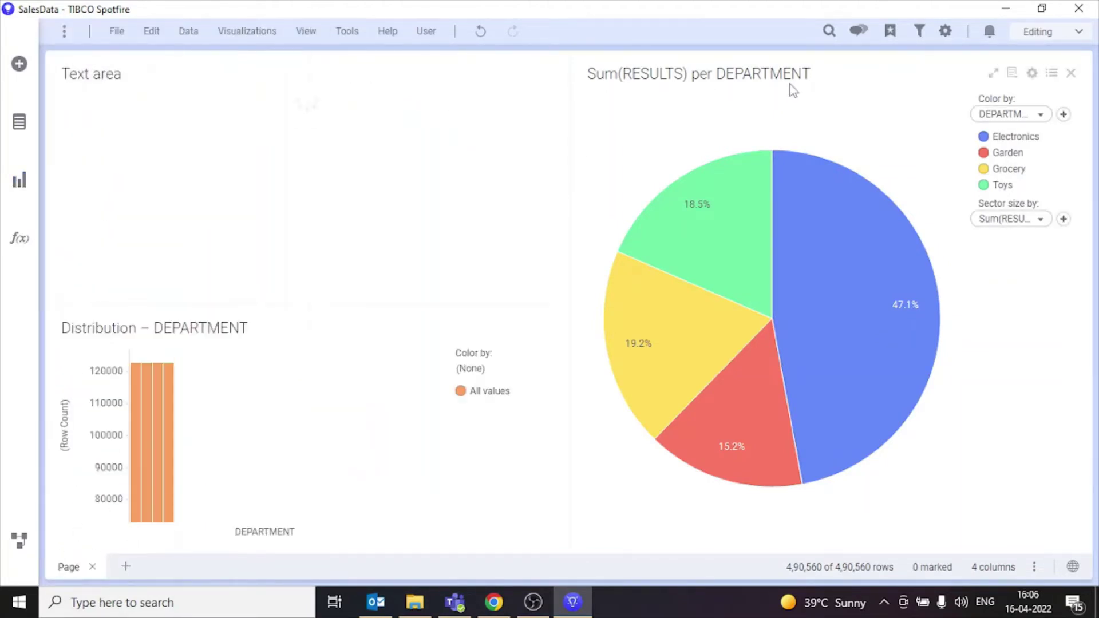
drag(298, 328, 392, 350)
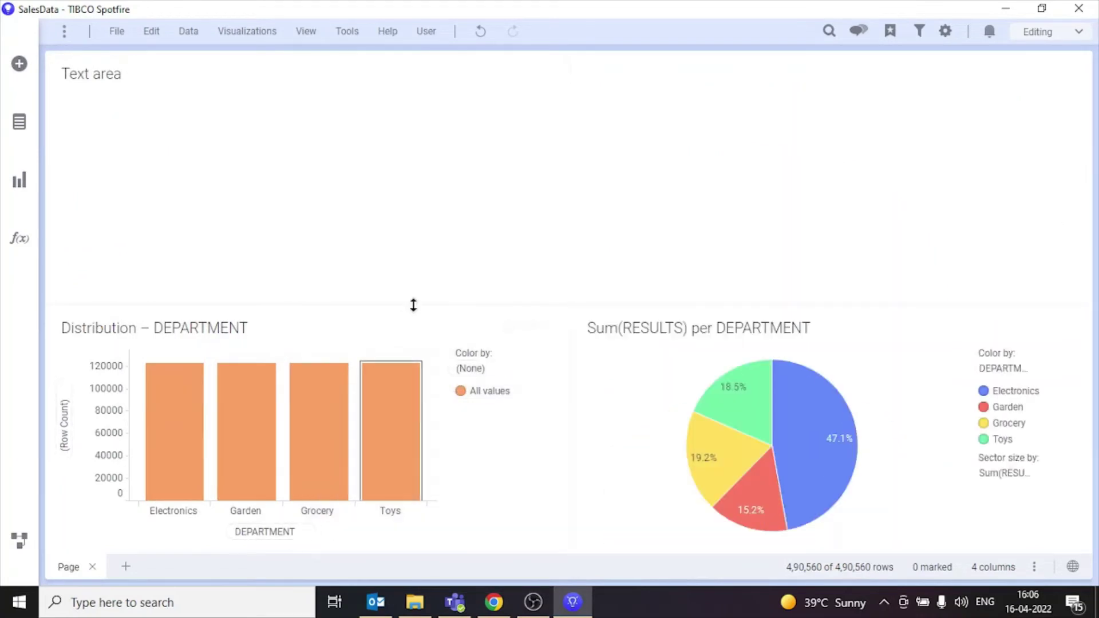
drag(412, 305, 553, 110)
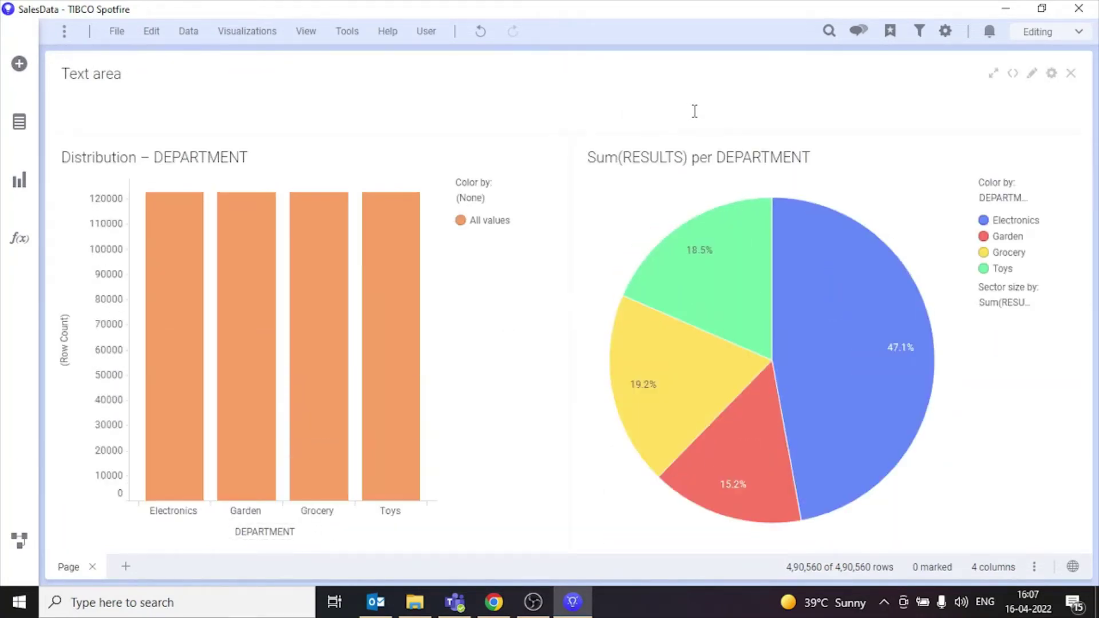
Step: Format the Sales Dashboard heading as bold, red, 36-point Calibri and save it
right_click(702, 111)
click(775, 120)
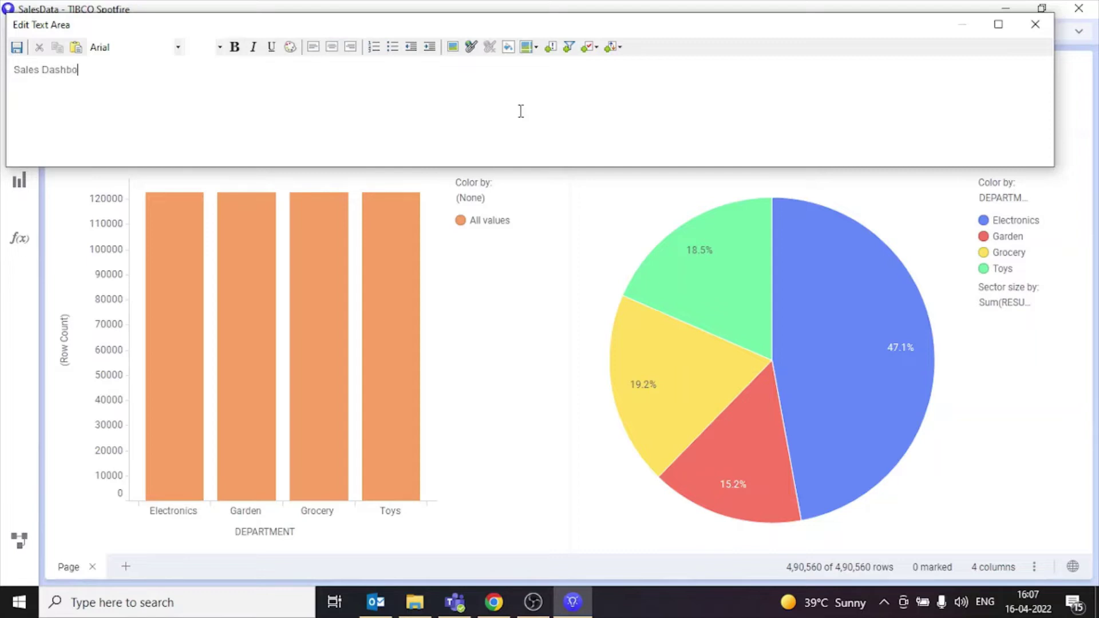
drag(117, 74, 13, 69)
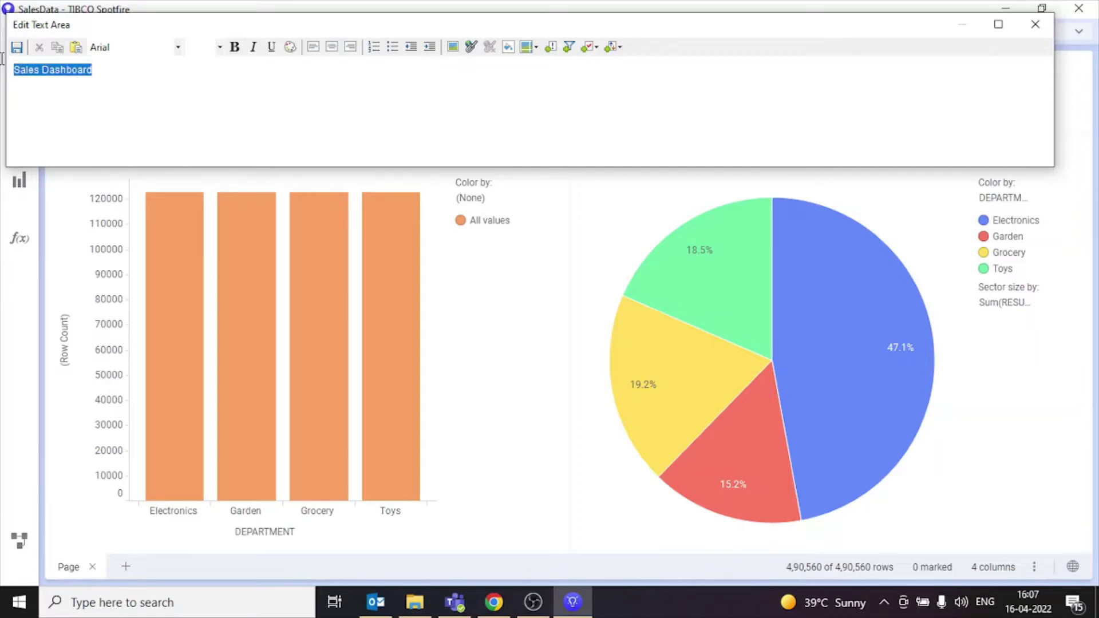
click(151, 50)
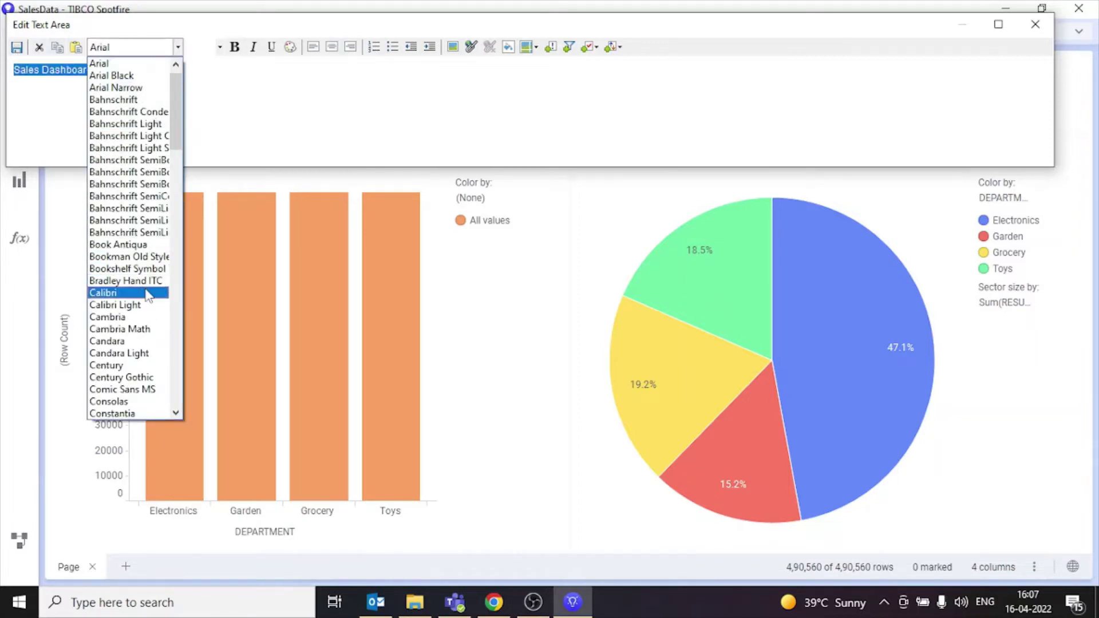
click(138, 293)
click(219, 47)
click(215, 112)
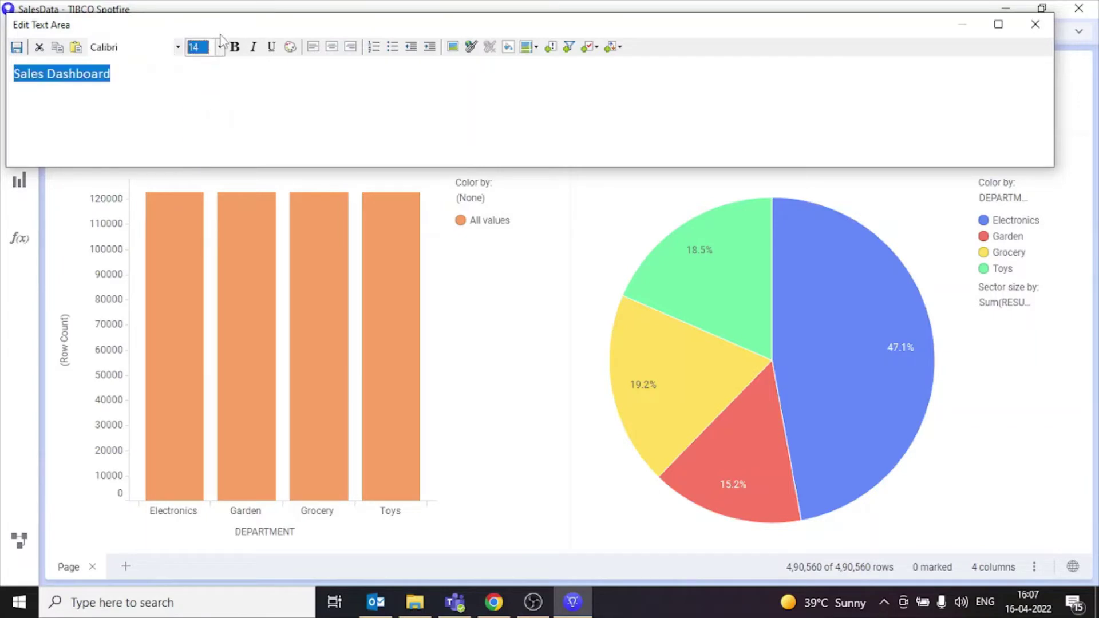
click(219, 47)
click(195, 148)
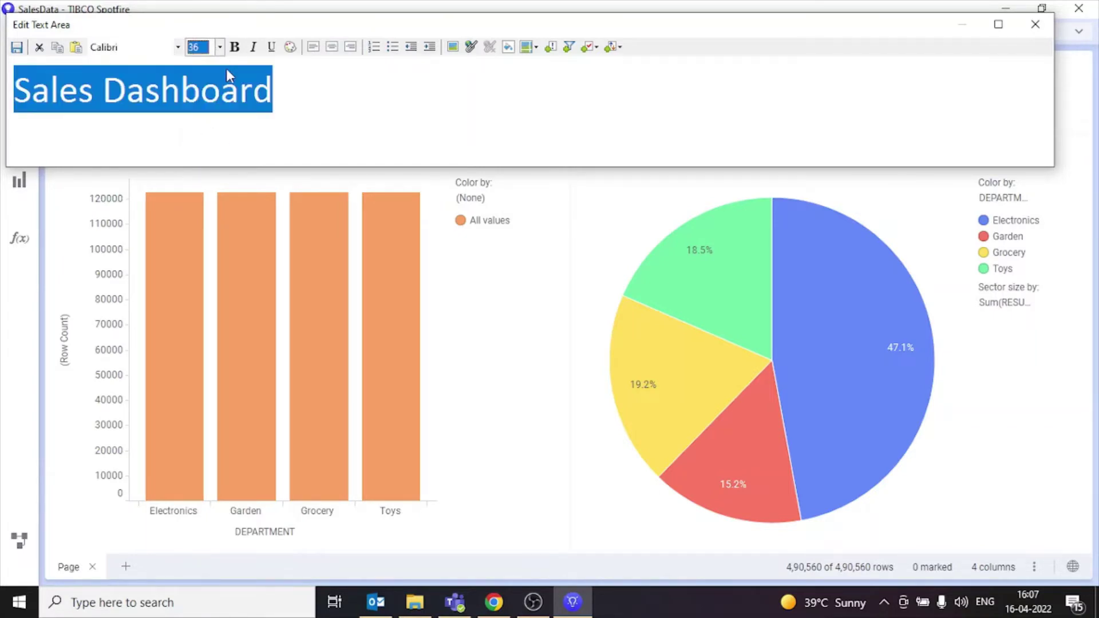
click(235, 47)
click(291, 47)
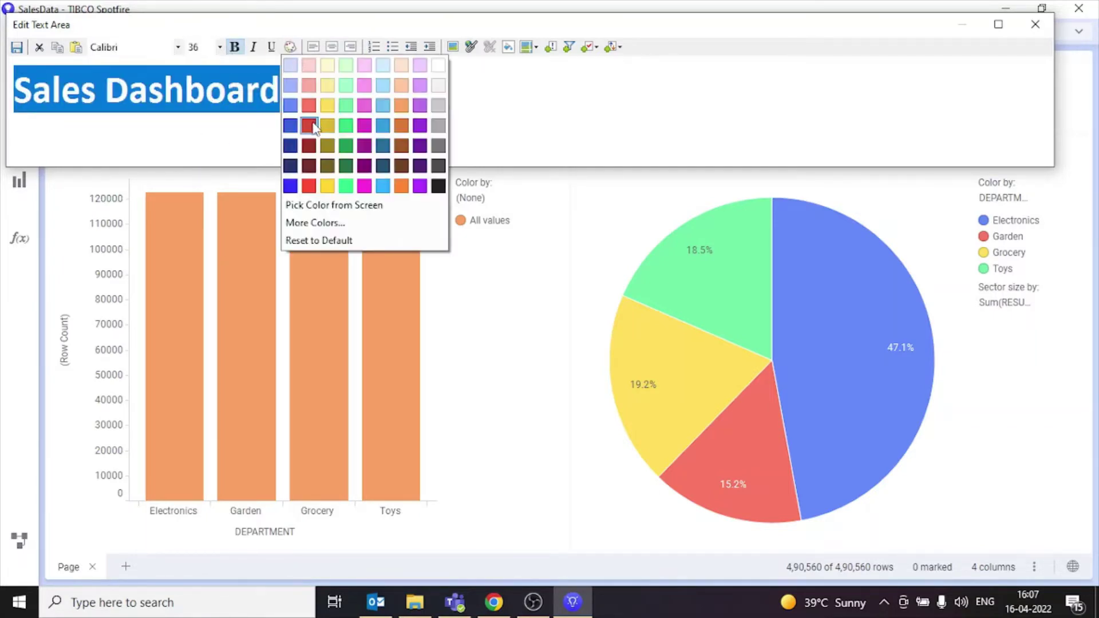
click(308, 125)
click(16, 47)
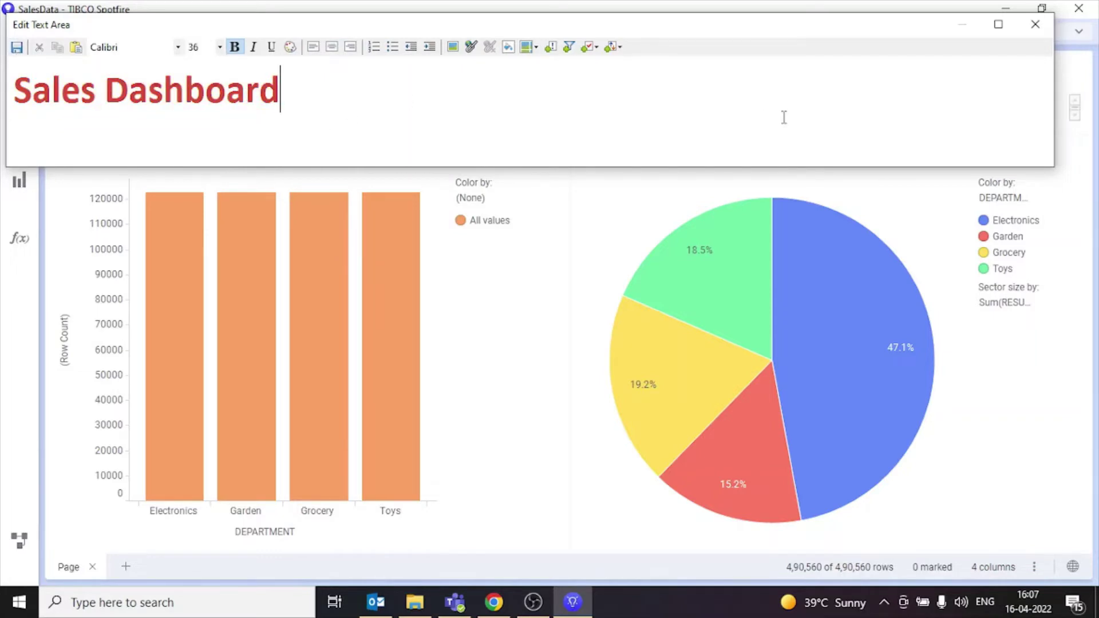
Step: Hide the text area's title bar in its properties
click(1049, 26)
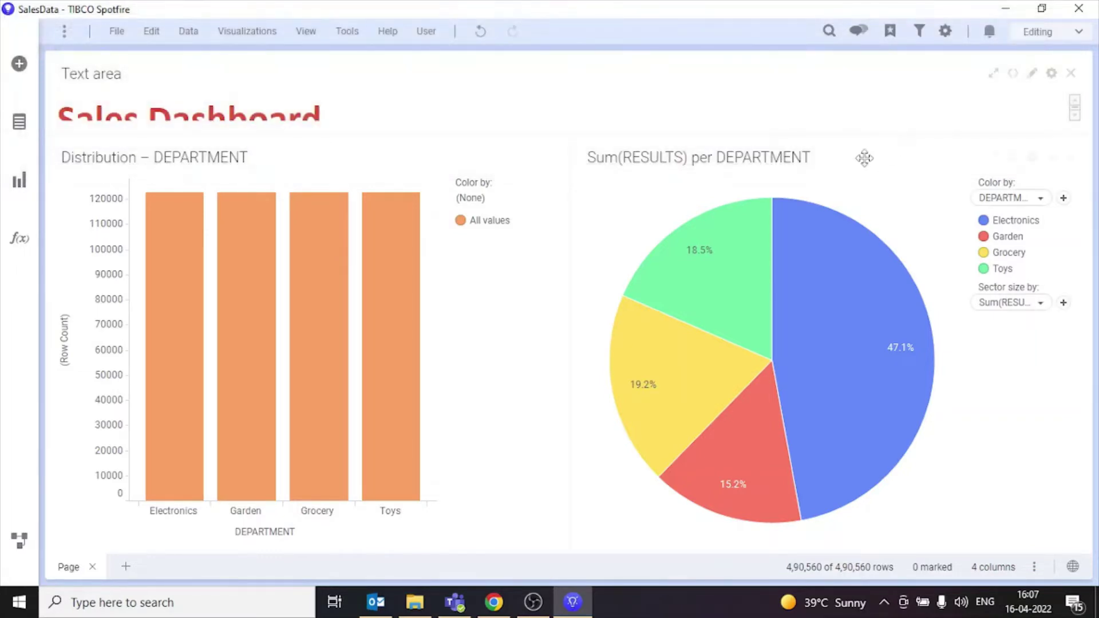
click(1052, 72)
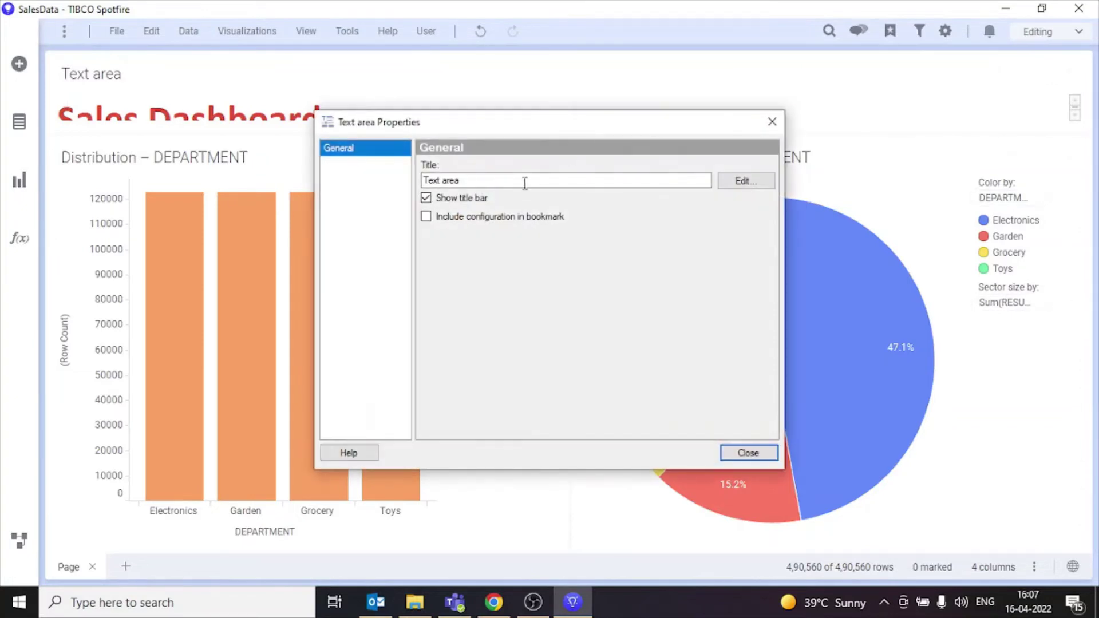
click(426, 198)
click(753, 453)
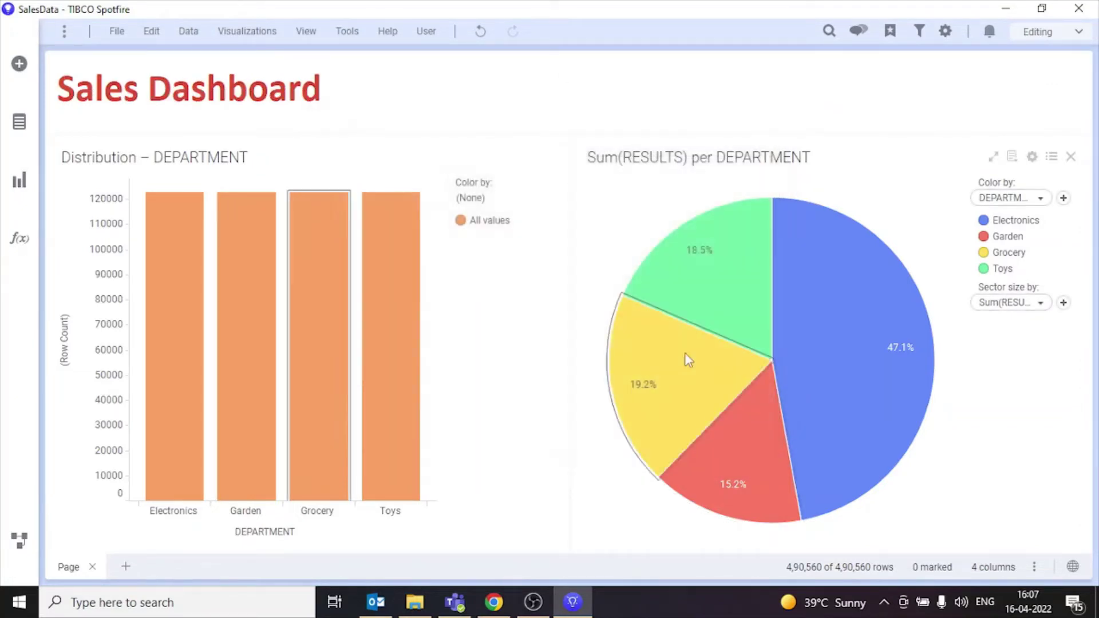
click(118, 33)
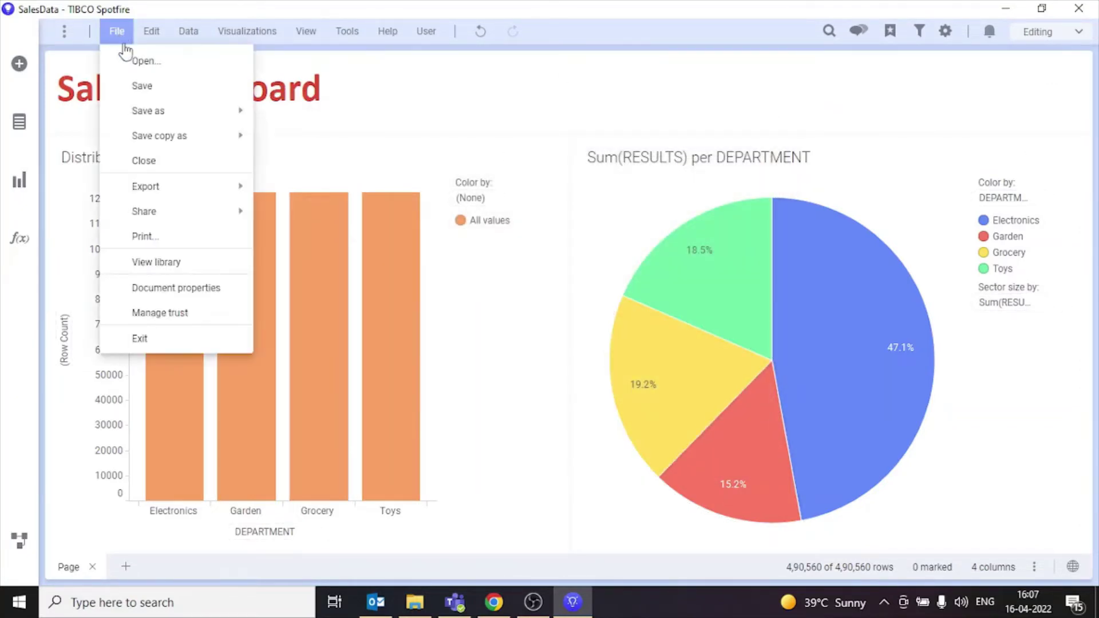
Step: Choose the library's Sales folder as the save location, with data stored in the analysis
mouse_move(162, 113)
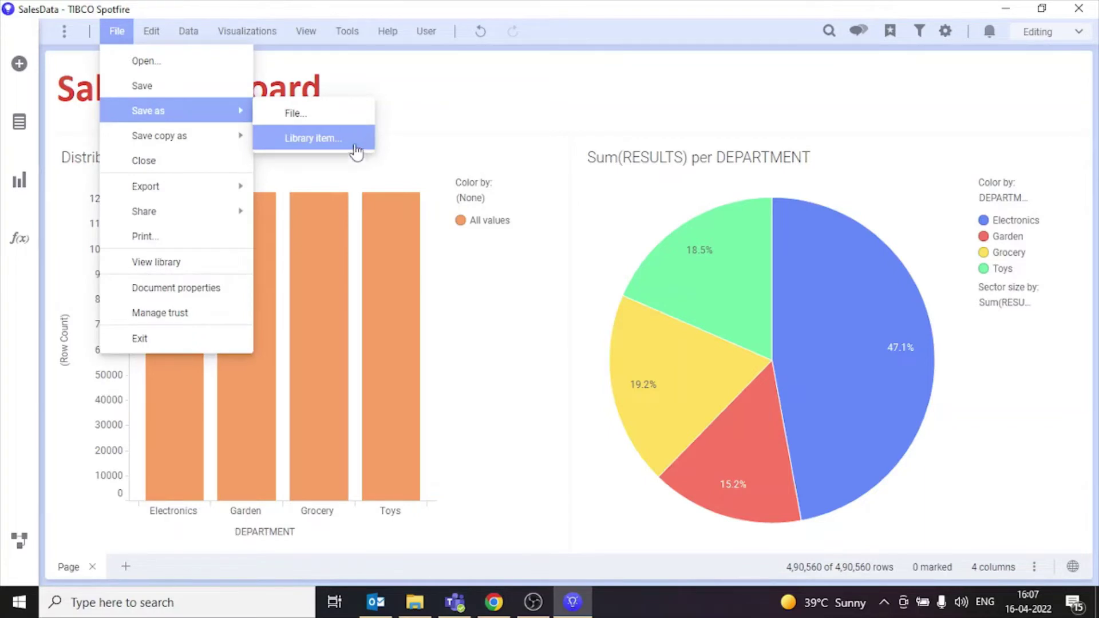
click(356, 148)
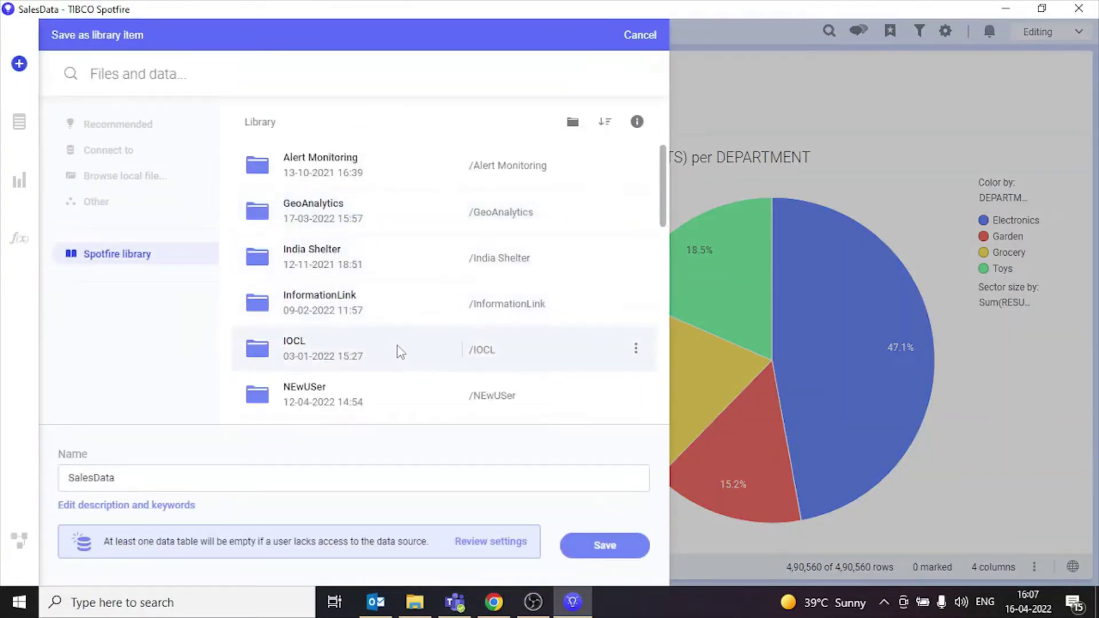
scroll(400, 351, down, 4)
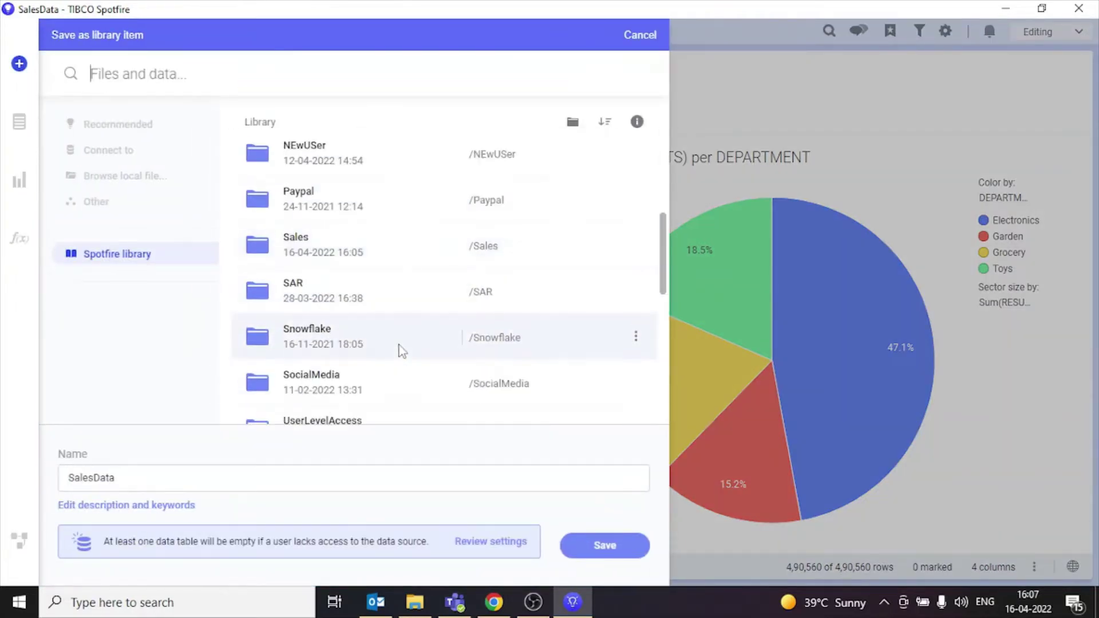
click(349, 245)
click(491, 541)
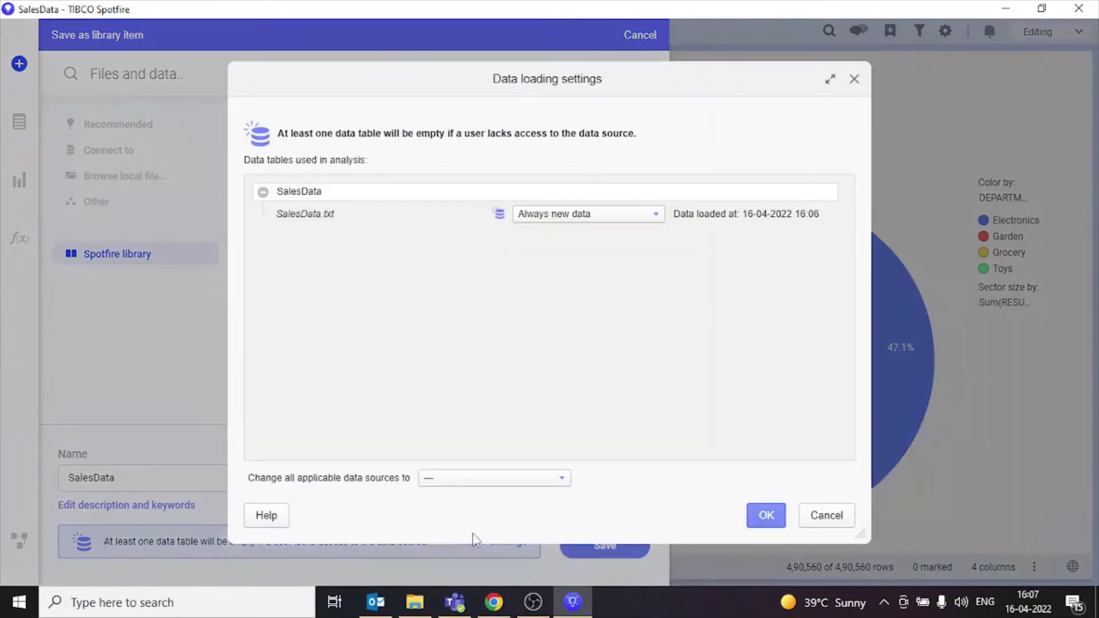
click(527, 479)
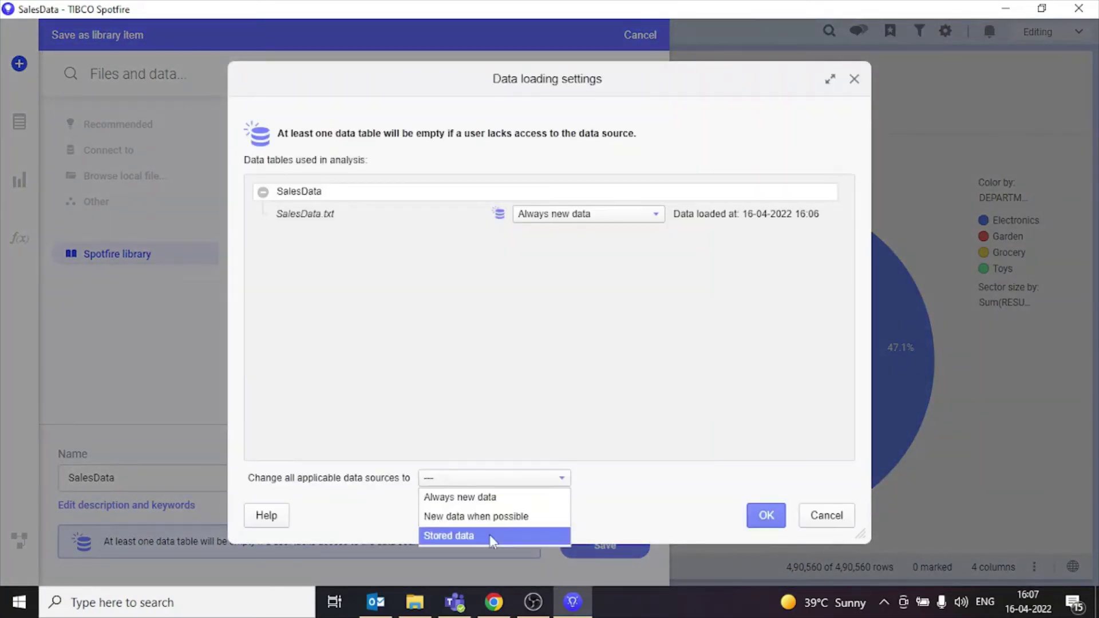
click(489, 535)
click(765, 515)
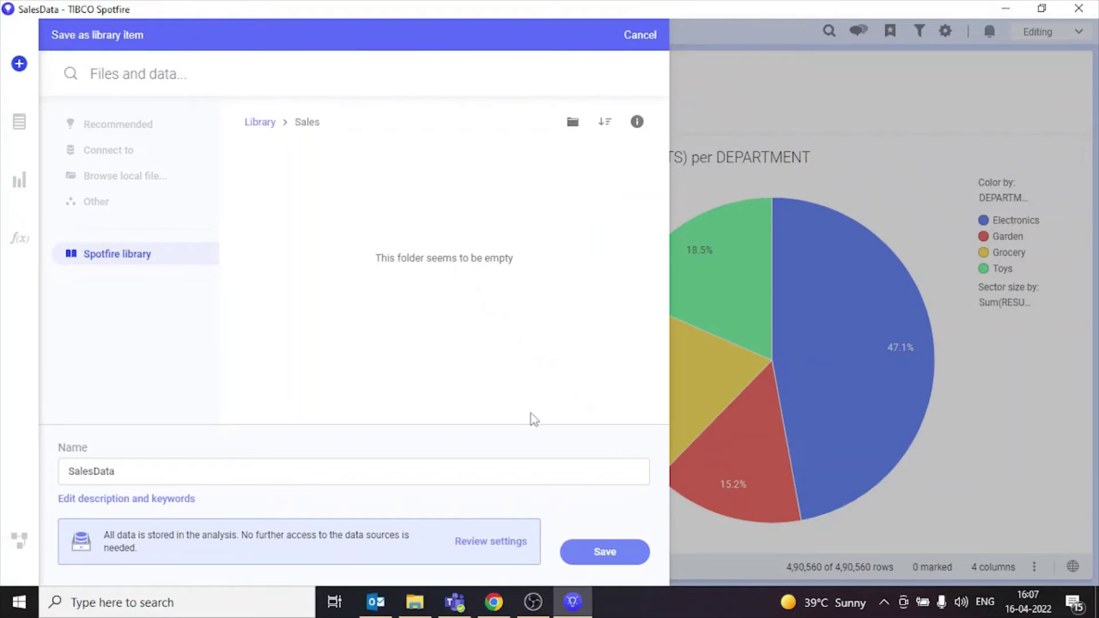
Step: Save it as 'Sales Dashboard' and open its web link, which shows Access denied
click(452, 473)
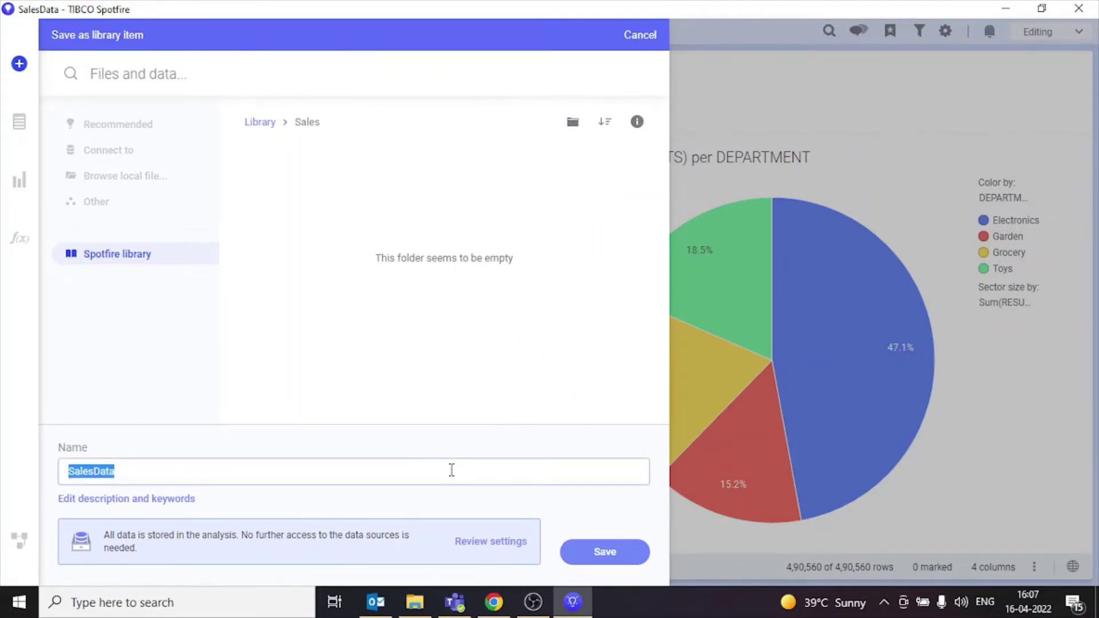
text(S)
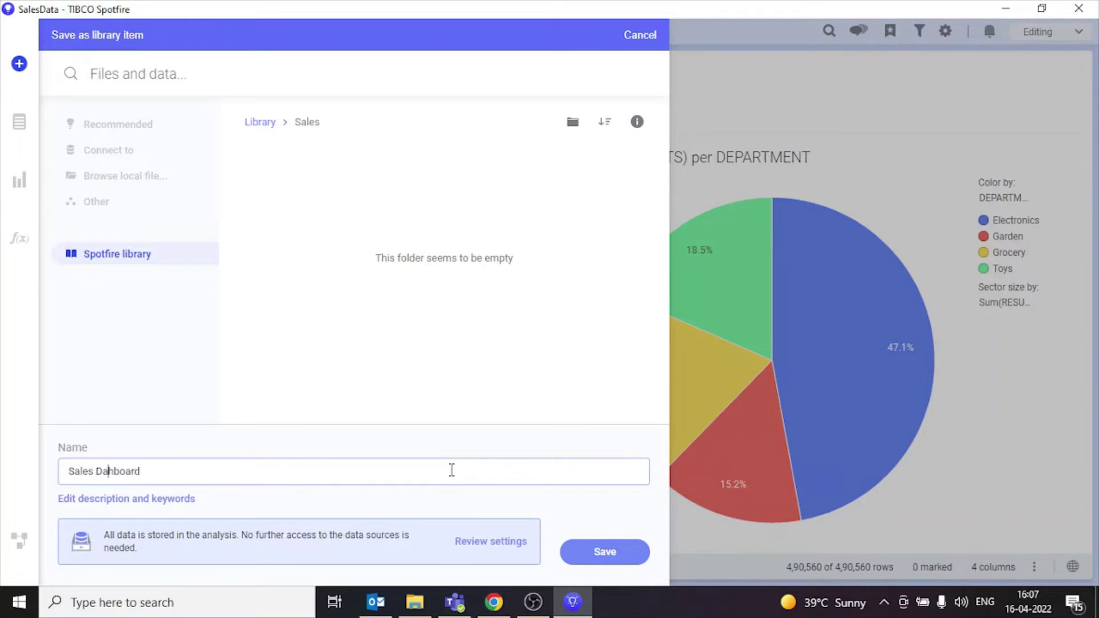
click(627, 555)
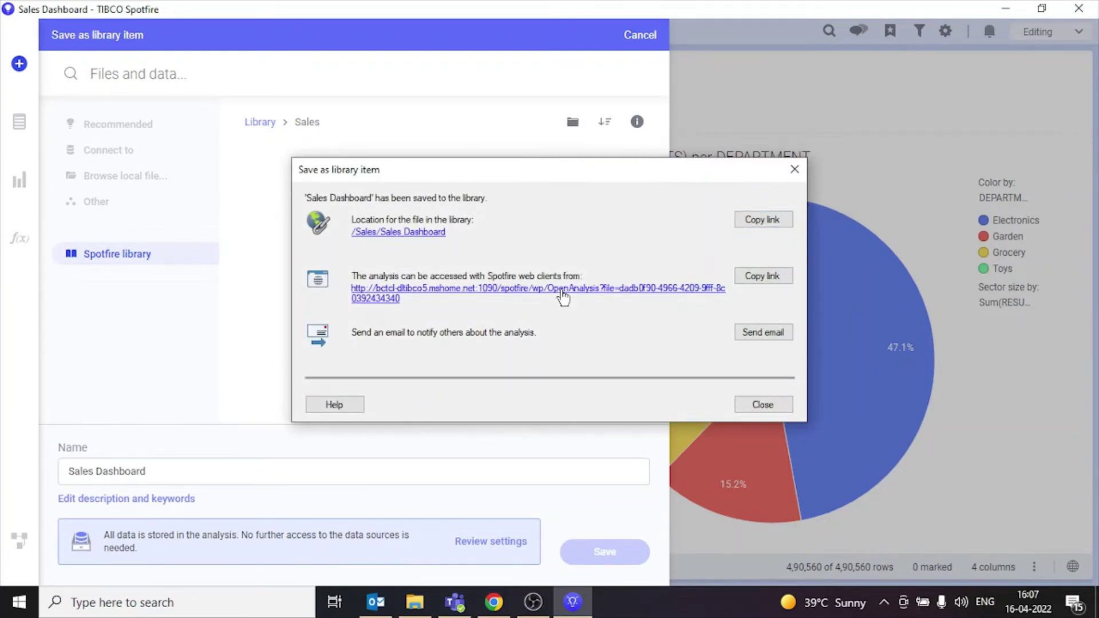
click(563, 293)
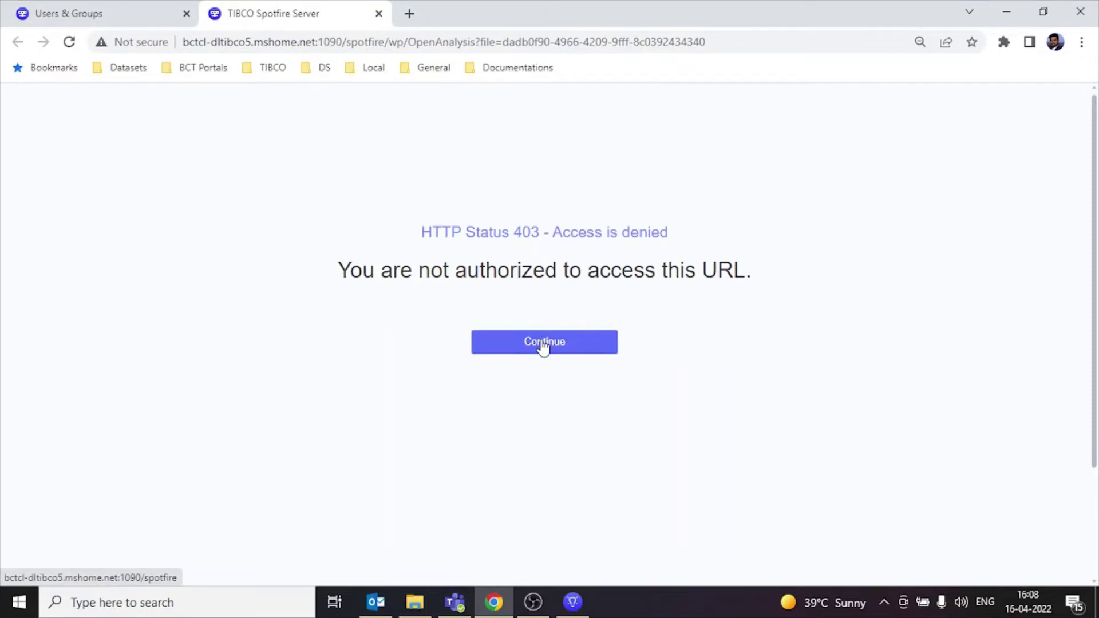
click(108, 8)
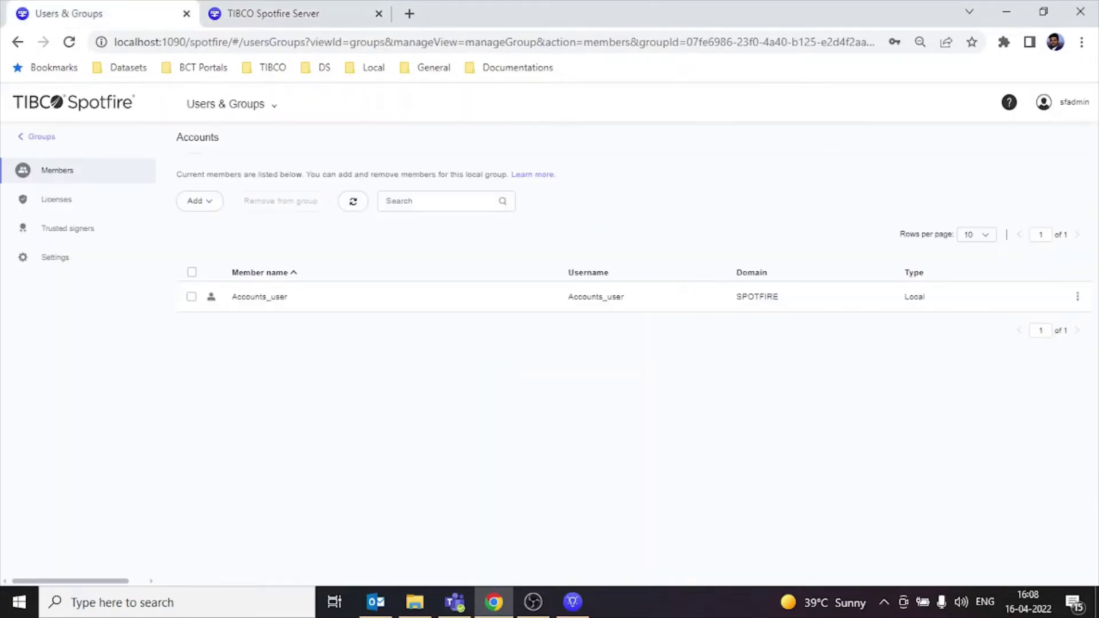
click(301, 13)
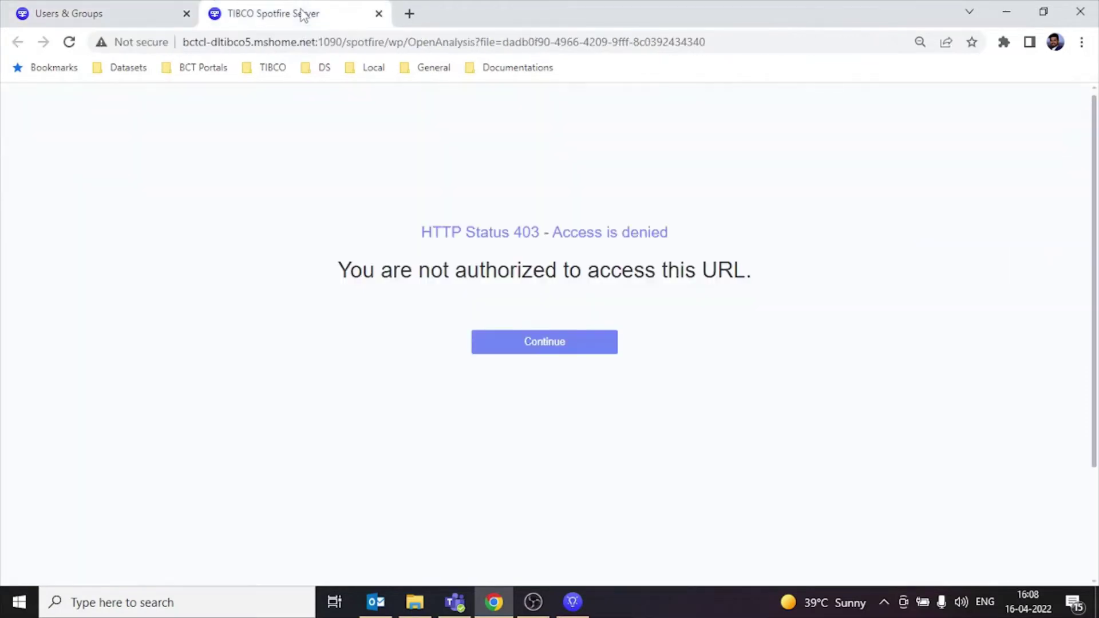
click(526, 340)
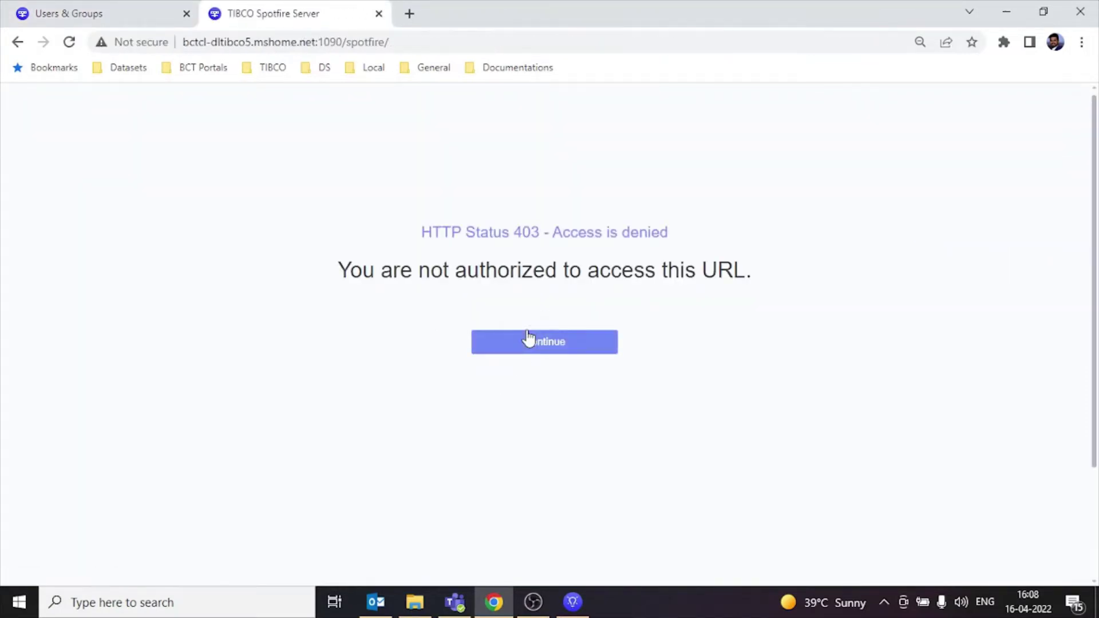
Step: Log out of the administrator account from the Users & Groups page
click(94, 15)
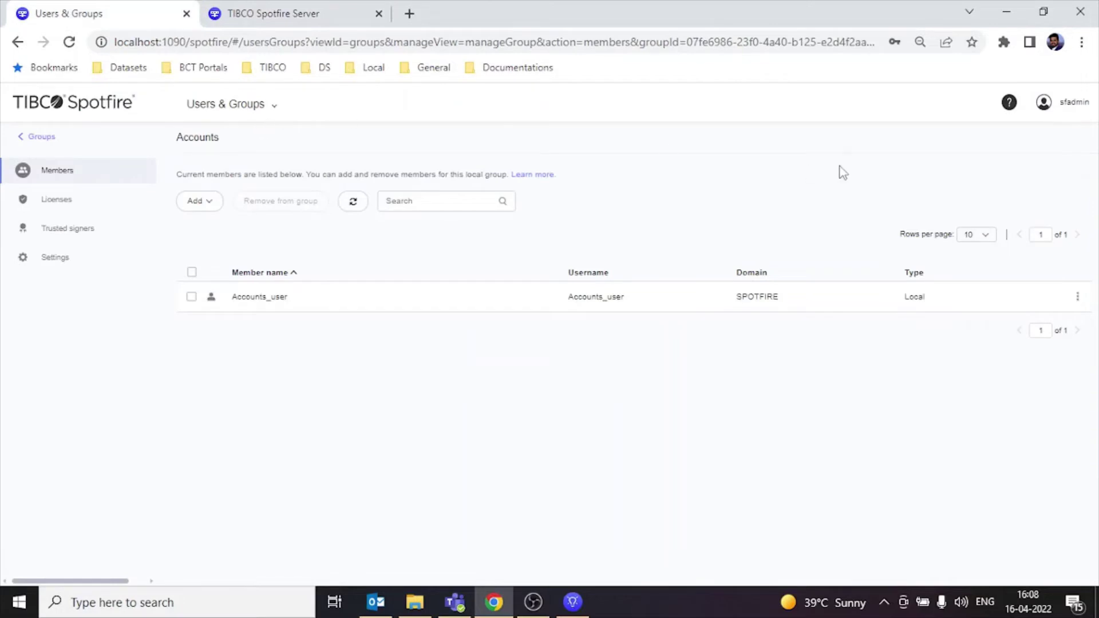
click(1059, 108)
click(1001, 165)
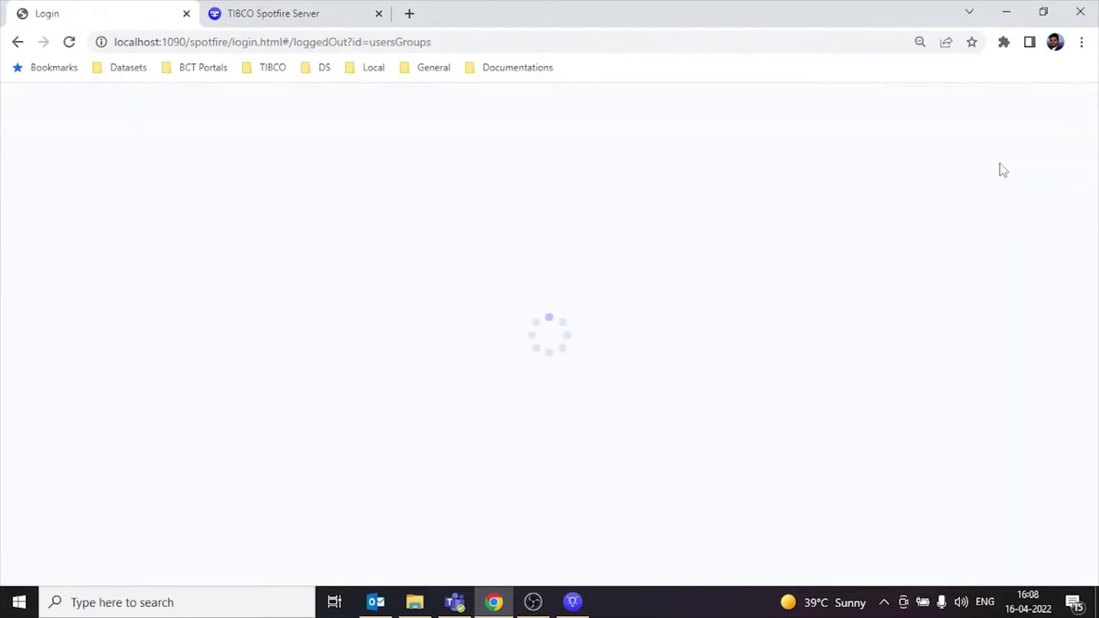
click(579, 349)
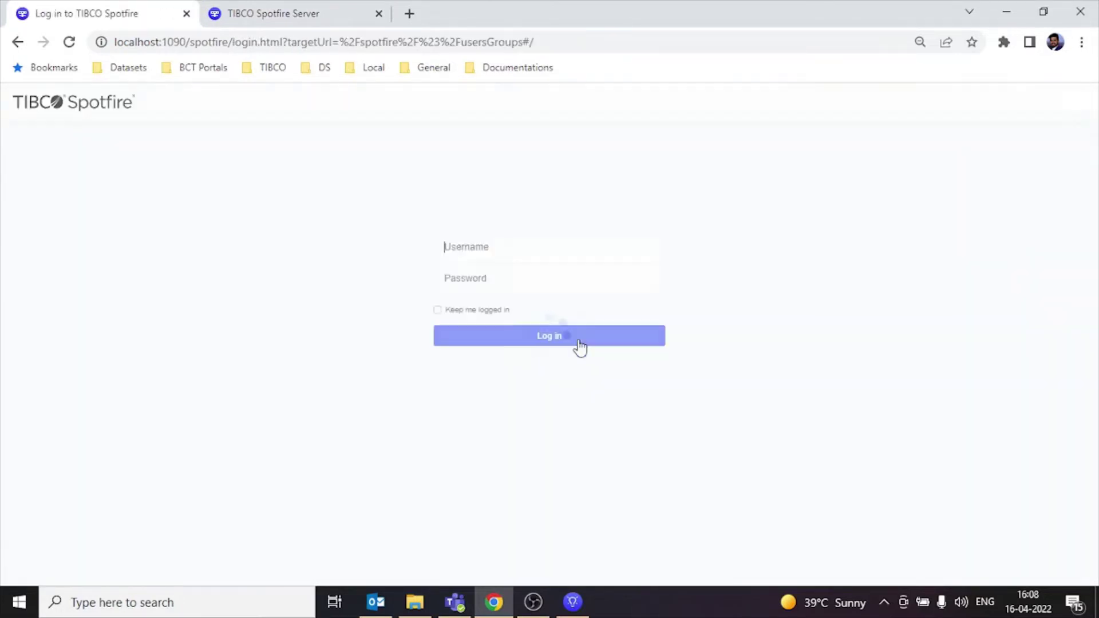
Step: Sign in as Sales_user, entering that account's password
click(565, 255)
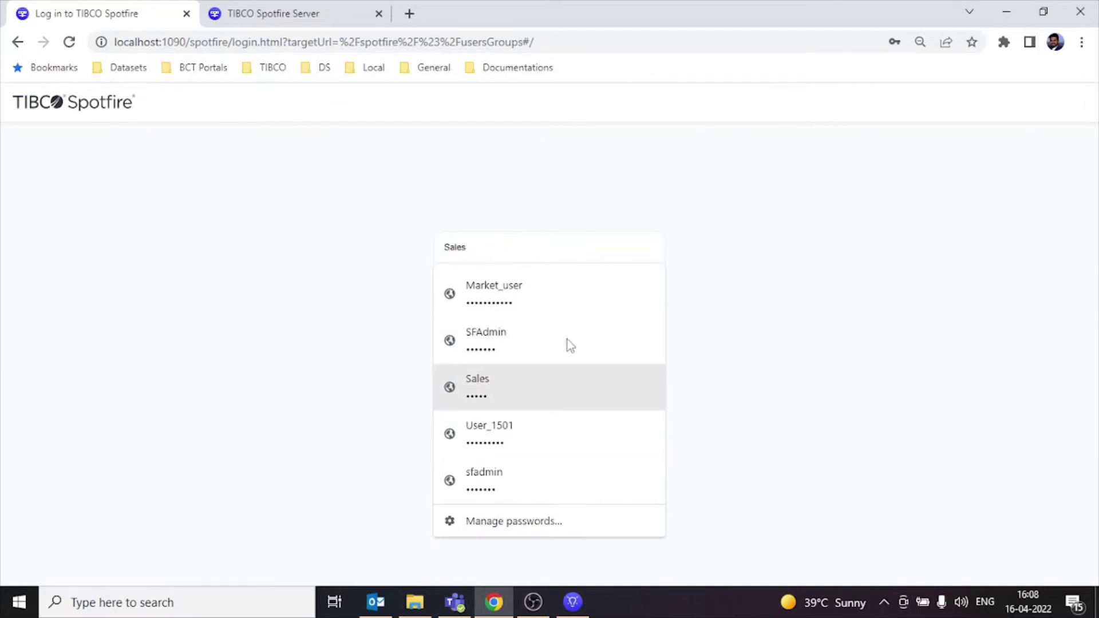
key(ctrl+a)
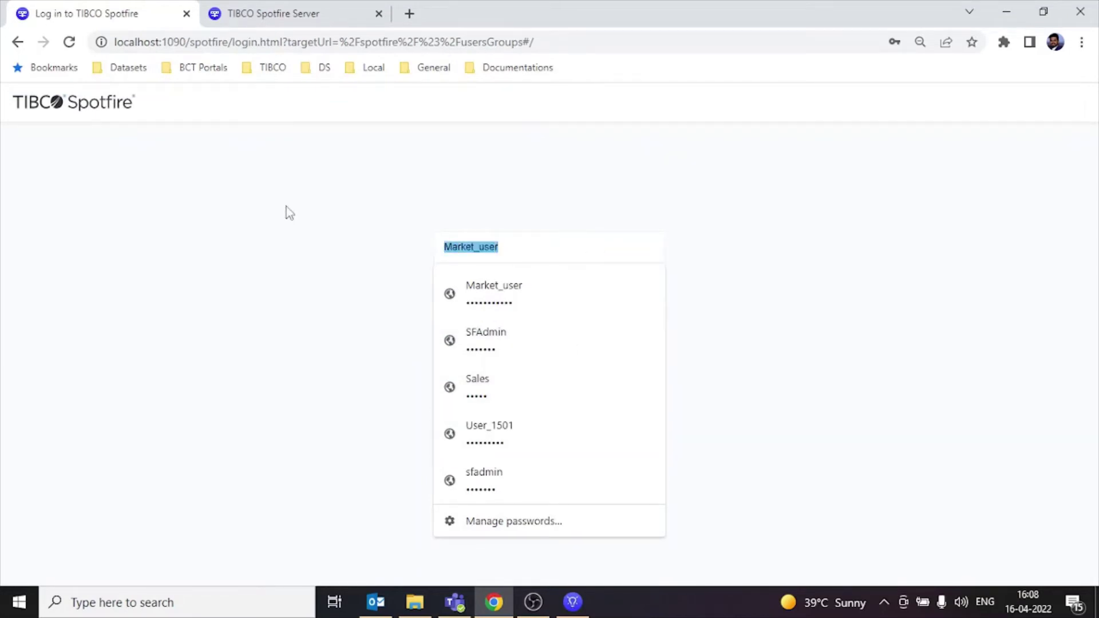
text(Sales)
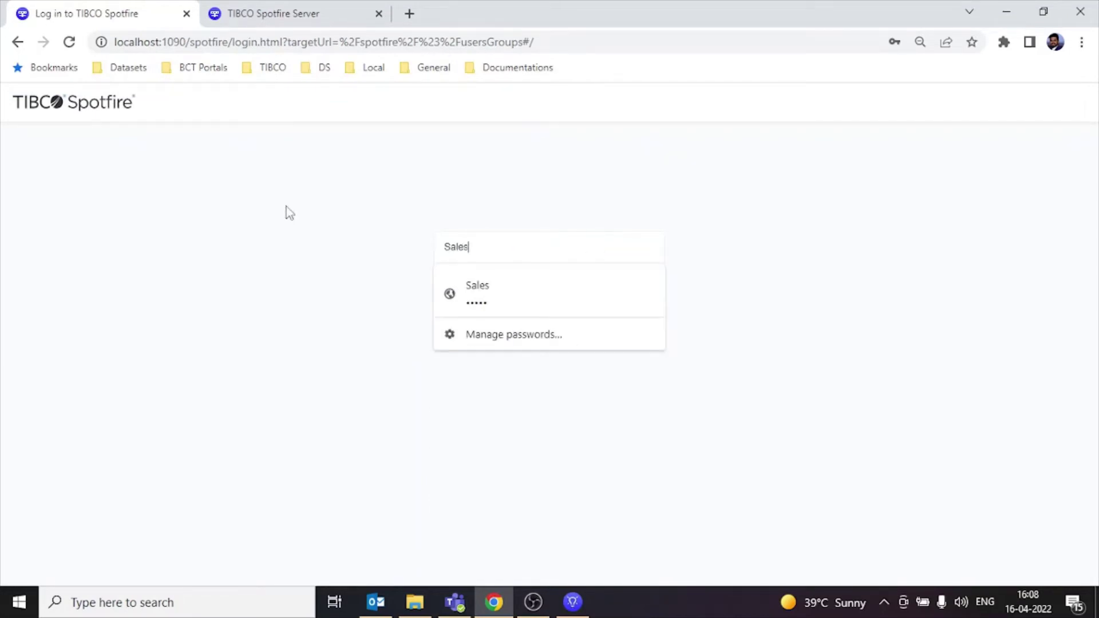
text(_user)
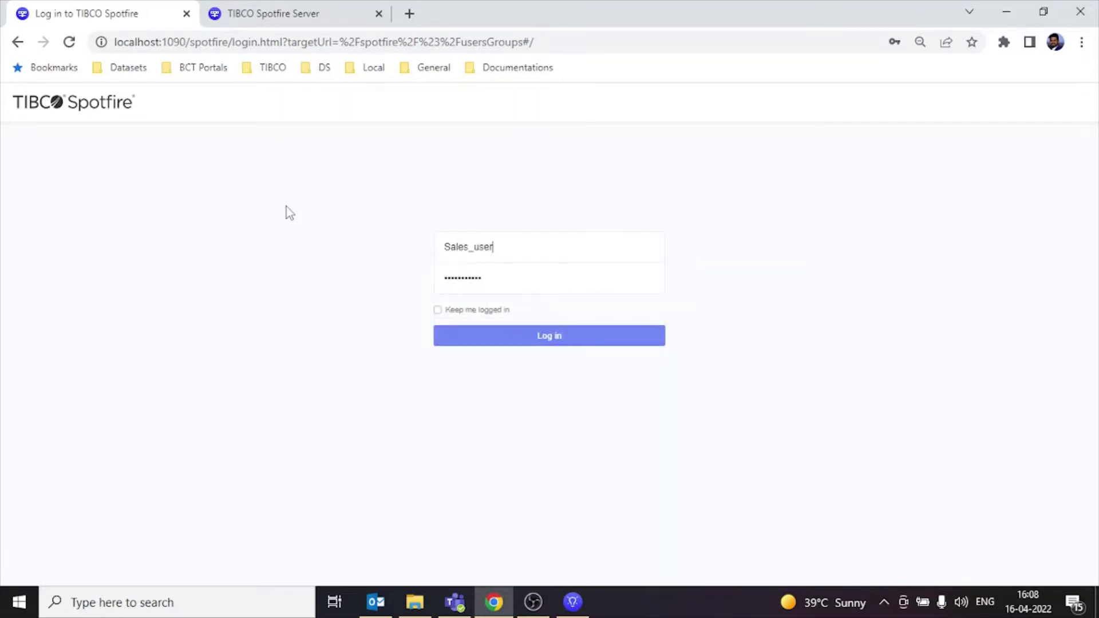
key(ctrl+a)
click(527, 279)
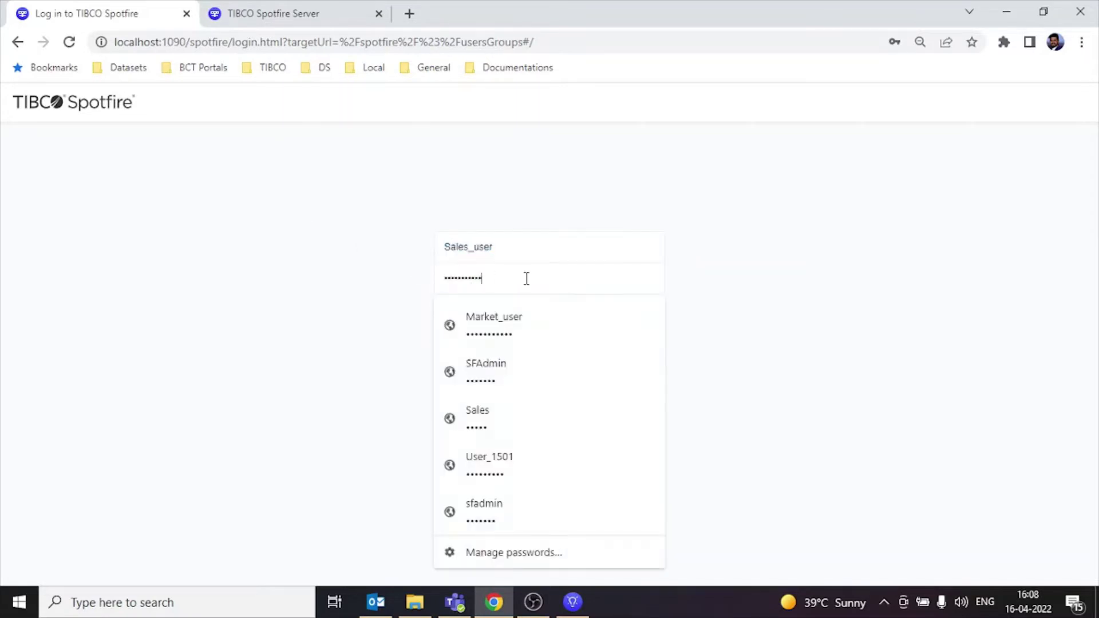
key(ctrl+a)
key(ctrl+v)
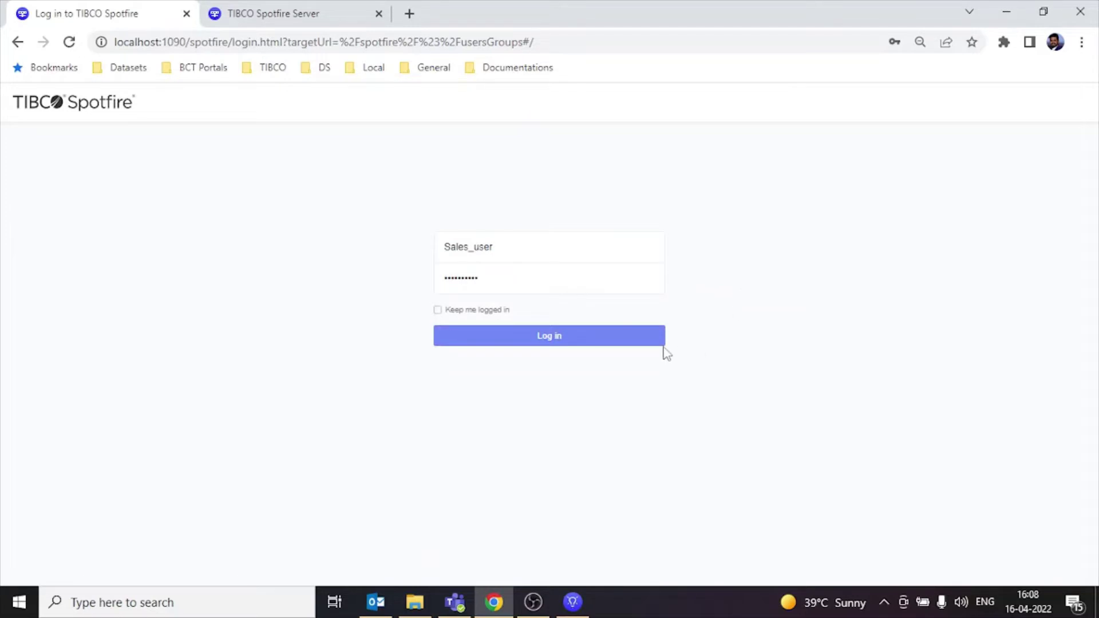
click(664, 345)
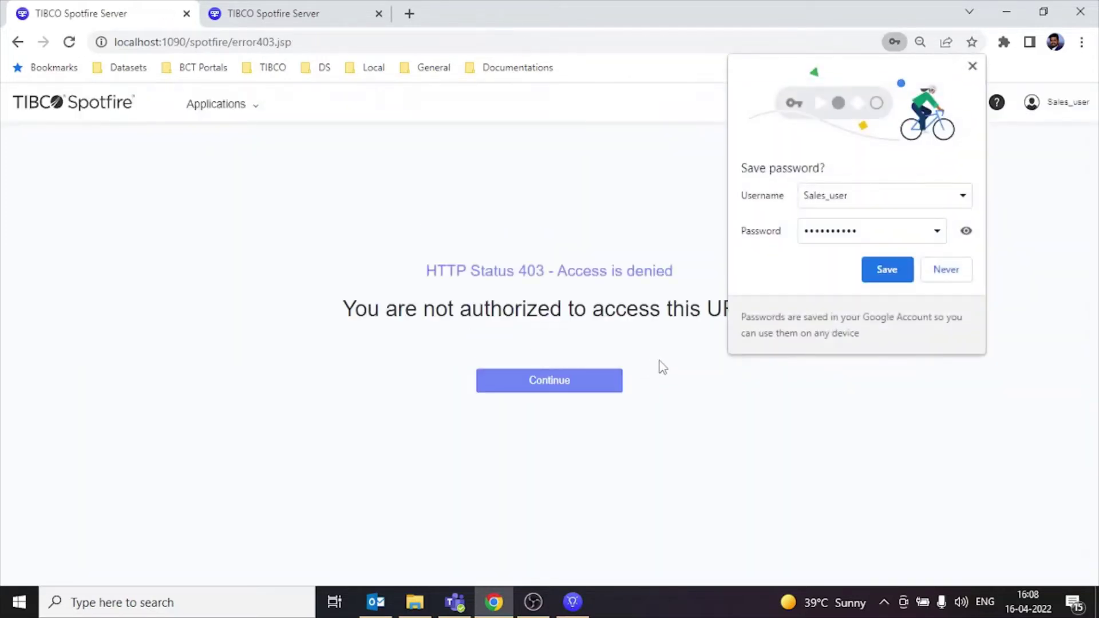
Step: Open Sales Dashboard from the Sales folder in the web Library
click(215, 103)
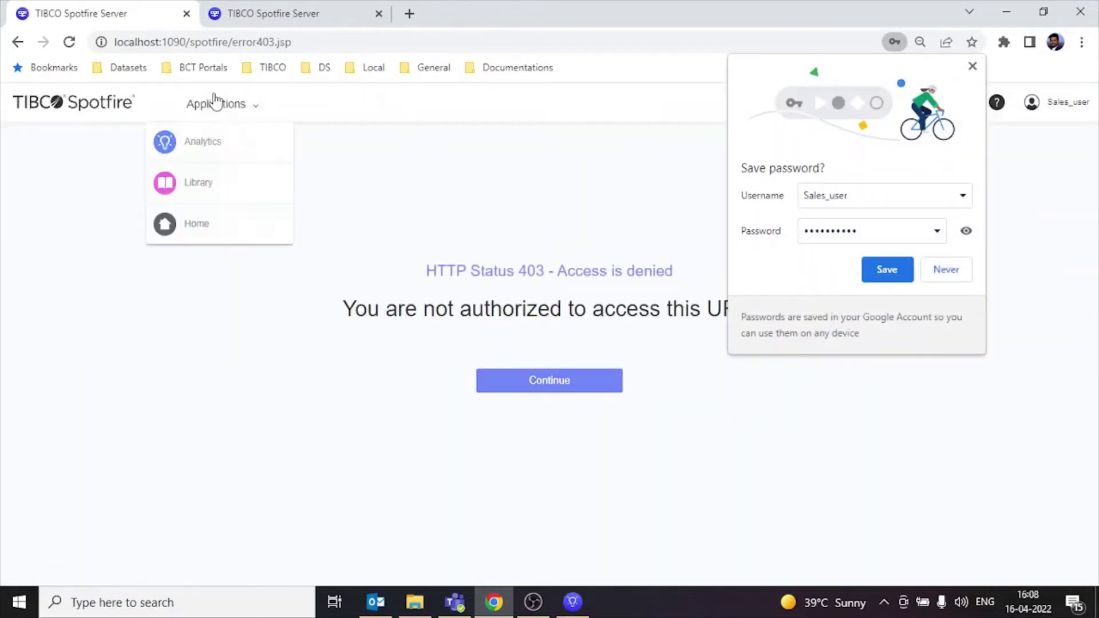
click(209, 176)
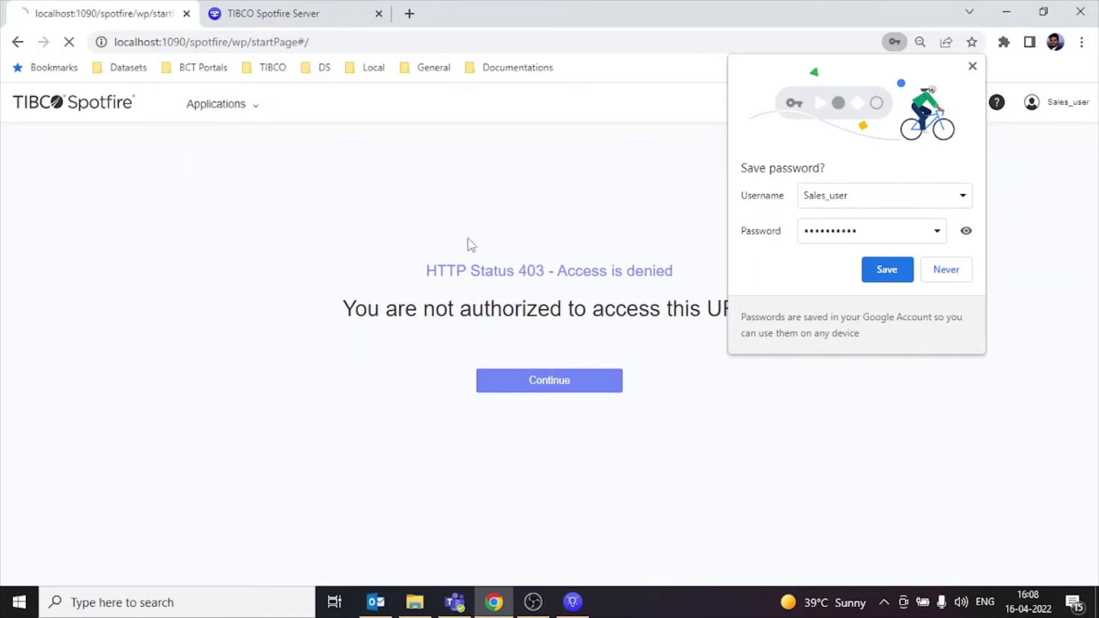
click(888, 270)
scroll(392, 417, down, 4)
click(215, 335)
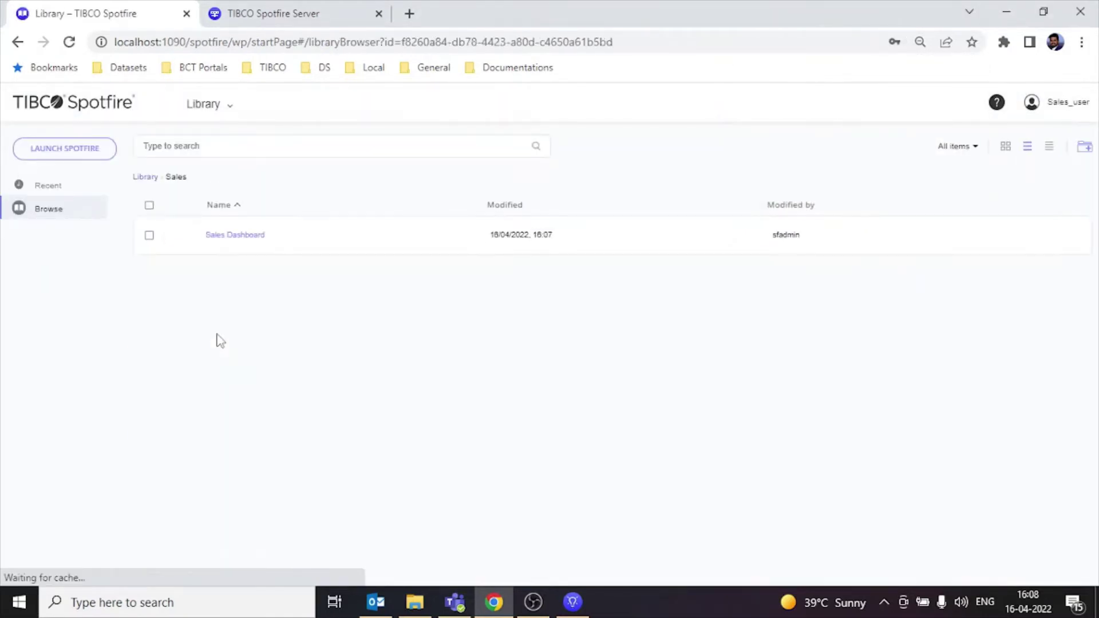
click(228, 236)
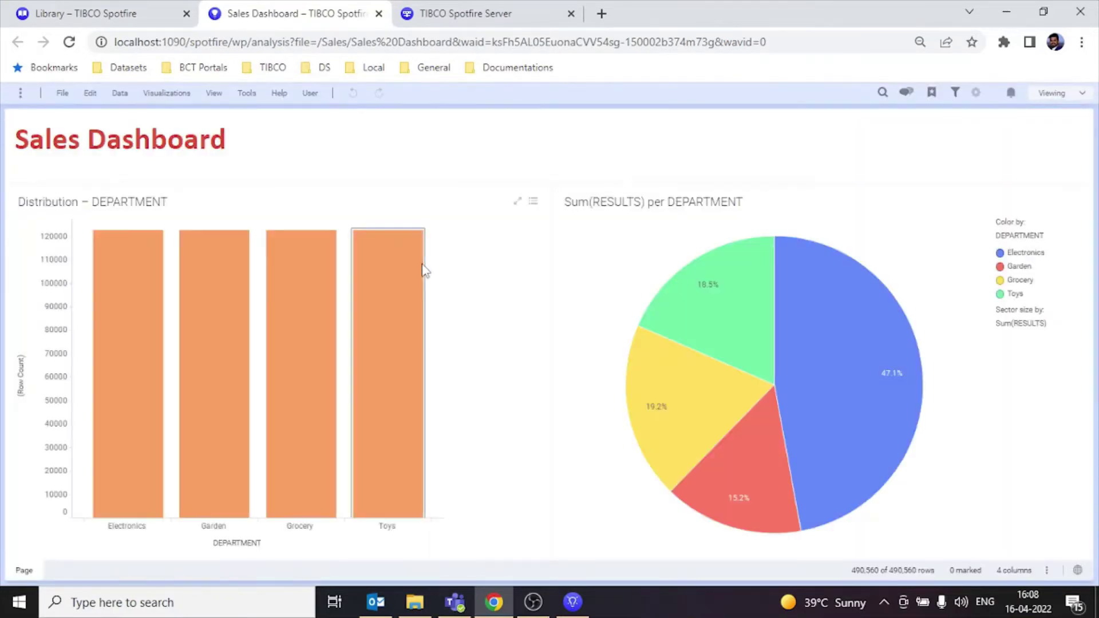
Step: Try the account settings page, close the access-denied tabs and return to the Library
click(540, 11)
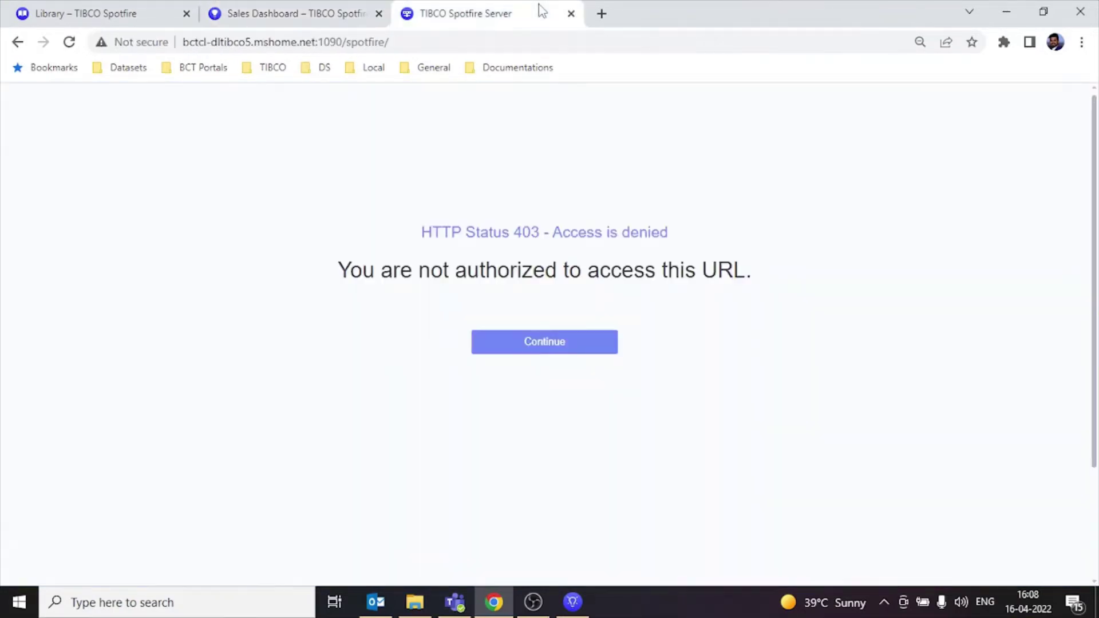
click(571, 14)
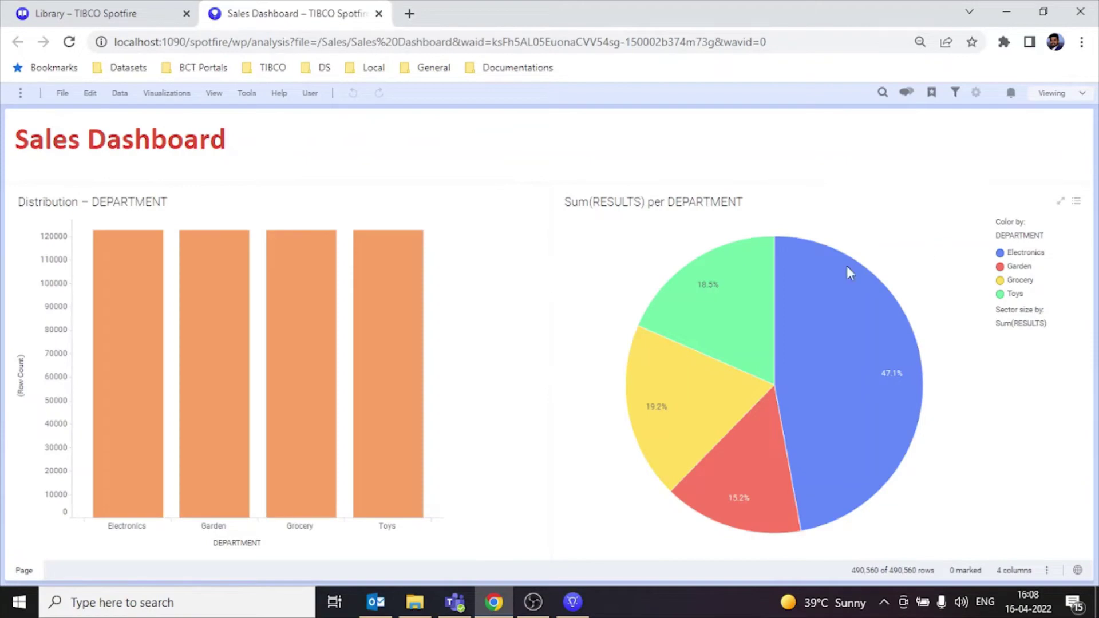
click(311, 94)
click(316, 117)
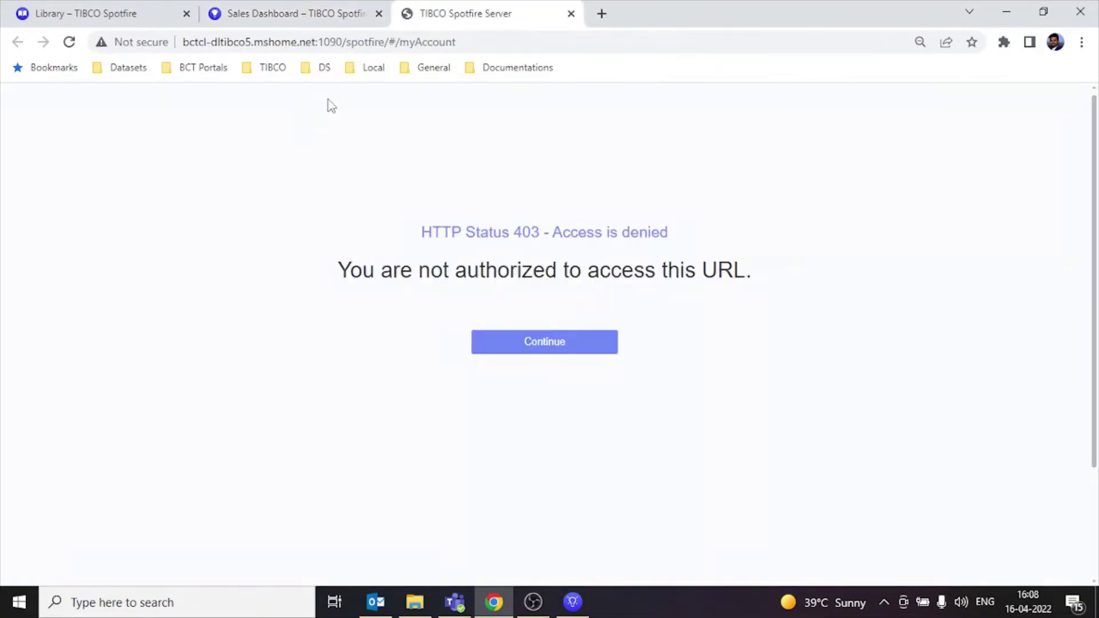
click(570, 13)
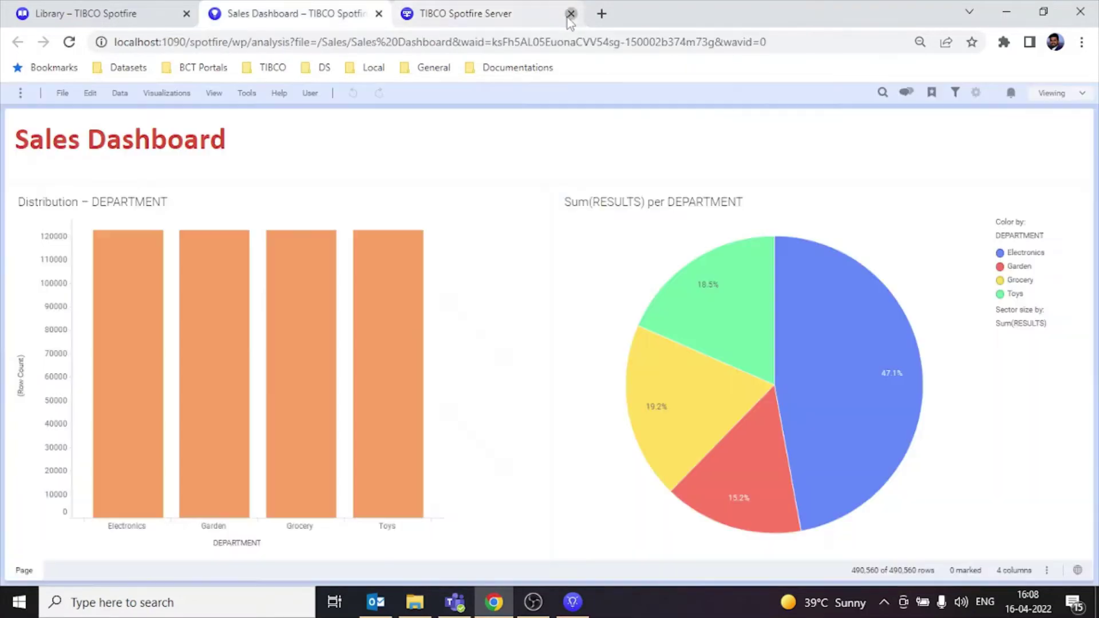
click(161, 11)
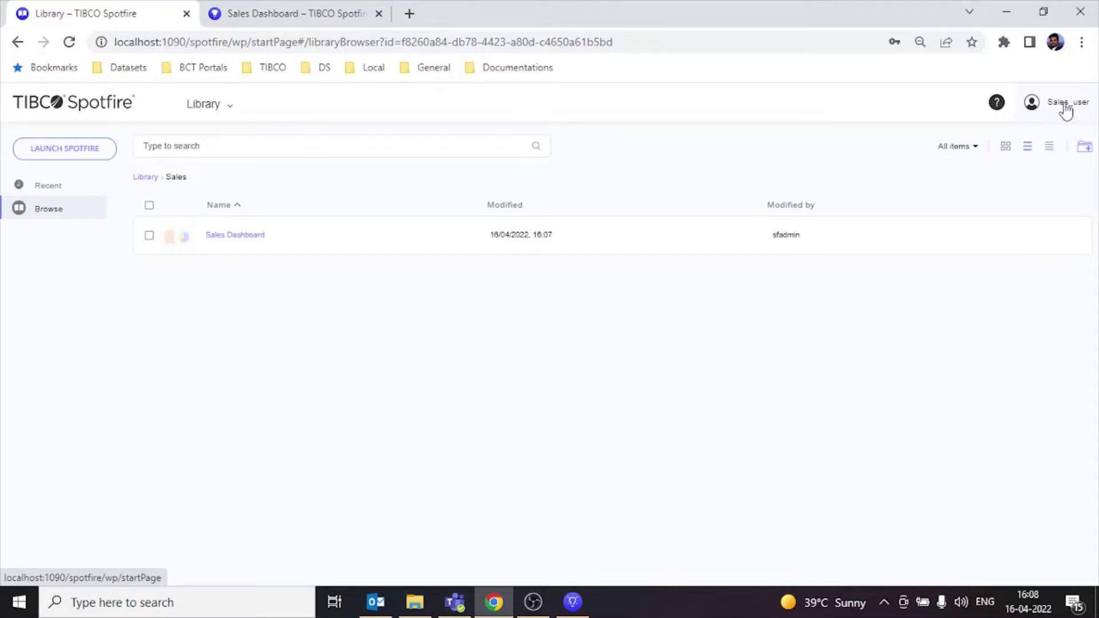
Step: Log out of Sales_user from the Library tab
click(321, 13)
click(163, 12)
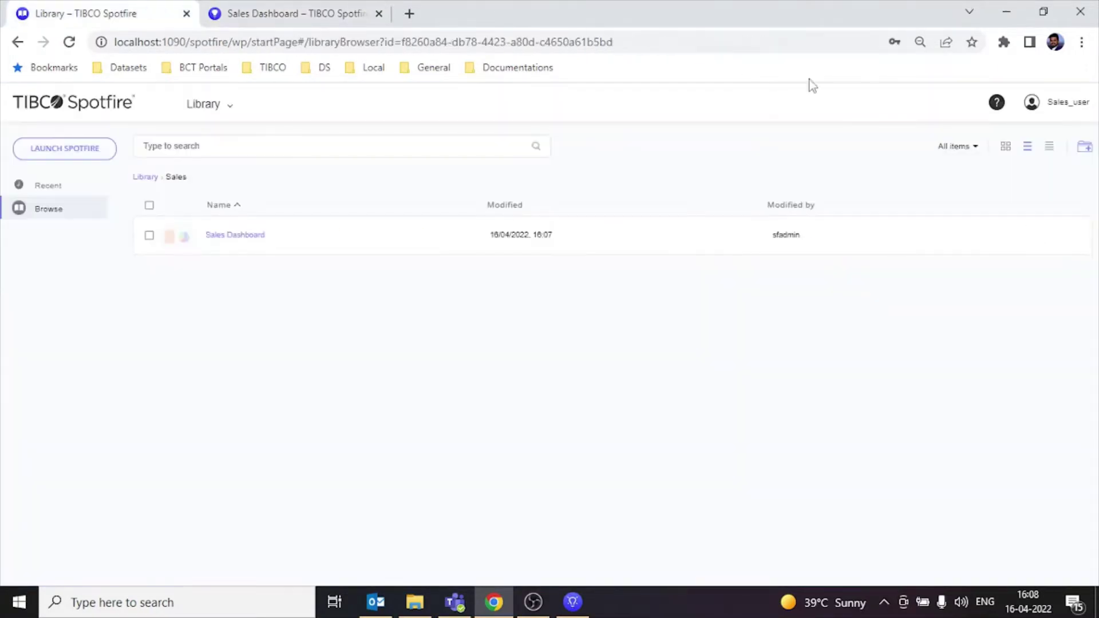
click(1068, 104)
click(1025, 171)
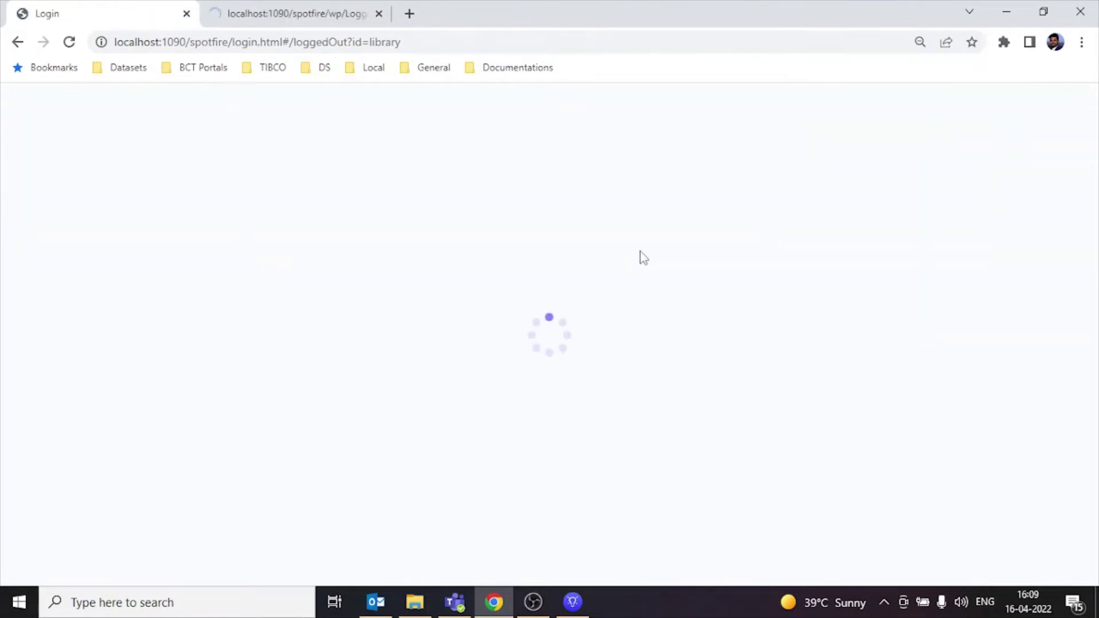
Step: Sign in as Market_user using the browser's saved login
click(496, 344)
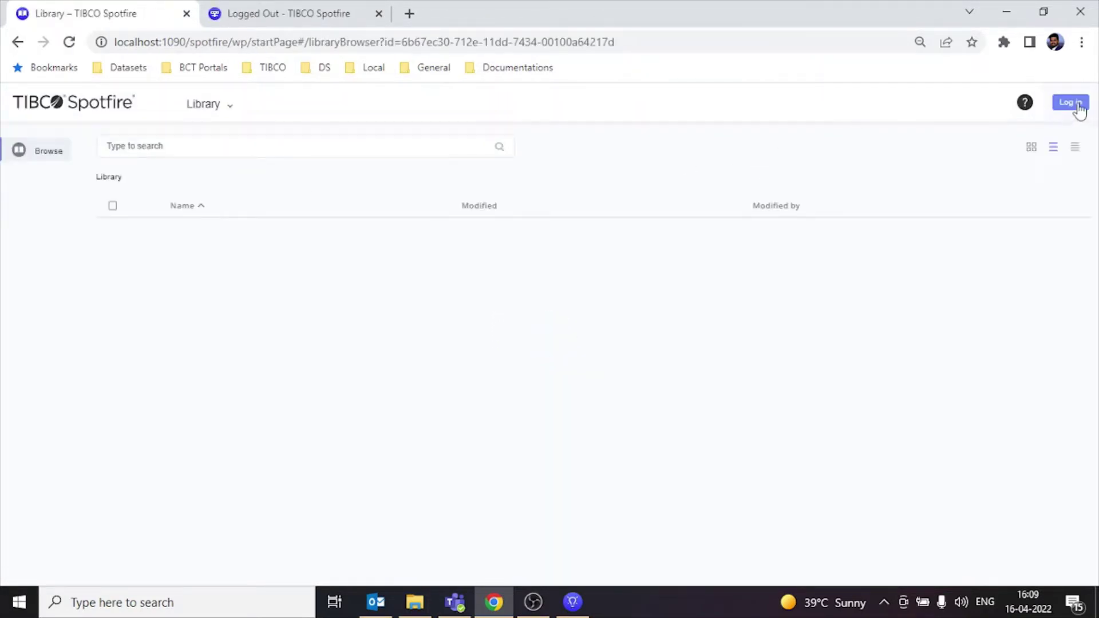
click(1070, 102)
click(566, 247)
drag(566, 247, 388, 257)
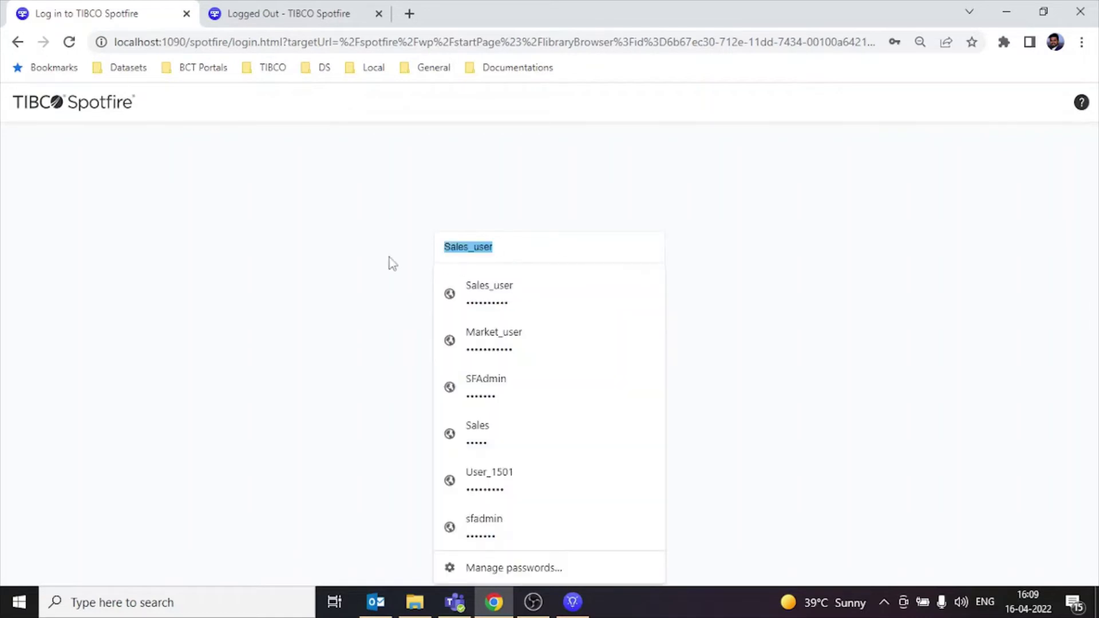
click(490, 349)
click(562, 336)
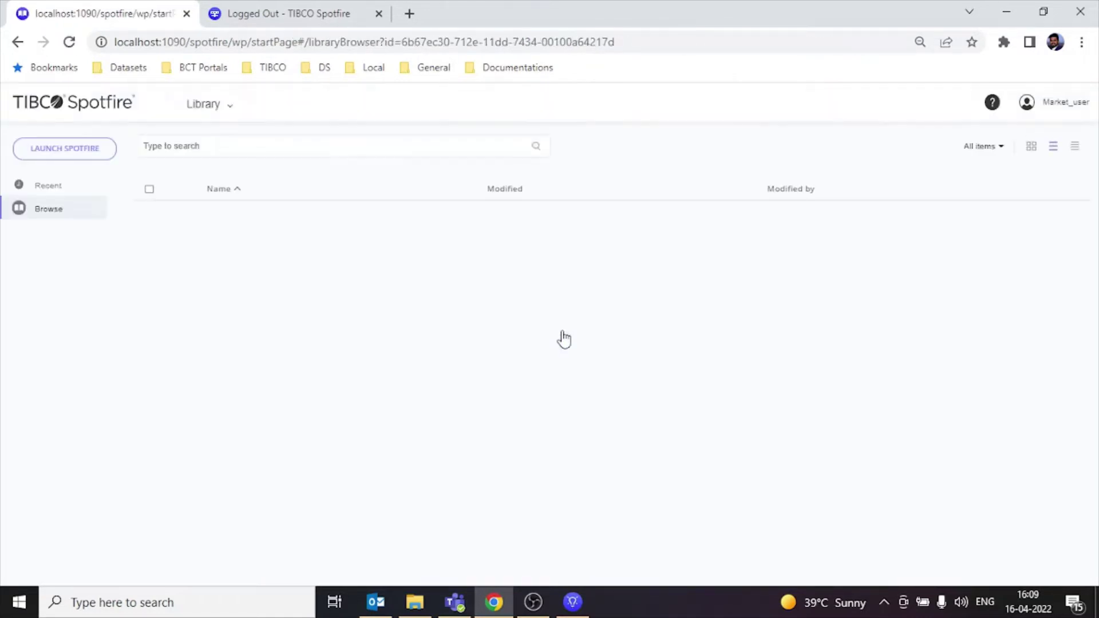
Step: Search the library for 'sales', confirm no Sales folder appears, and clear the search
scroll(254, 515, down, 3)
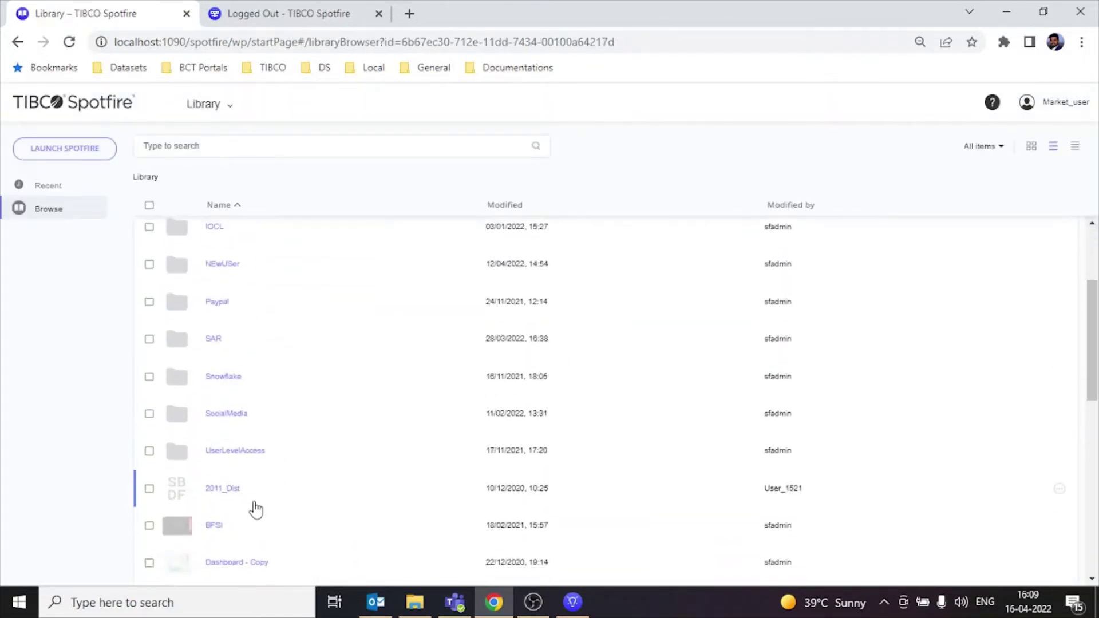
scroll(406, 425, down, 7)
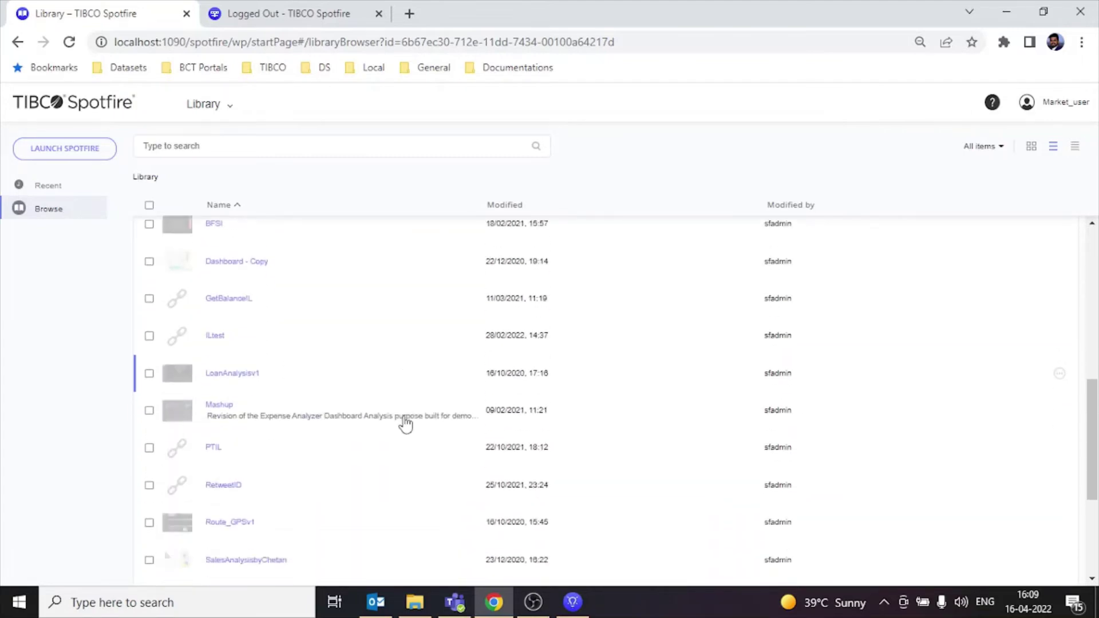
scroll(406, 424, up, 6)
scroll(406, 424, up, 5)
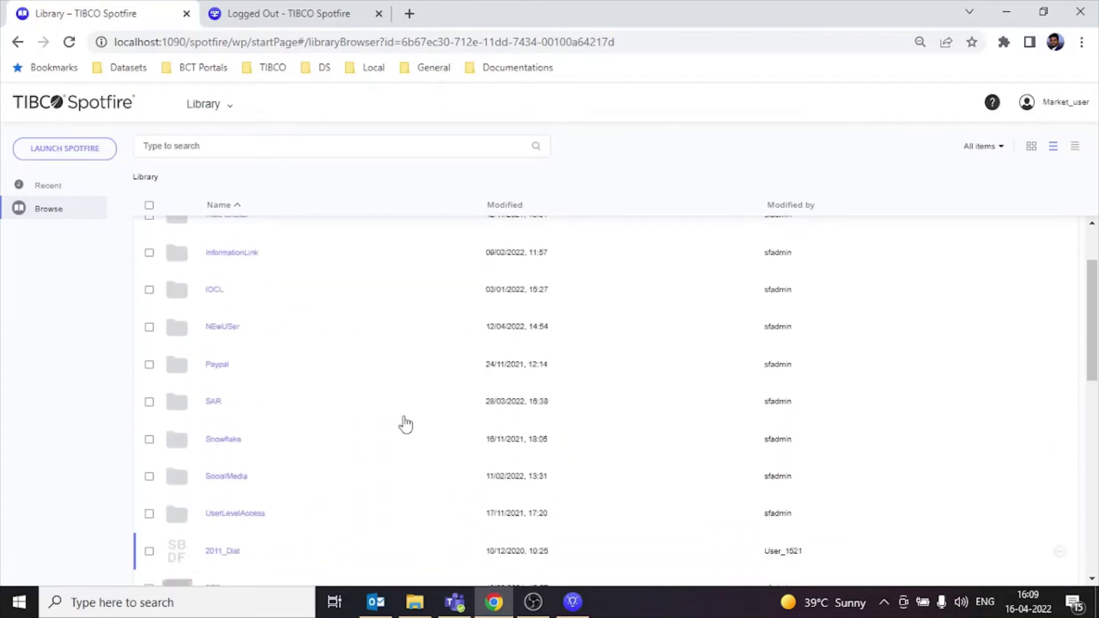
click(309, 144)
text(sa)
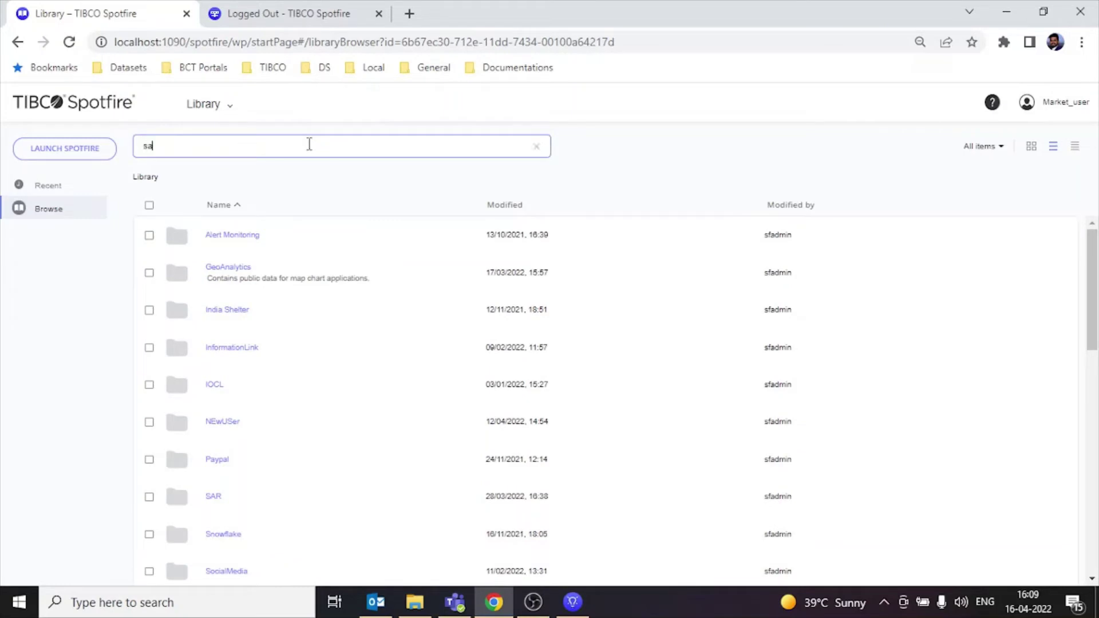
text(le)
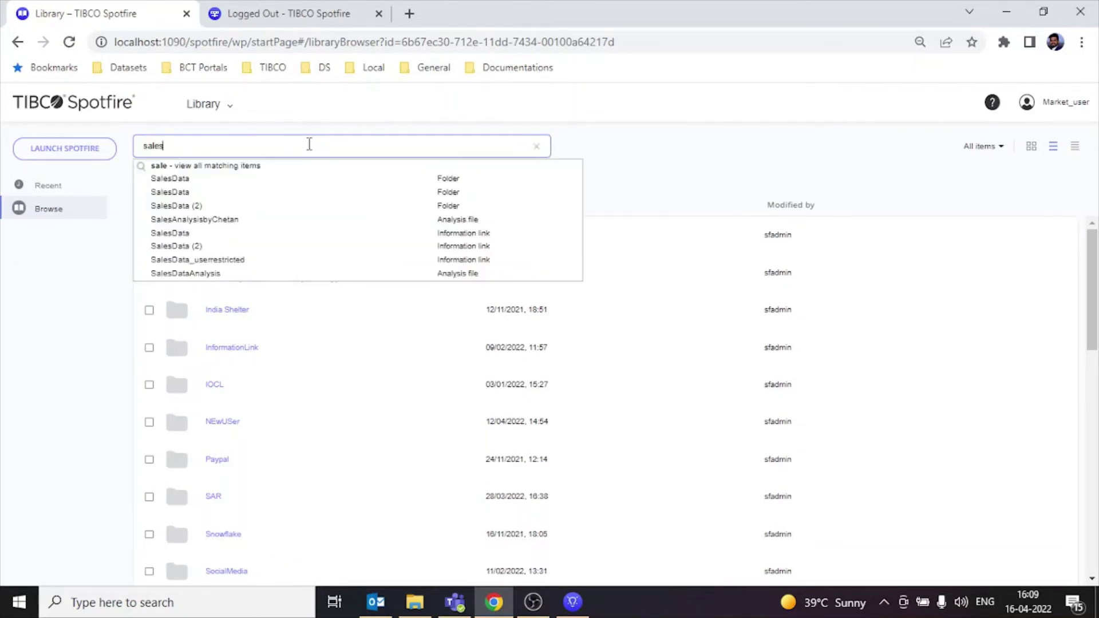
text(s)
click(664, 153)
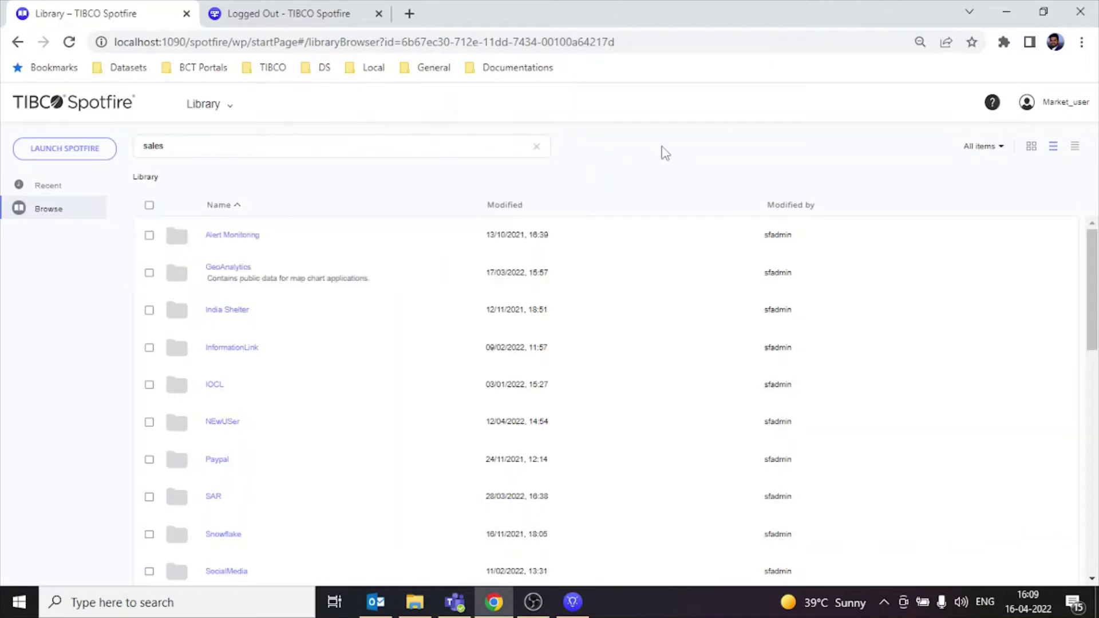
click(538, 148)
Step: Log out of Market_user
drag(1094, 268, 1095, 316)
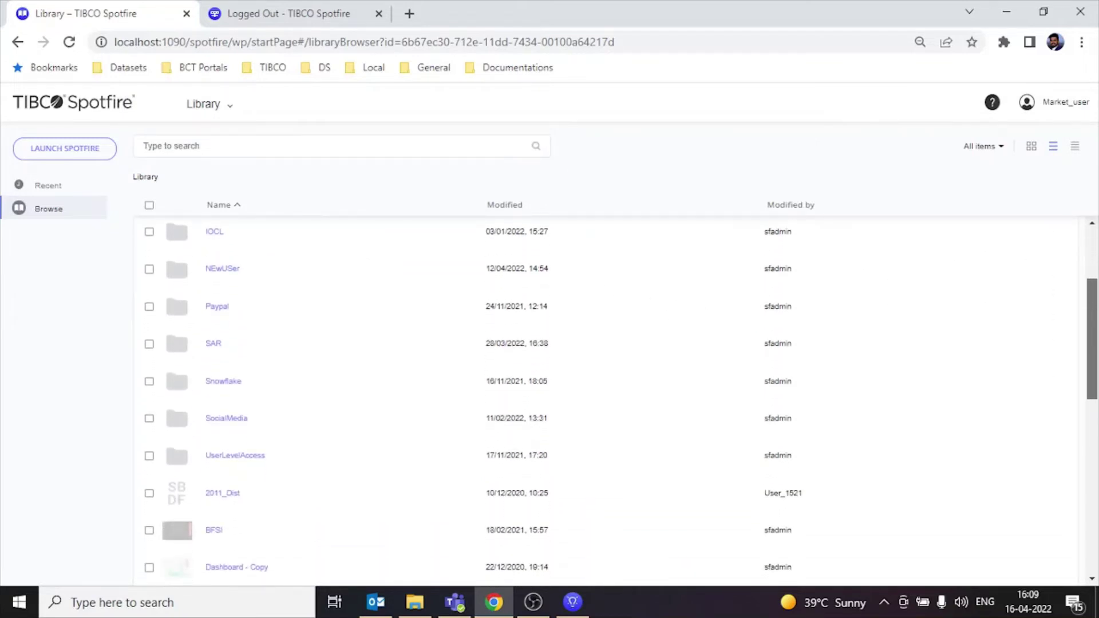
scroll(1095, 316, up, 3)
click(1050, 103)
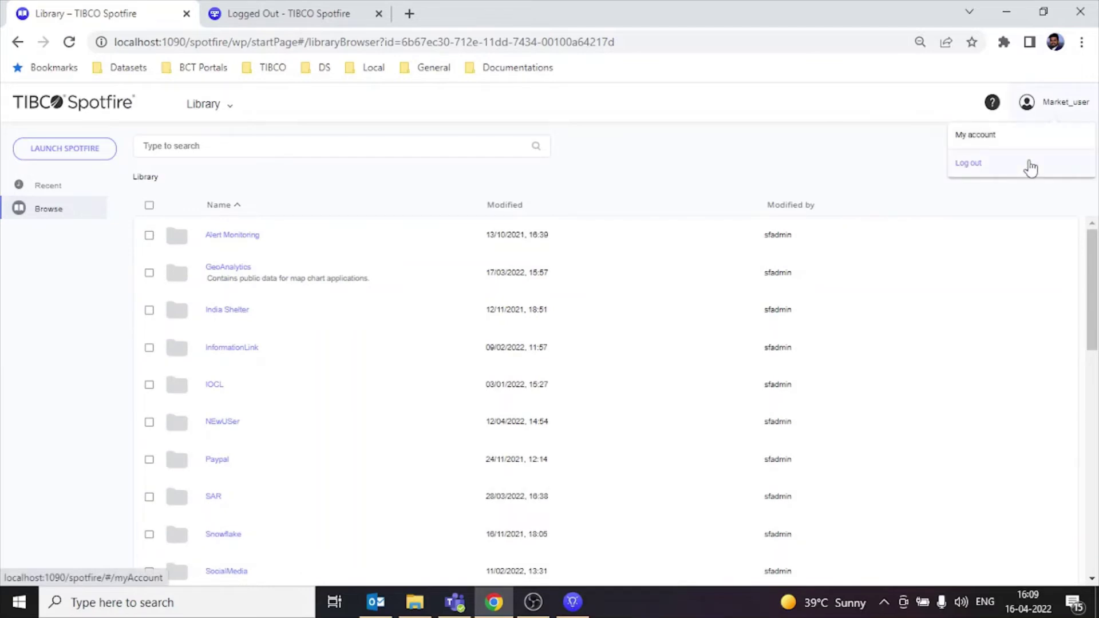
click(1030, 166)
Step: Sign in as User_1501 using the browser's saved login
click(558, 352)
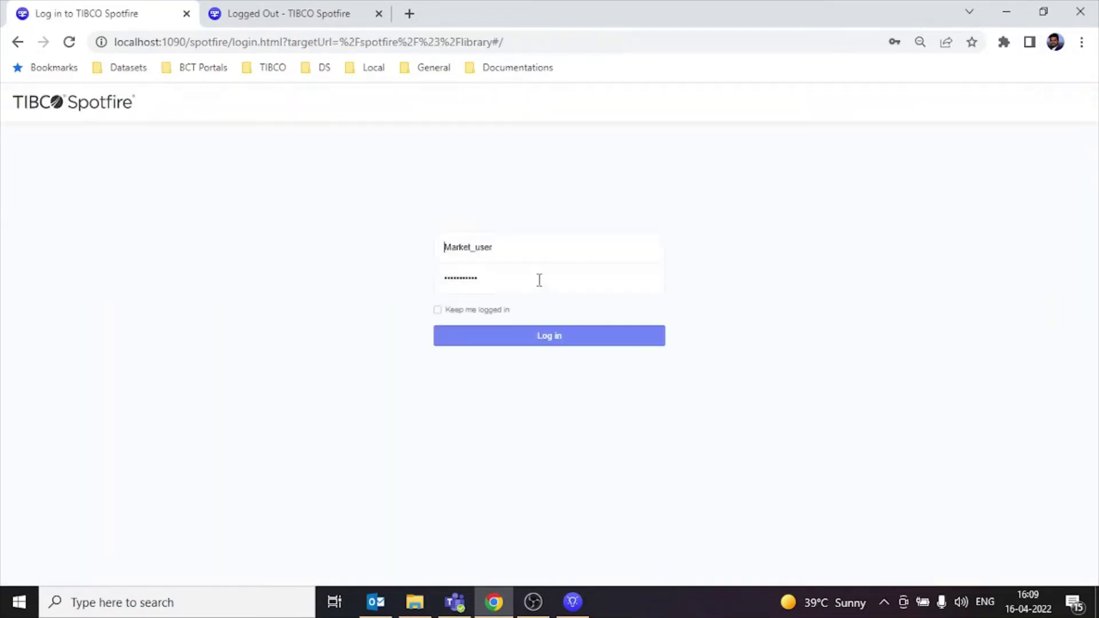
double_click(549, 250)
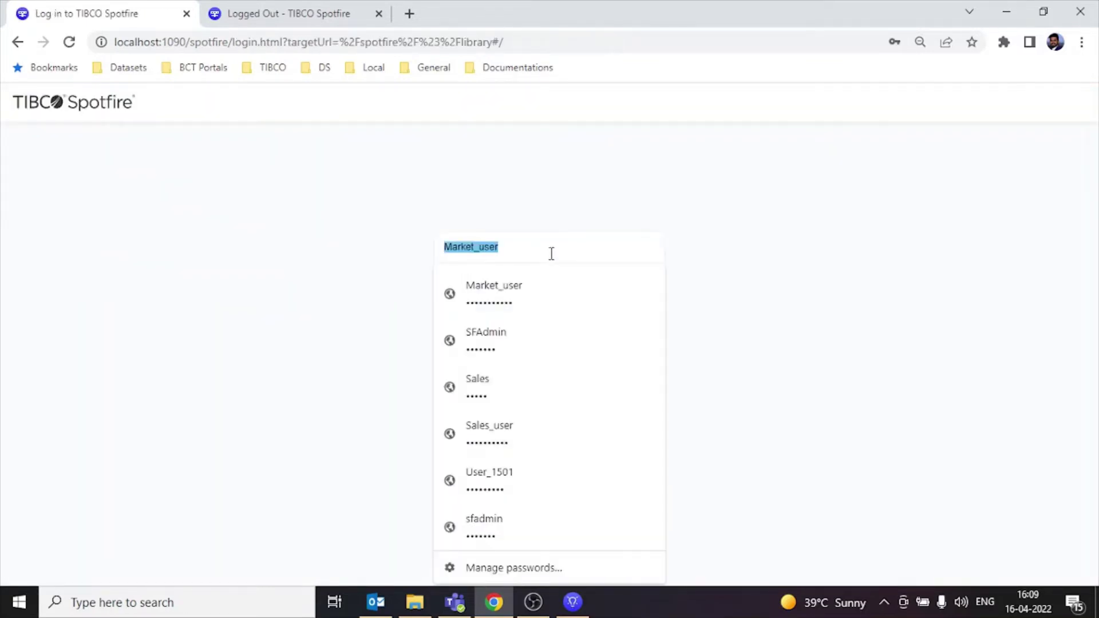
click(480, 494)
click(535, 348)
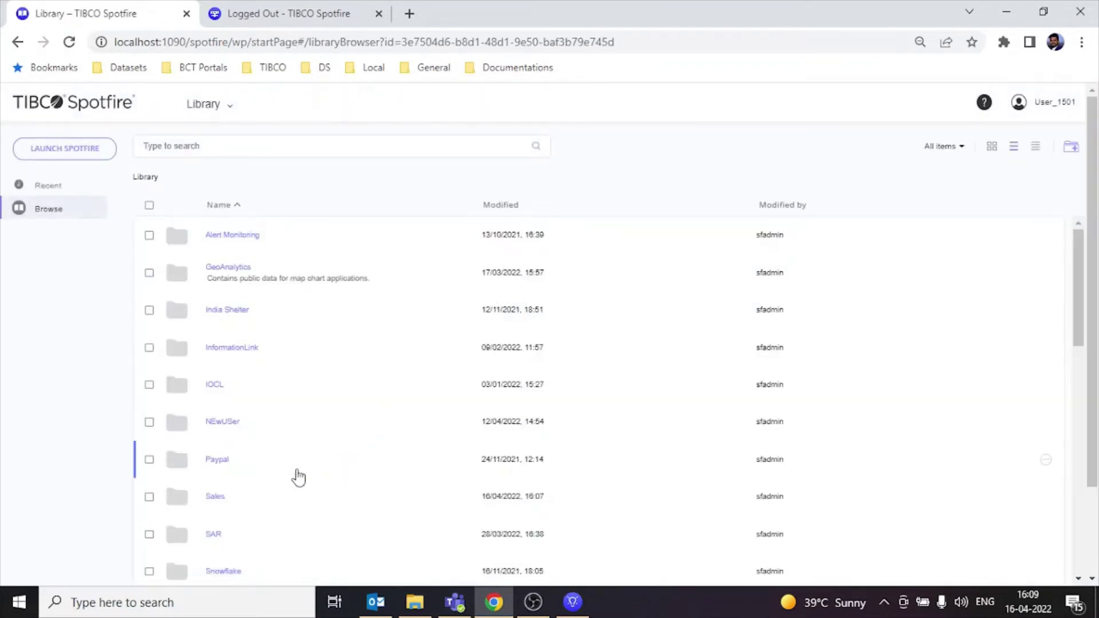
Step: Open Sales Dashboard from the Sales folder and switch it to Editing mode
click(216, 498)
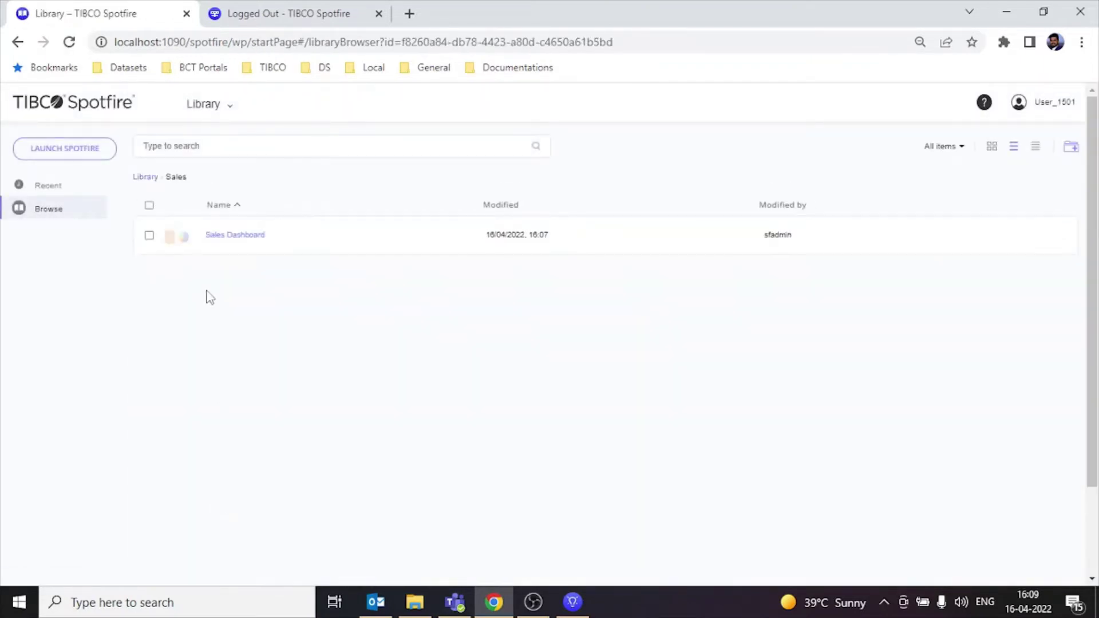
click(241, 242)
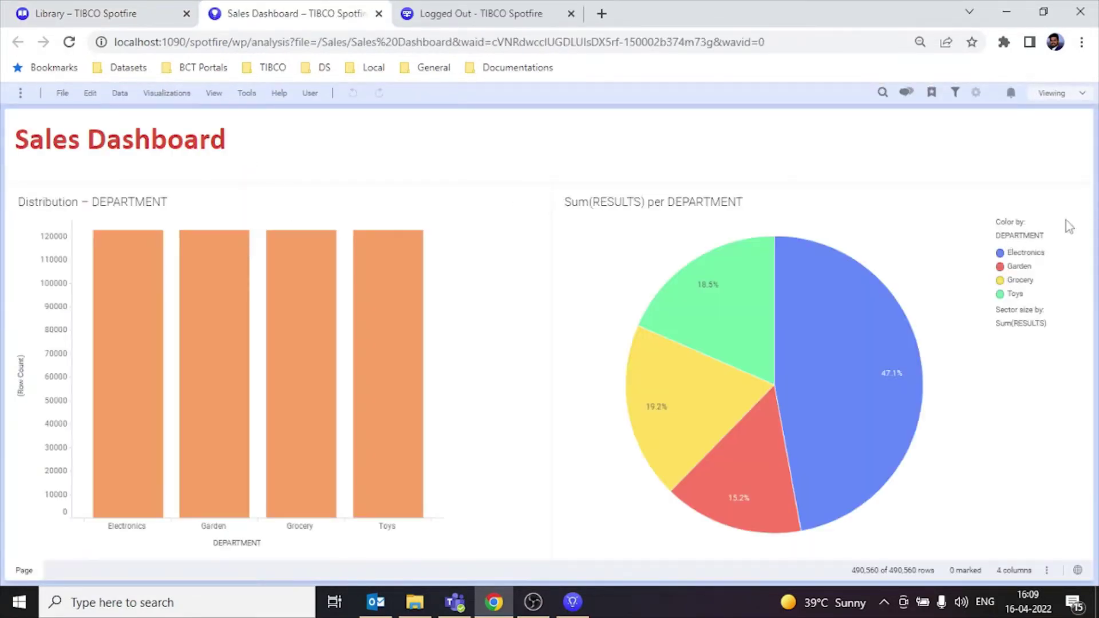
click(1056, 103)
click(1056, 135)
Step: Mark only the Grocery department in the bar chart
click(94, 93)
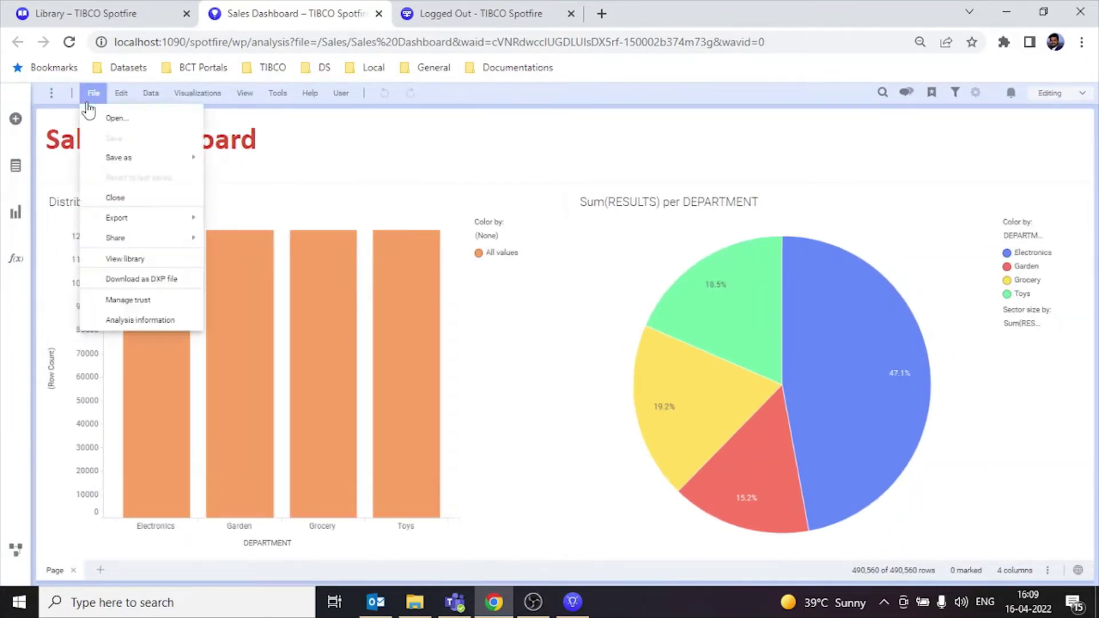
click(325, 310)
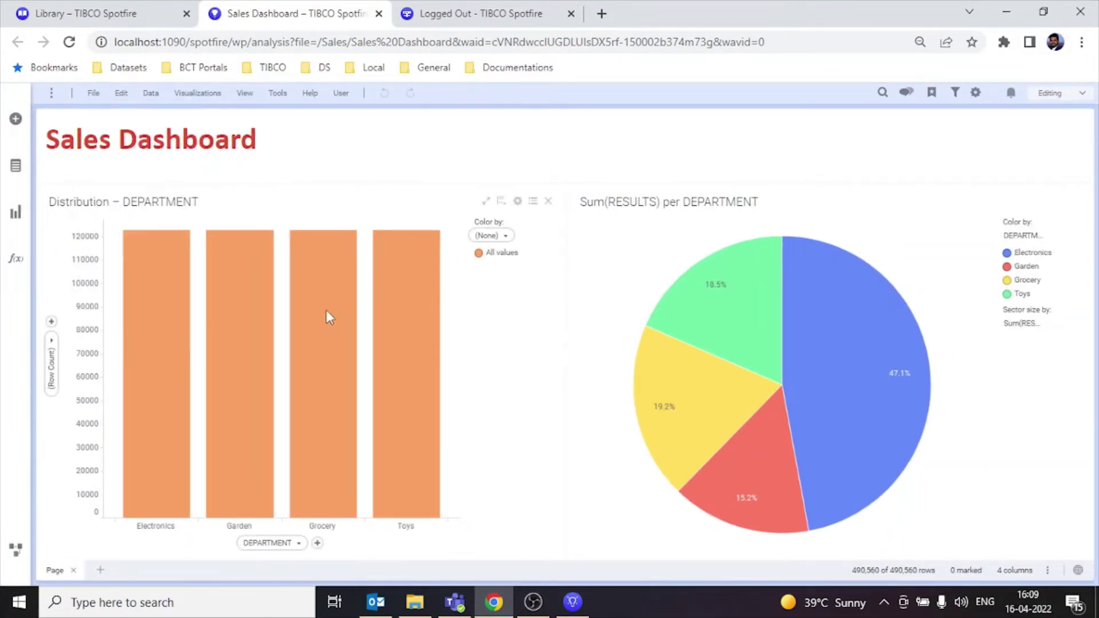
click(429, 355)
click(699, 373)
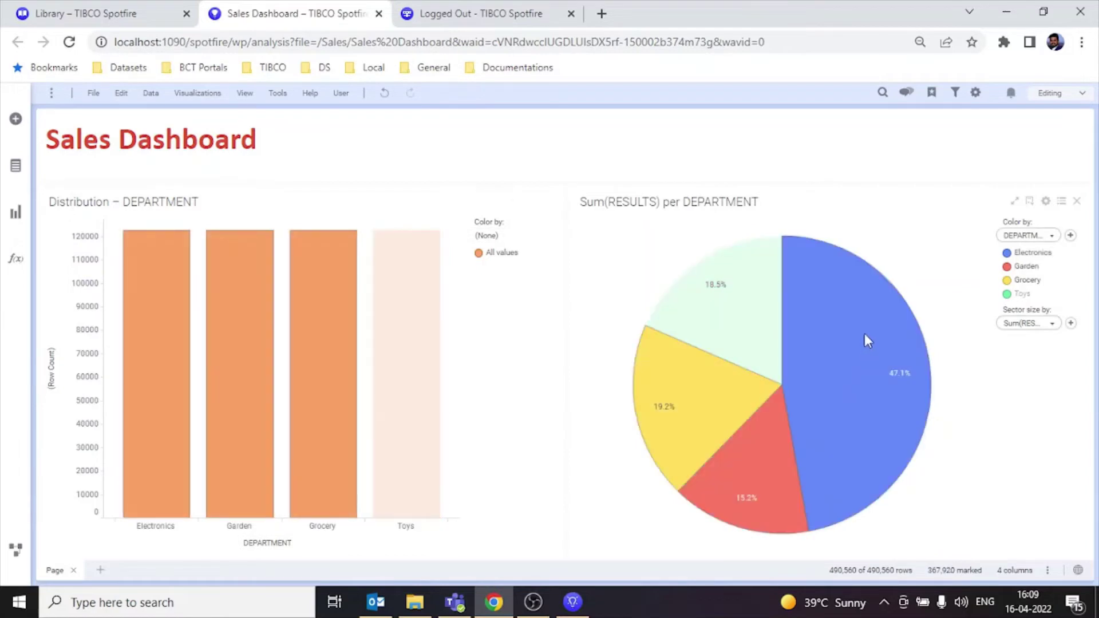
click(655, 365)
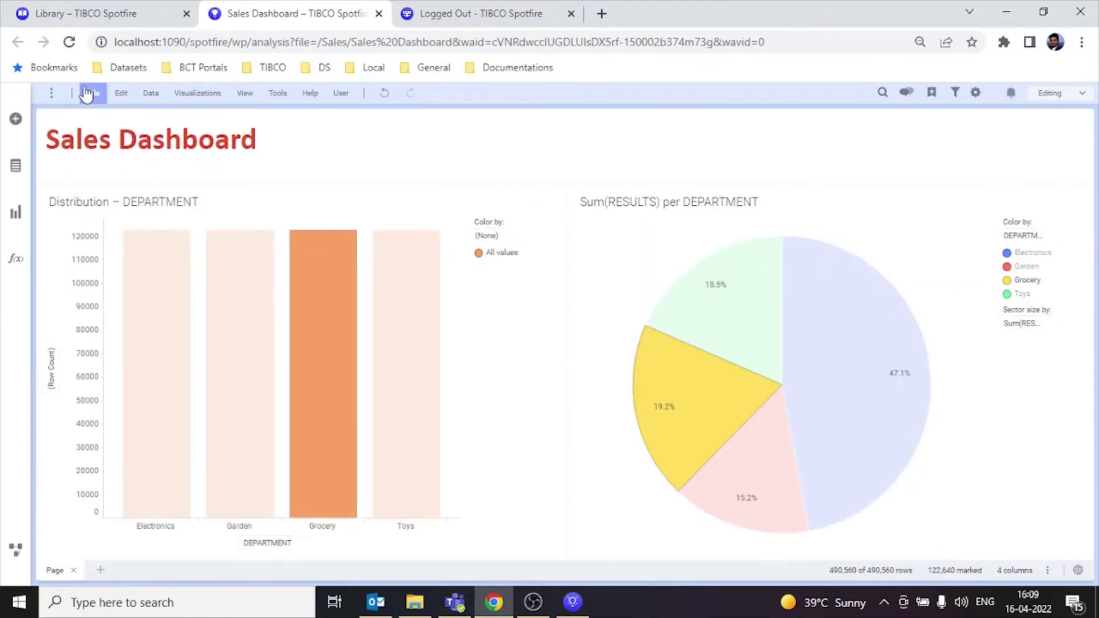
Step: Save over the existing Sales Dashboard library item, confirming overwrite, then clear the marking
click(93, 93)
mouse_move(99, 158)
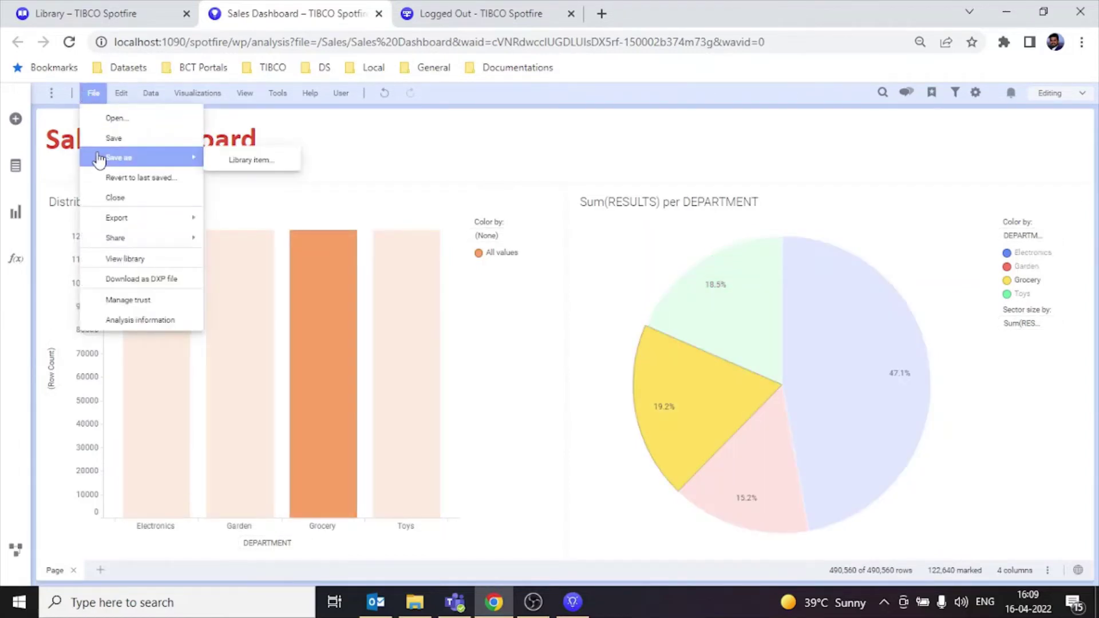
click(248, 160)
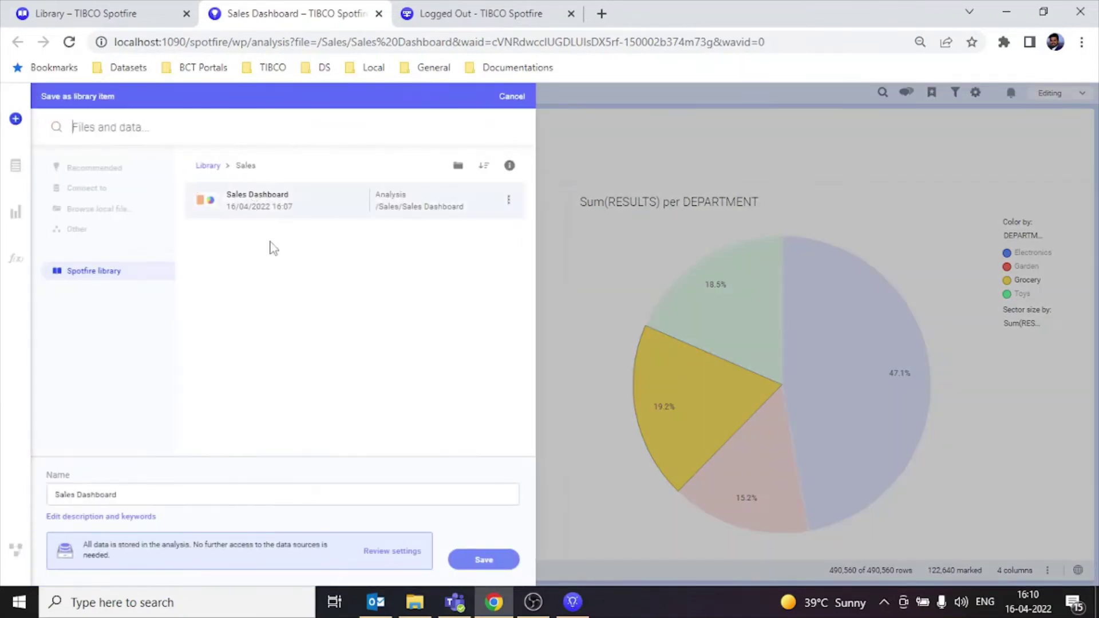
click(493, 560)
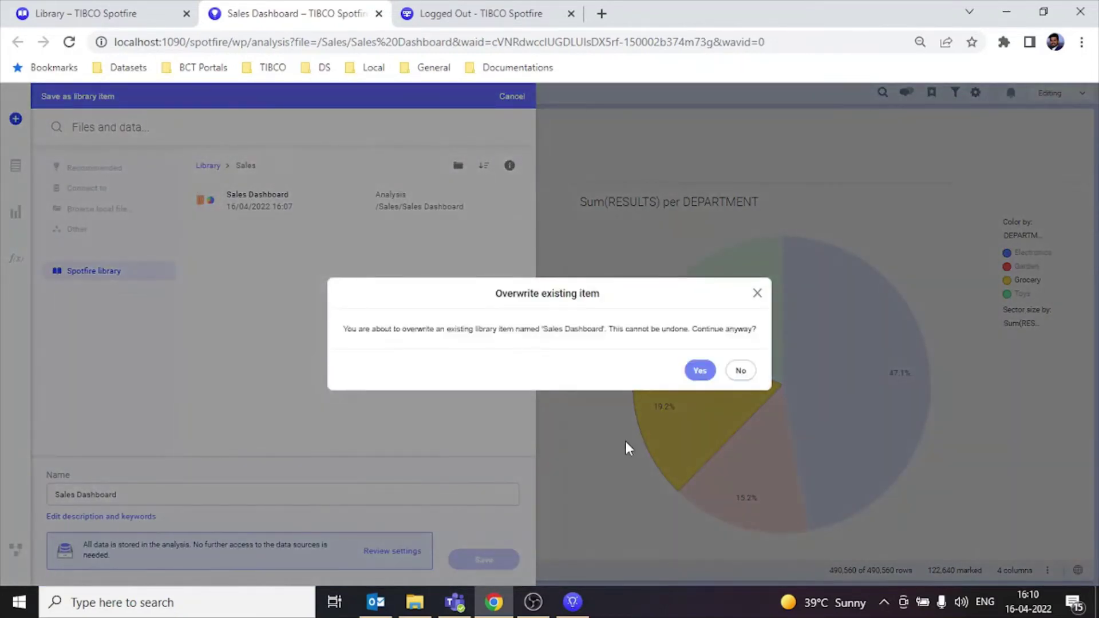
click(699, 373)
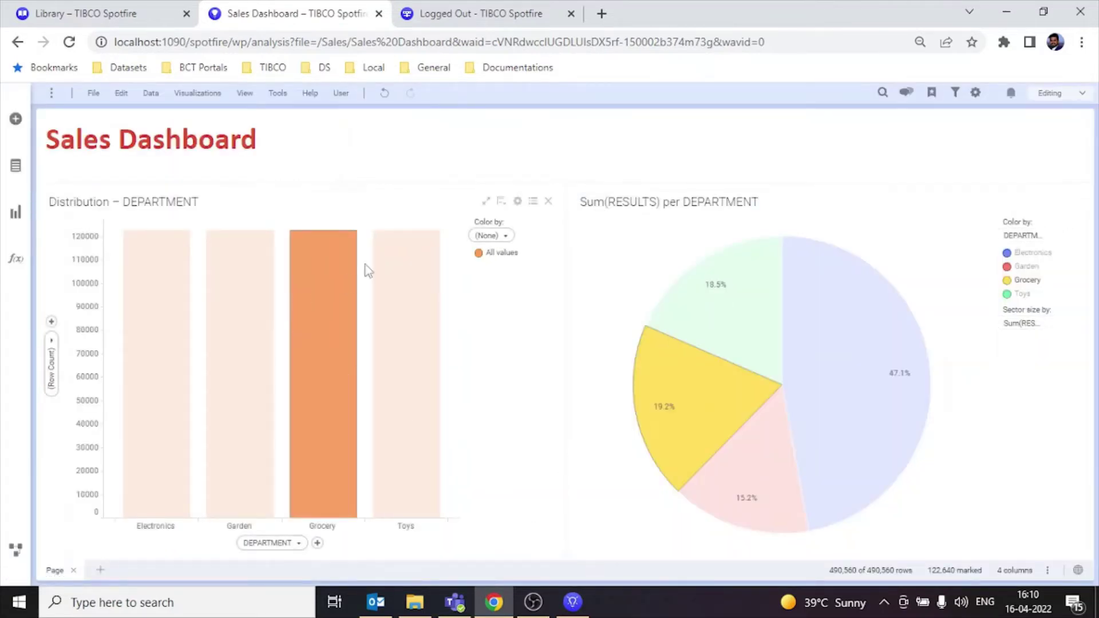
click(847, 225)
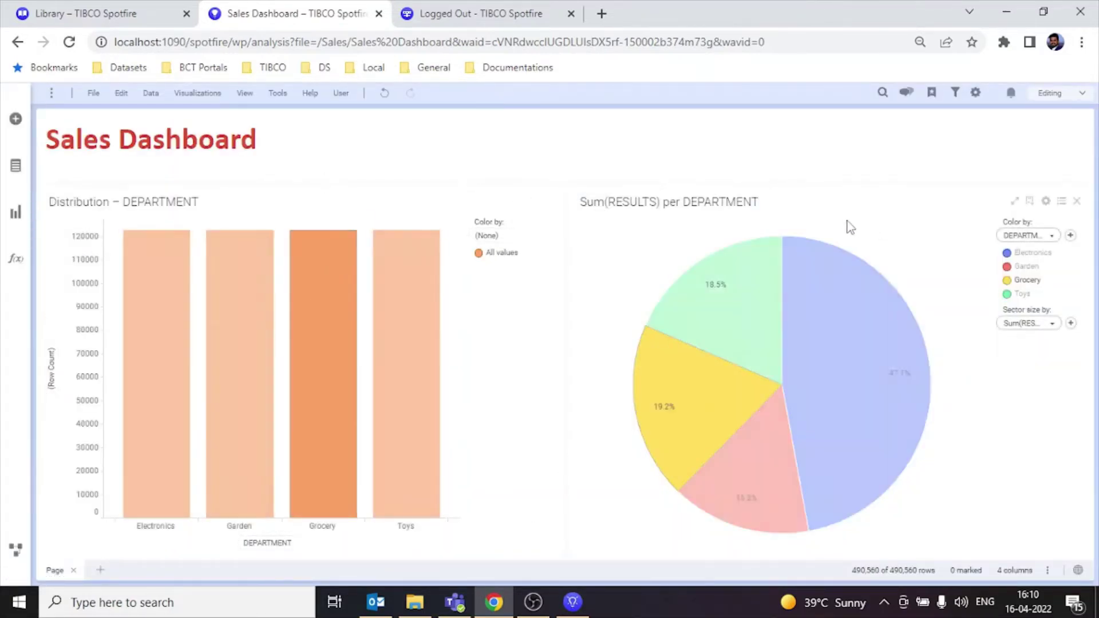
click(71, 11)
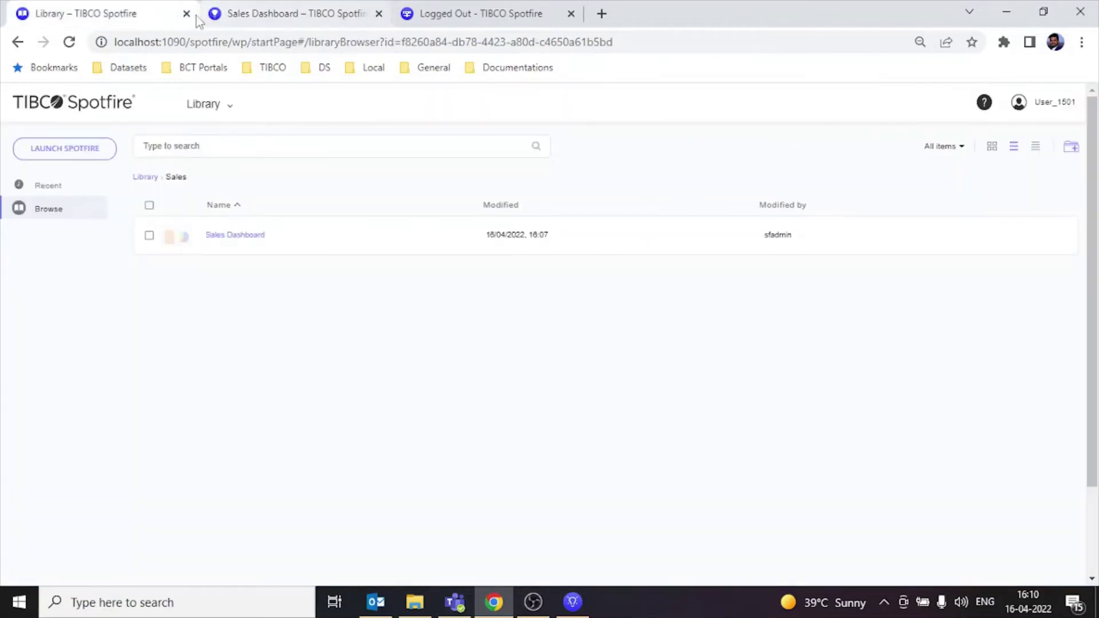
Step: Log the test user out of the web library and sign in with the administrator's saved login
click(1049, 103)
click(1002, 166)
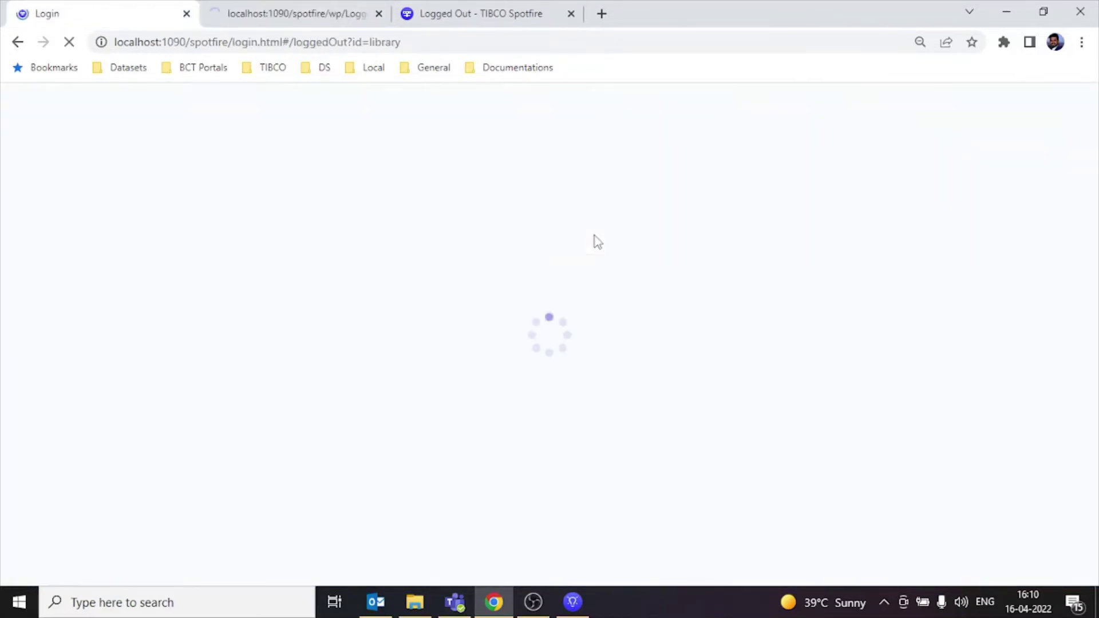
click(497, 356)
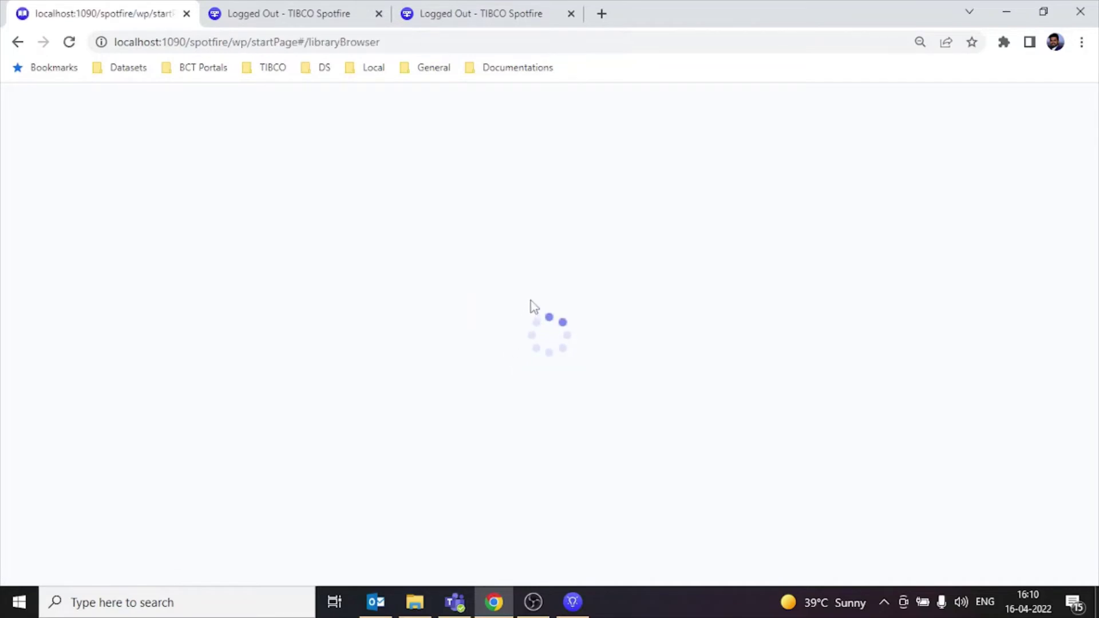
click(1070, 102)
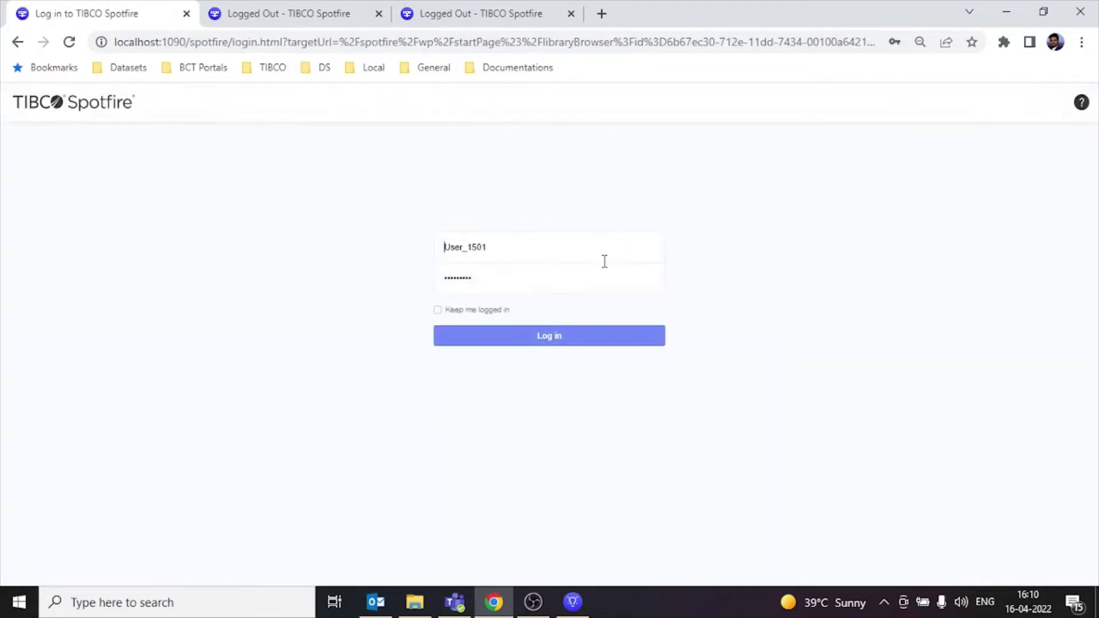
click(555, 247)
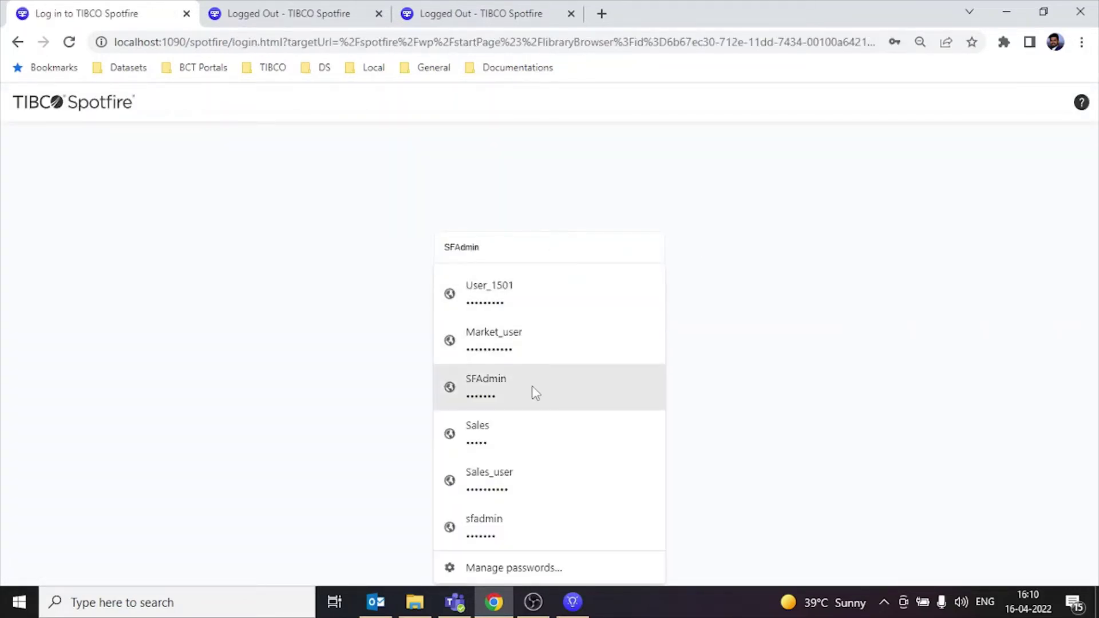
click(495, 522)
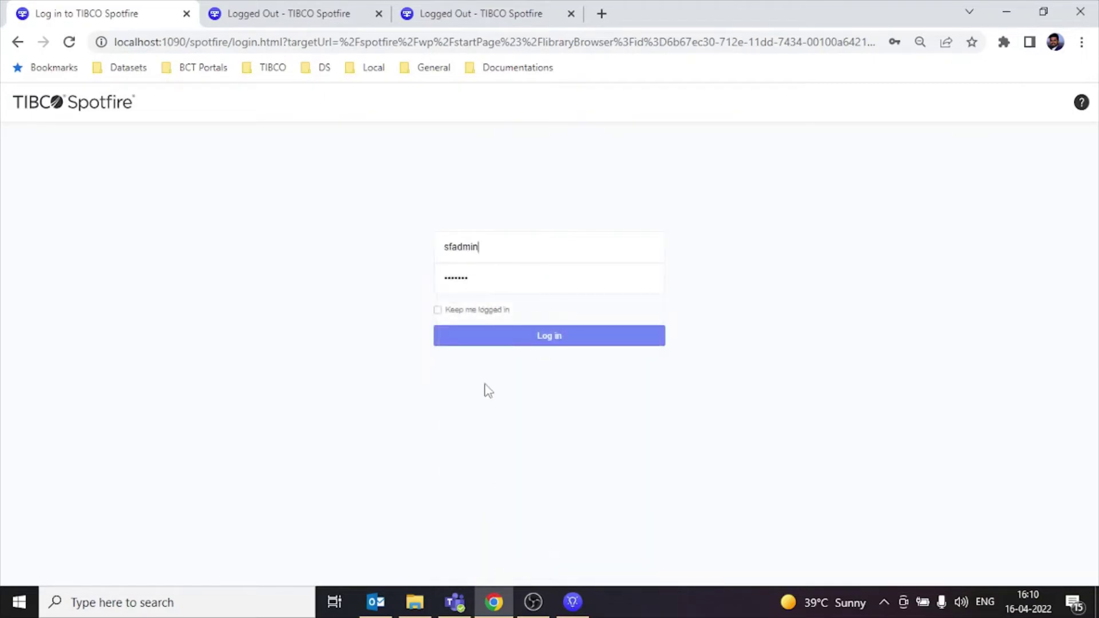
click(505, 337)
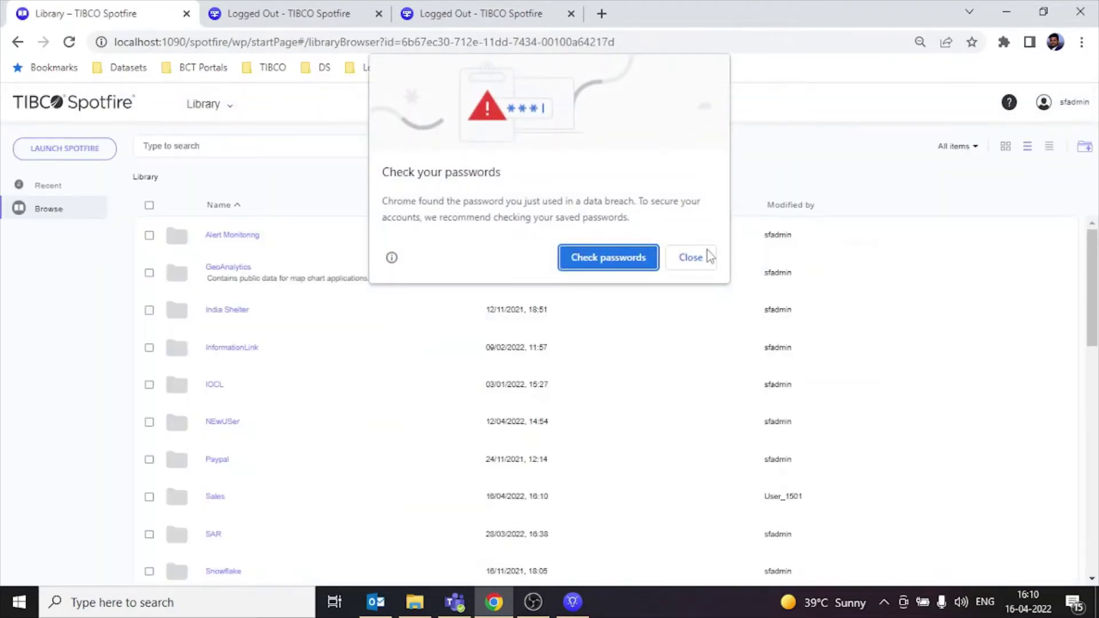
Step: Dismiss Chrome's password warning and return to the desktop Spotfire Analyst window
click(691, 257)
click(230, 108)
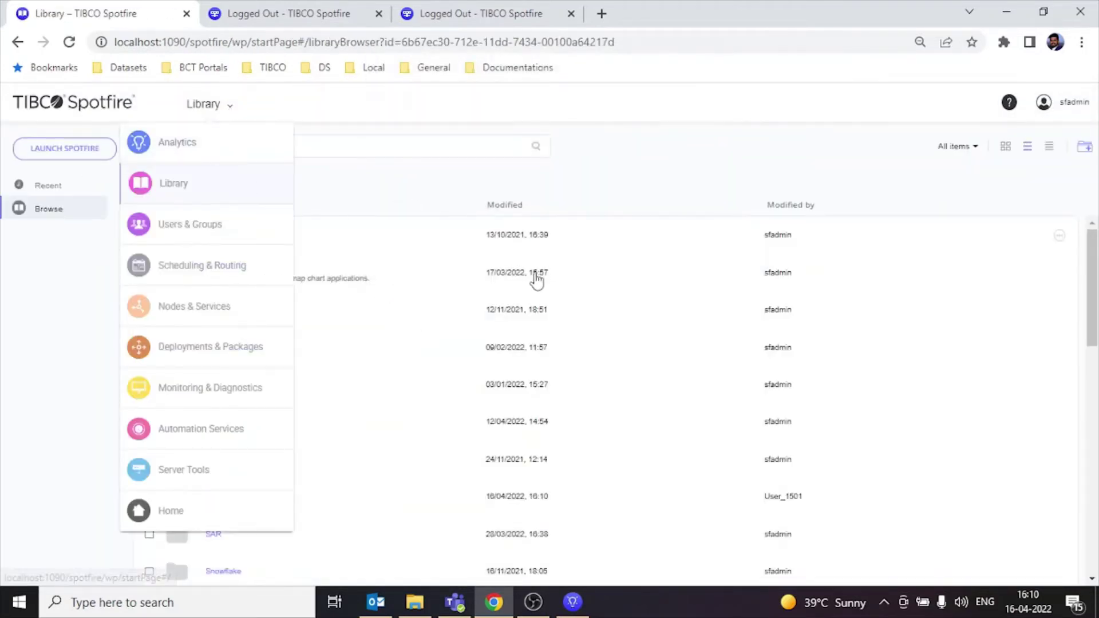
click(572, 602)
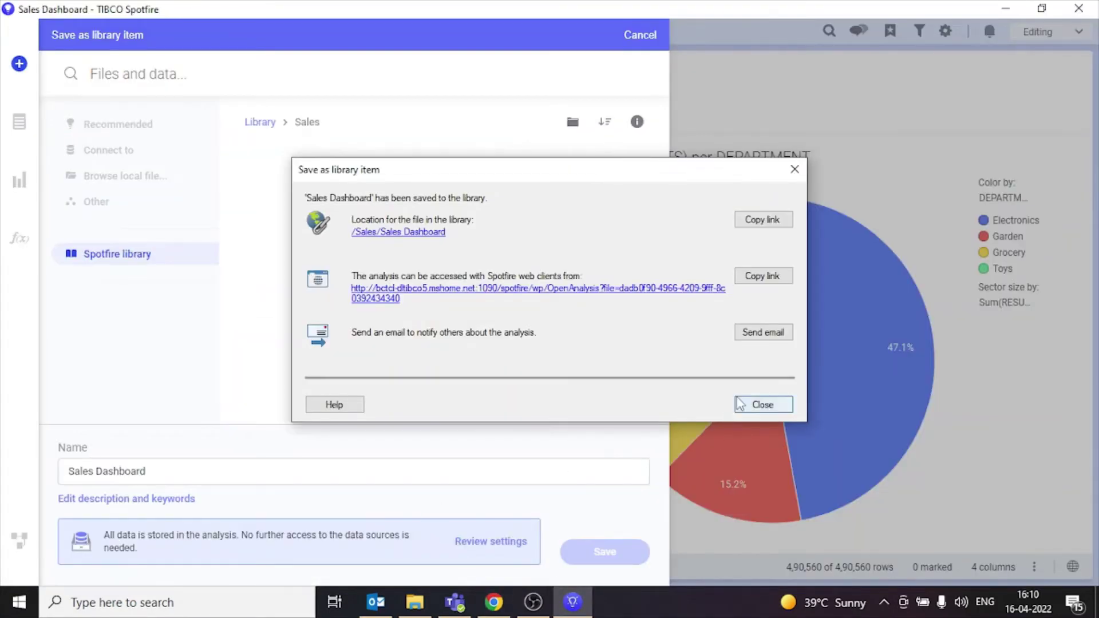
Step: Dismiss the save confirmation and browse to the top level of the Spotfire library
click(763, 404)
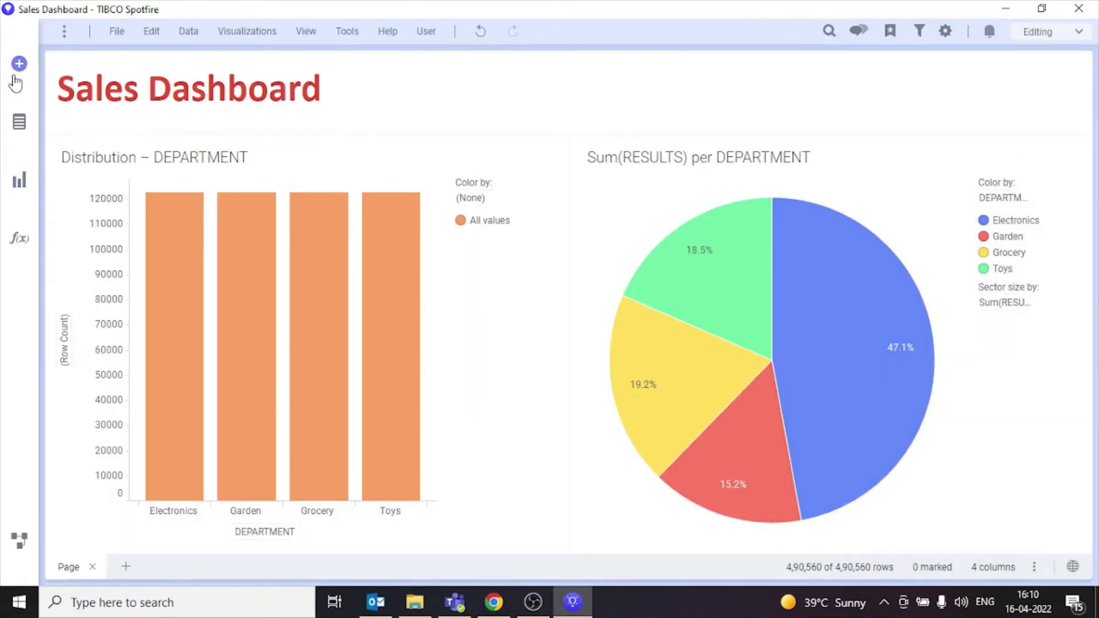
click(16, 74)
click(86, 221)
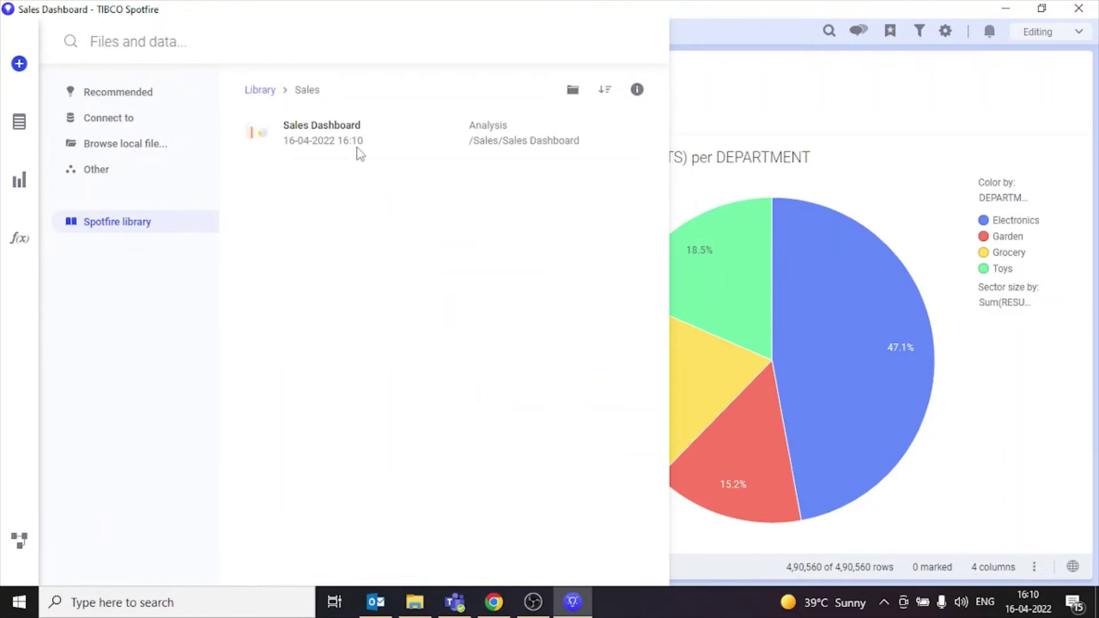
click(258, 89)
scroll(477, 332, down, 5)
scroll(492, 366, up, 4)
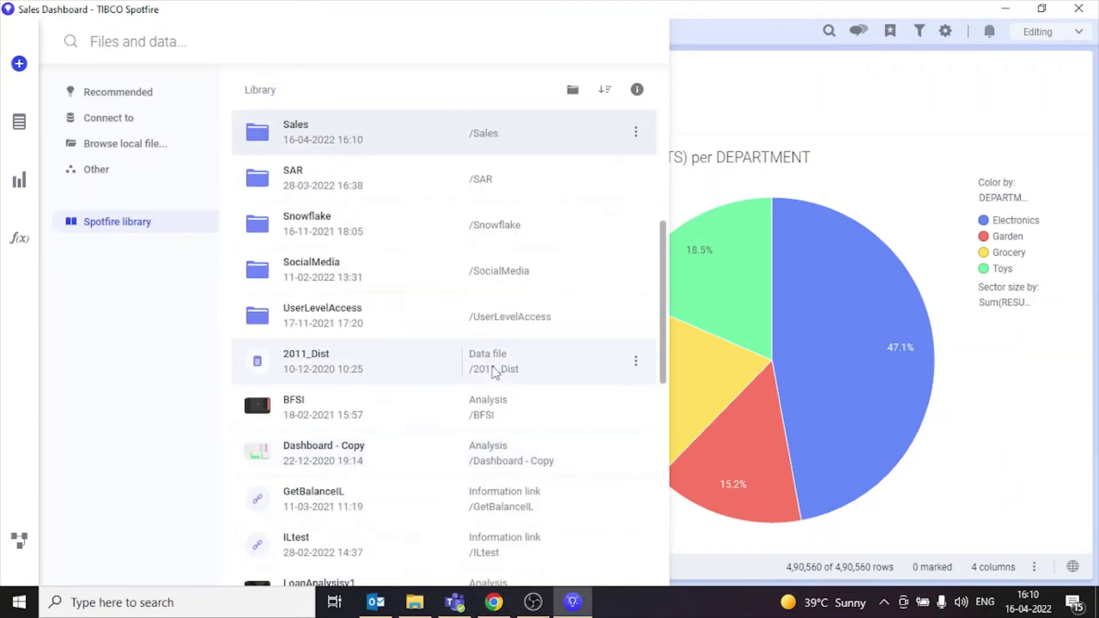
scroll(496, 372, up, 2)
Step: Open the Sales folder's permissions and confirm the test user has Access-only rights
click(635, 211)
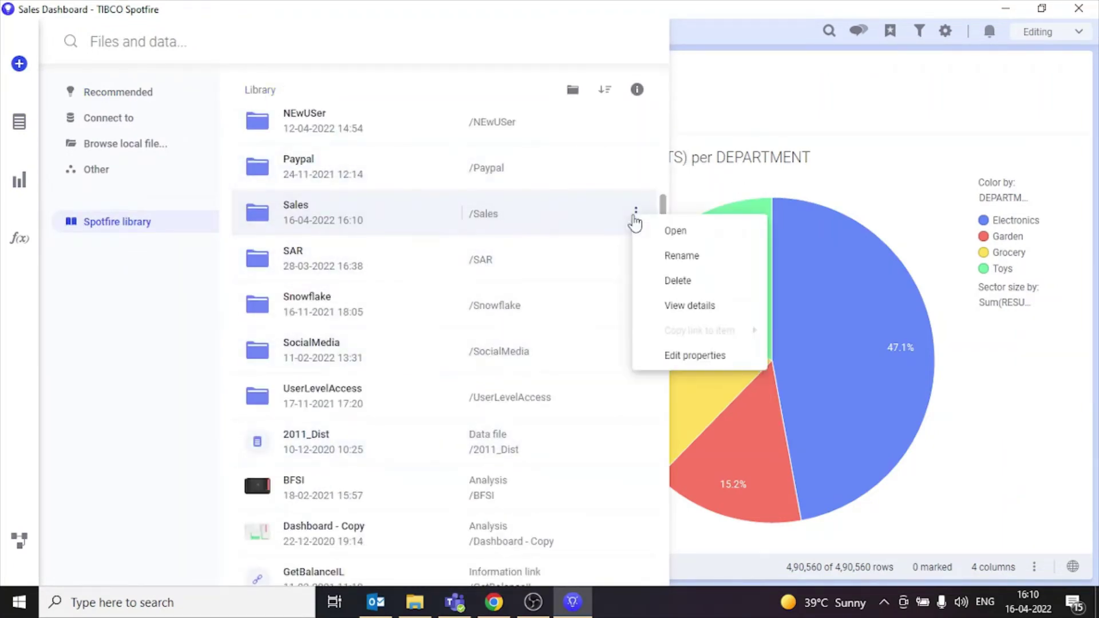
click(723, 318)
scroll(613, 361, down, 5)
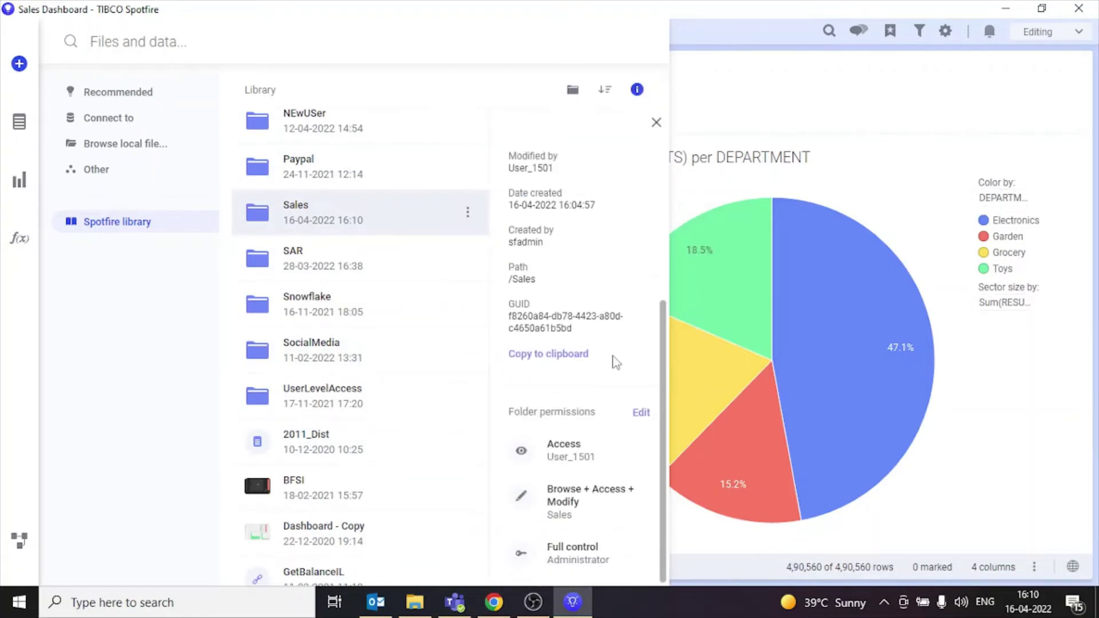
click(641, 420)
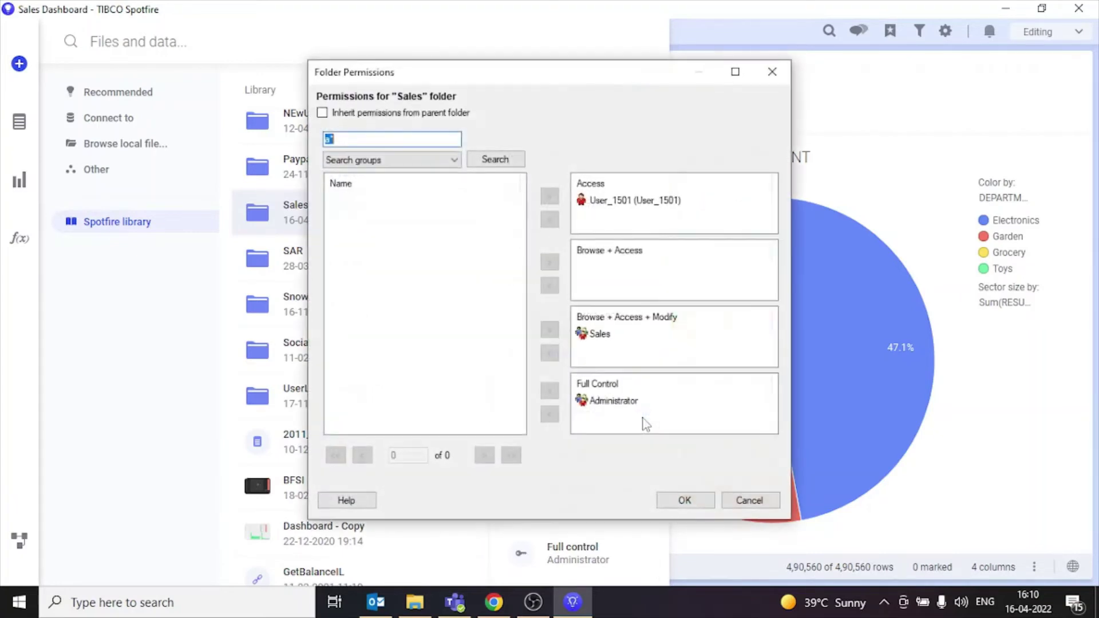
click(601, 201)
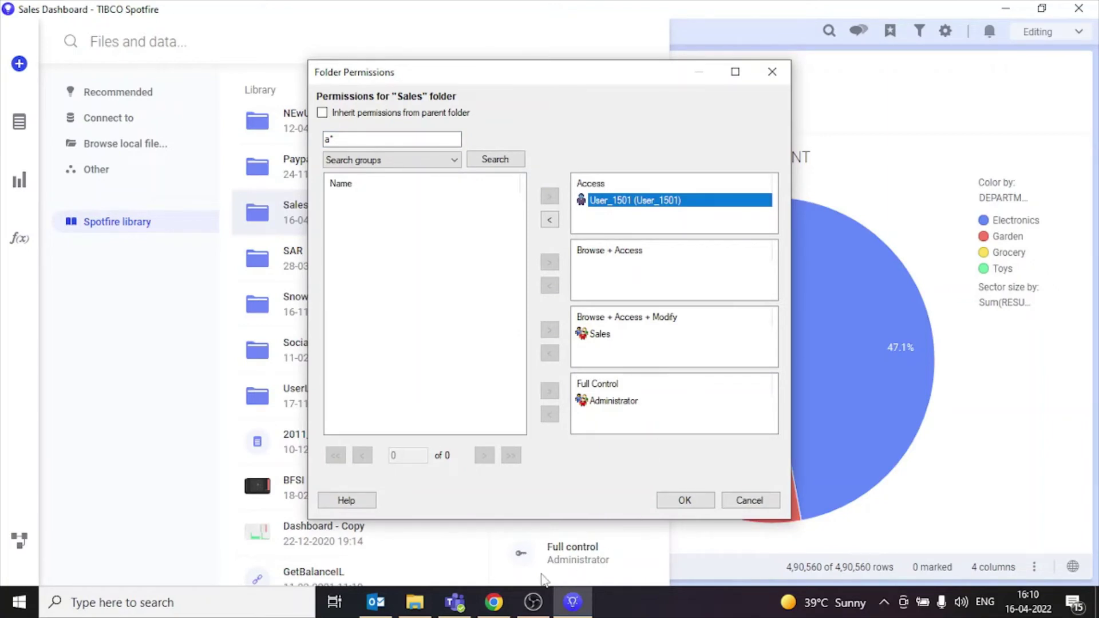
click(494, 603)
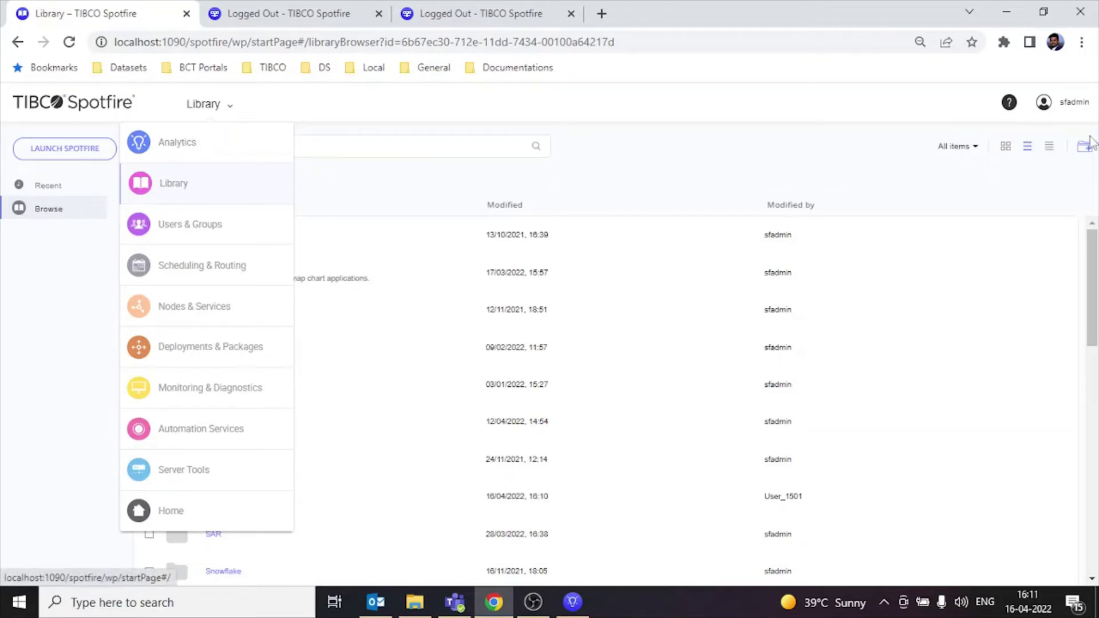
Step: Log out the administrator and sign in with the test user's saved login
click(1051, 112)
click(1010, 162)
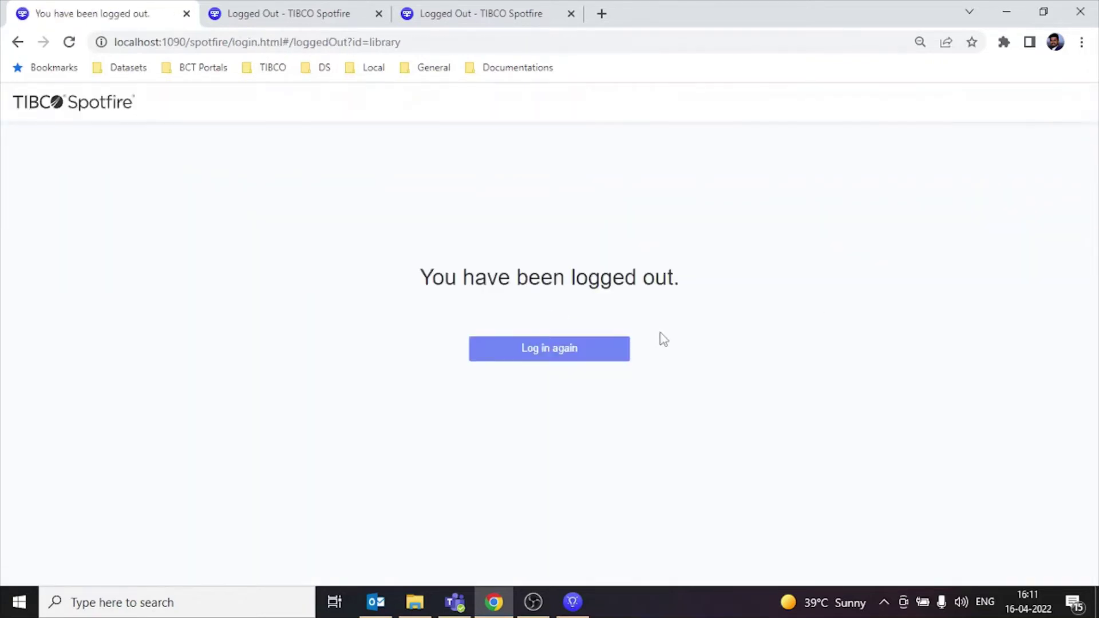
click(571, 360)
click(554, 253)
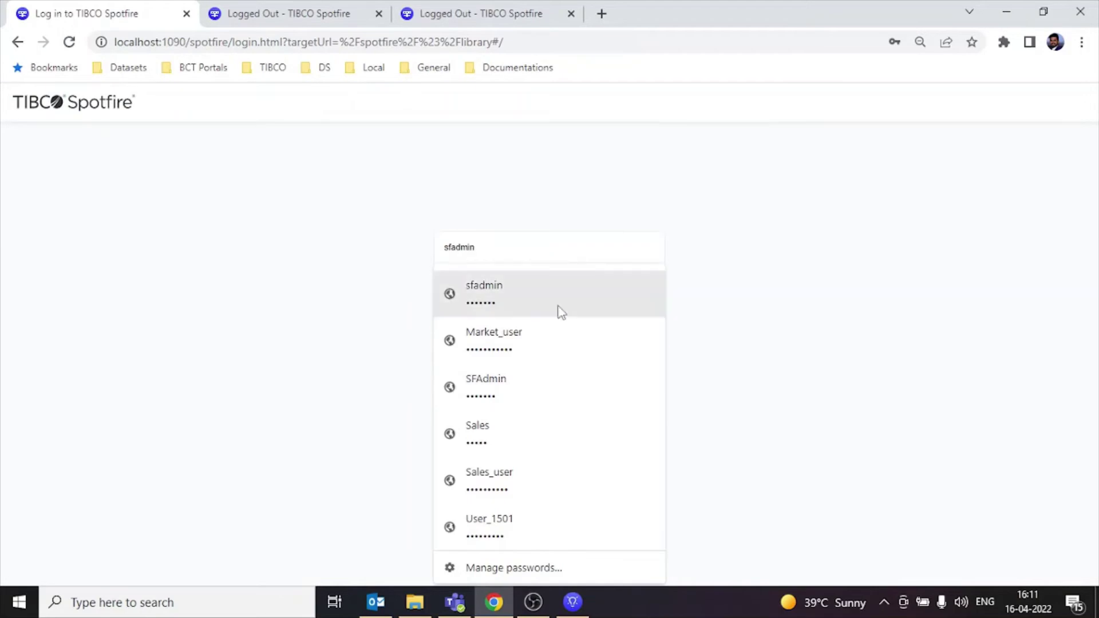
click(536, 522)
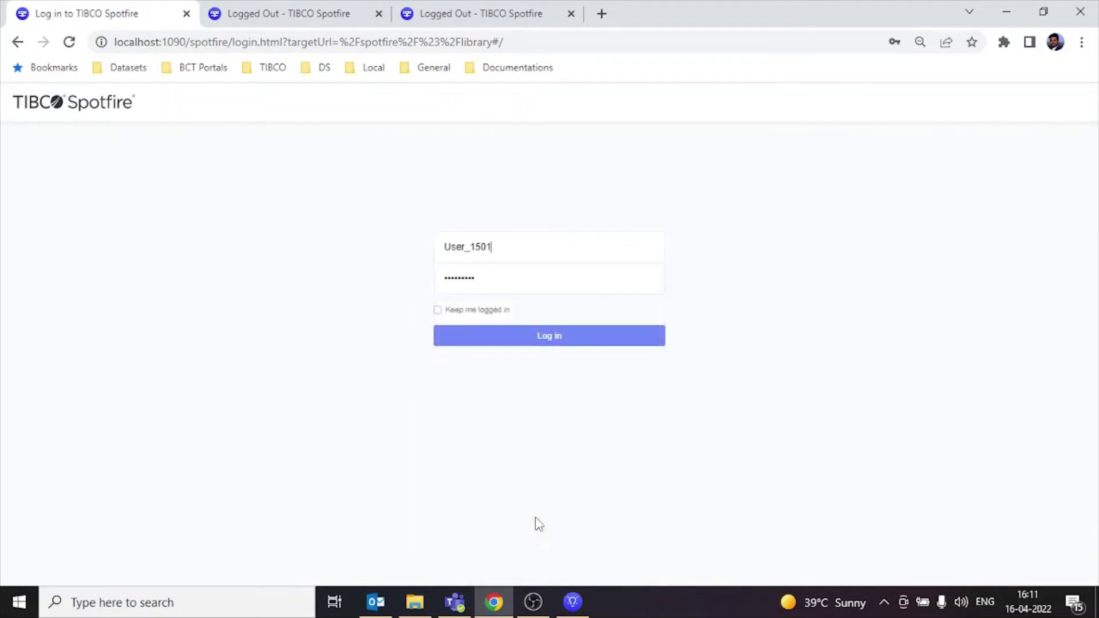
click(559, 335)
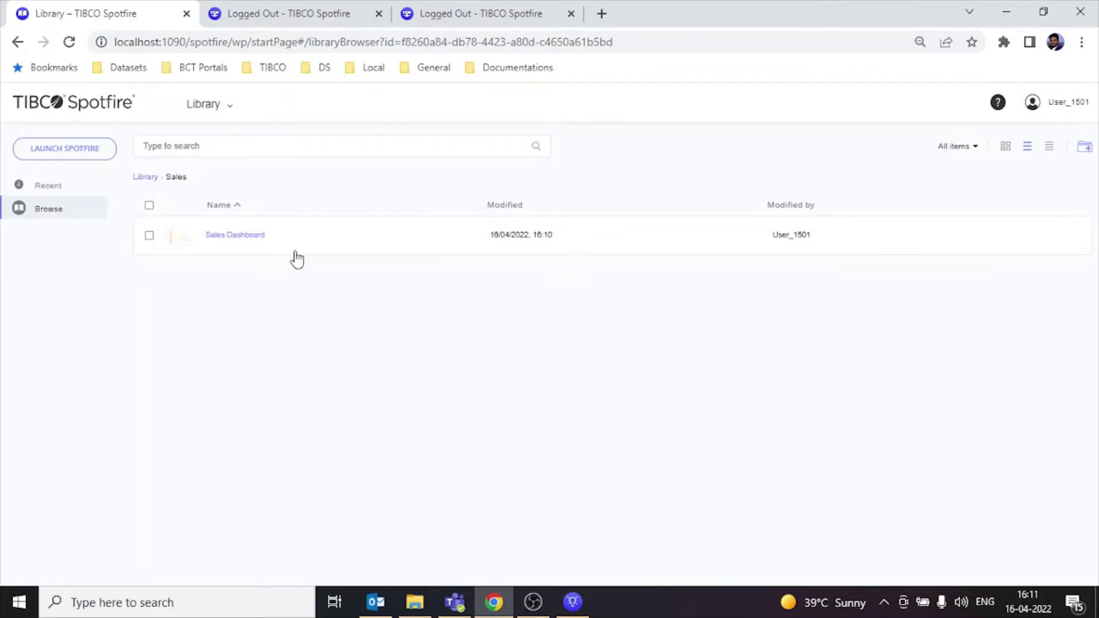
Step: Open Sales Dashboard, clear the Grocery marking, and check the File > Save as options
click(230, 236)
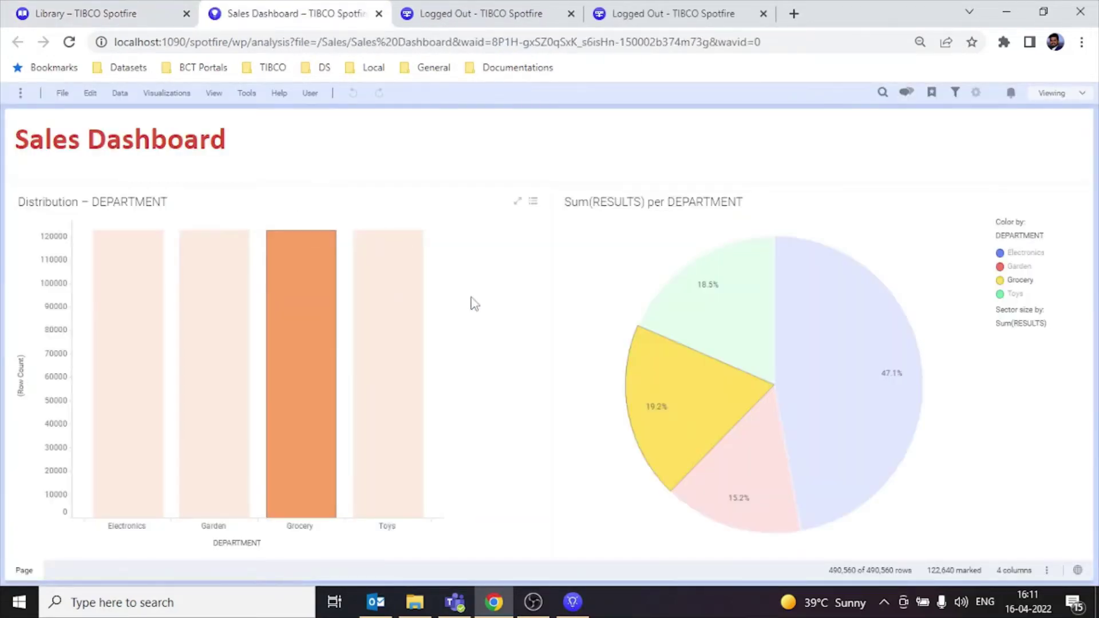
click(496, 314)
click(60, 94)
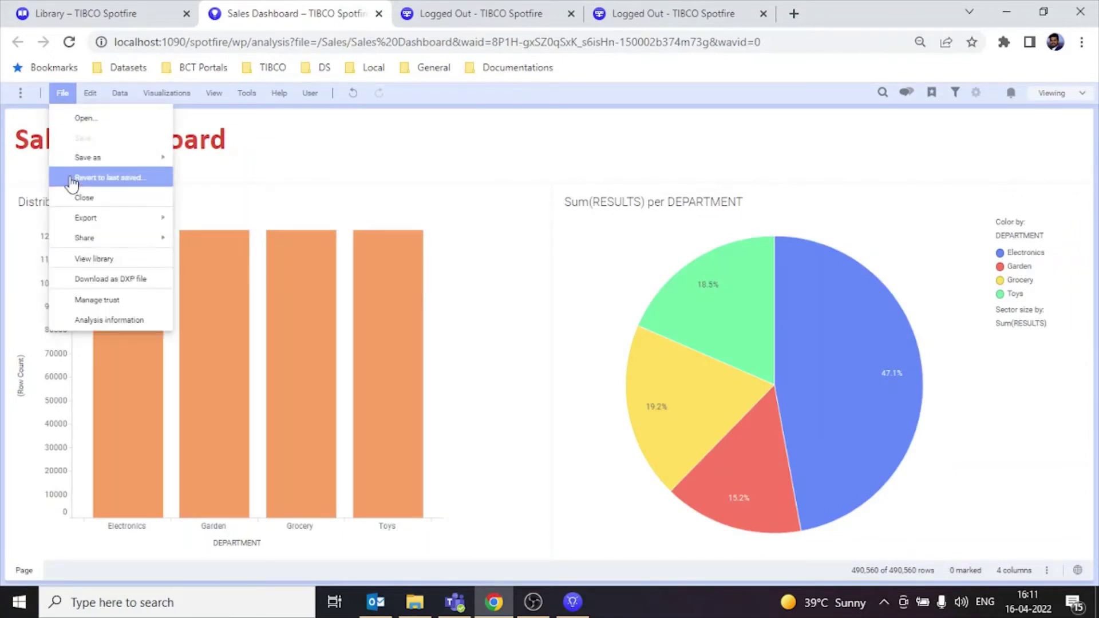
mouse_move(91, 158)
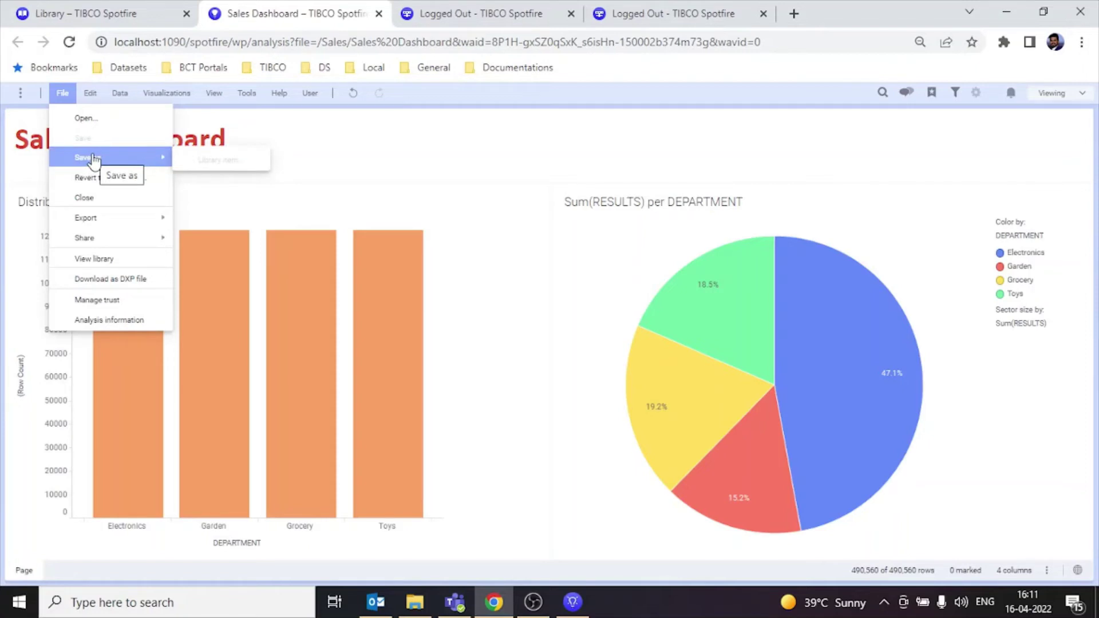
click(533, 602)
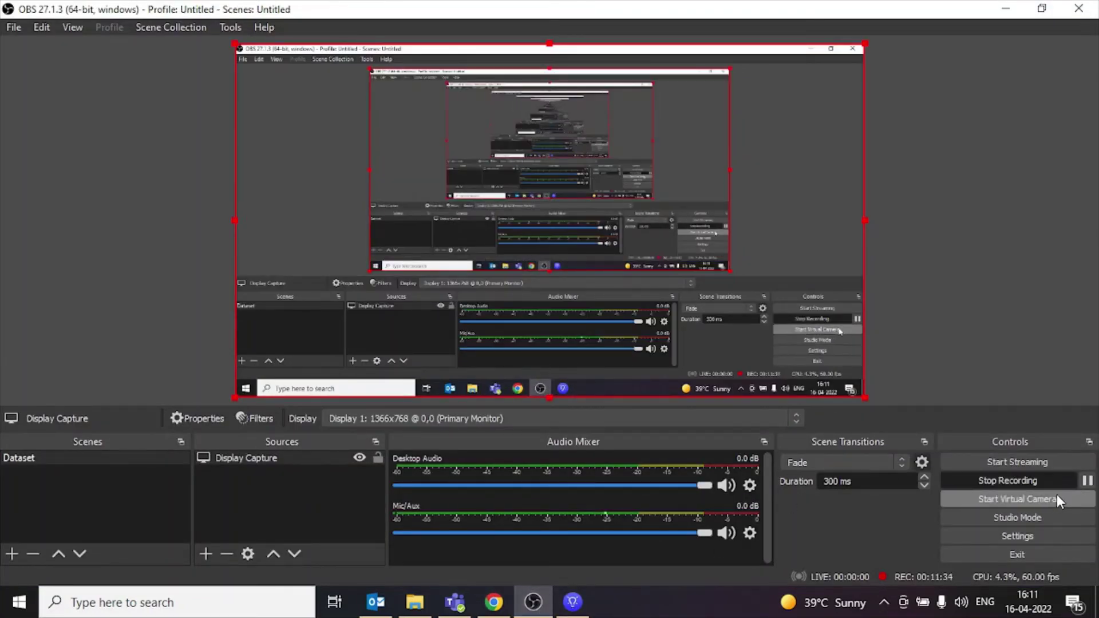
Step: Pause and resume the OBS recording, then go back to the Spotfire login page in Chrome
click(1087, 483)
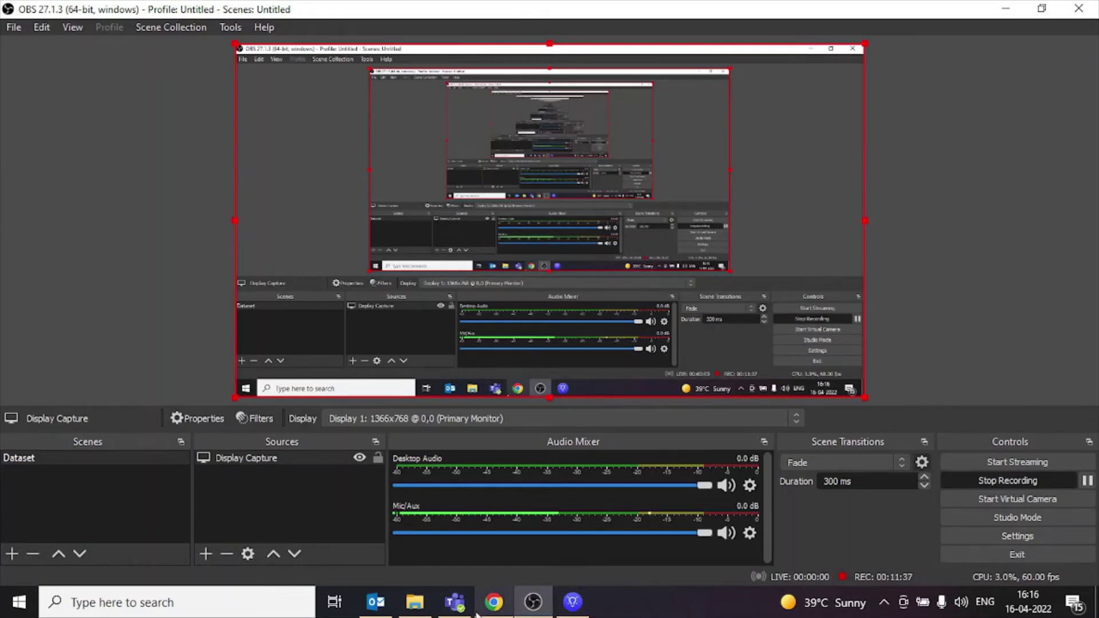
click(493, 601)
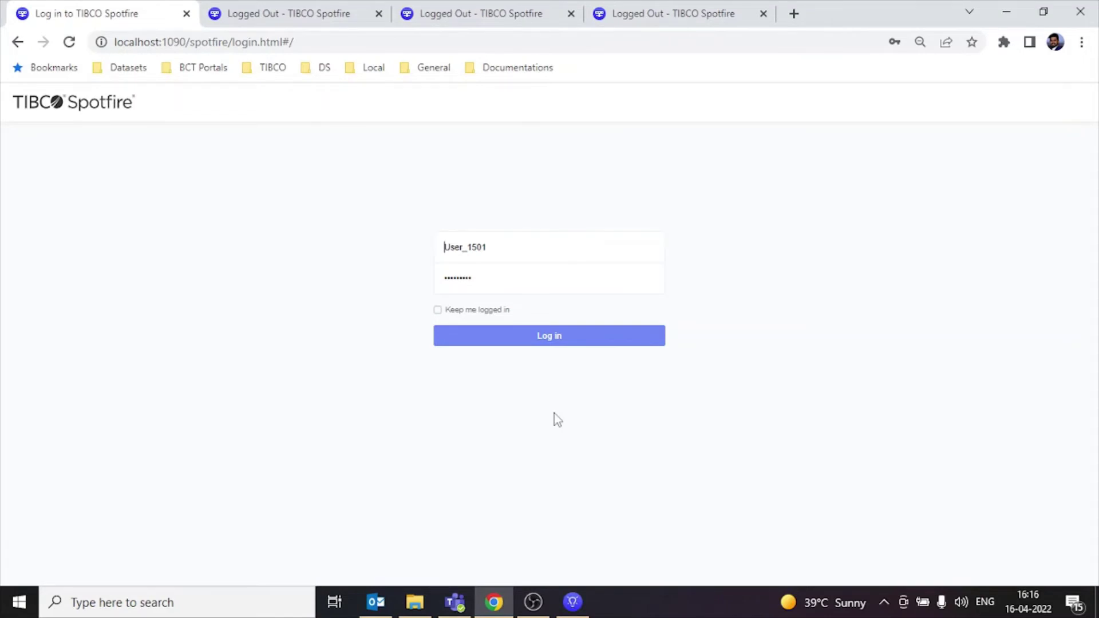
Step: Sign in again and open Sales Dashboard from the library's Sales folder
mouse_move(581, 610)
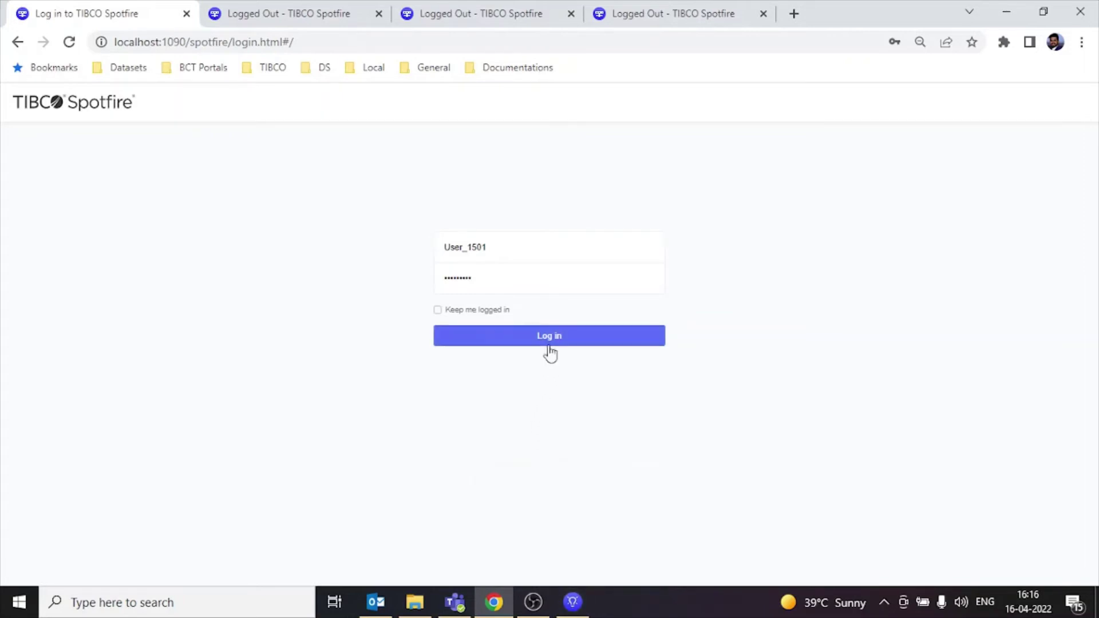
click(477, 337)
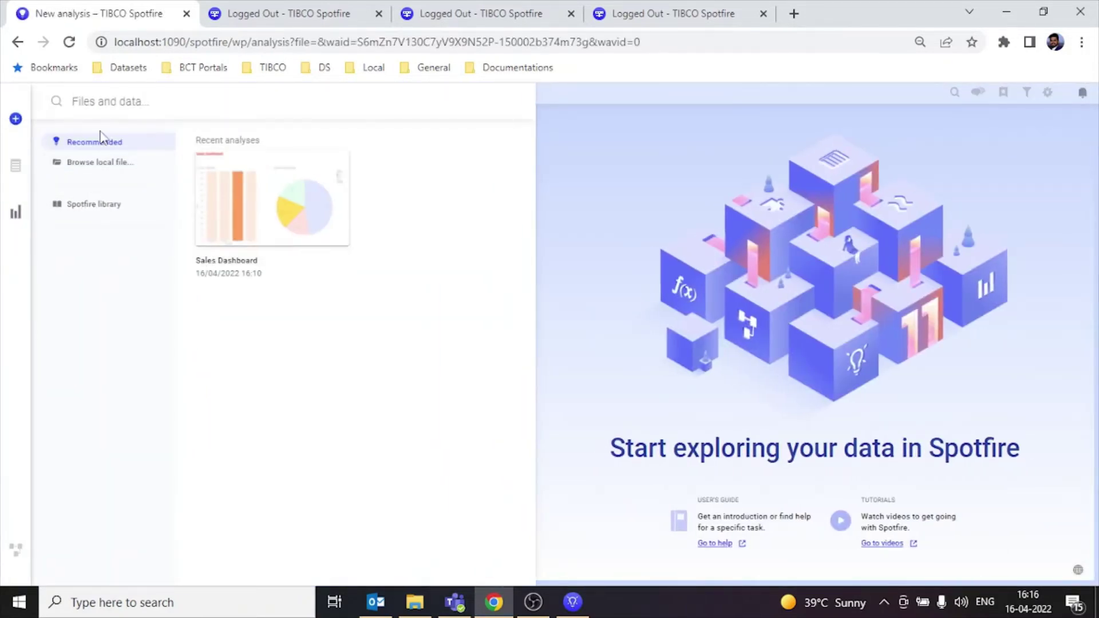
click(81, 213)
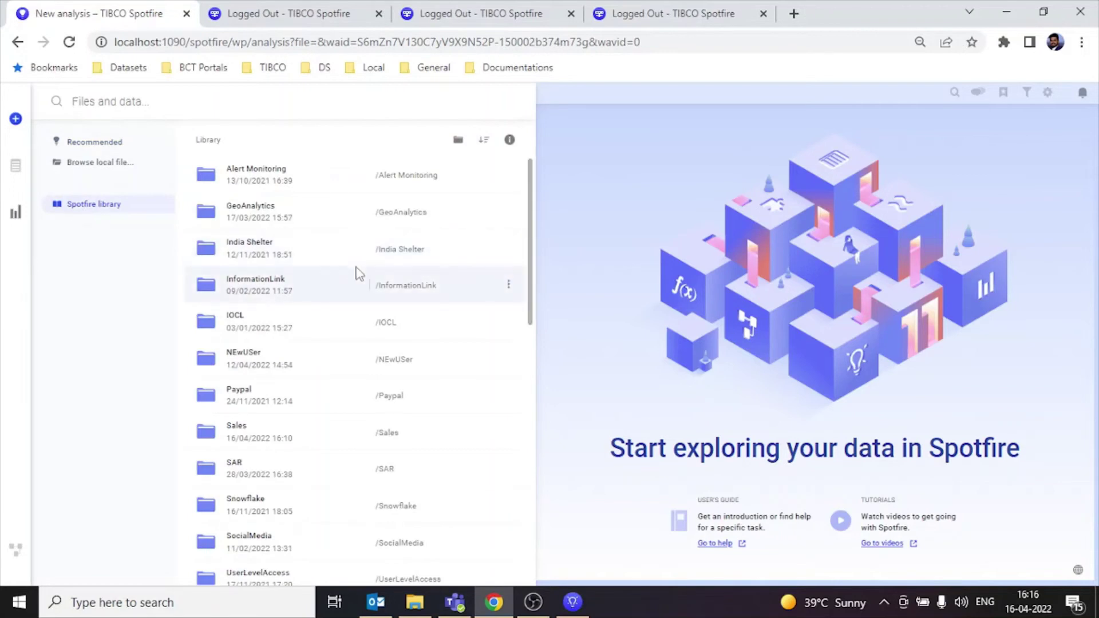
click(256, 435)
click(270, 180)
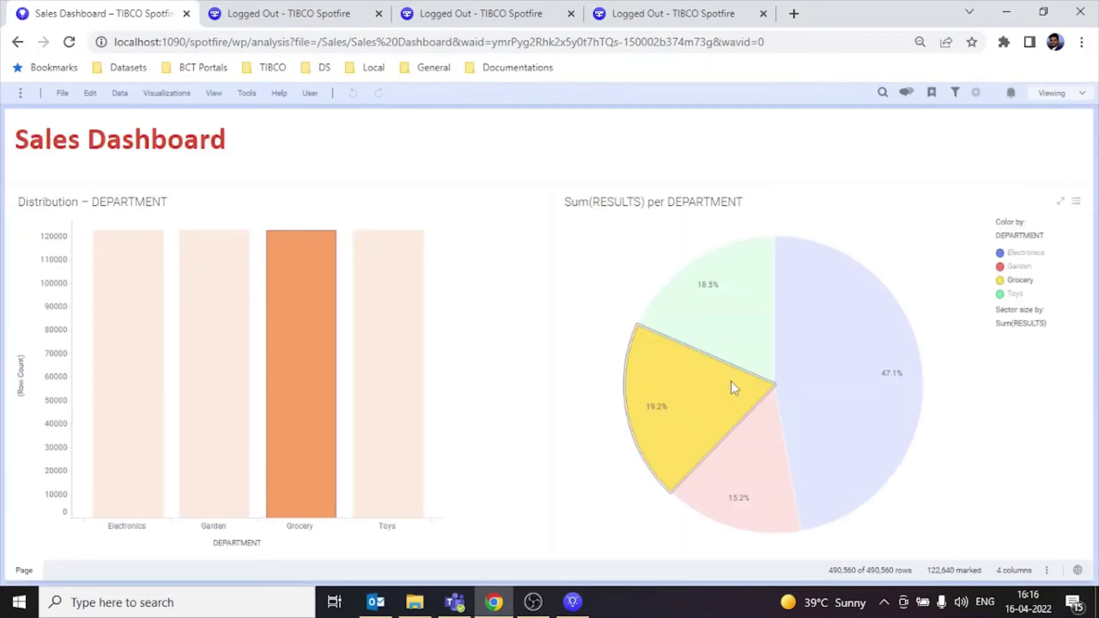
Step: Mark Toys then Electronics in the charts and review the File > Save as options
mouse_move(730, 379)
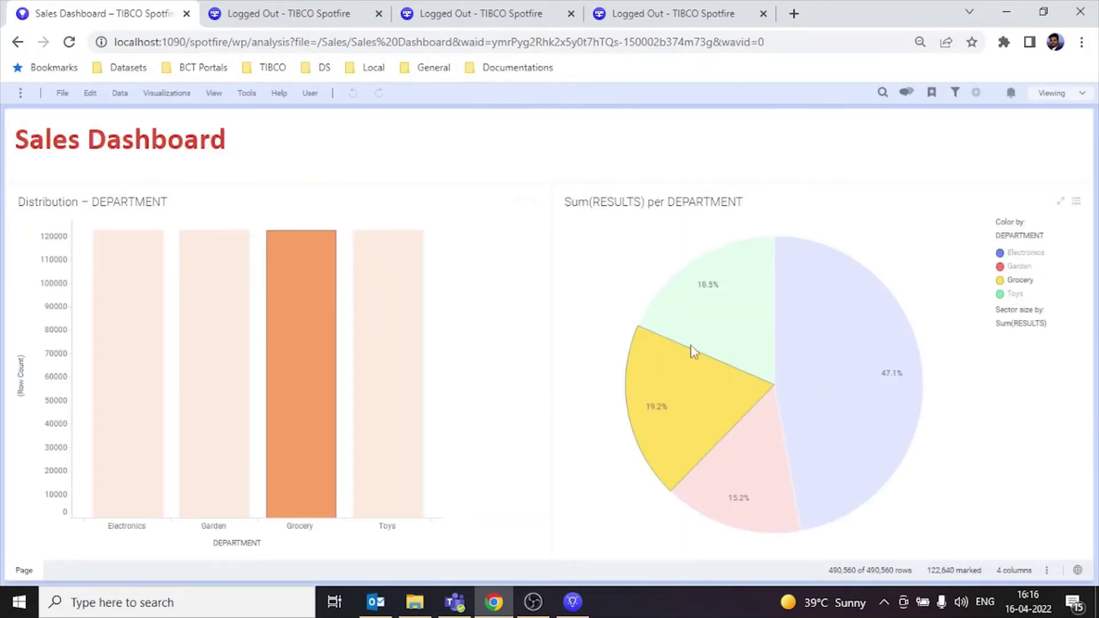
click(726, 343)
click(826, 399)
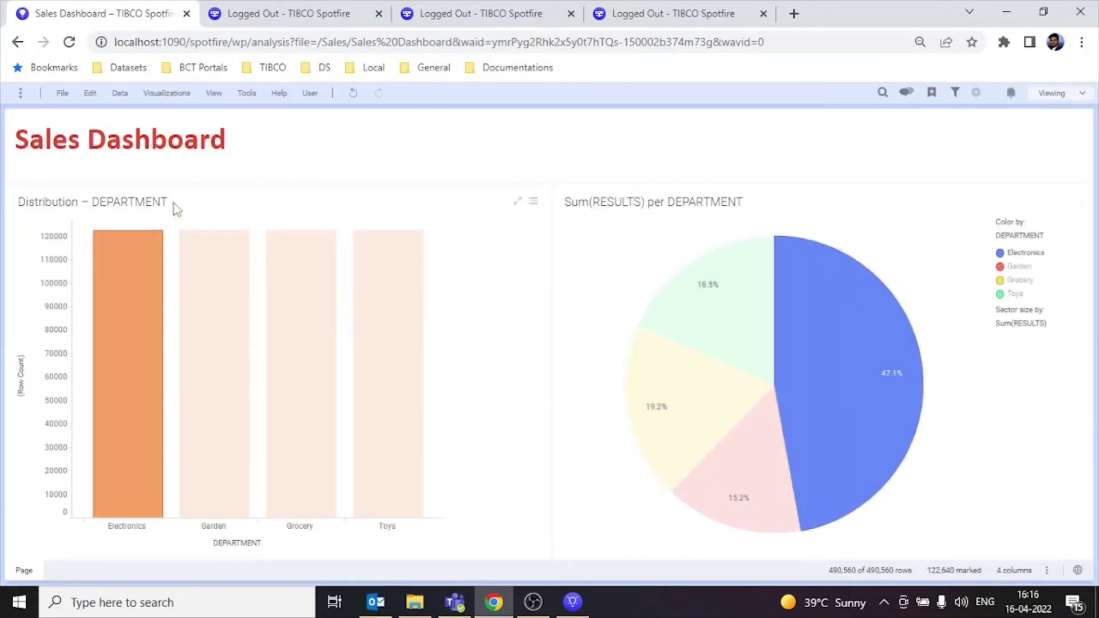
click(62, 93)
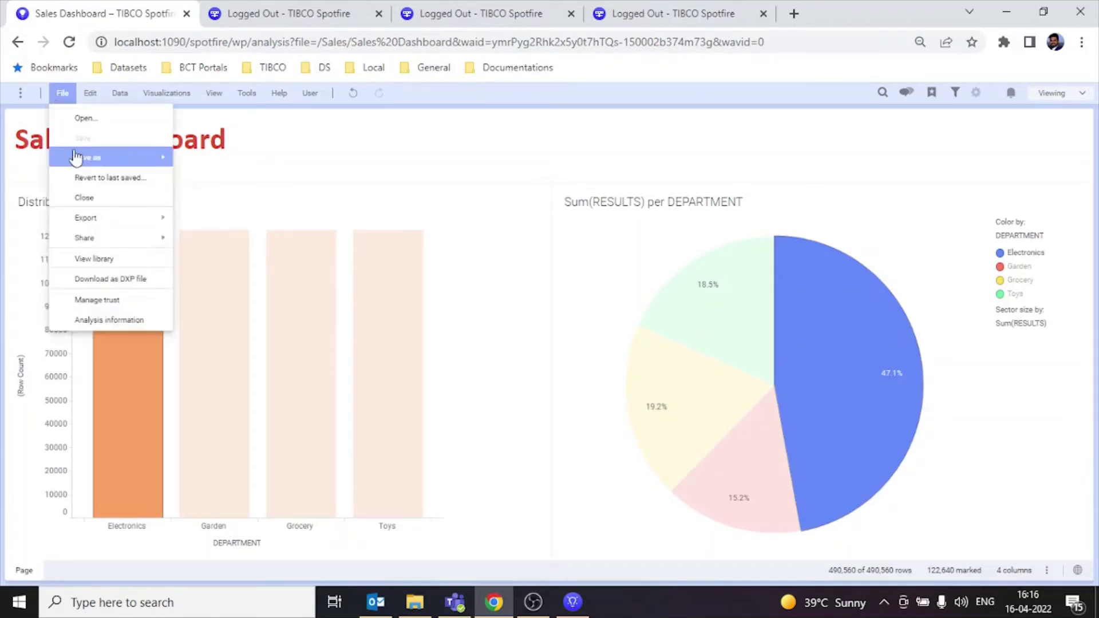
mouse_move(81, 163)
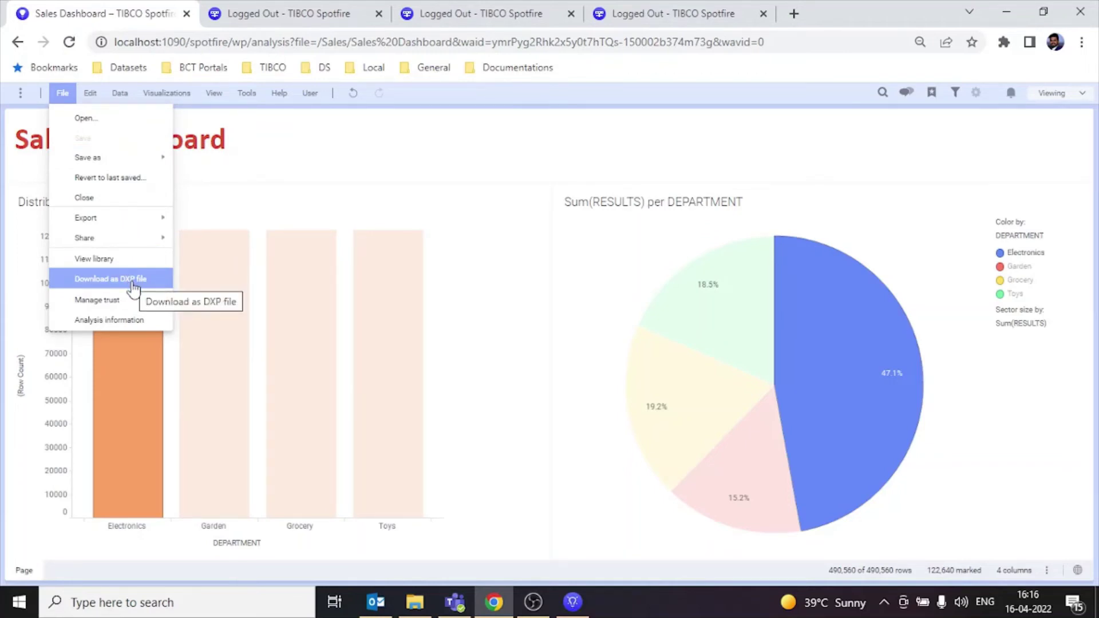
mouse_move(121, 163)
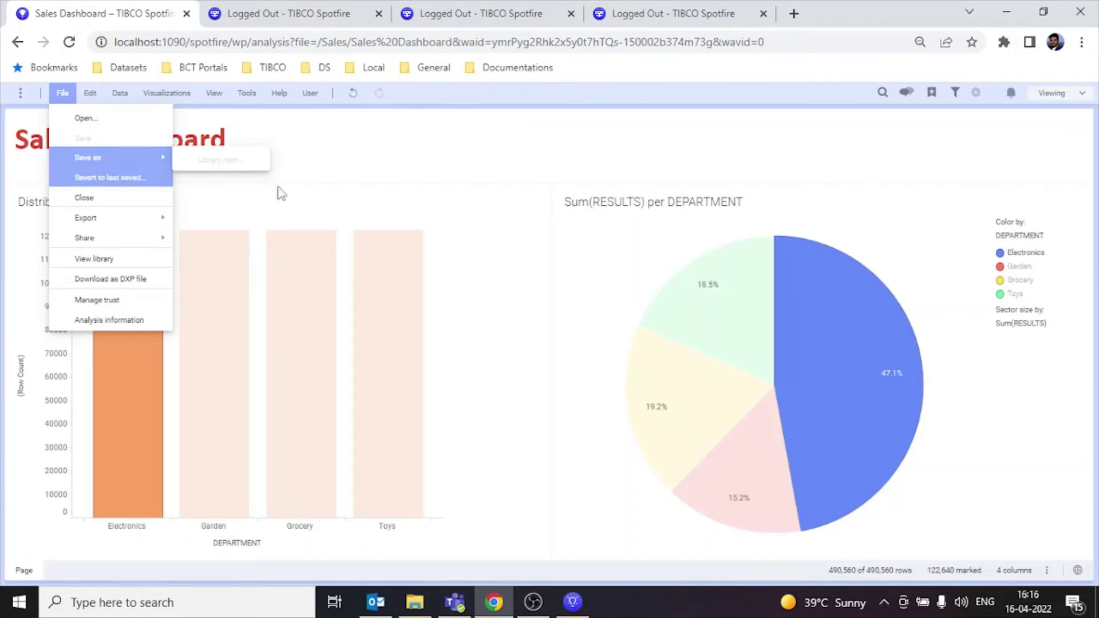
click(696, 163)
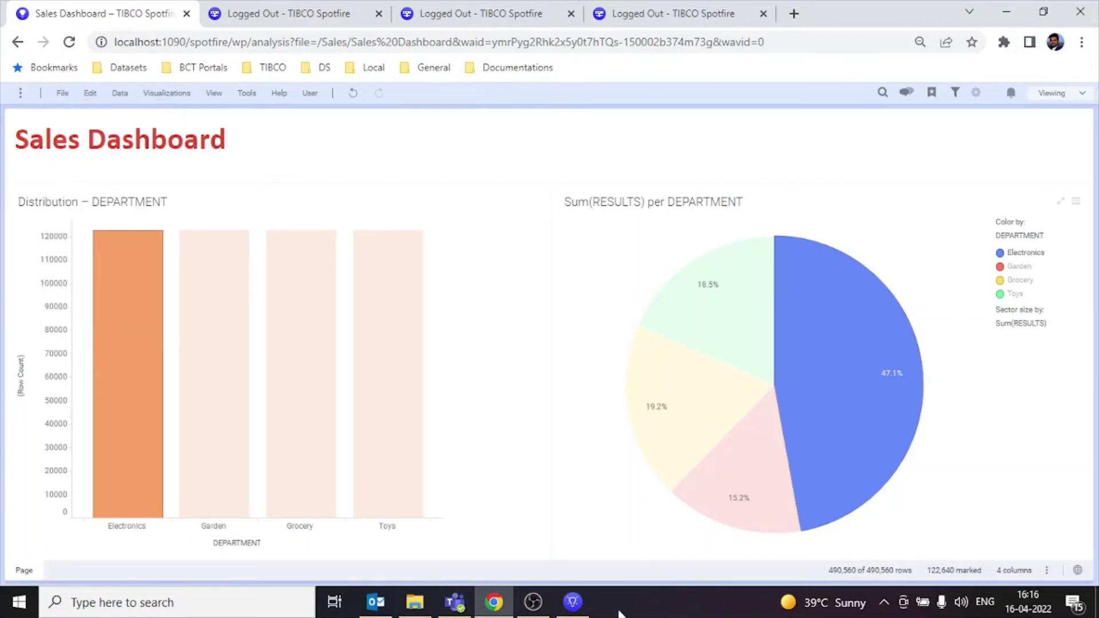
click(573, 602)
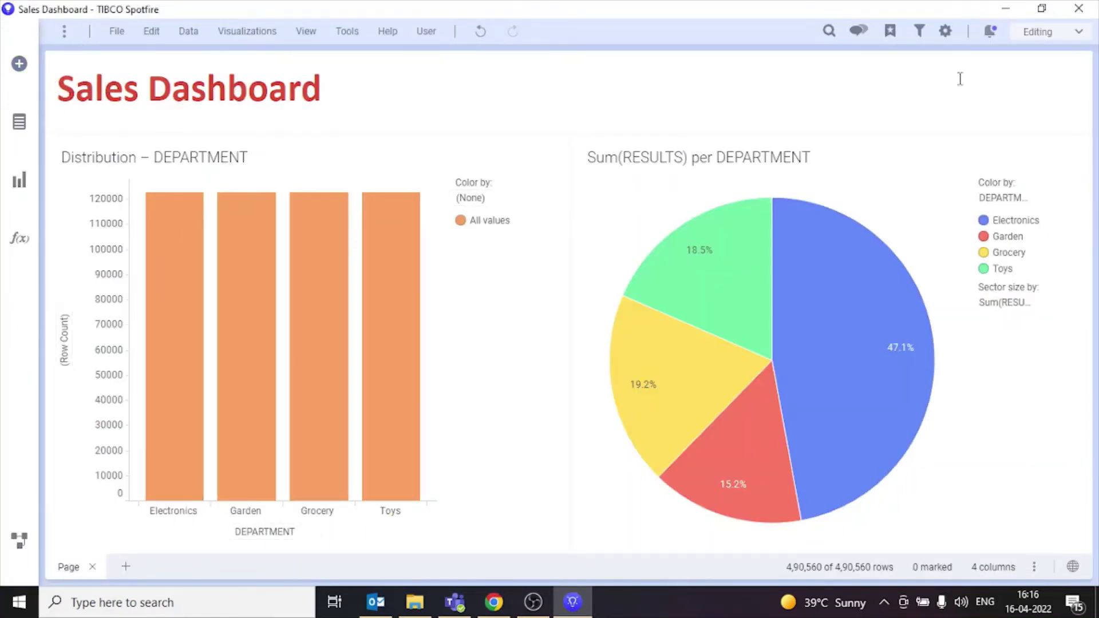
Step: Close the desktop Sales Dashboard and relaunch TIBCO Spotfire Analyst via a 'spot' Start search
click(1078, 9)
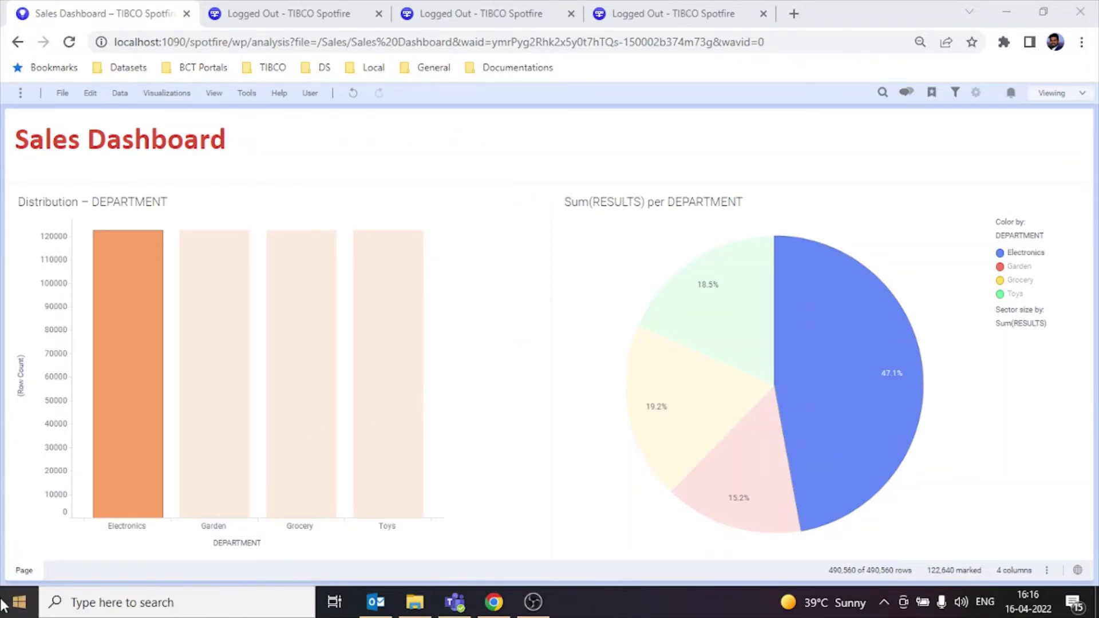
click(10, 608)
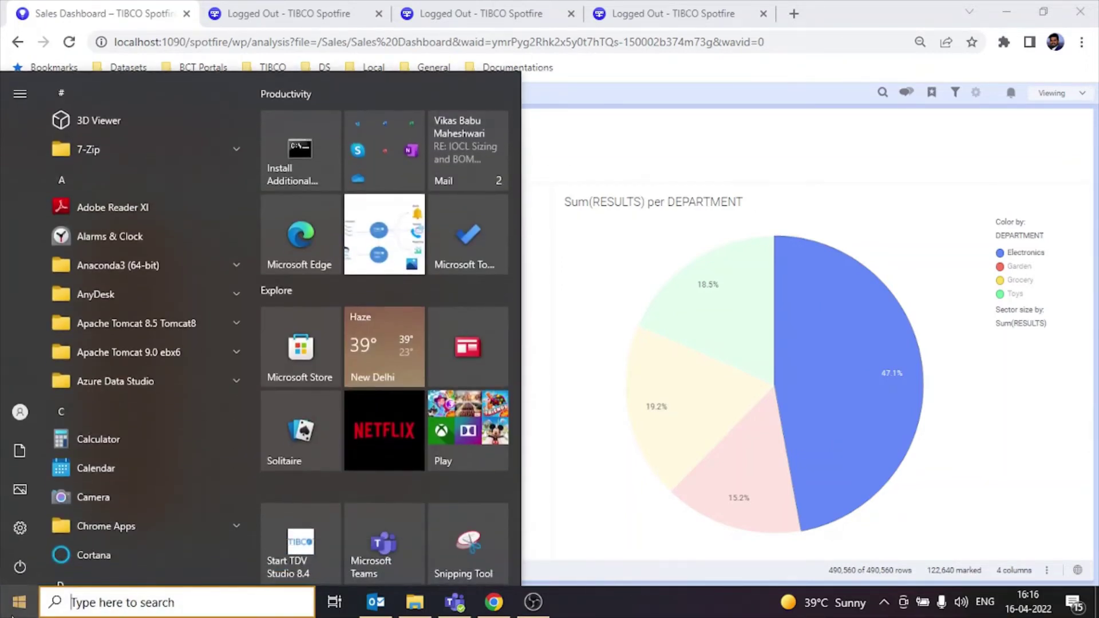
text(spot)
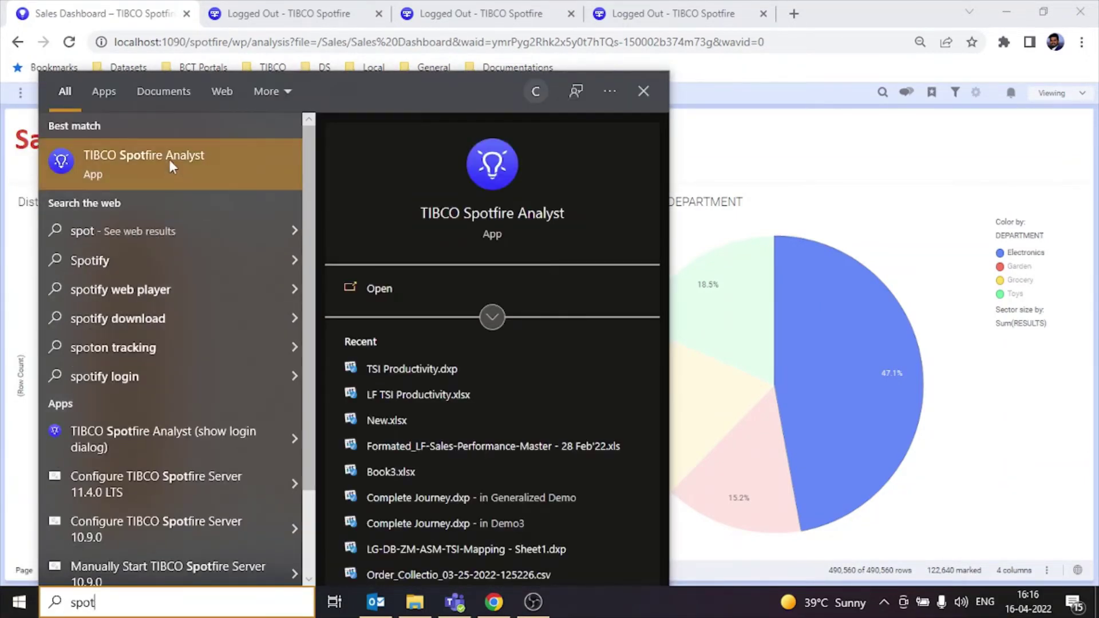
click(170, 163)
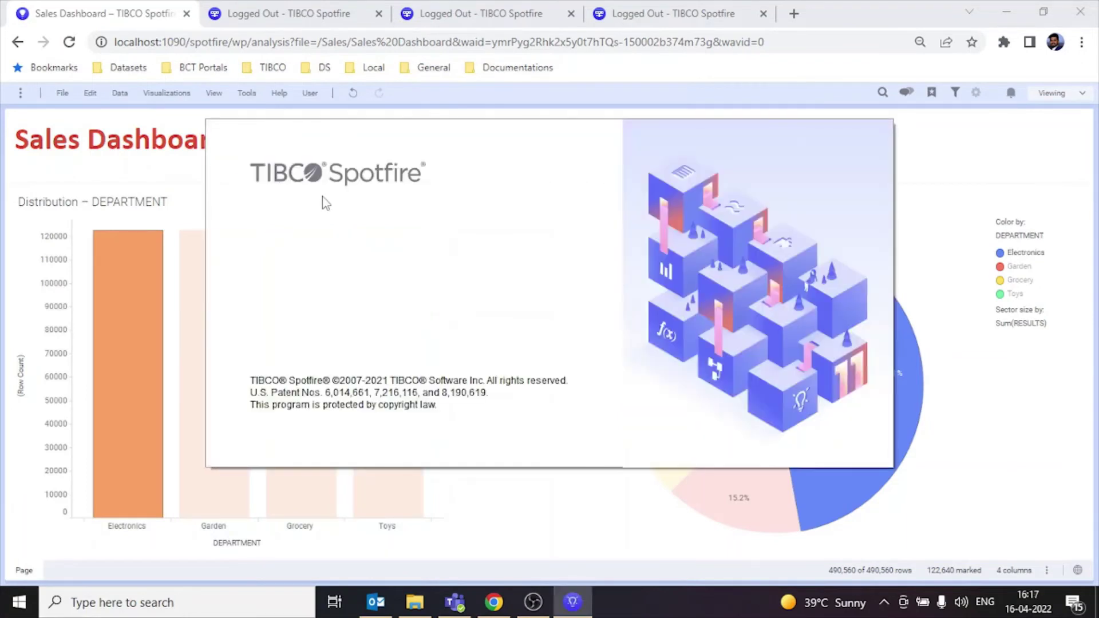
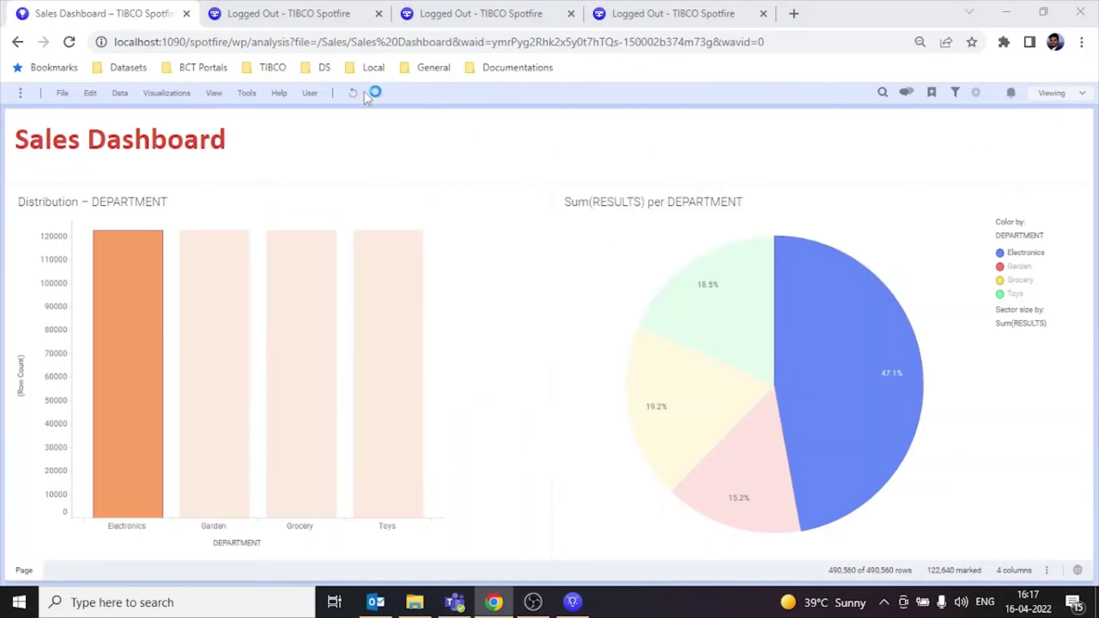
Step: Log out of the web player and return to the login page
click(310, 93)
click(344, 143)
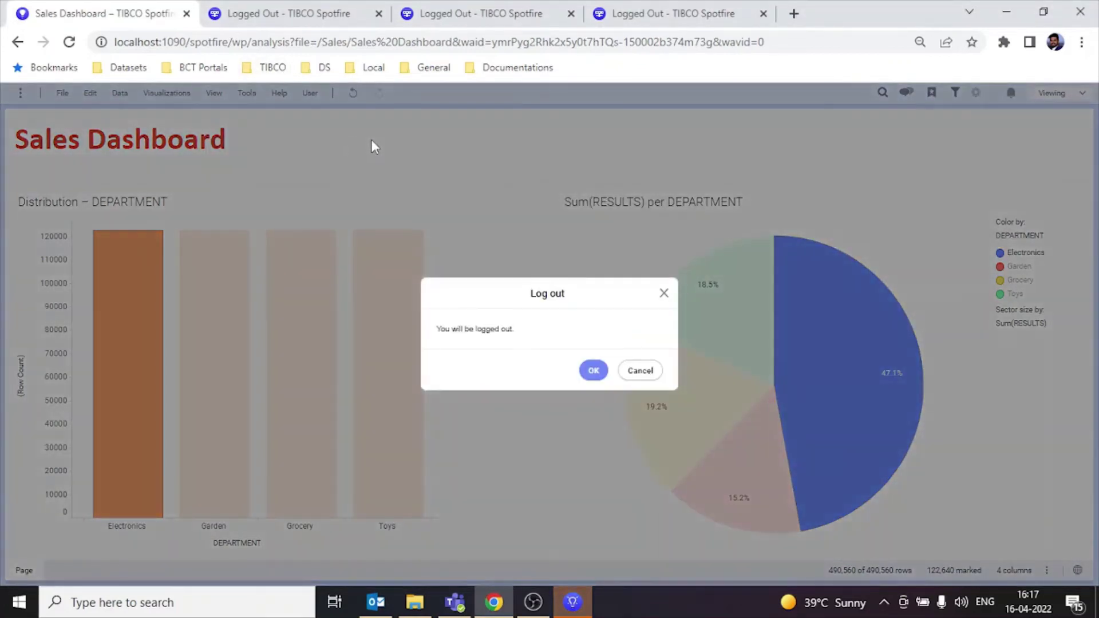
click(593, 370)
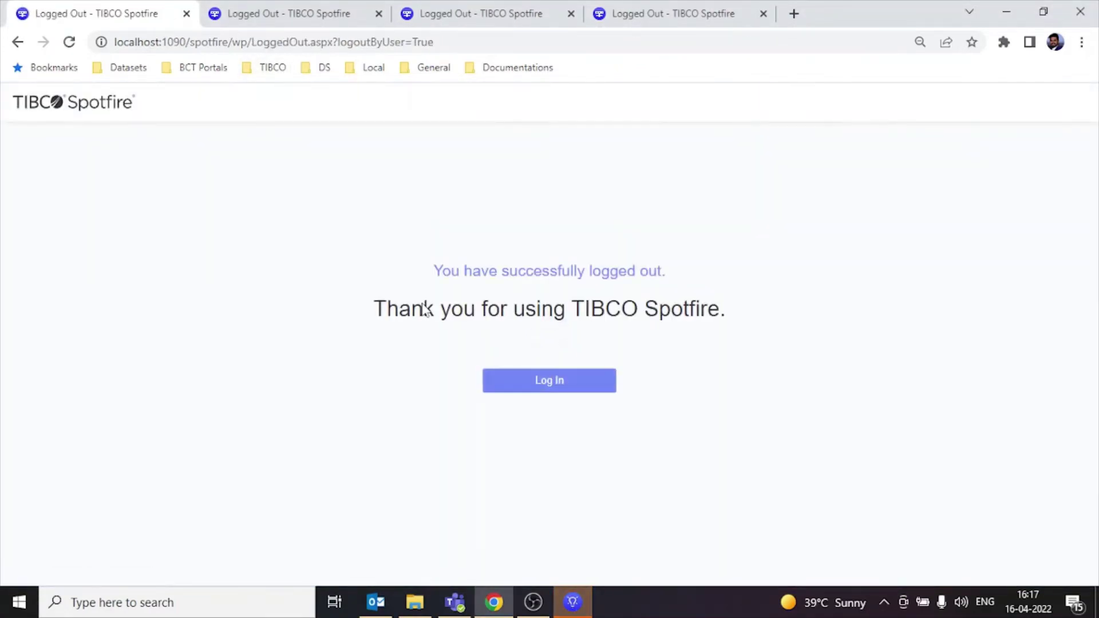
click(560, 390)
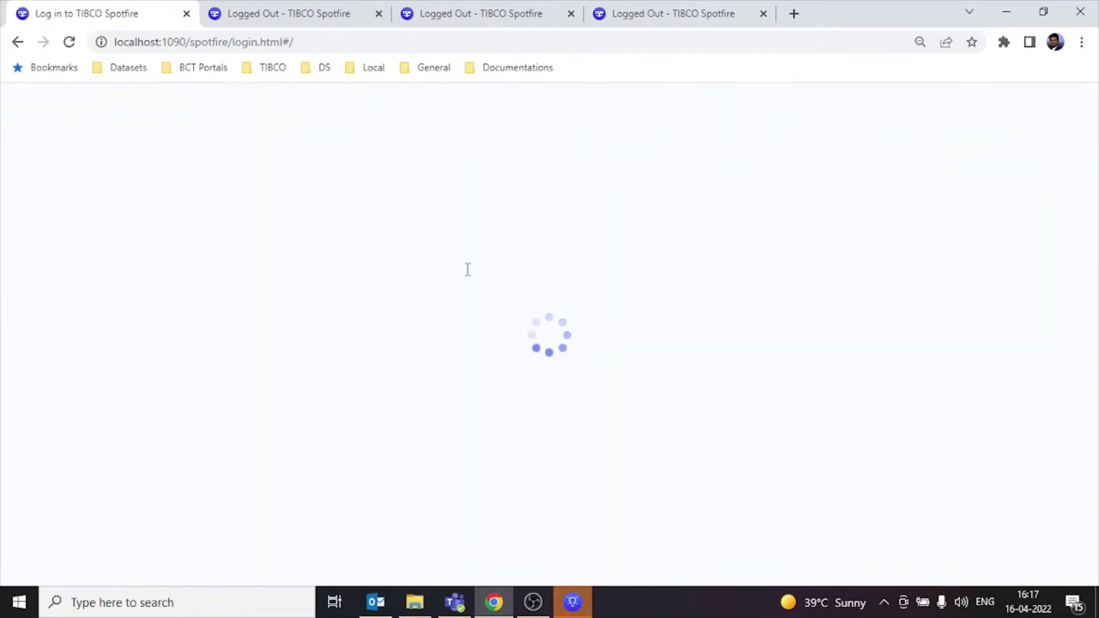
Step: Sign in as the Accounts user with the account password, then switch to the Spotfire desktop app
double_click(527, 248)
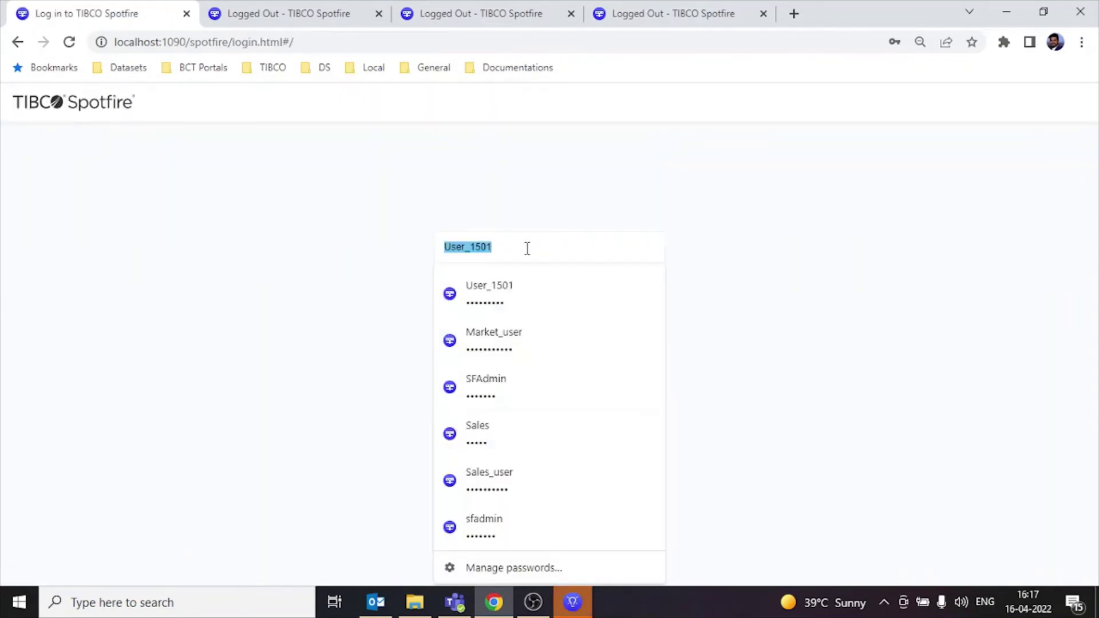
text(Account)
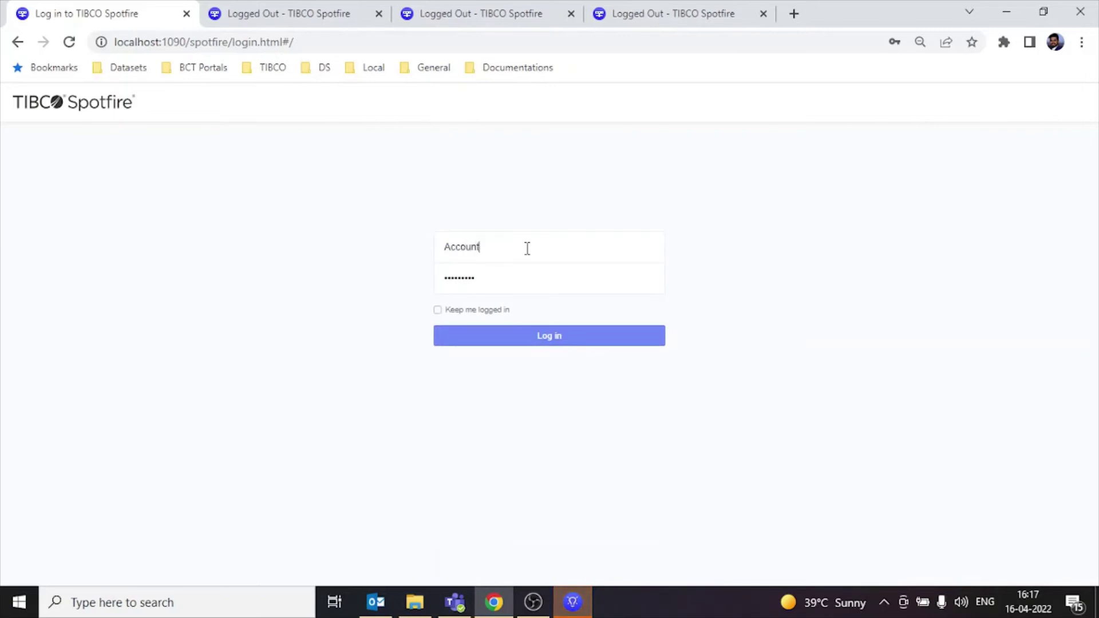
text(S)
key(BackSpace)
text(s_user)
key(ctrl+a)
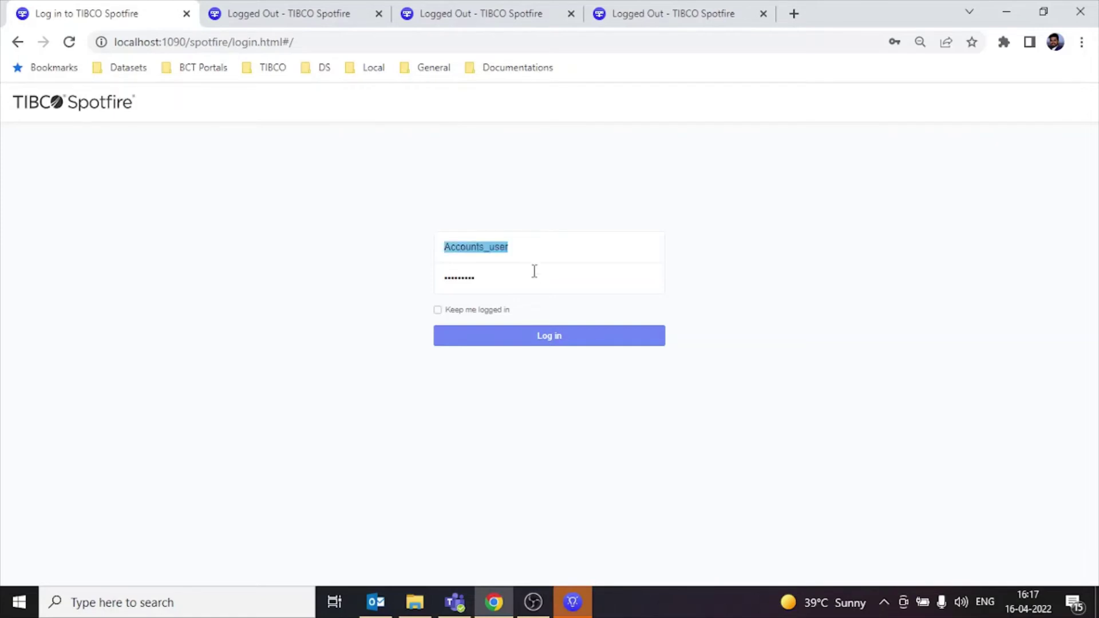
click(535, 272)
key(ctrl+a)
key(ctrl+v)
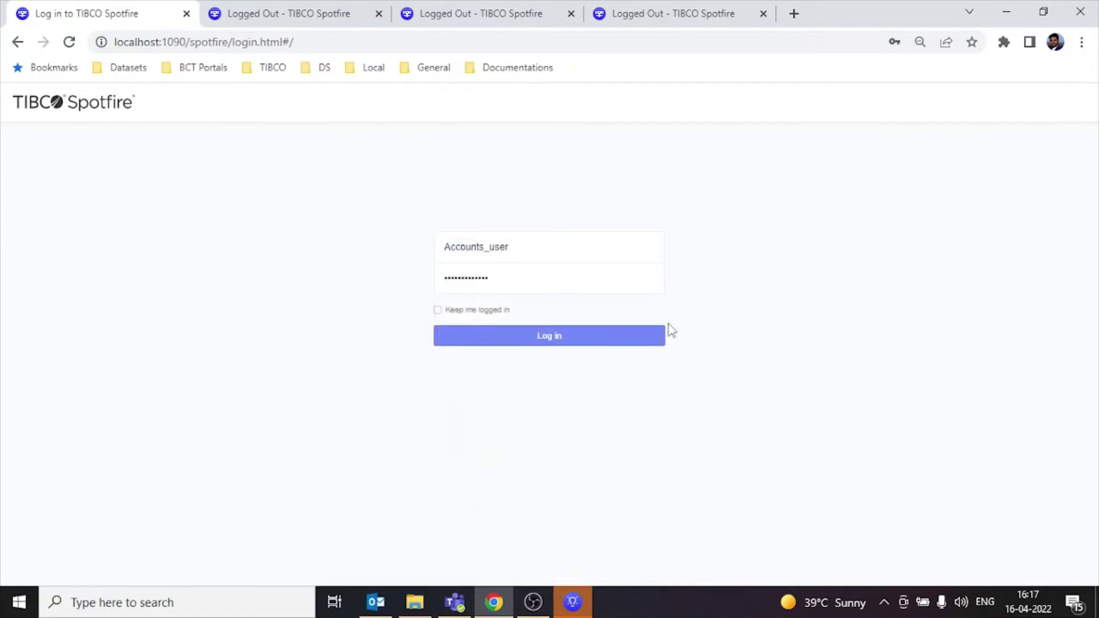
click(619, 342)
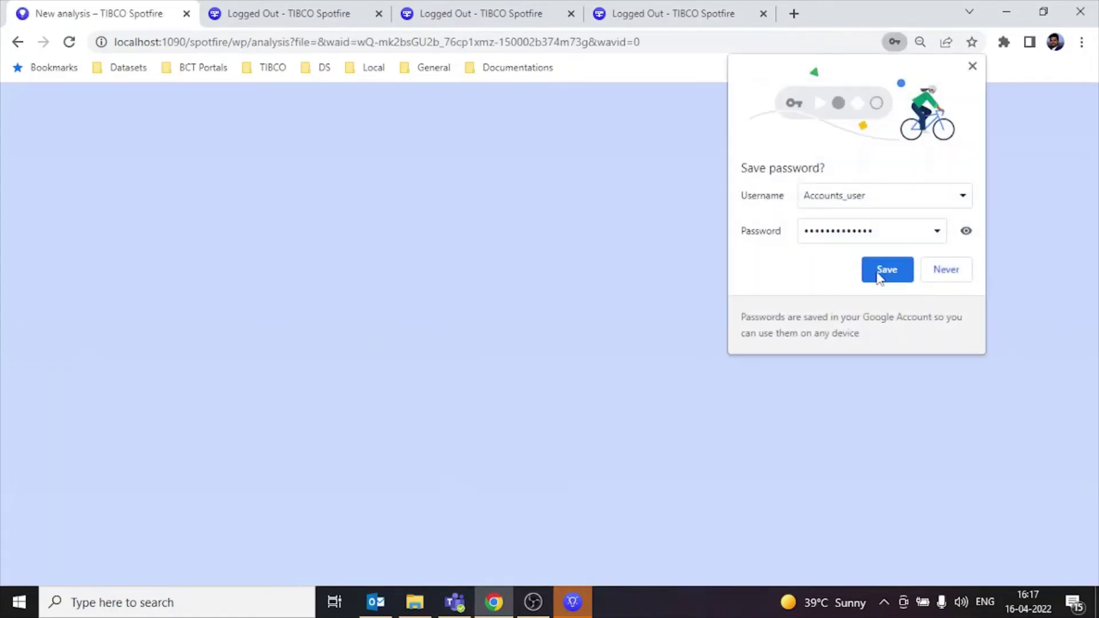
click(880, 278)
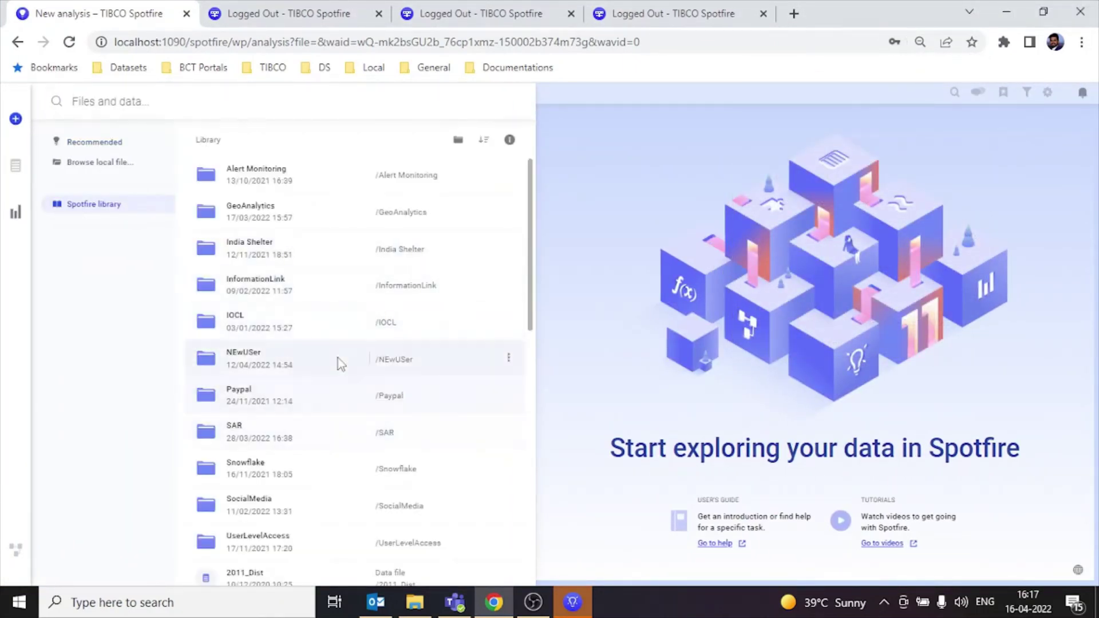
key(Escape)
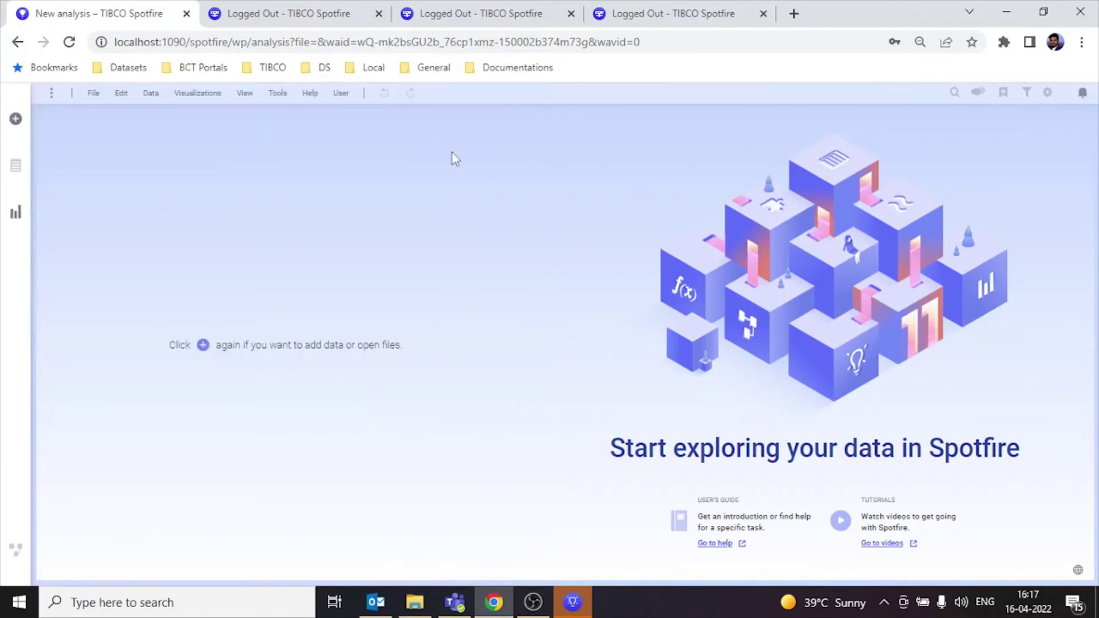
click(570, 13)
click(570, 13)
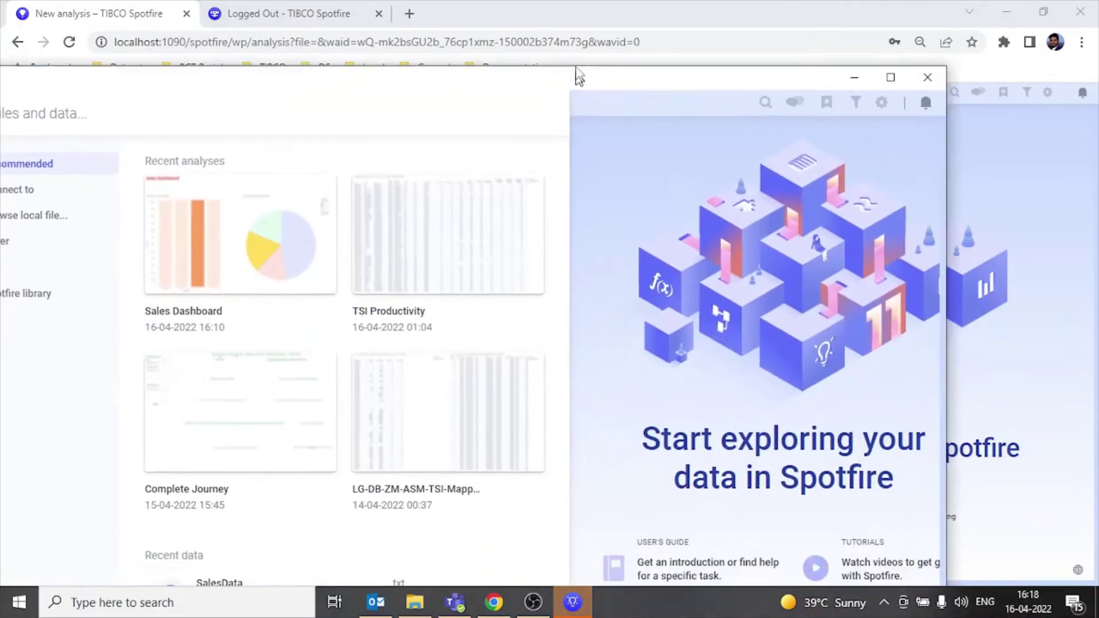
Step: Add StoresData.xls's LocationsData worksheet to the analysis as a new data table
drag(578, 75, 704, 6)
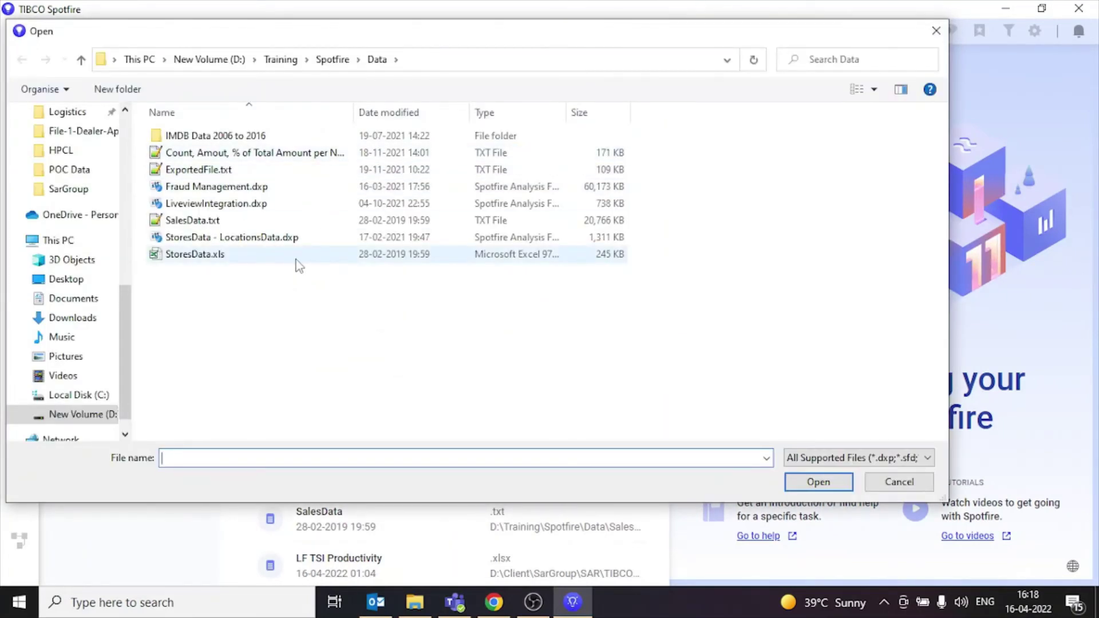
click(296, 258)
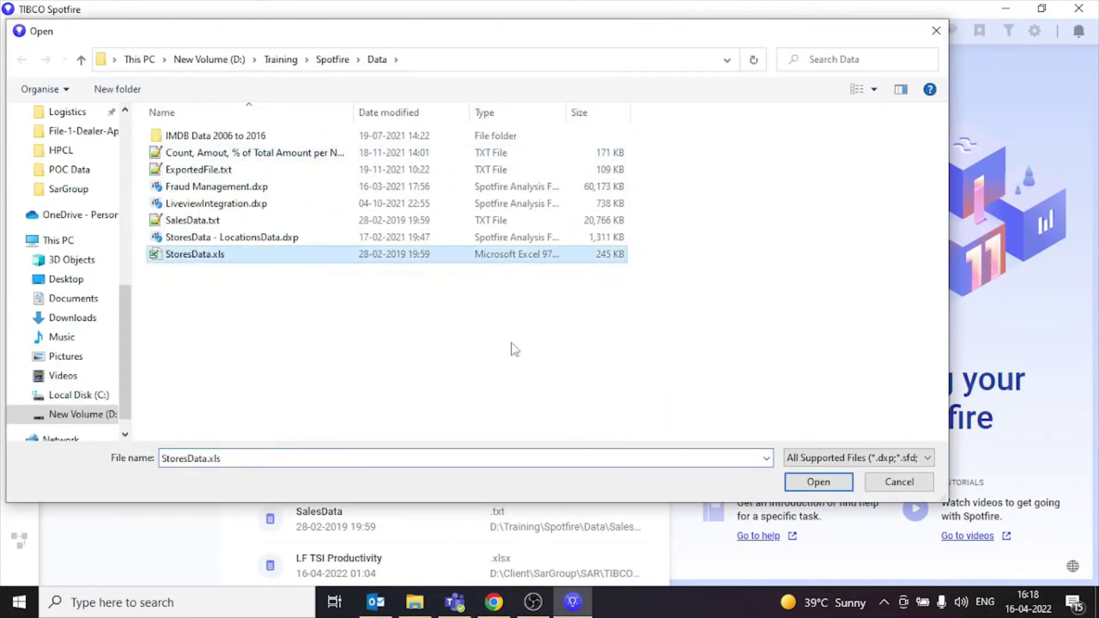
click(799, 482)
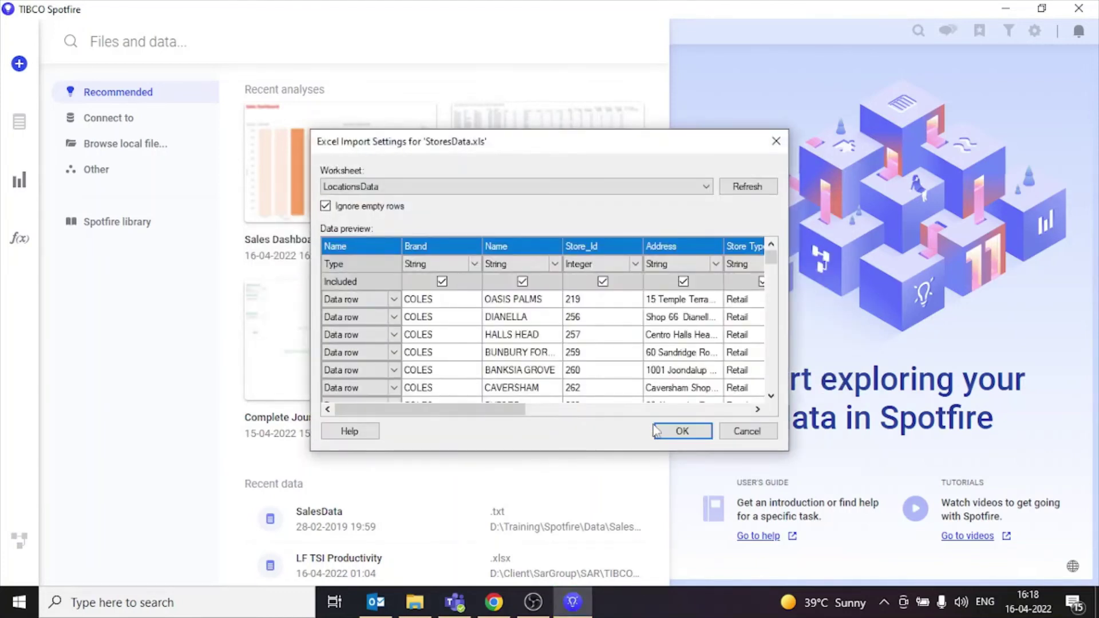
click(680, 431)
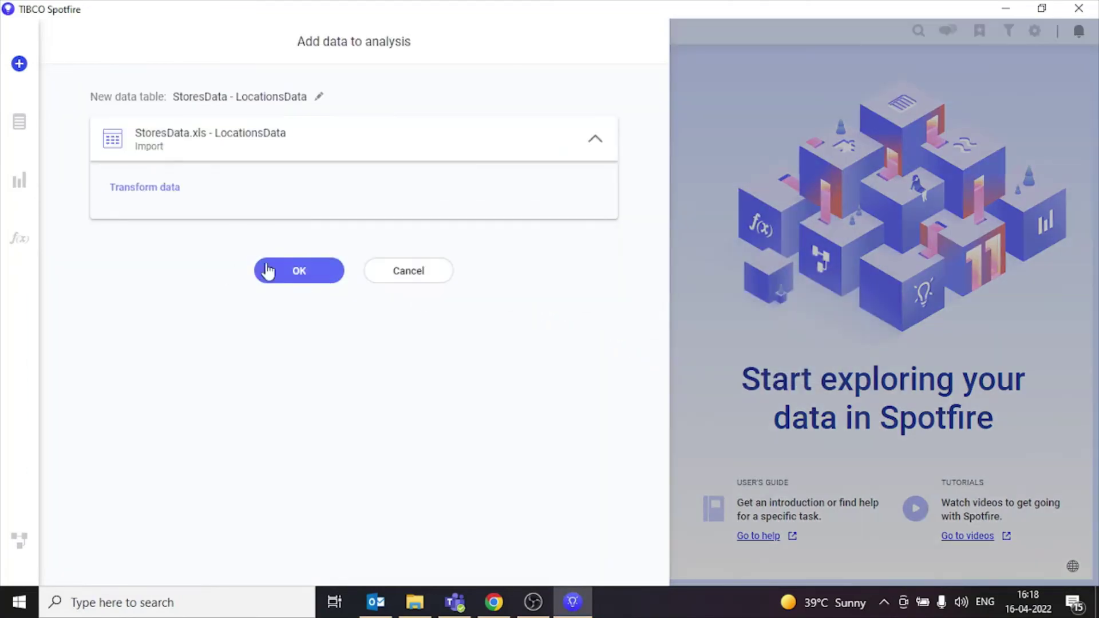
click(267, 272)
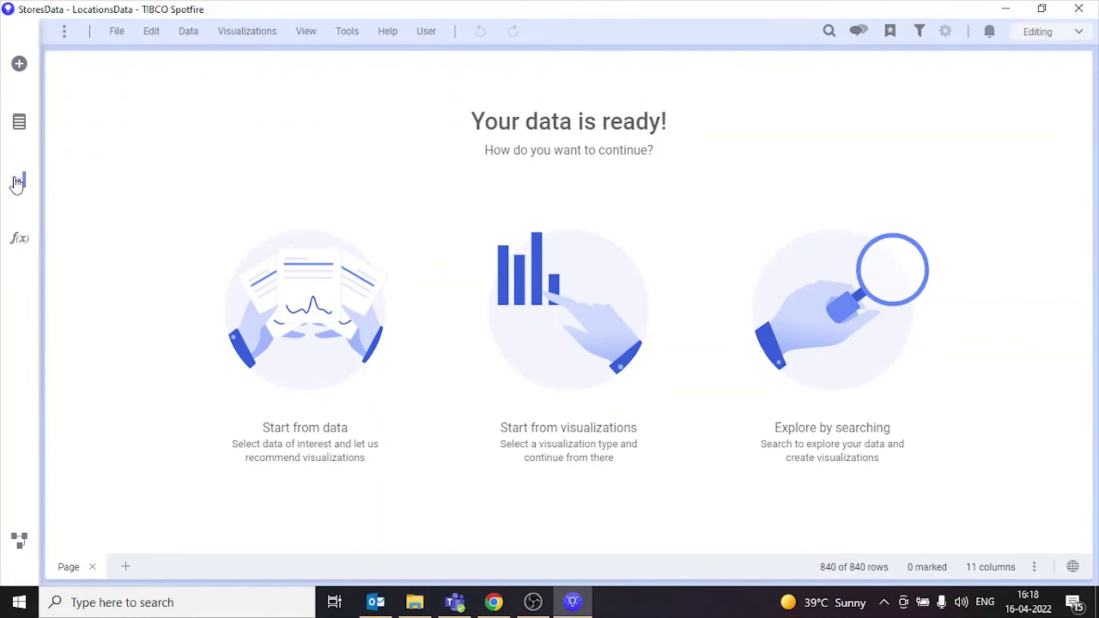
Step: Replace the default bar chart with a map chart of store locations
click(17, 182)
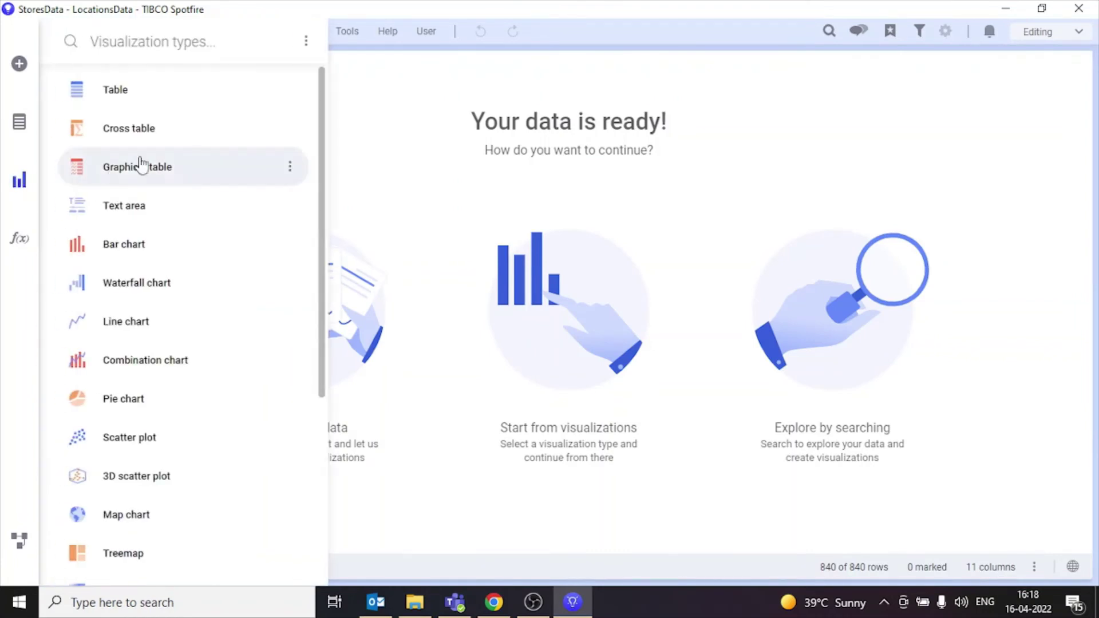
key(Escape)
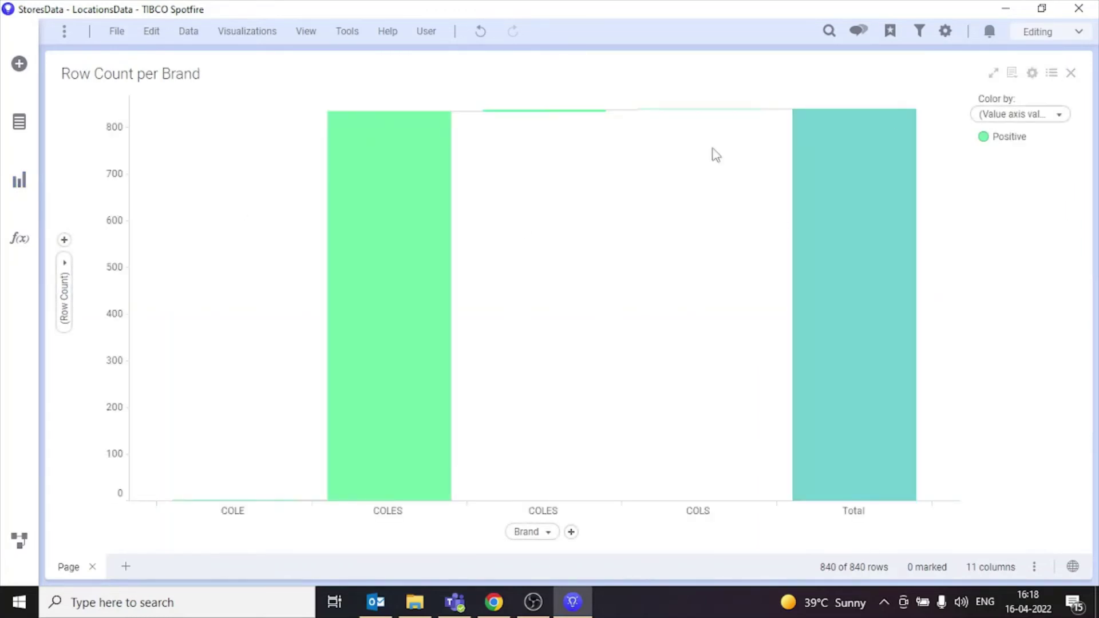
click(14, 130)
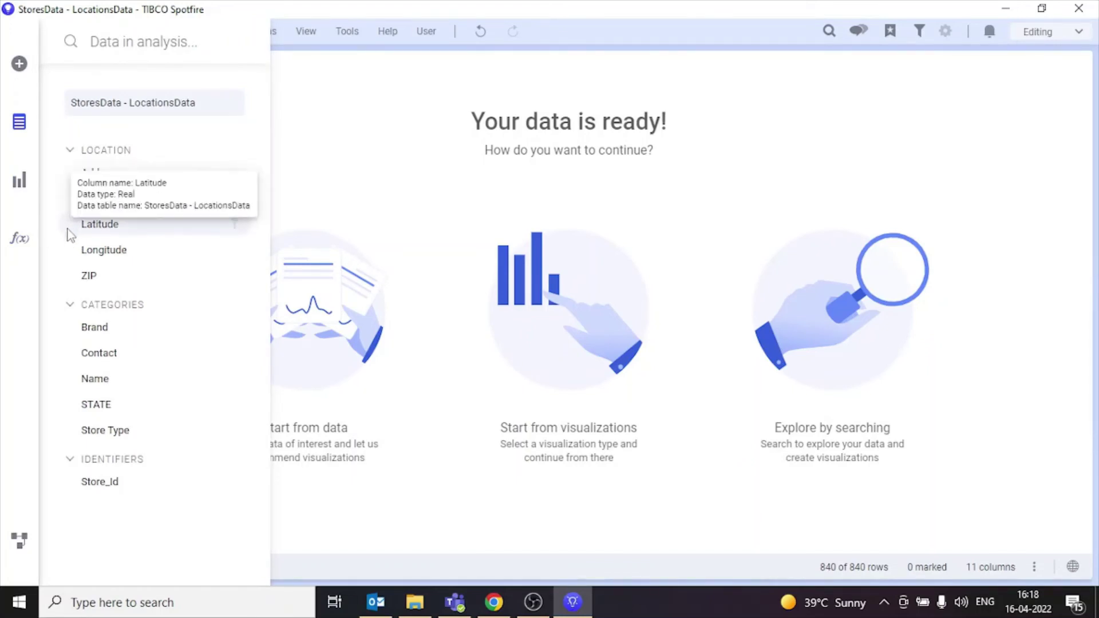
click(21, 72)
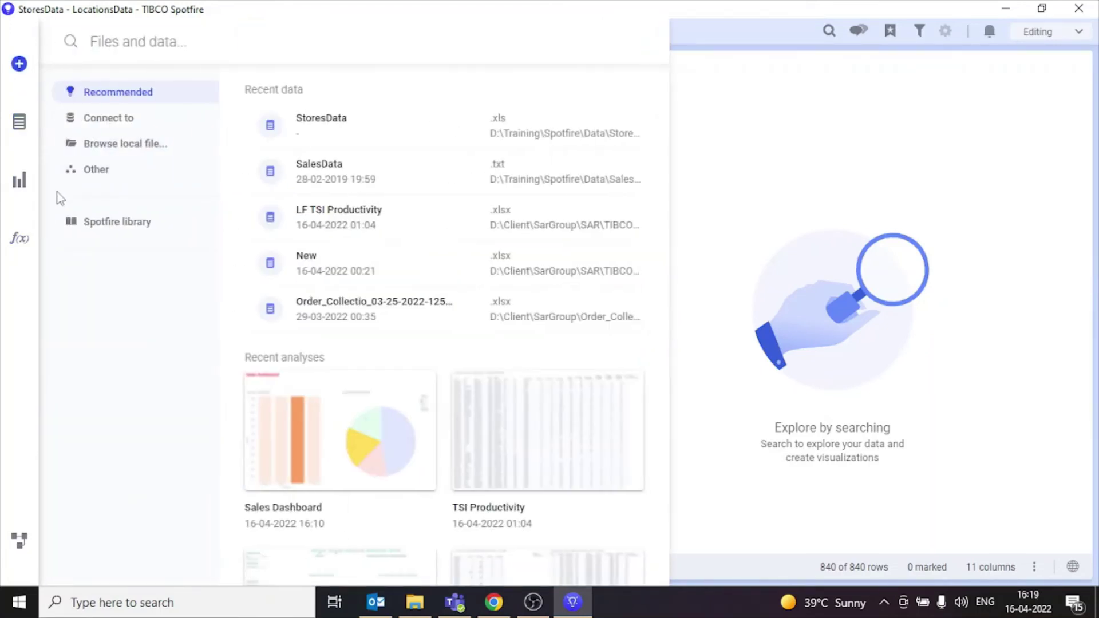
click(21, 181)
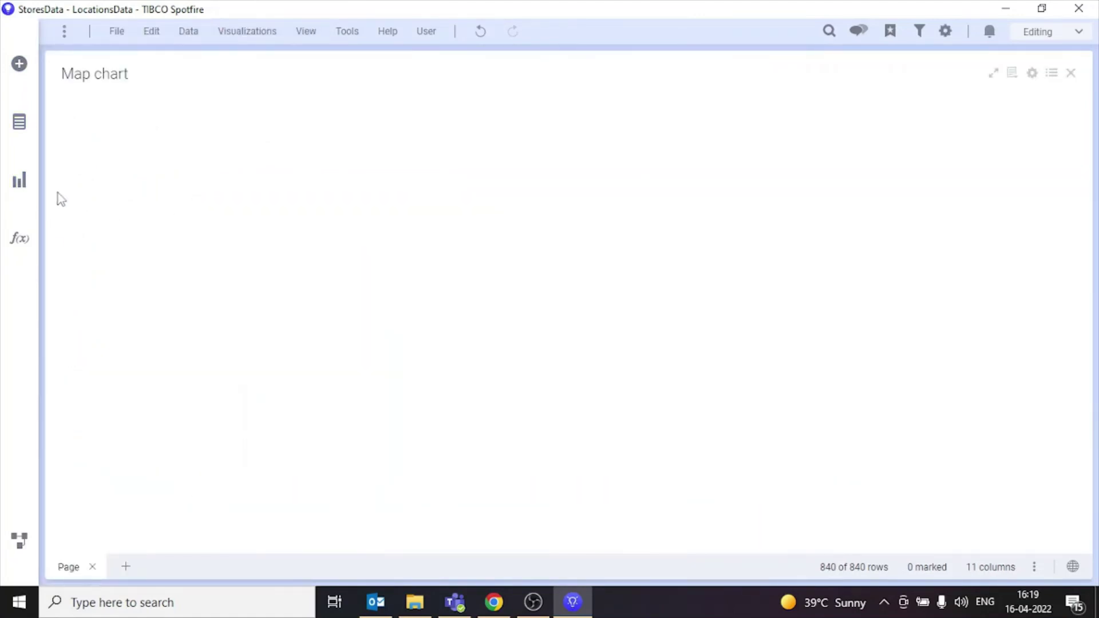
click(22, 182)
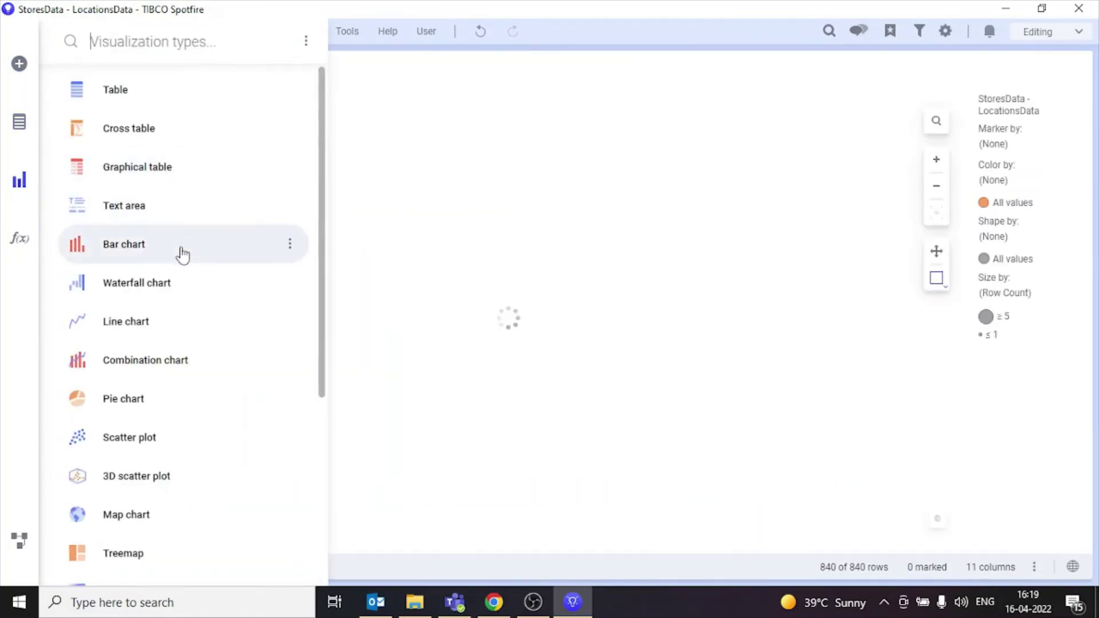
Step: Add a UniqueCount(Brand) per STATE pie chart and a text area, placing the text area on top and the pie bottom-right
click(215, 410)
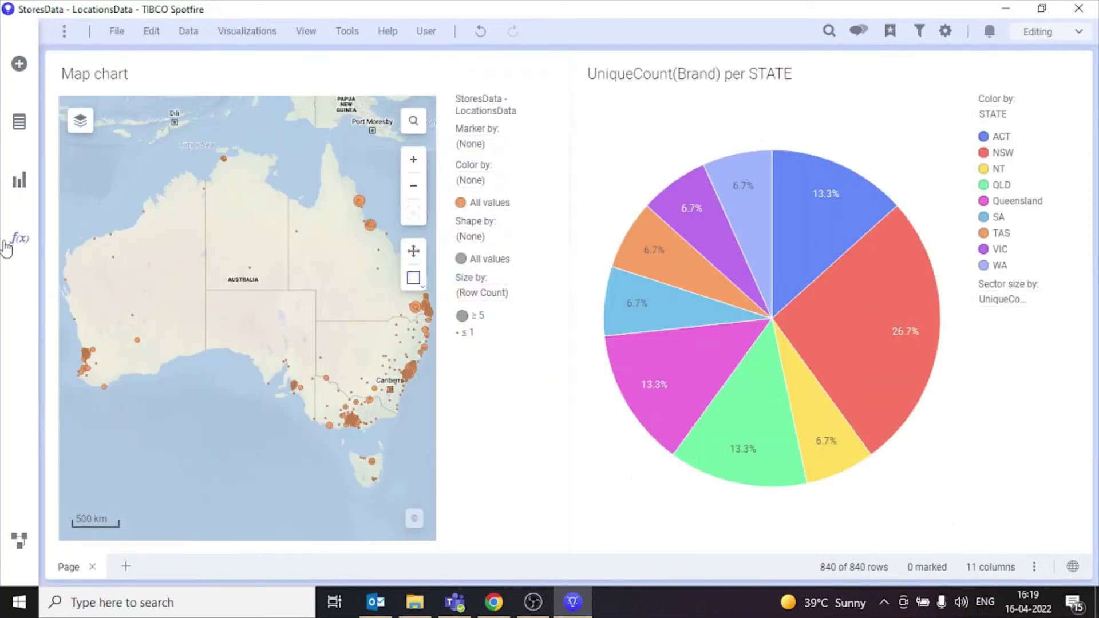
click(18, 181)
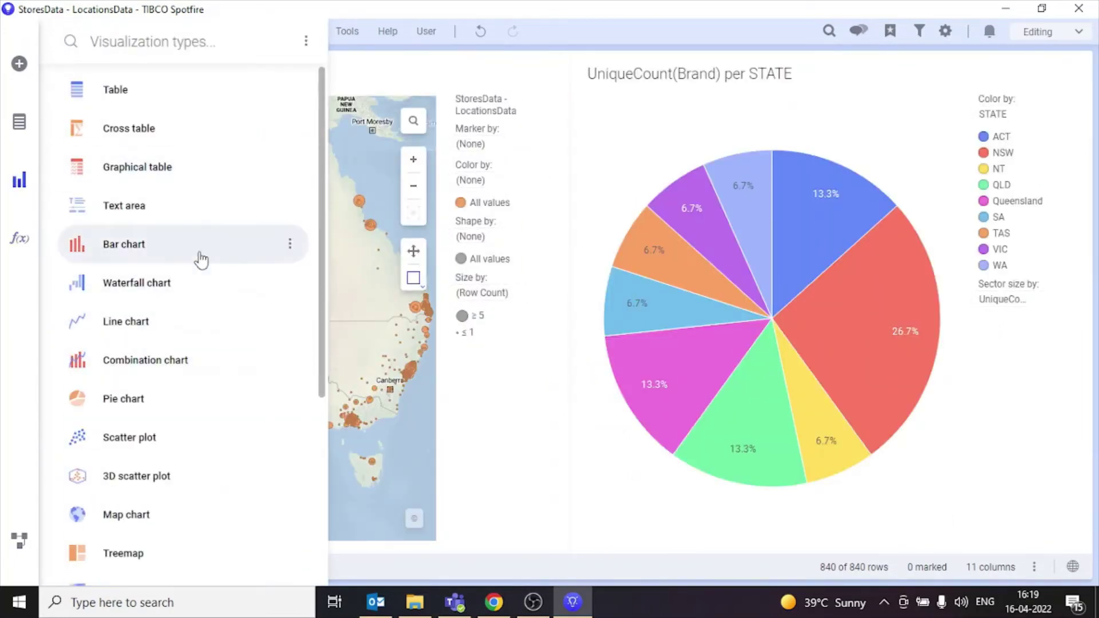
key(Escape)
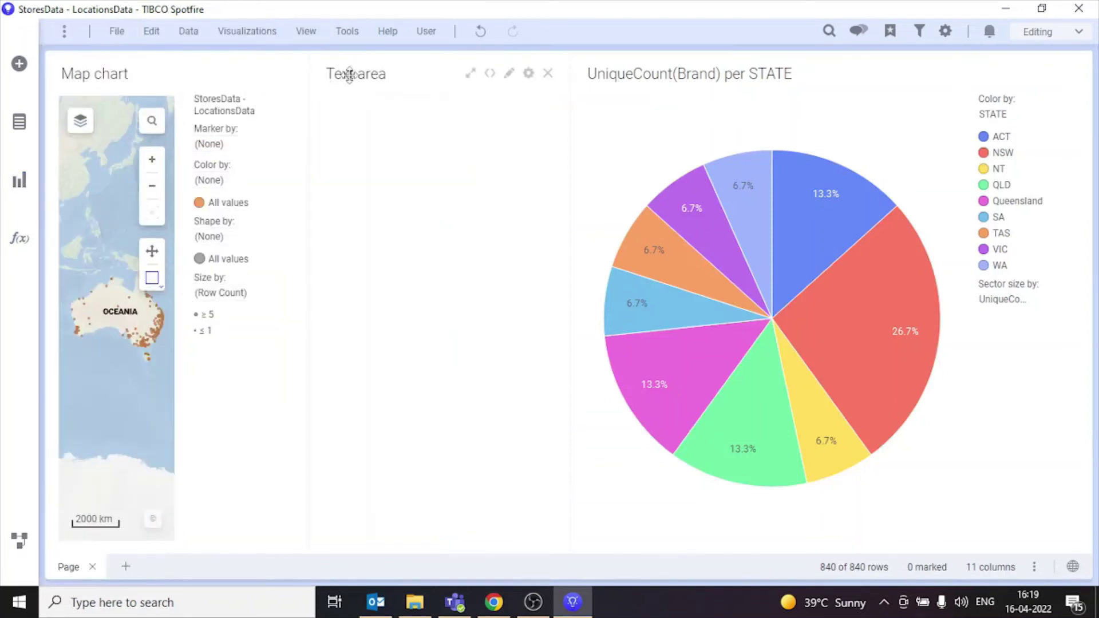
mouse_move(351, 71)
mouse_down()
mouse_move(184, 46)
mouse_move(148, 72)
mouse_up()
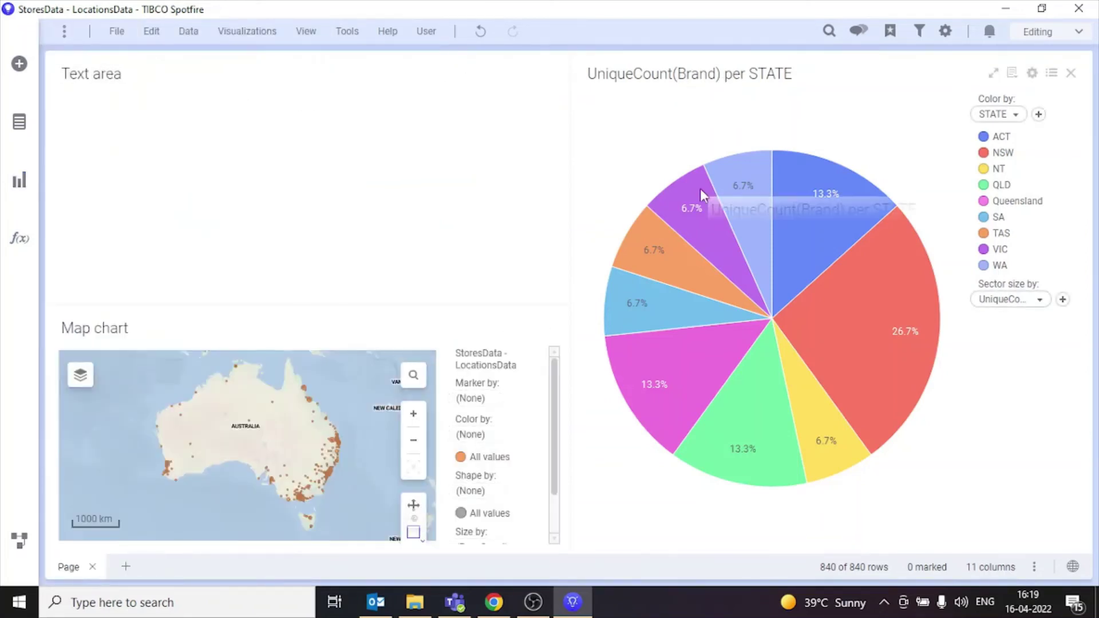
drag(687, 75, 485, 150)
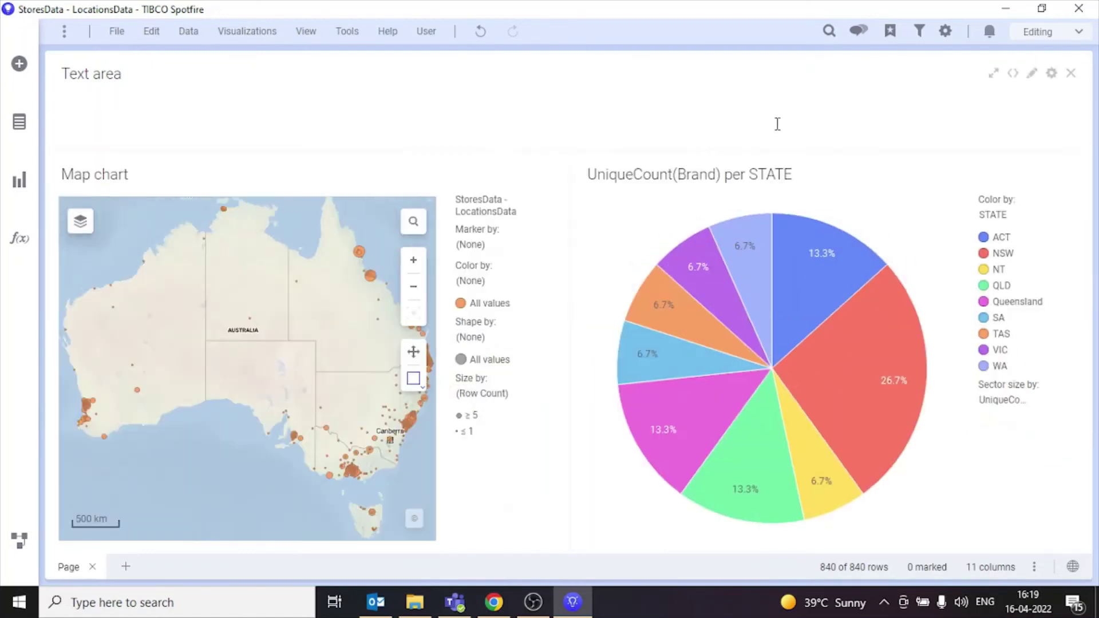
Step: Format the 'Accounts Dashboard' heading as bold, blue Calibri 24
right_click(974, 108)
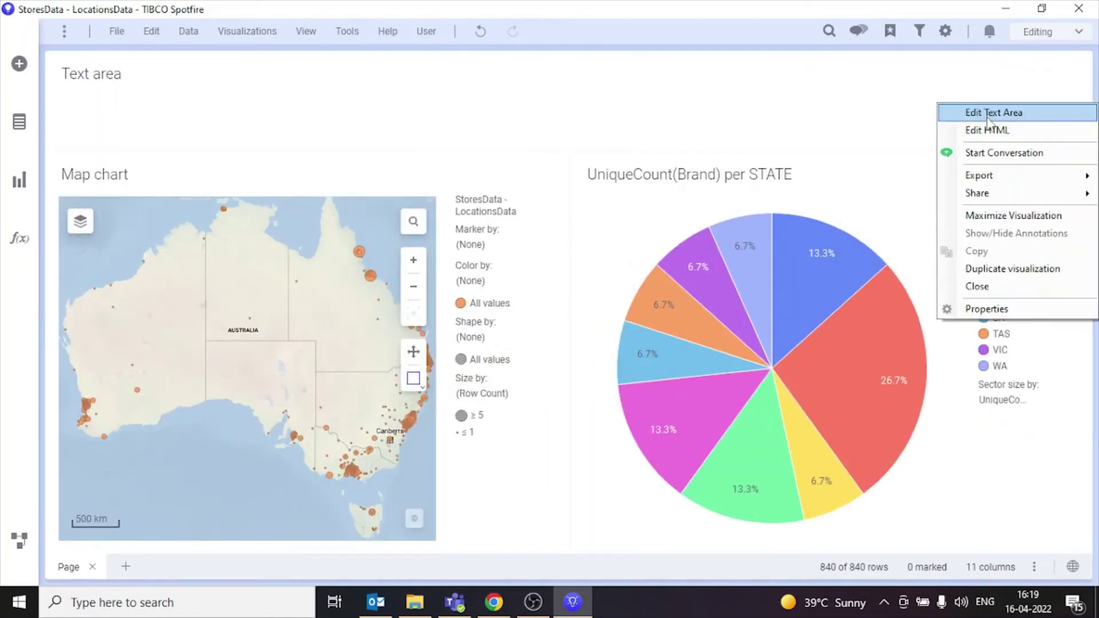
click(985, 115)
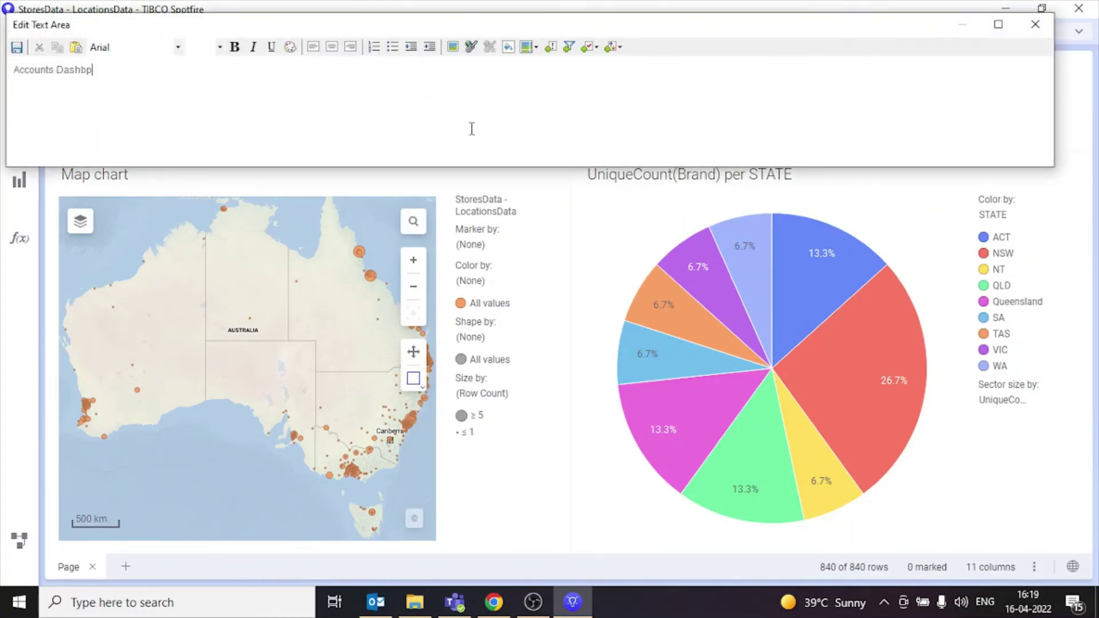
key(ctrl+a)
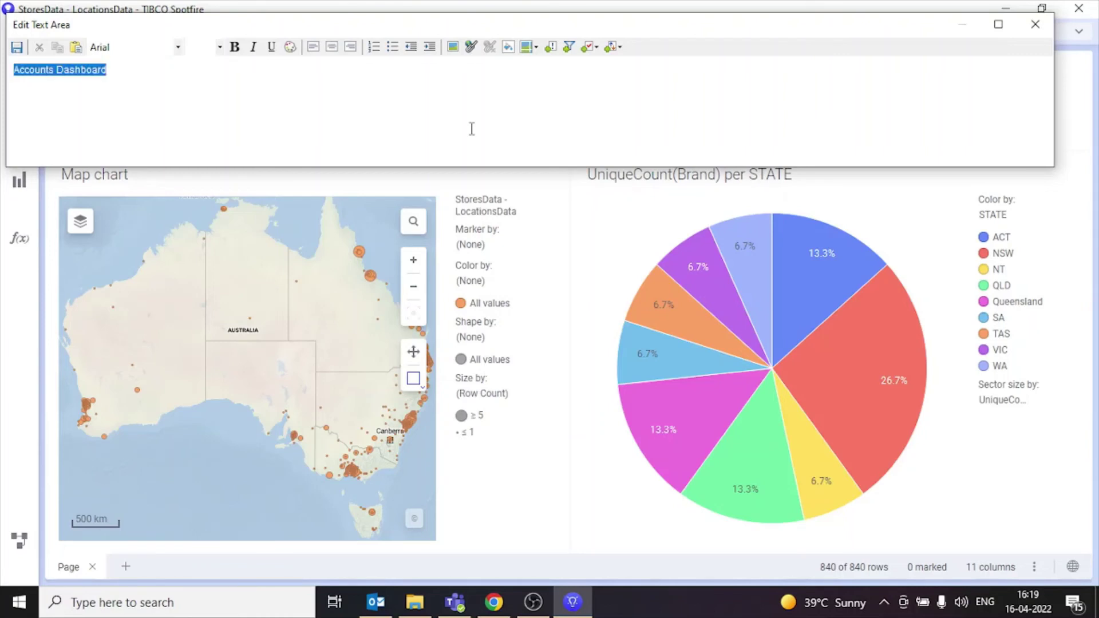
click(178, 47)
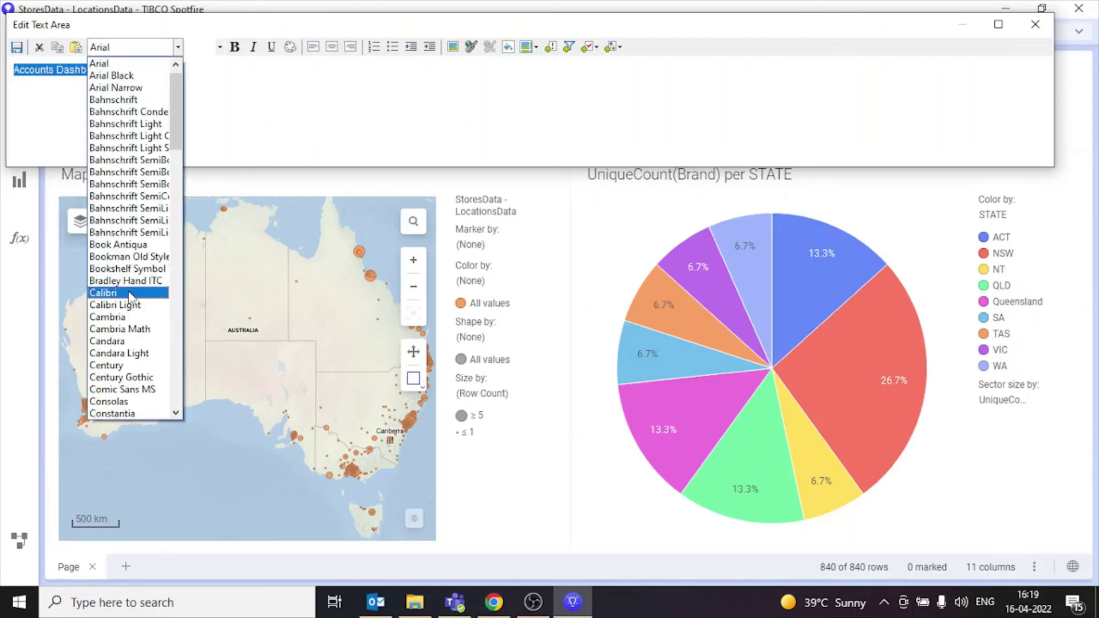
click(122, 294)
click(220, 47)
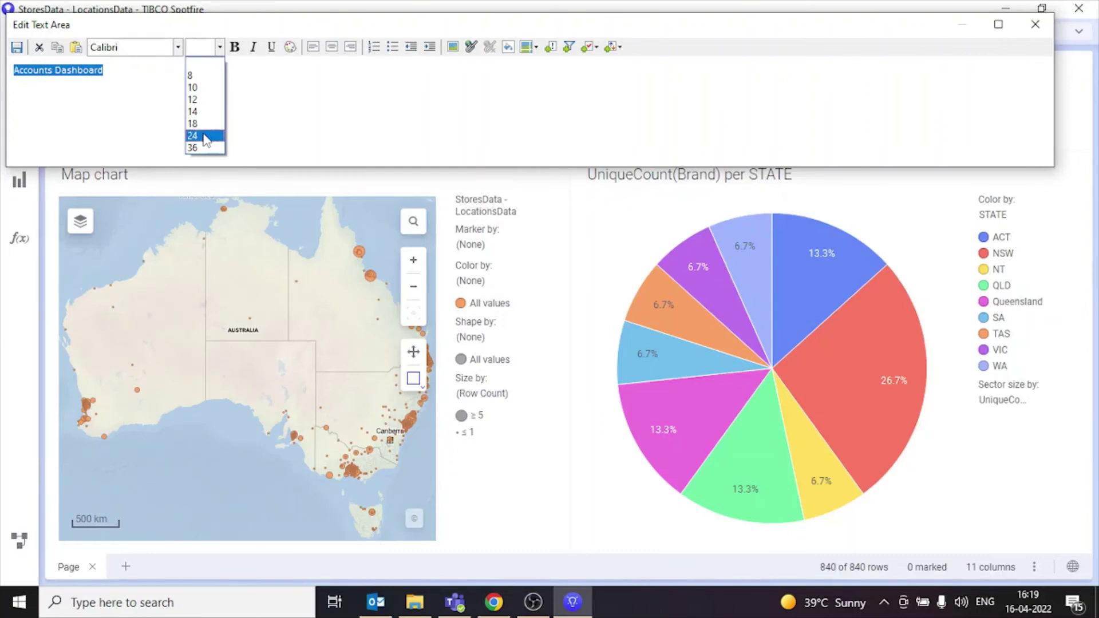
click(205, 137)
click(234, 48)
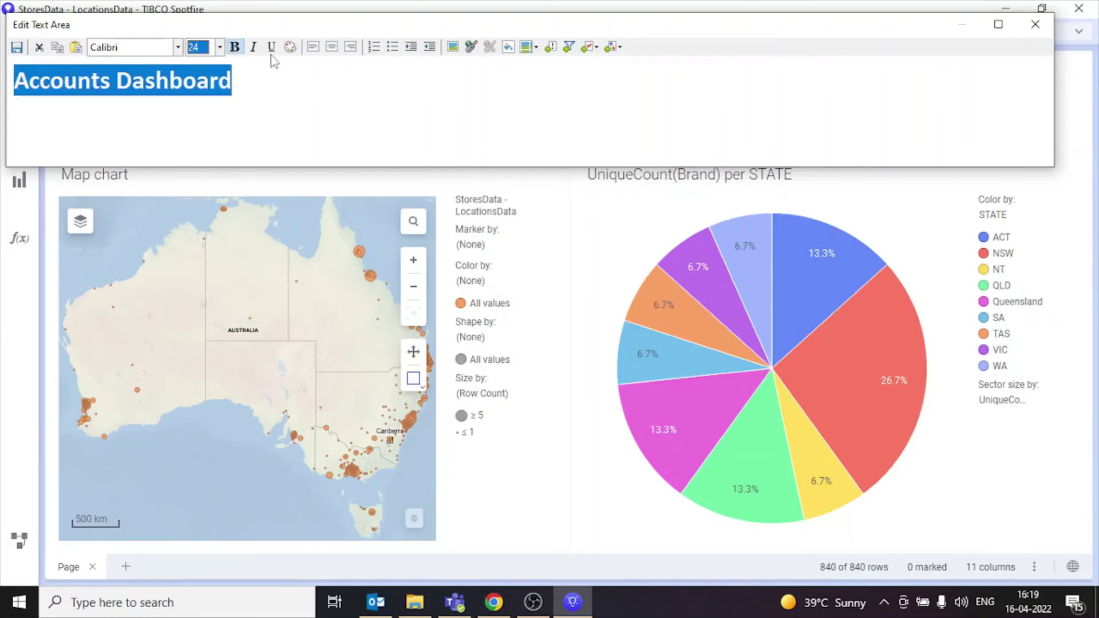
click(290, 47)
click(373, 146)
click(277, 115)
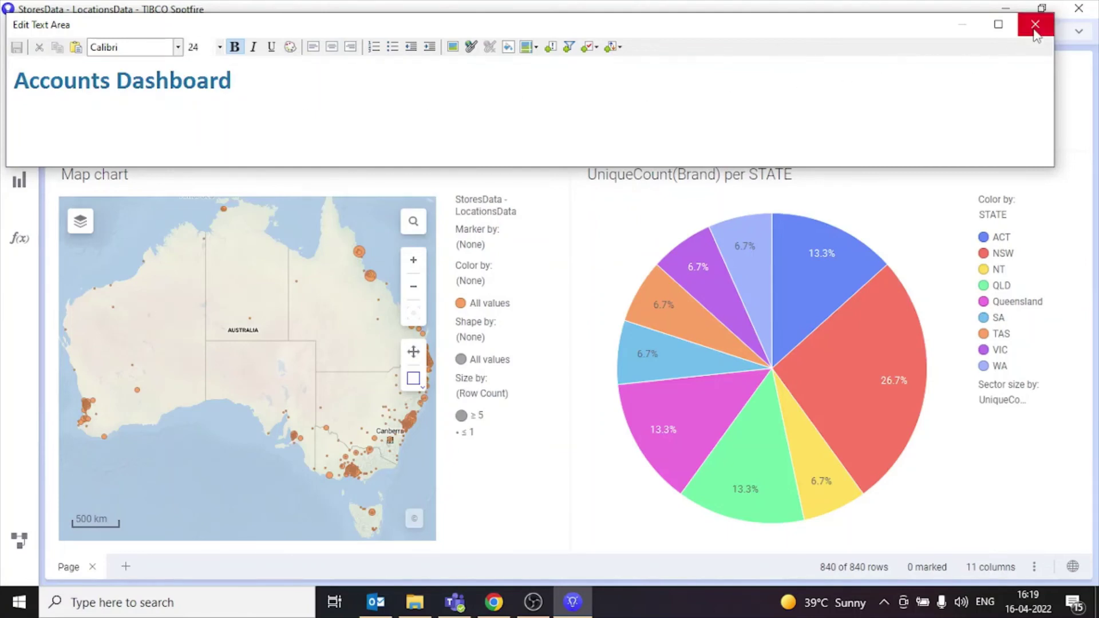
click(1035, 24)
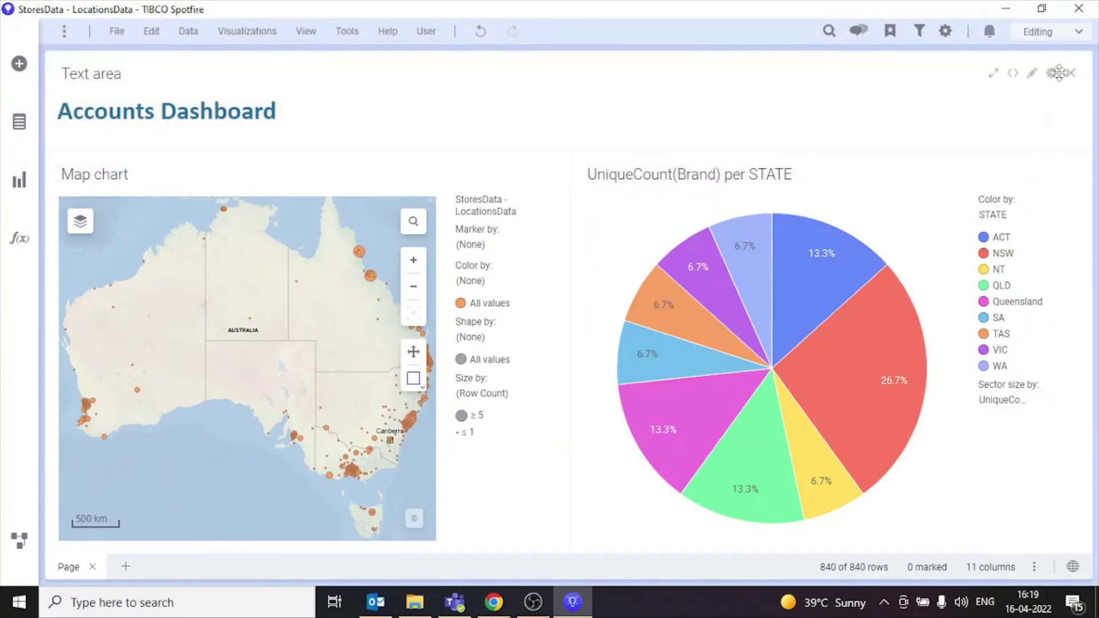
Step: Hide the text area's title bar and shrink its height
click(1051, 72)
click(471, 199)
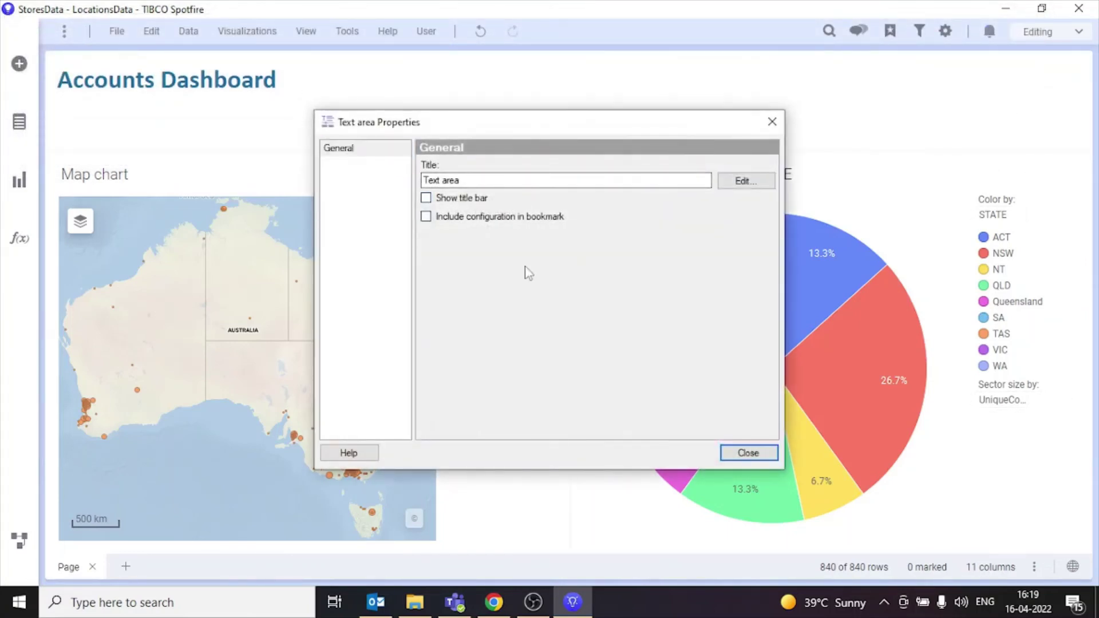
click(750, 454)
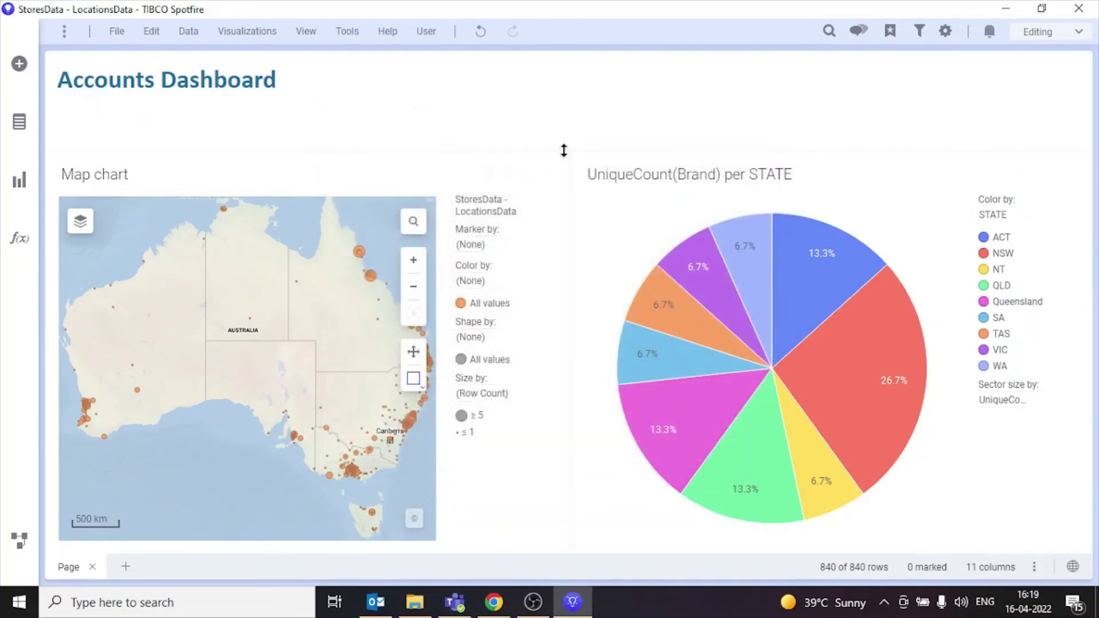
mouse_move(564, 139)
mouse_down()
mouse_move(556, 90)
mouse_move(552, 123)
mouse_up()
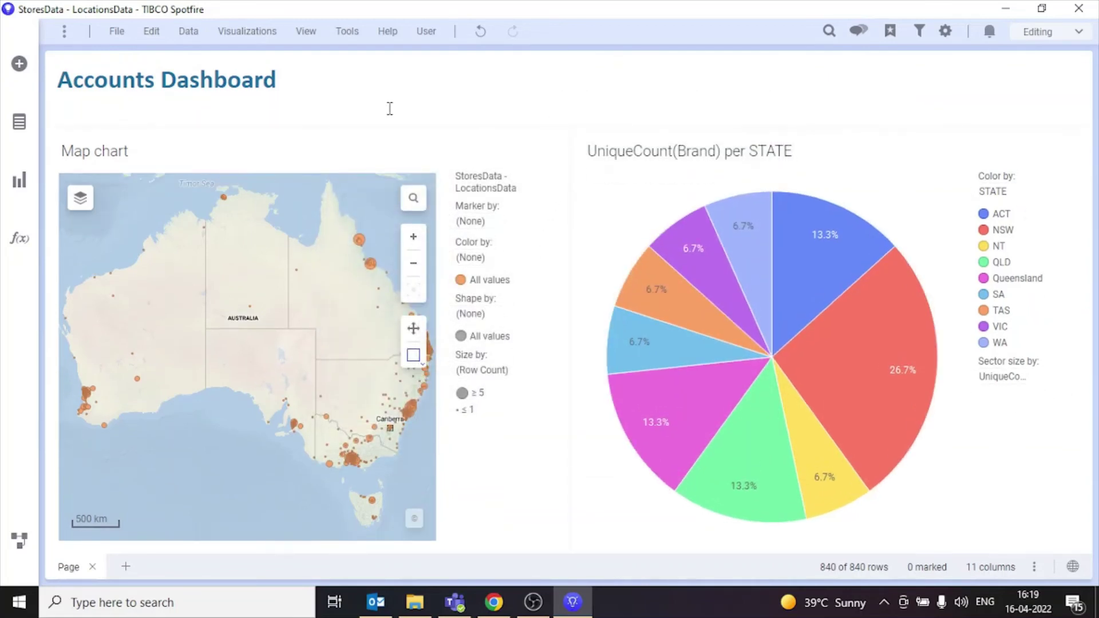
Step: Save as a library item and create a new top-level folder named Accounts
click(115, 31)
mouse_move(137, 110)
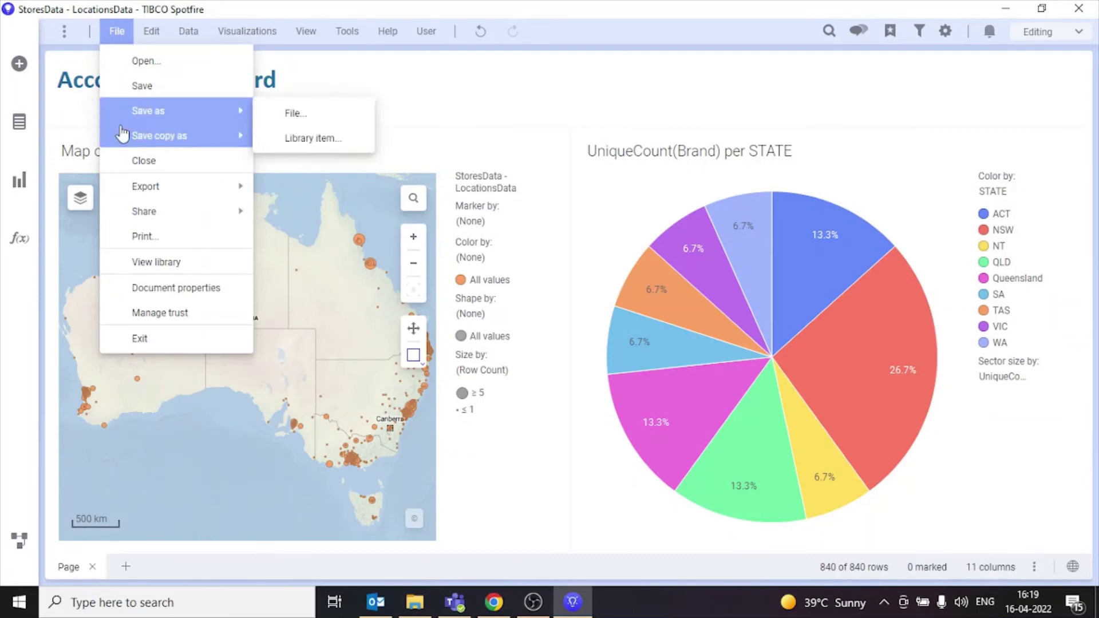
click(312, 138)
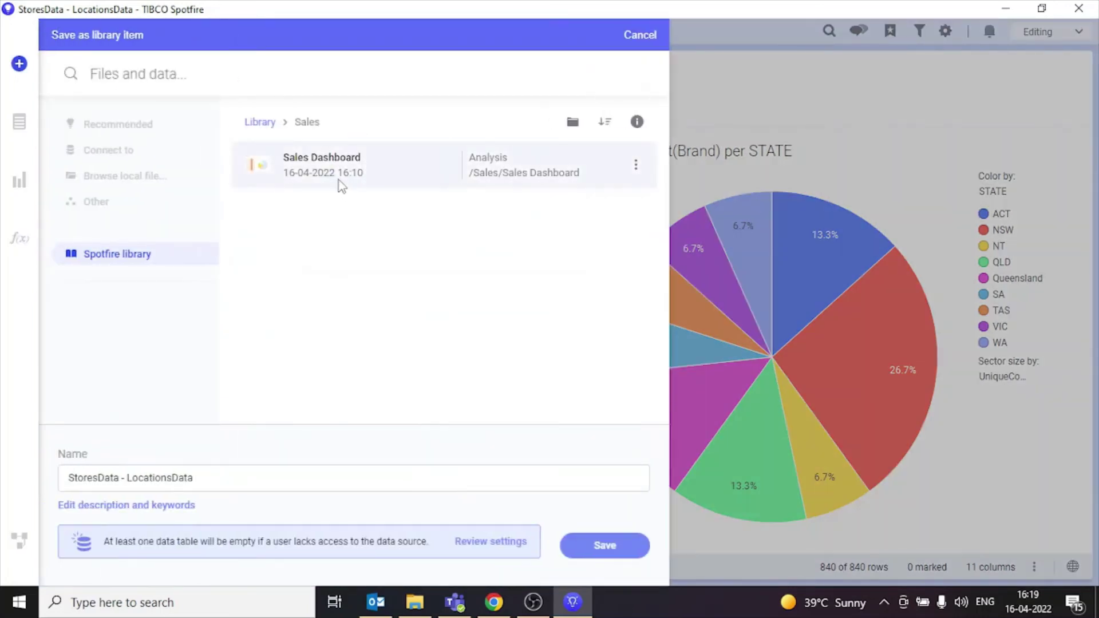
click(249, 123)
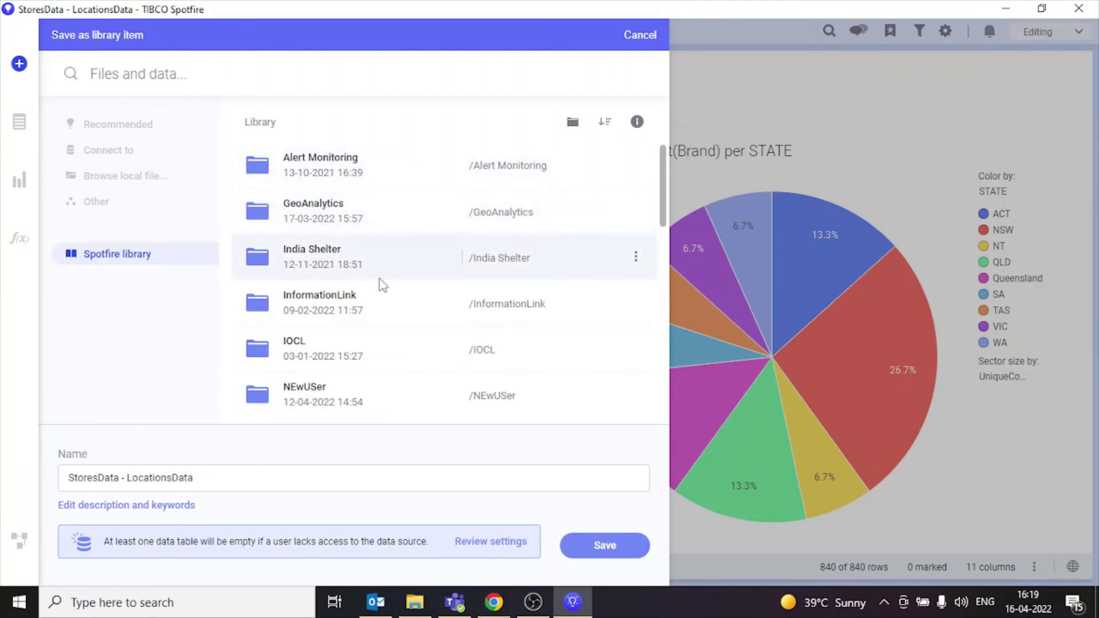
scroll(381, 284, down, 8)
scroll(385, 289, up, 10)
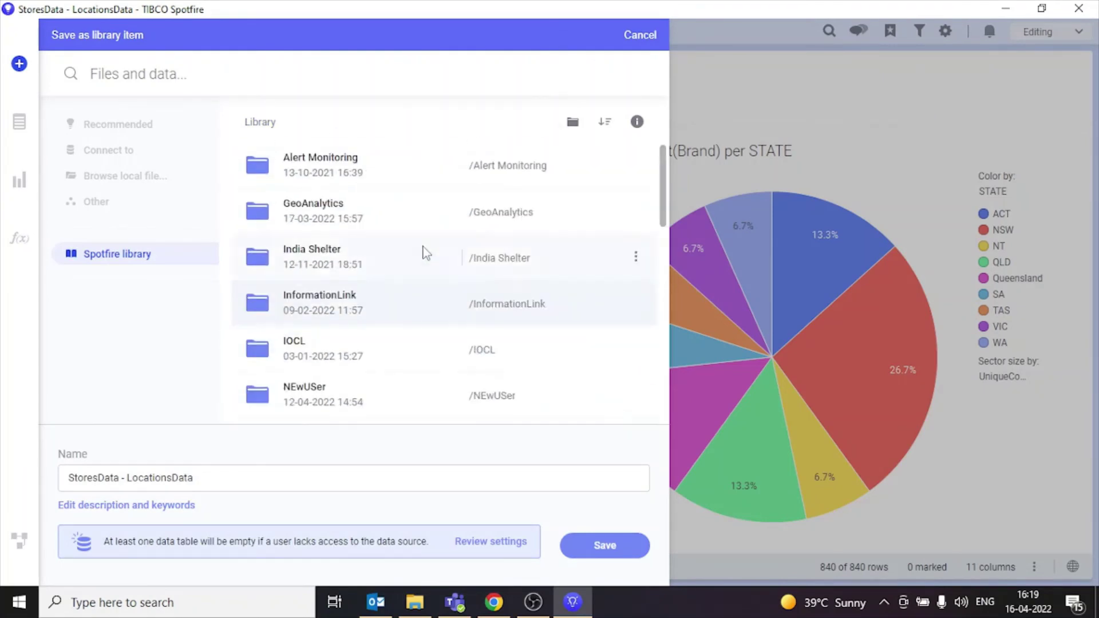
click(573, 125)
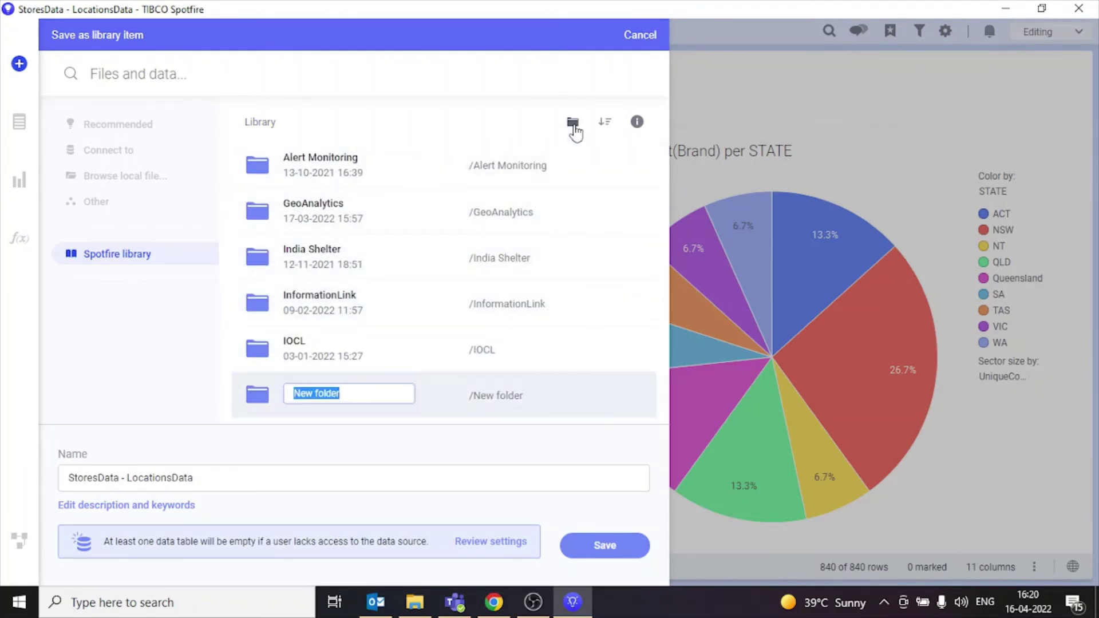
text(Accounts)
key(Return)
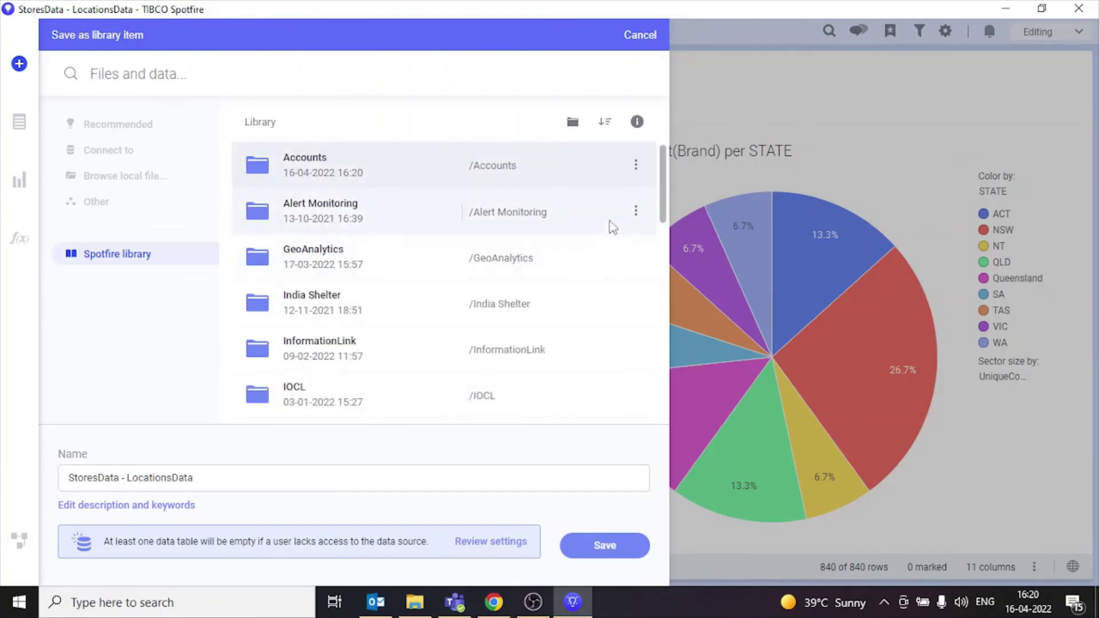
Step: Set all data sources to load as stored data
click(517, 548)
click(527, 479)
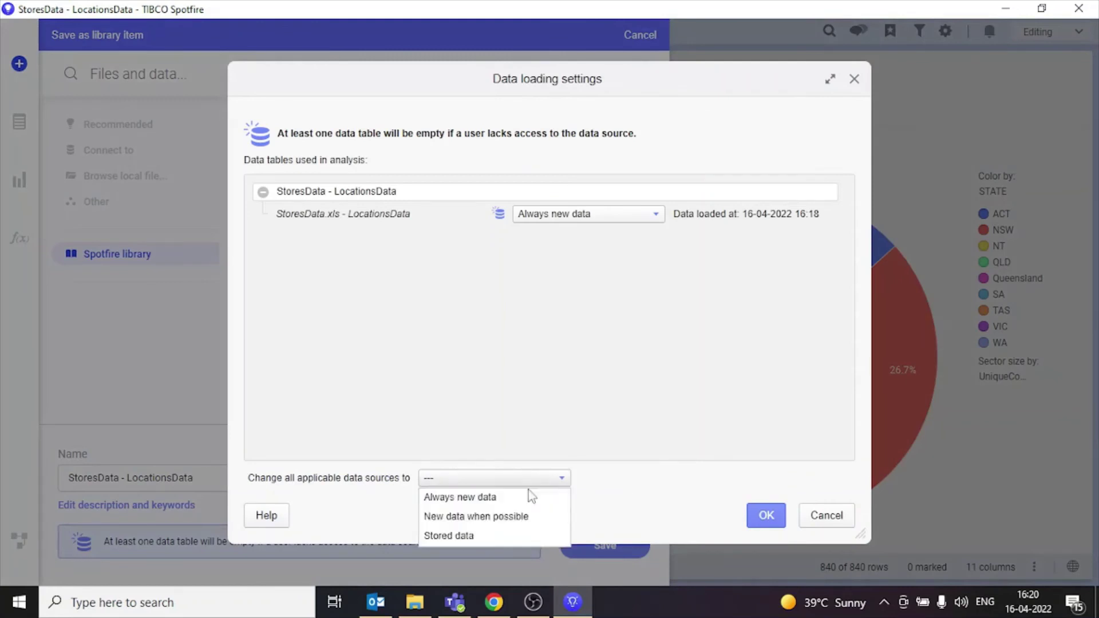
click(508, 532)
click(766, 514)
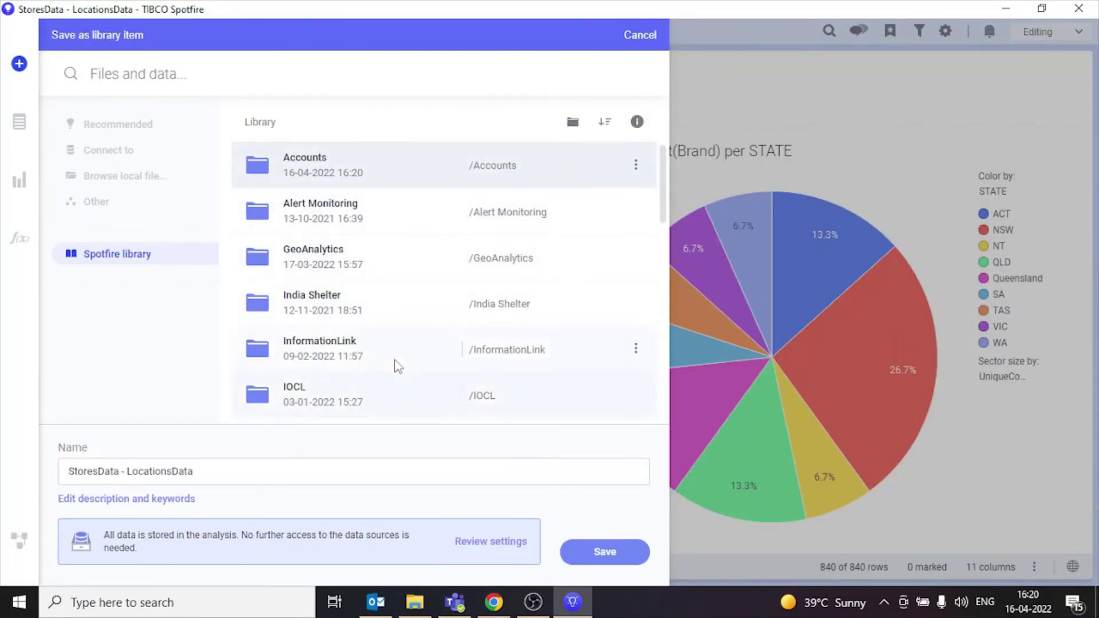
Step: Save the analysis as 'Acounts Dashboard' inside the Accounts folder
click(326, 154)
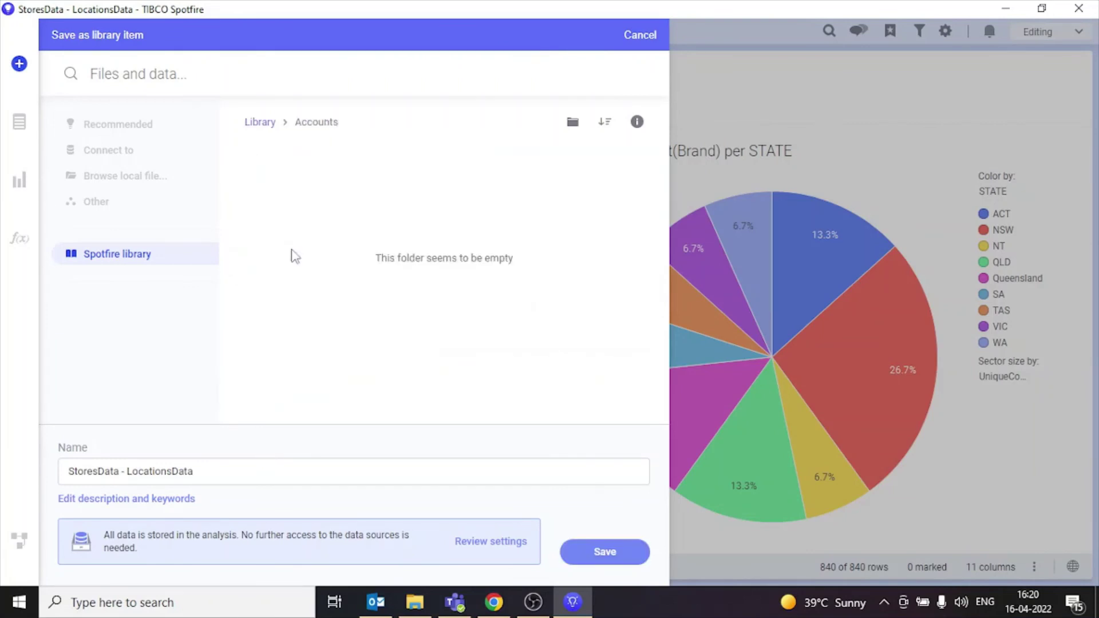
click(225, 464)
text(Acounts Dashboard)
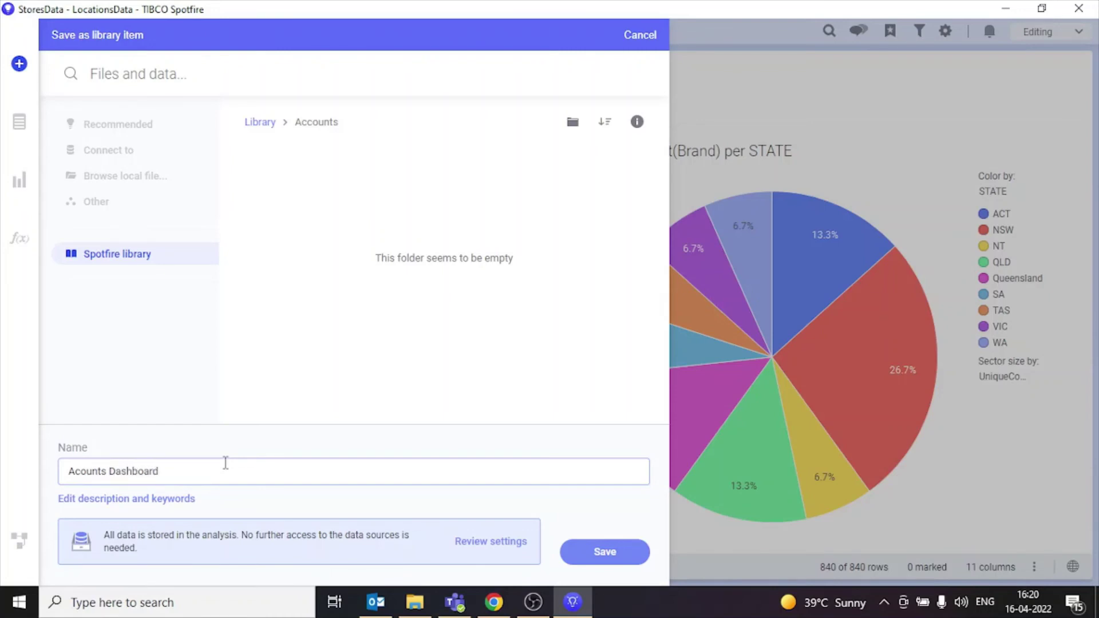
click(617, 550)
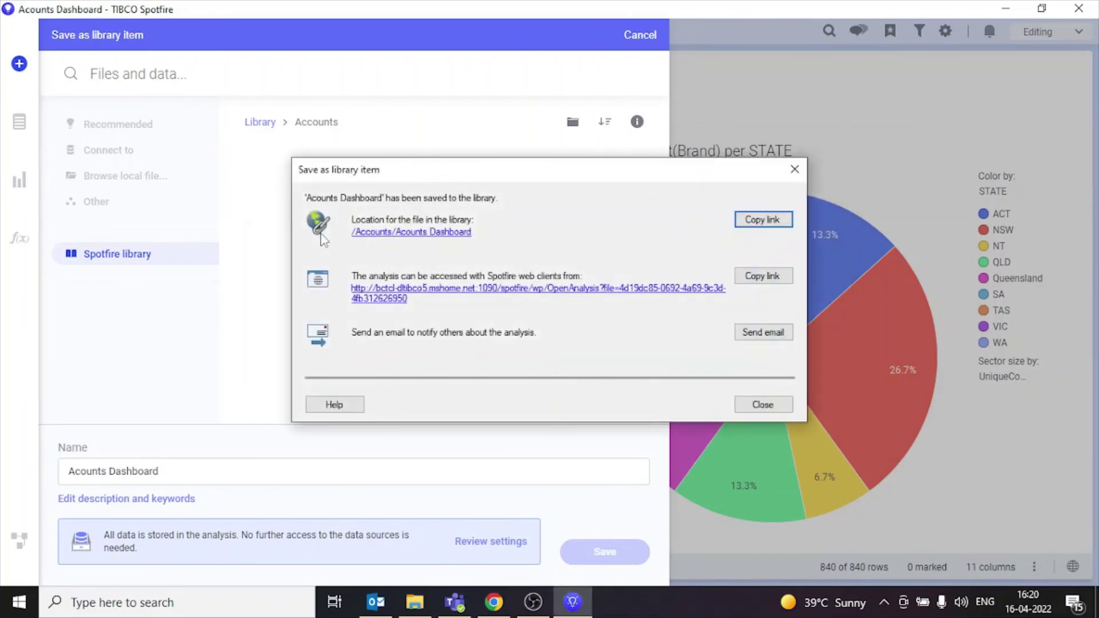
click(783, 404)
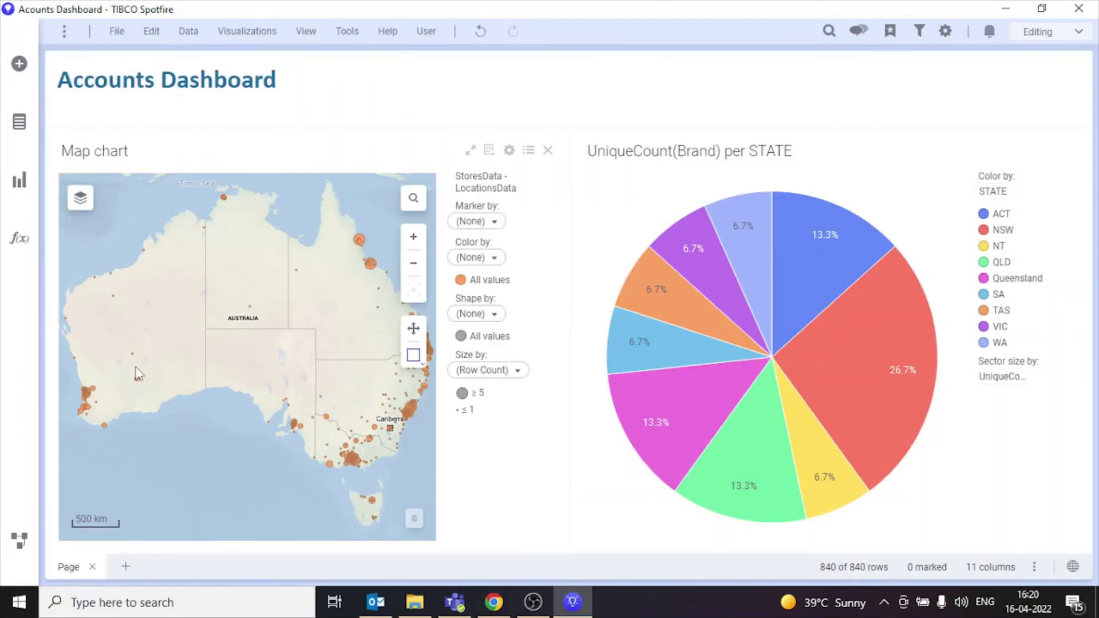
Step: Edit the Accounts folder's permissions and stop inheriting from the parent folder
click(19, 63)
click(267, 91)
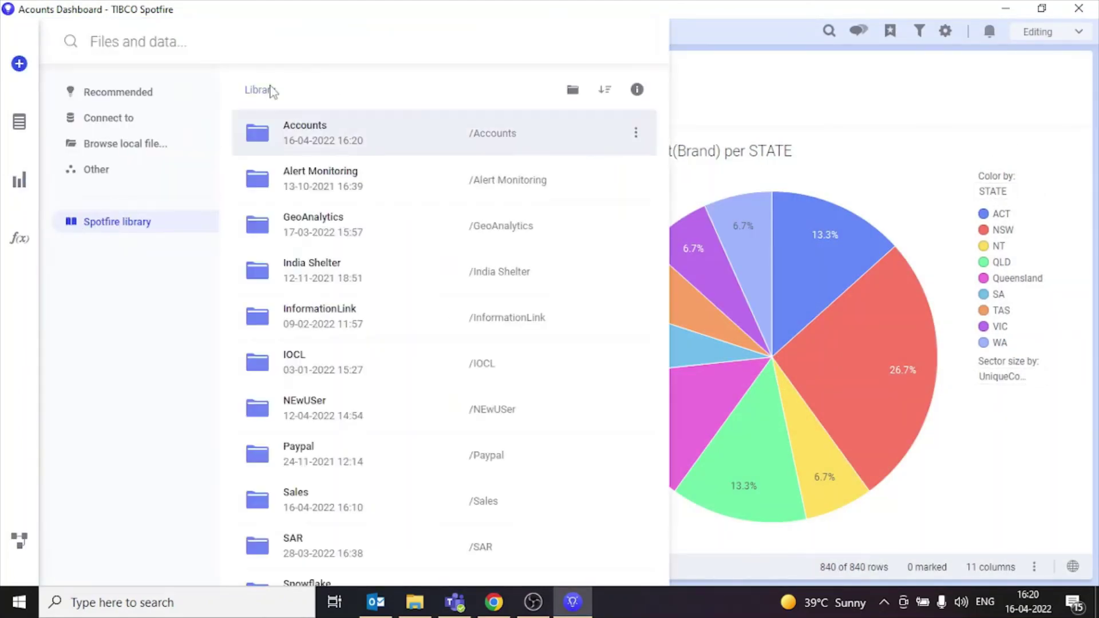
click(635, 135)
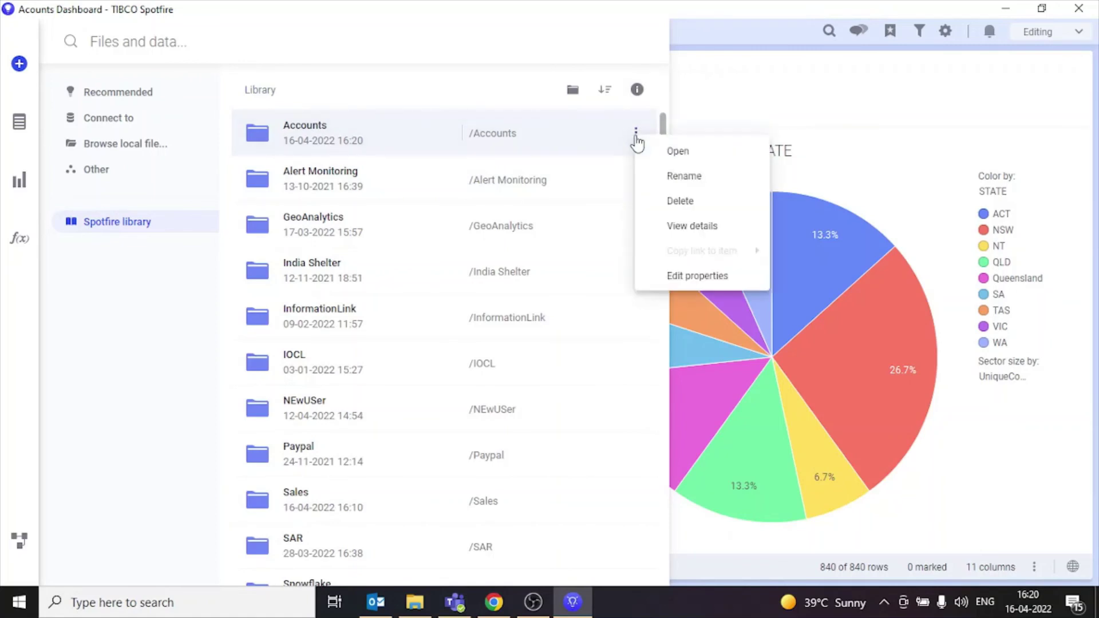
click(678, 225)
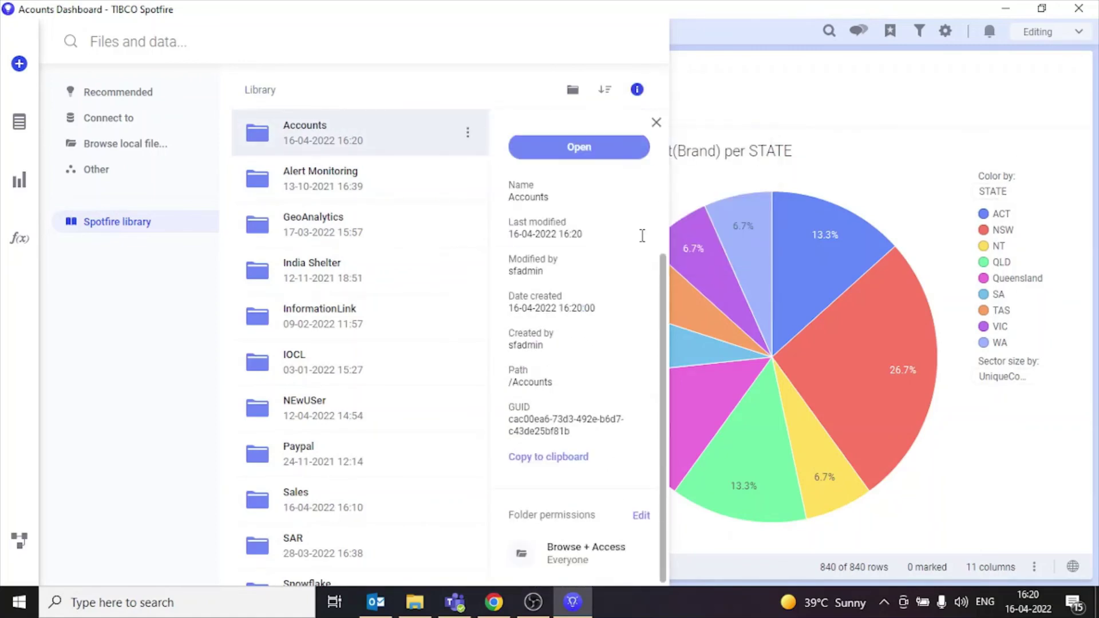
click(643, 518)
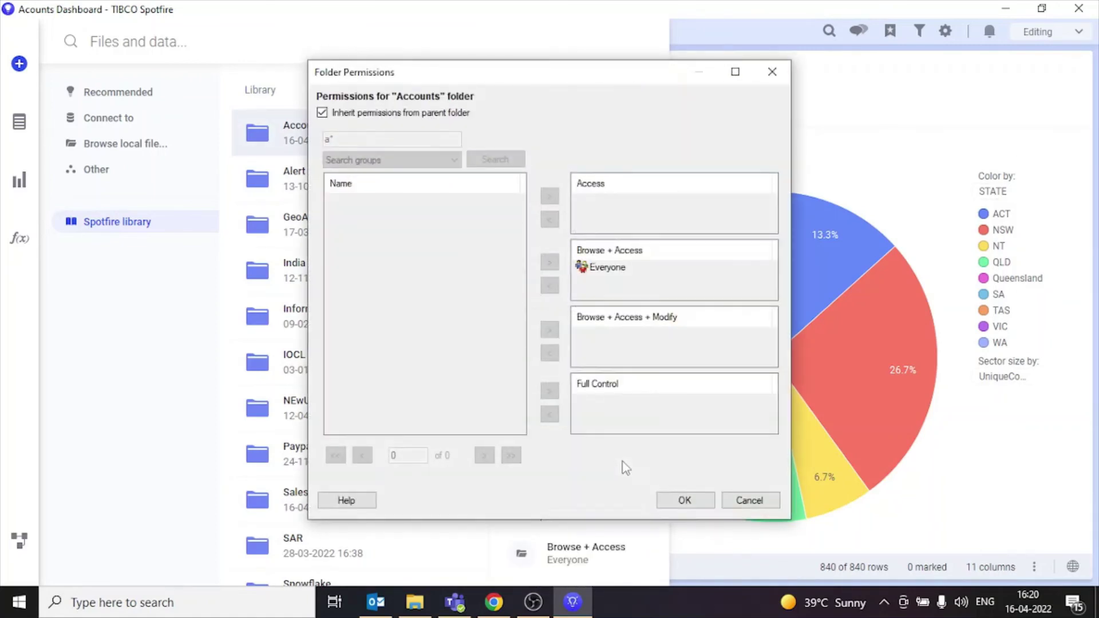
click(343, 113)
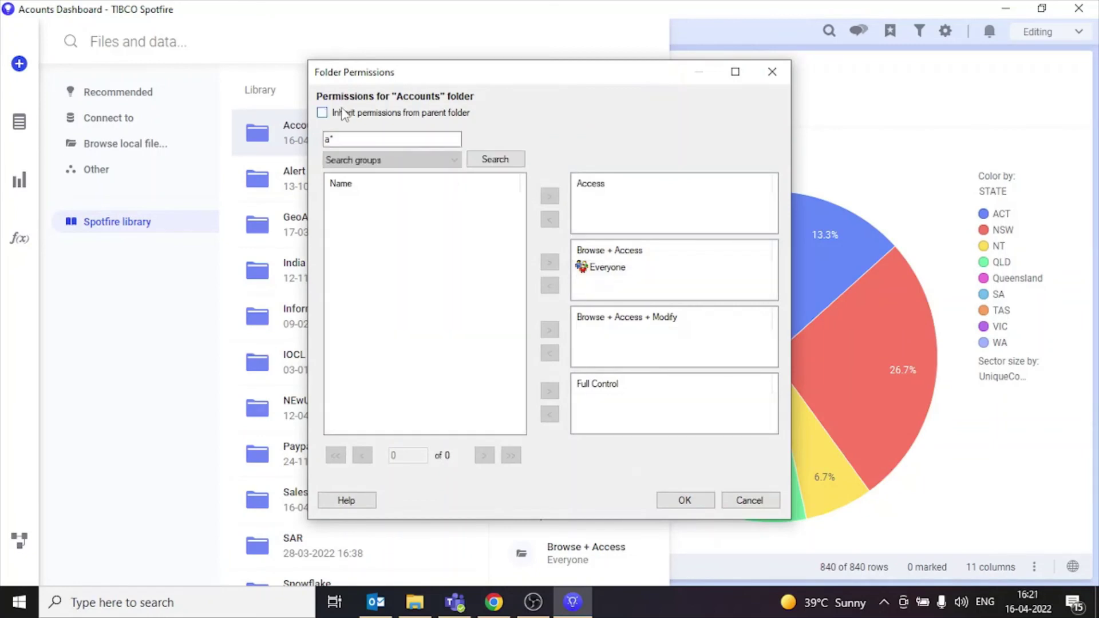
Step: Give the Accounts group browse, access and modify rights, and Administrator full control
double_click(363, 140)
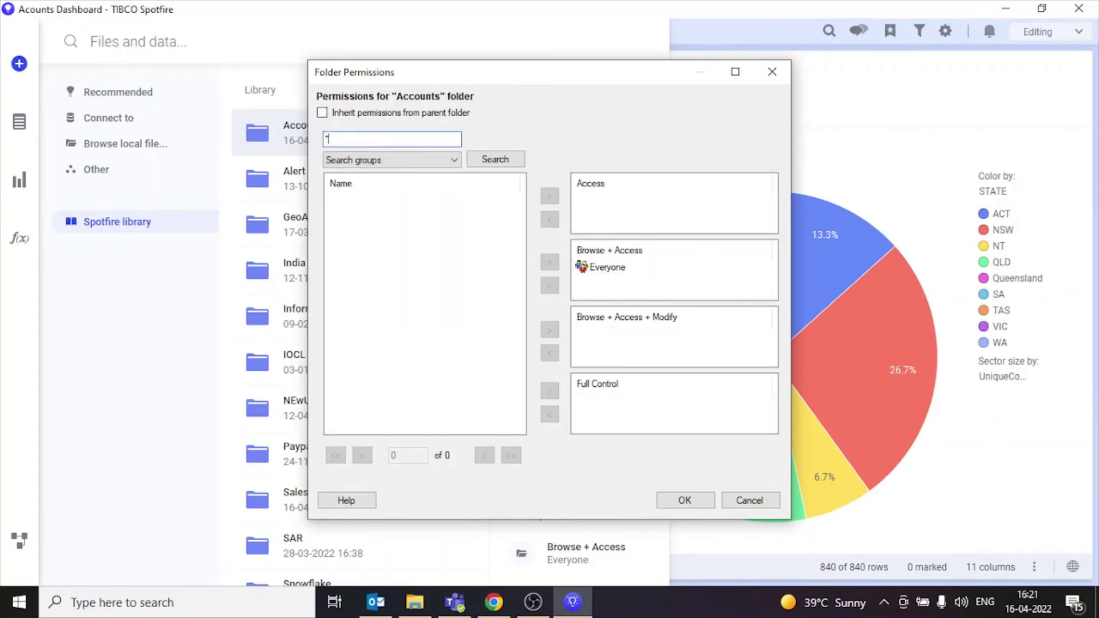
text(*)
click(495, 159)
click(408, 202)
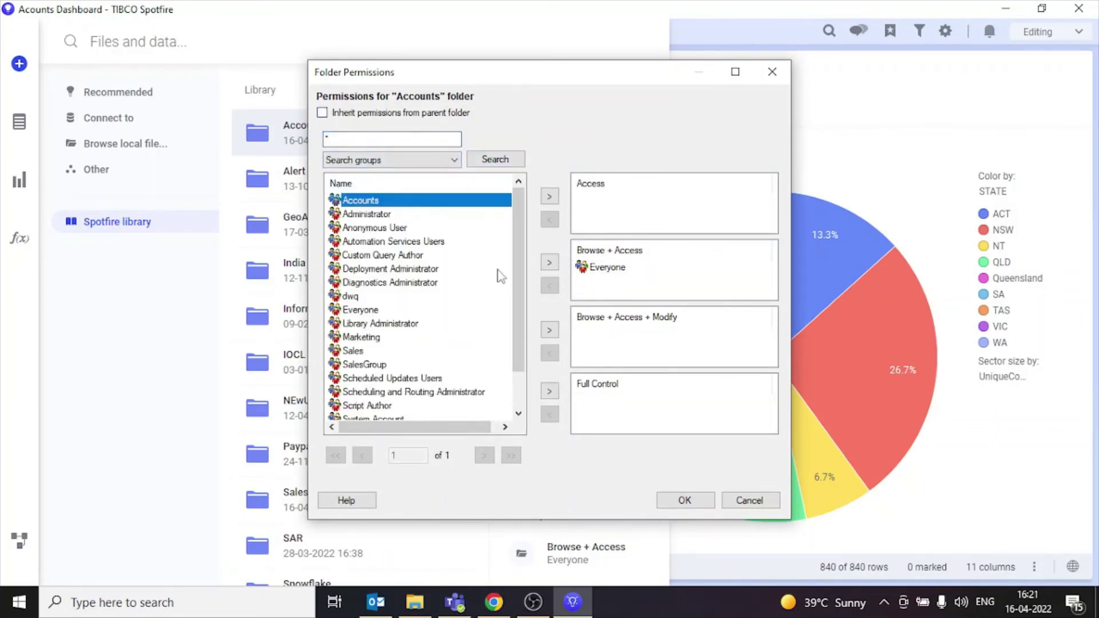
click(549, 330)
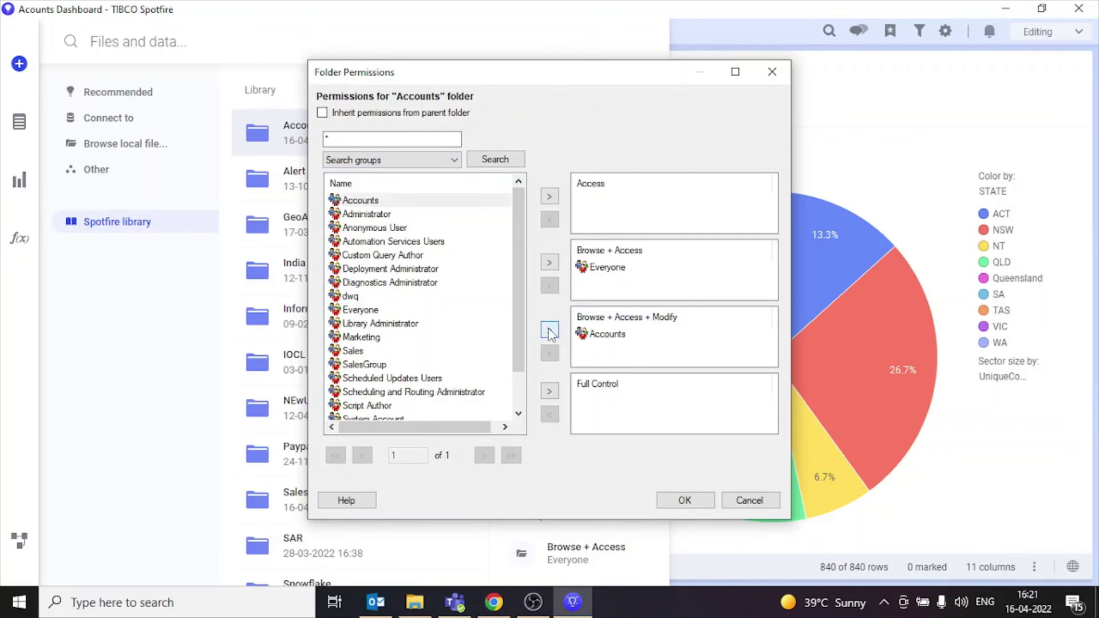
scroll(516, 307, down, 1)
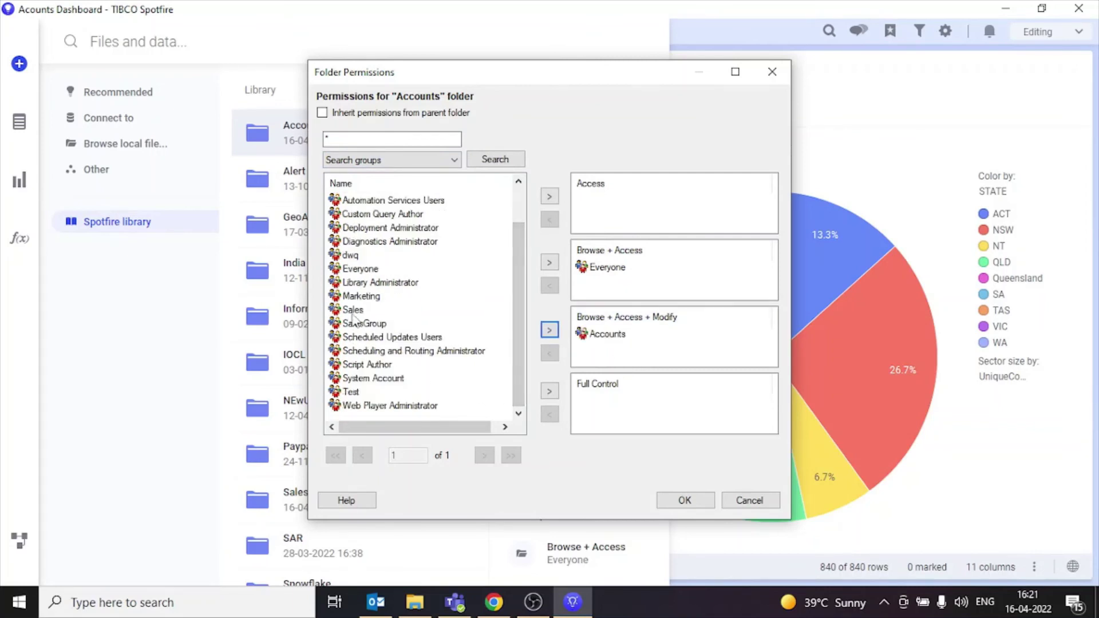
scroll(515, 201, up, 1)
click(366, 214)
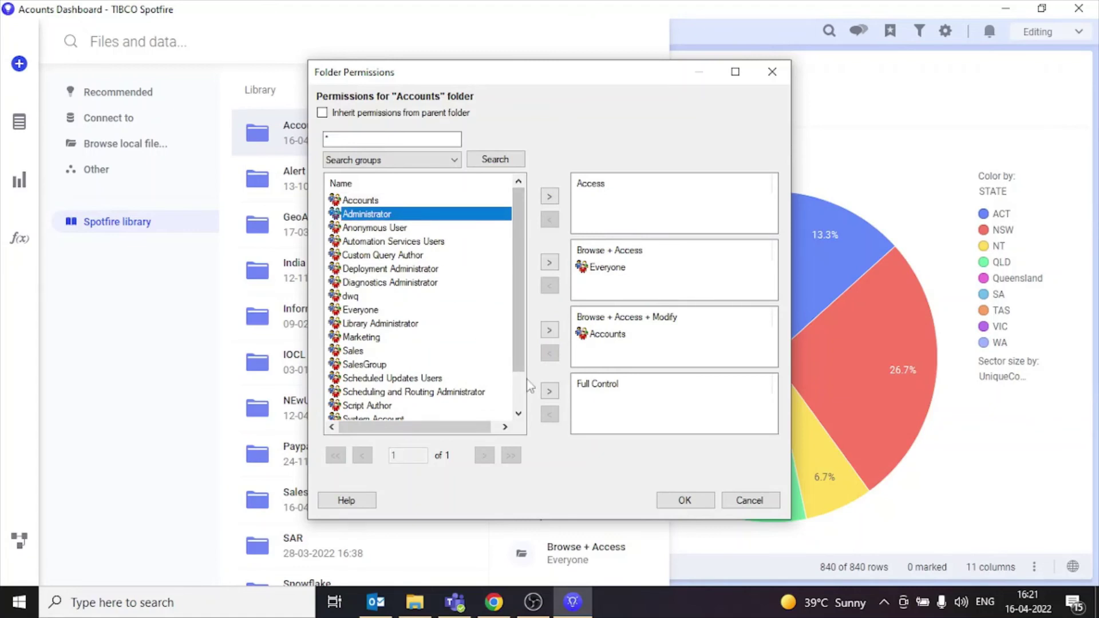
click(549, 391)
click(590, 269)
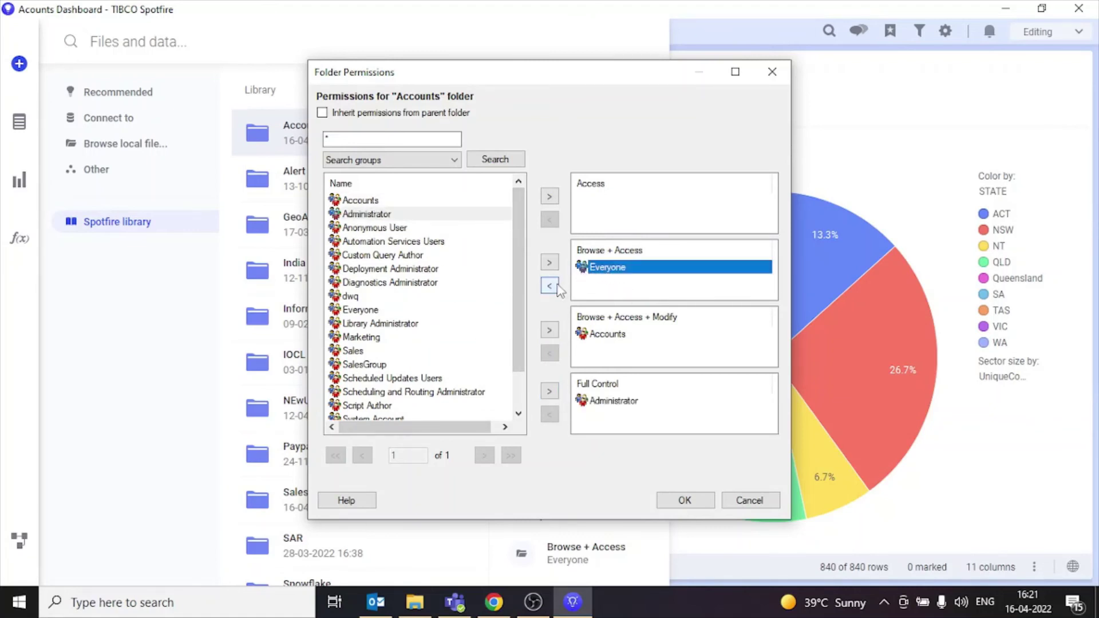
Step: Grant one individual user Browse + Access, remove Everyone, and apply the permissions
scroll(518, 275, down, 1)
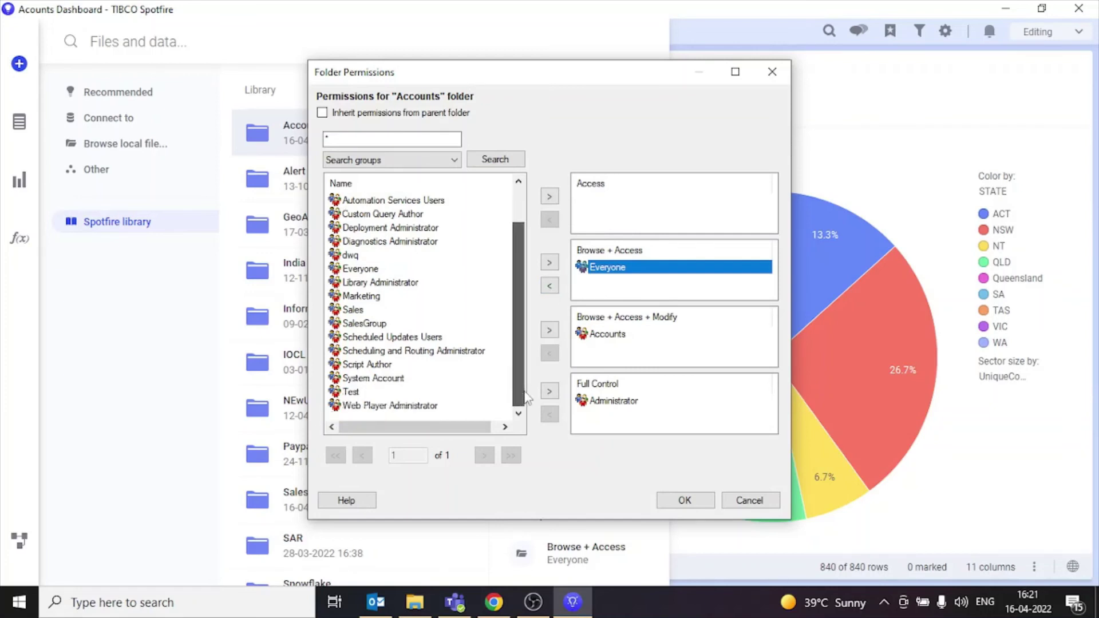
click(431, 160)
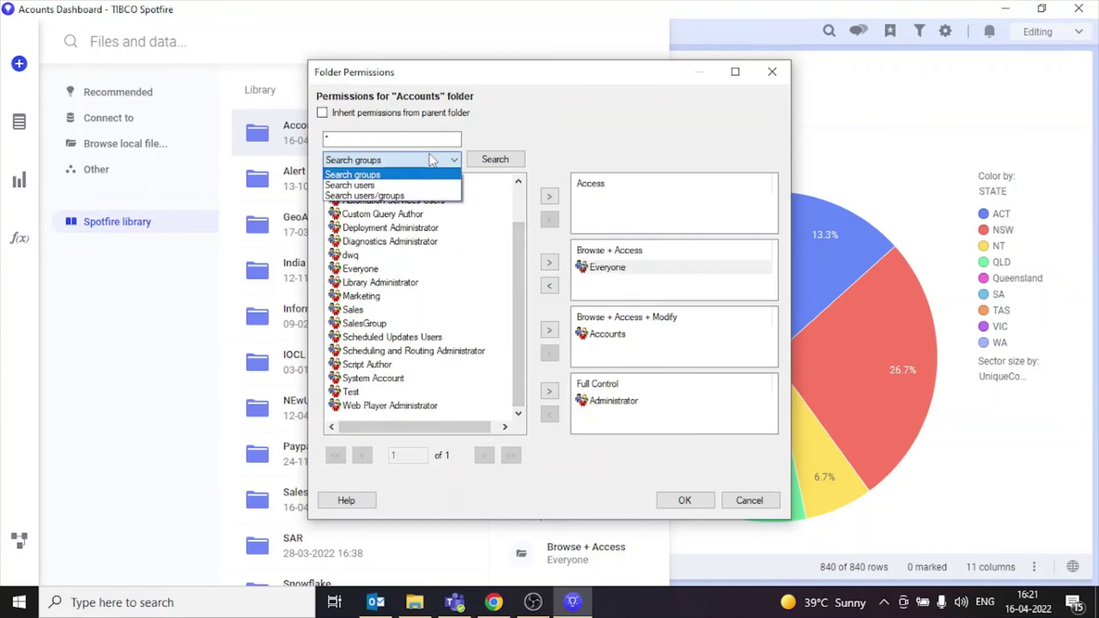
click(432, 186)
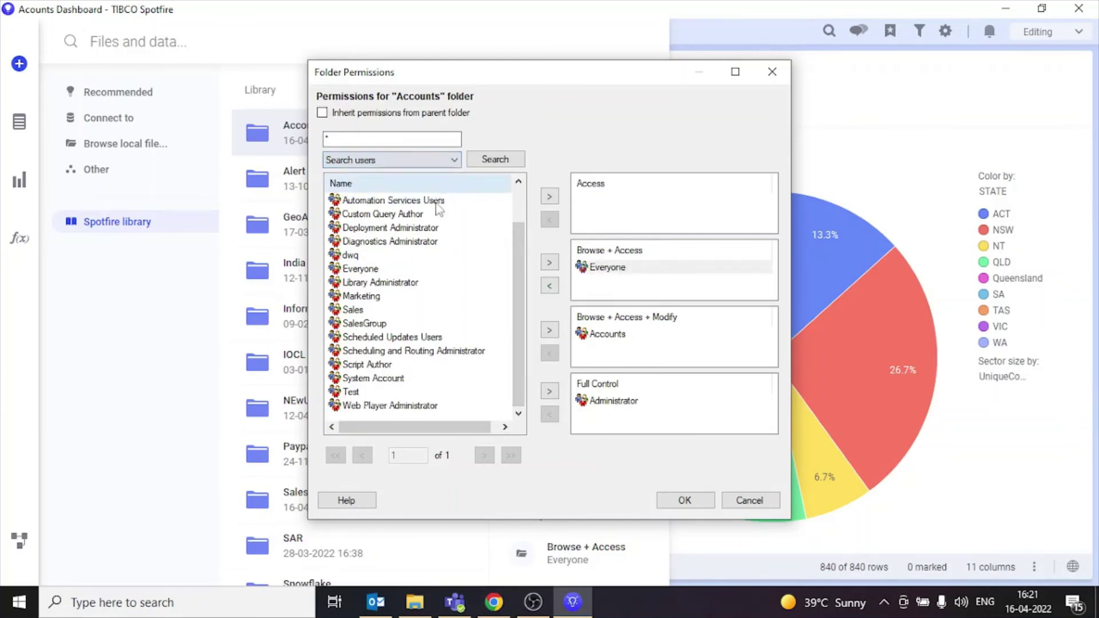
click(495, 159)
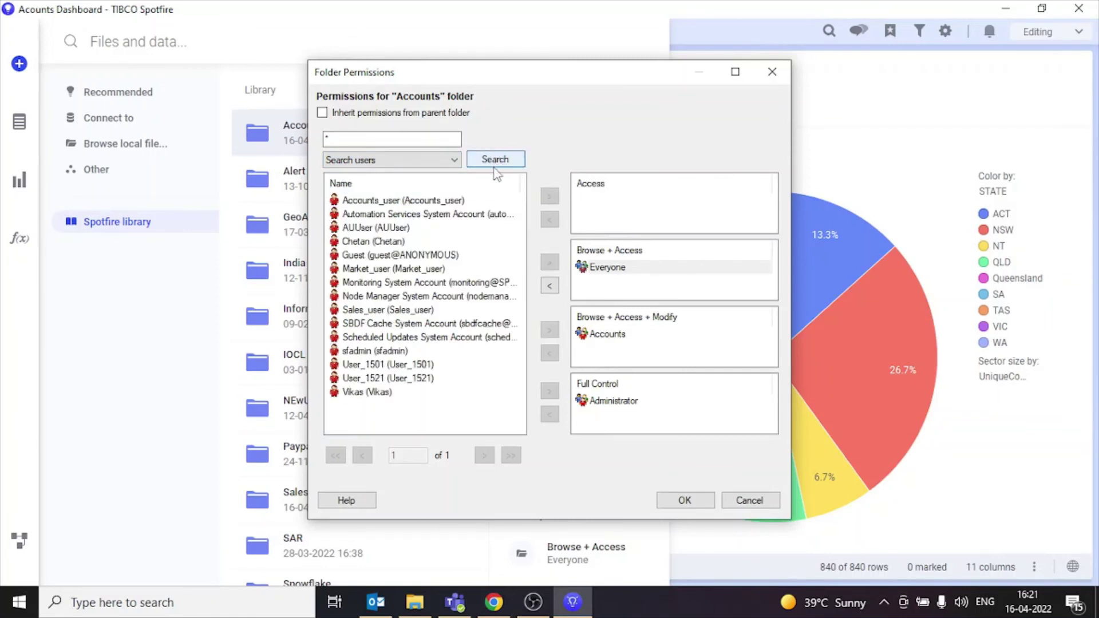
click(437, 366)
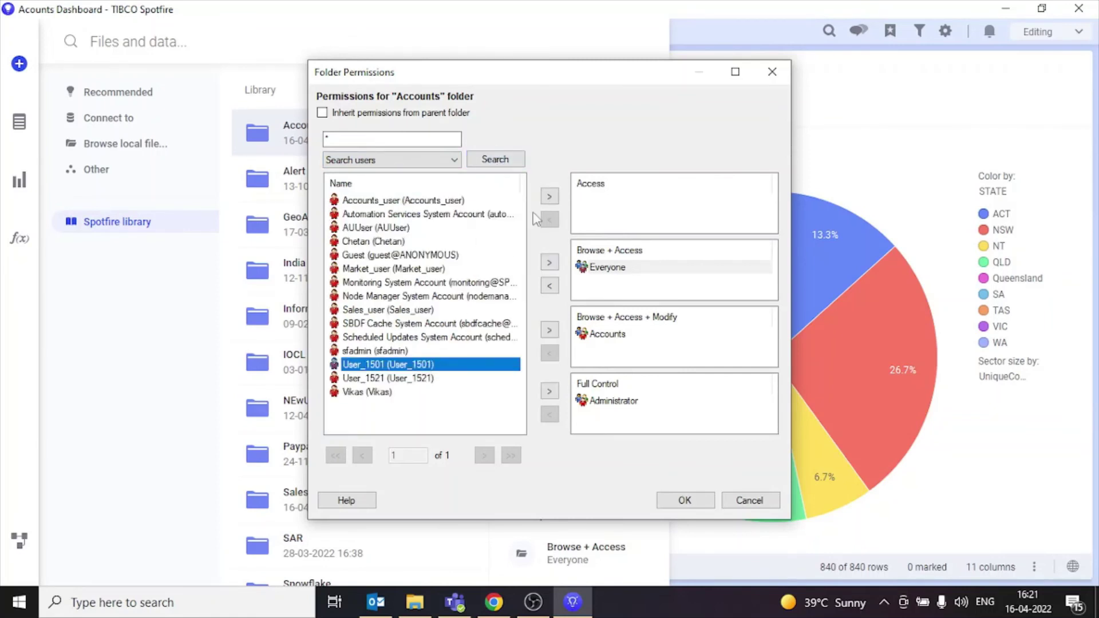
click(549, 263)
click(590, 268)
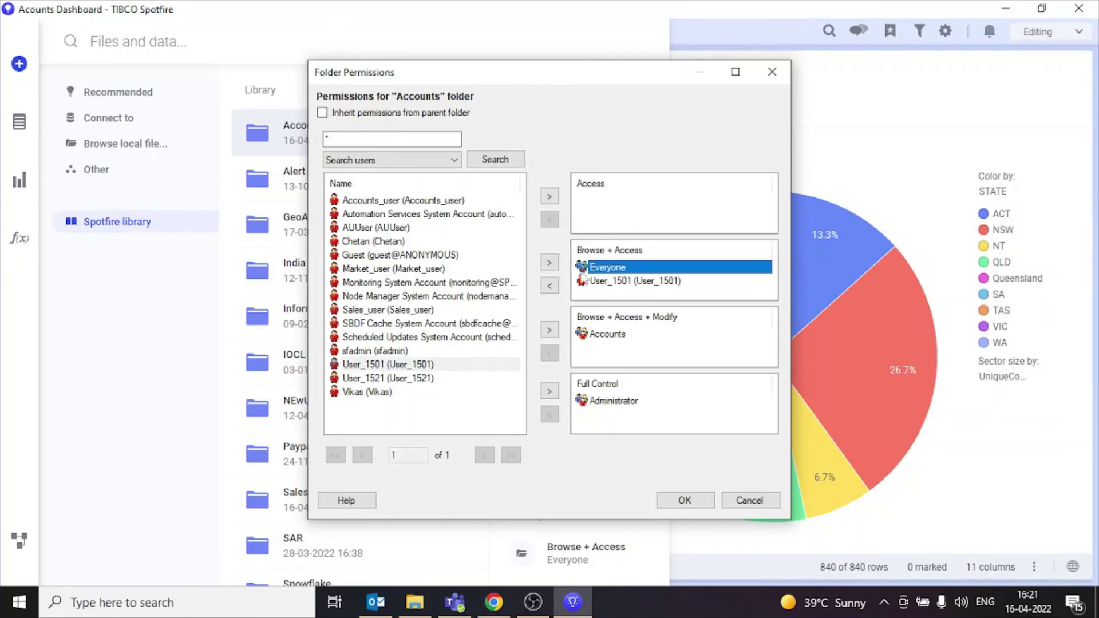
click(553, 286)
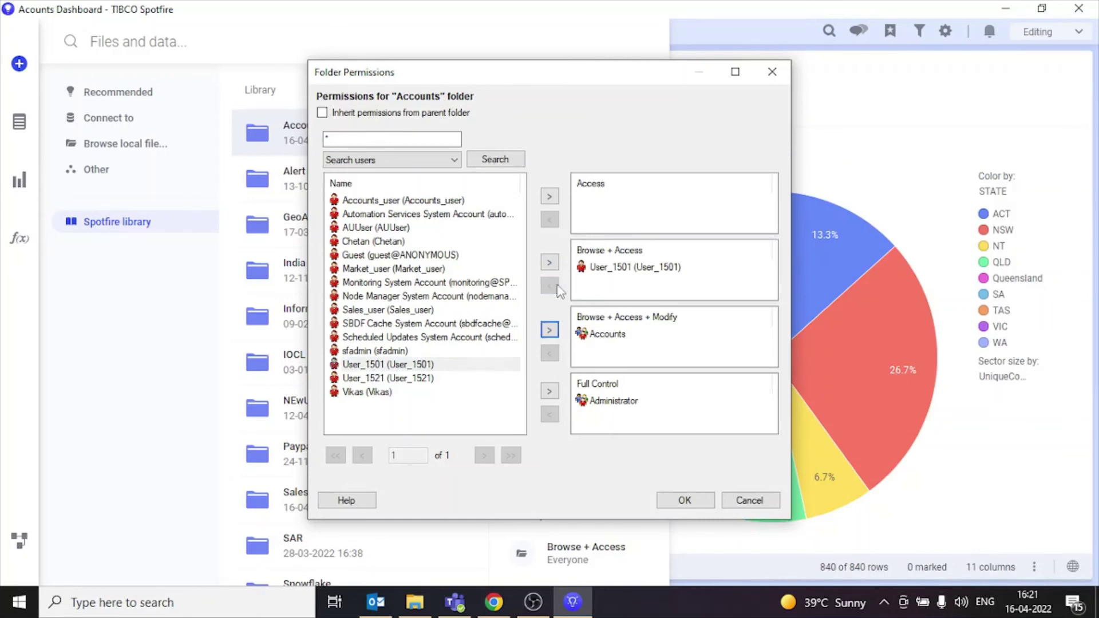
click(685, 501)
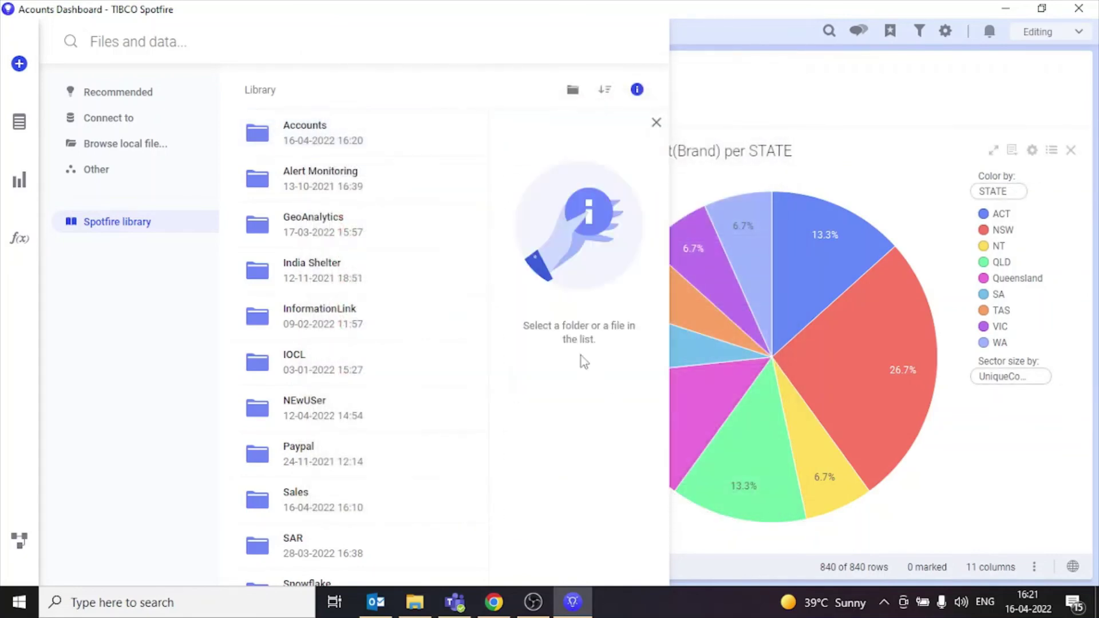
Step: Switch to the web player in Chrome, close the stray account pages, and reload the analysis
click(657, 125)
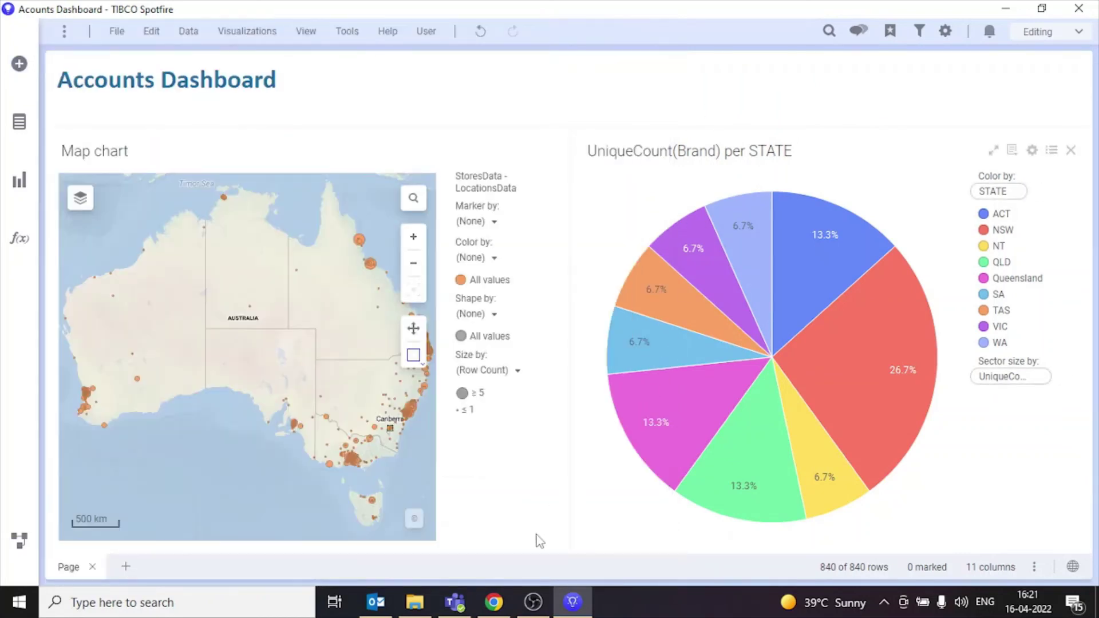
click(494, 602)
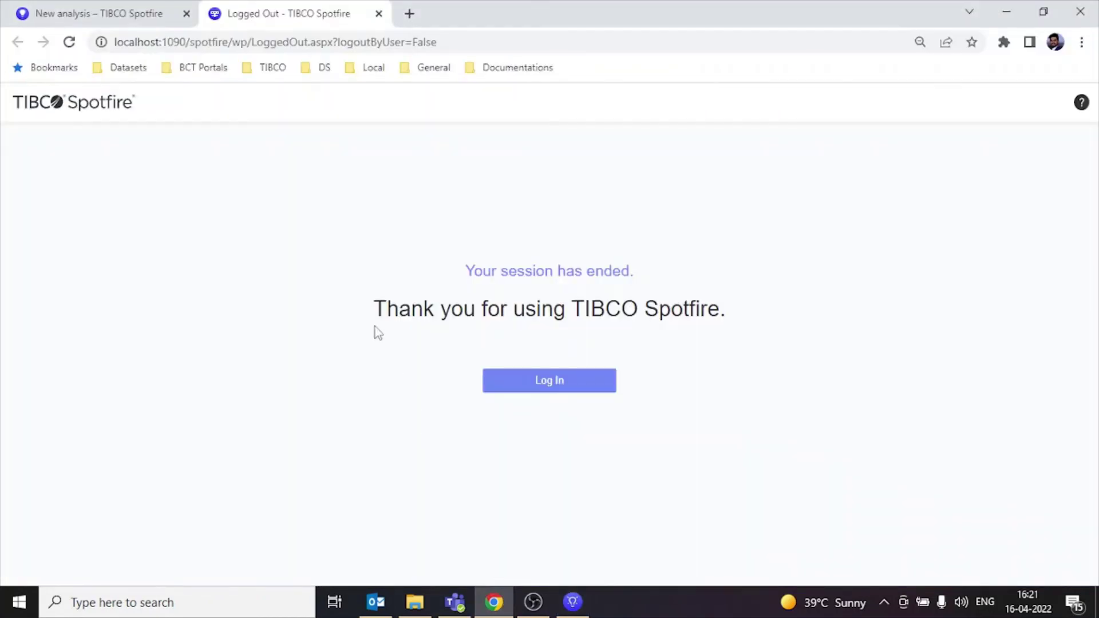
click(102, 10)
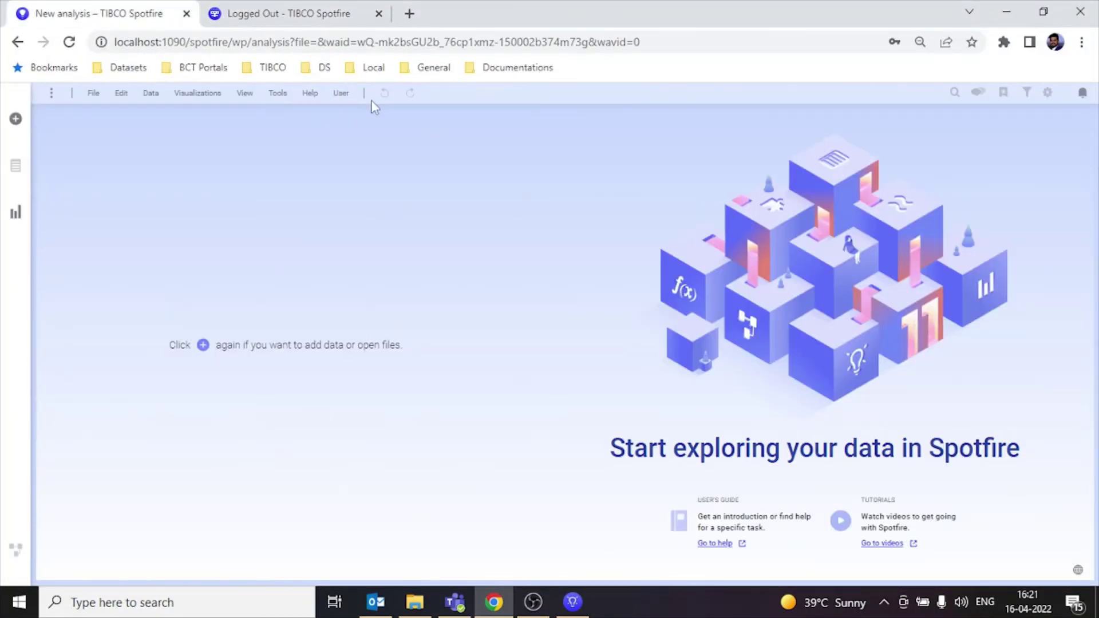
click(344, 106)
click(347, 116)
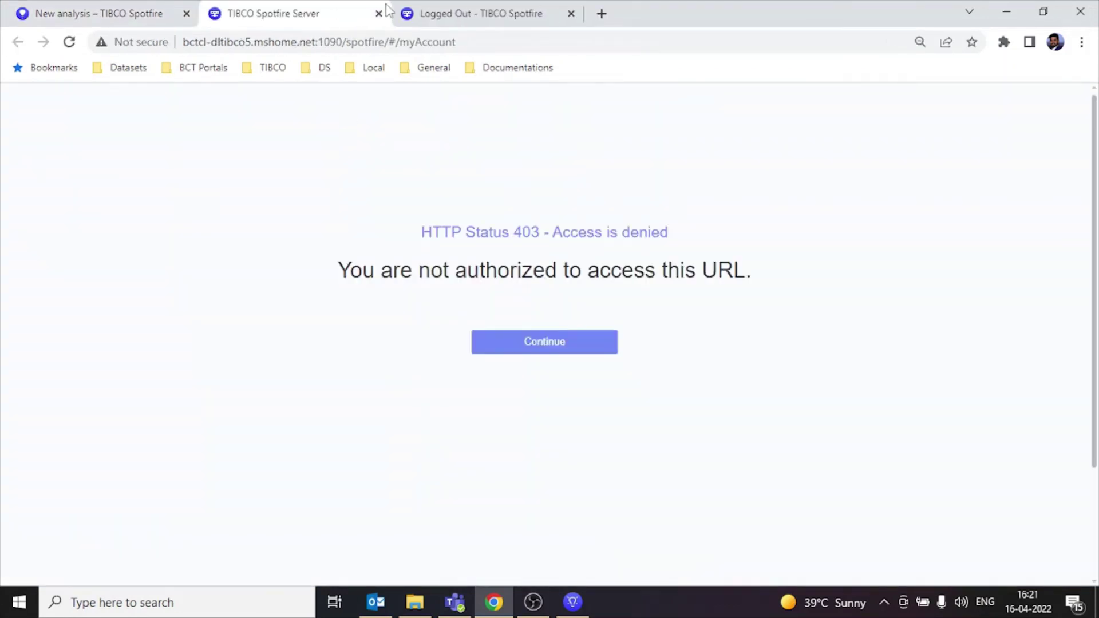
click(377, 14)
click(375, 16)
click(391, 13)
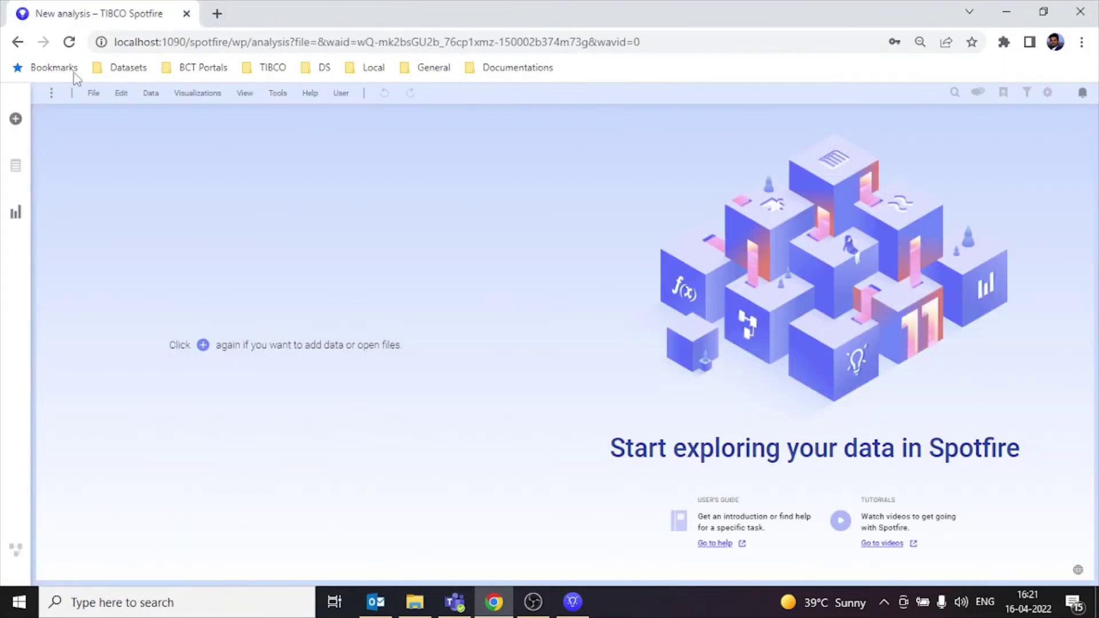
click(69, 42)
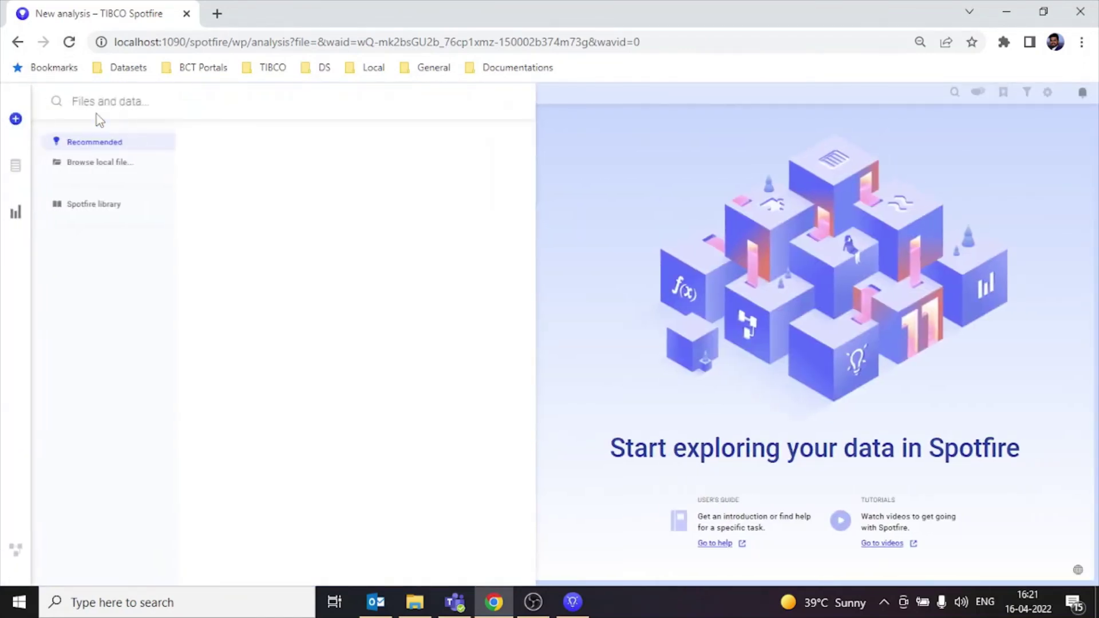
Step: Open Acounts Dashboard from the library's Accounts folder, then choose to log out
click(93, 208)
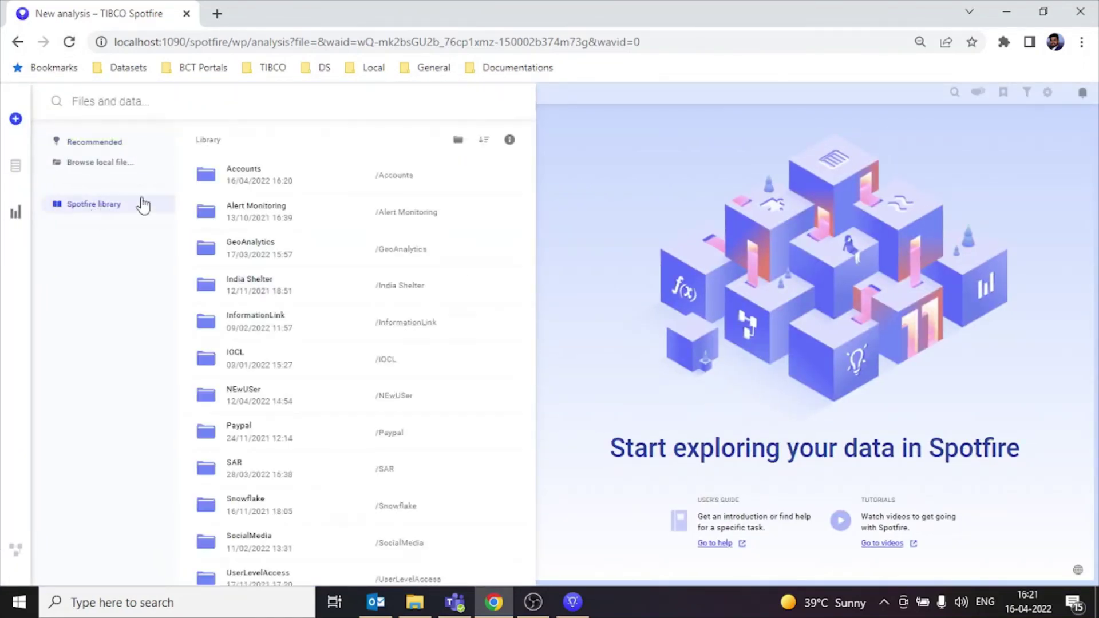
click(241, 179)
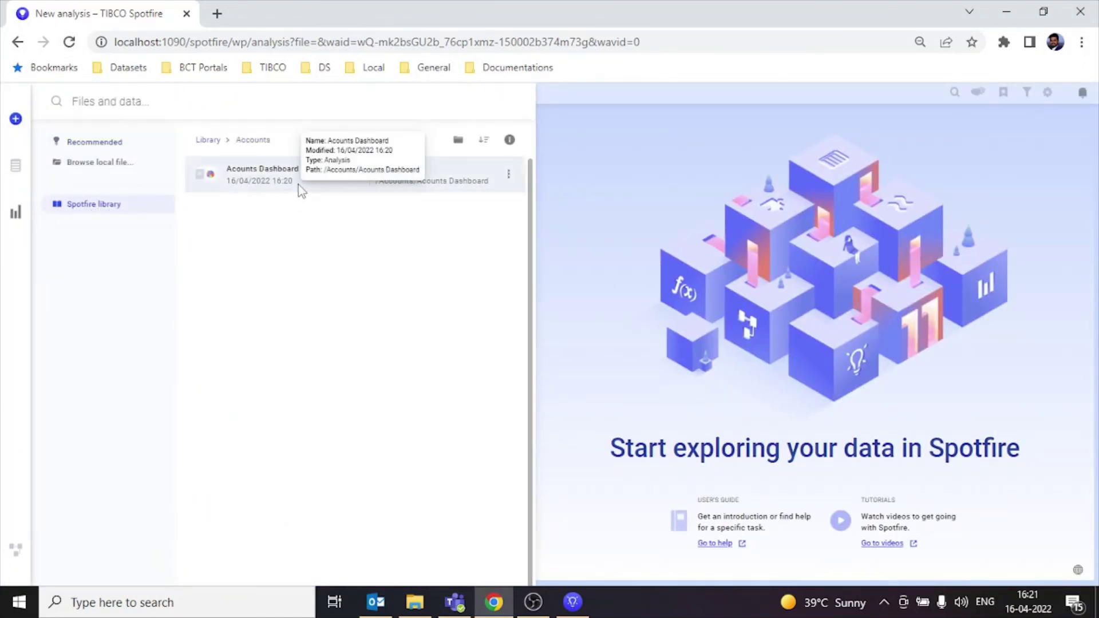
click(297, 184)
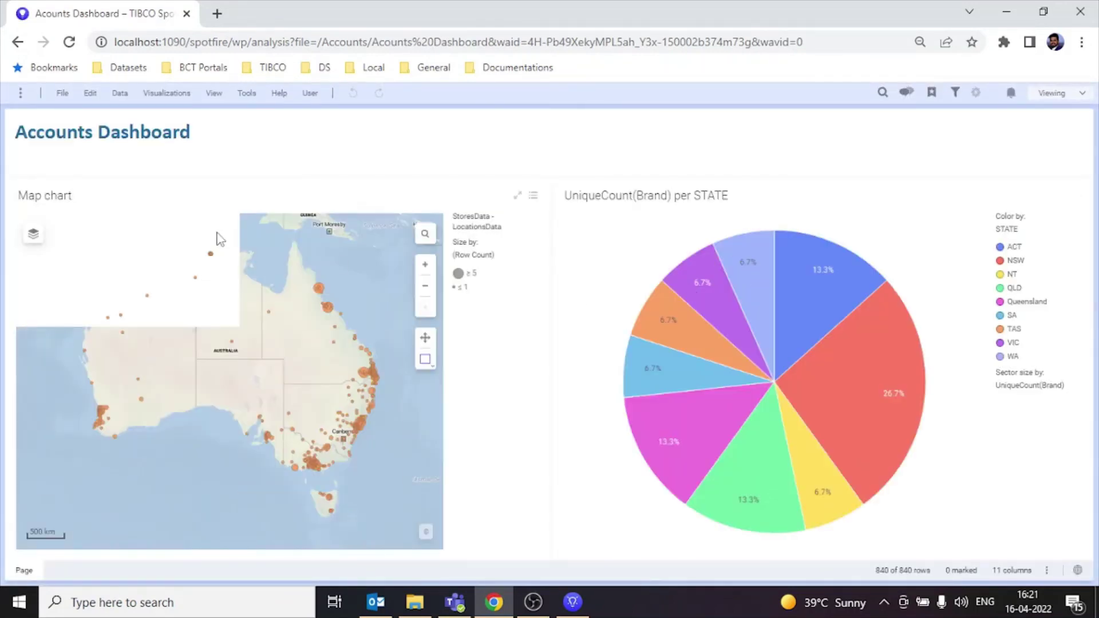
click(309, 93)
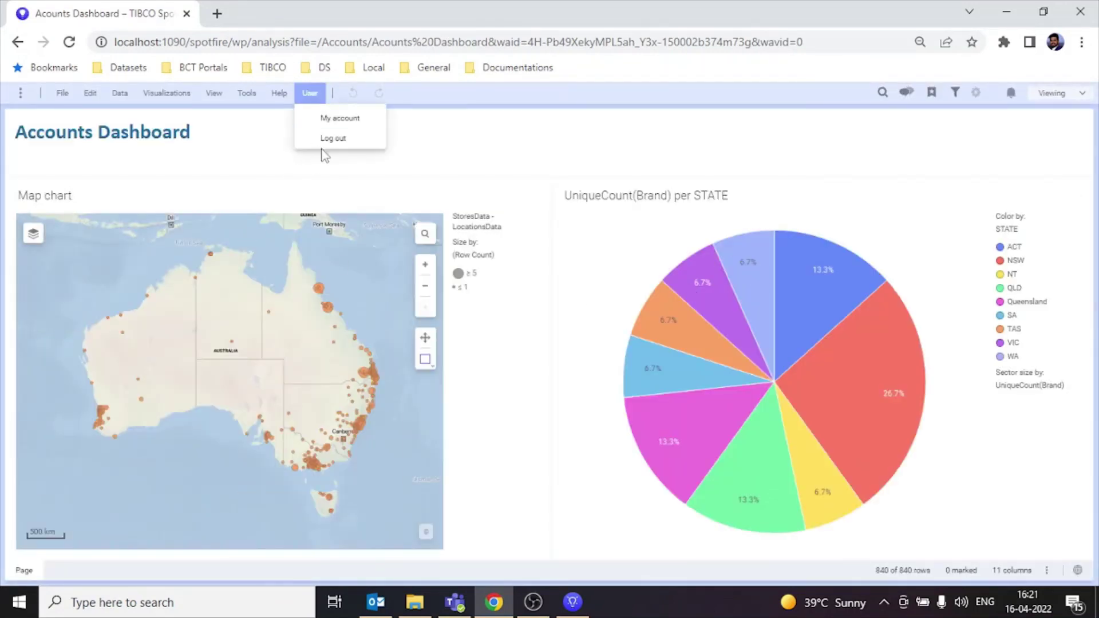
click(326, 137)
Step: Sign in as the sales user with saved credentials and check the library lacks an Accounts folder
click(601, 371)
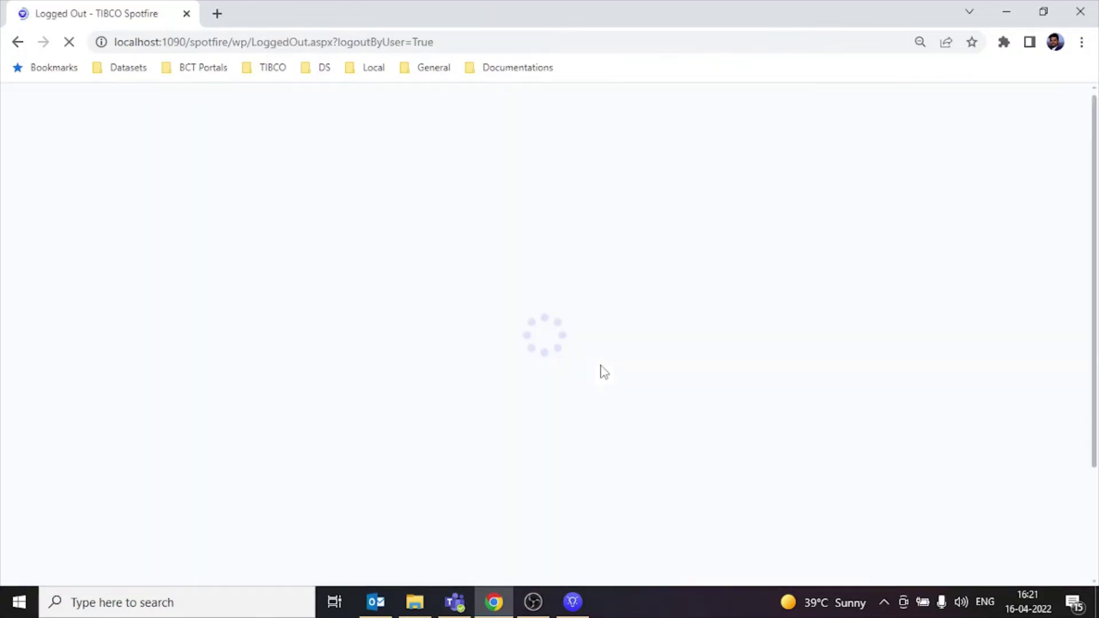
click(537, 372)
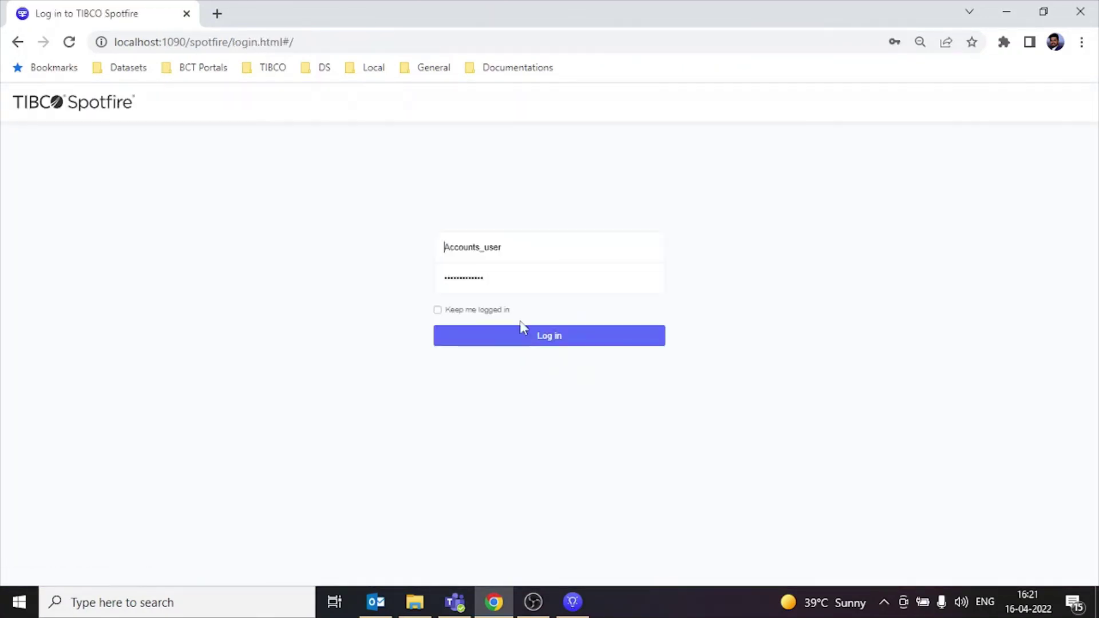
click(545, 259)
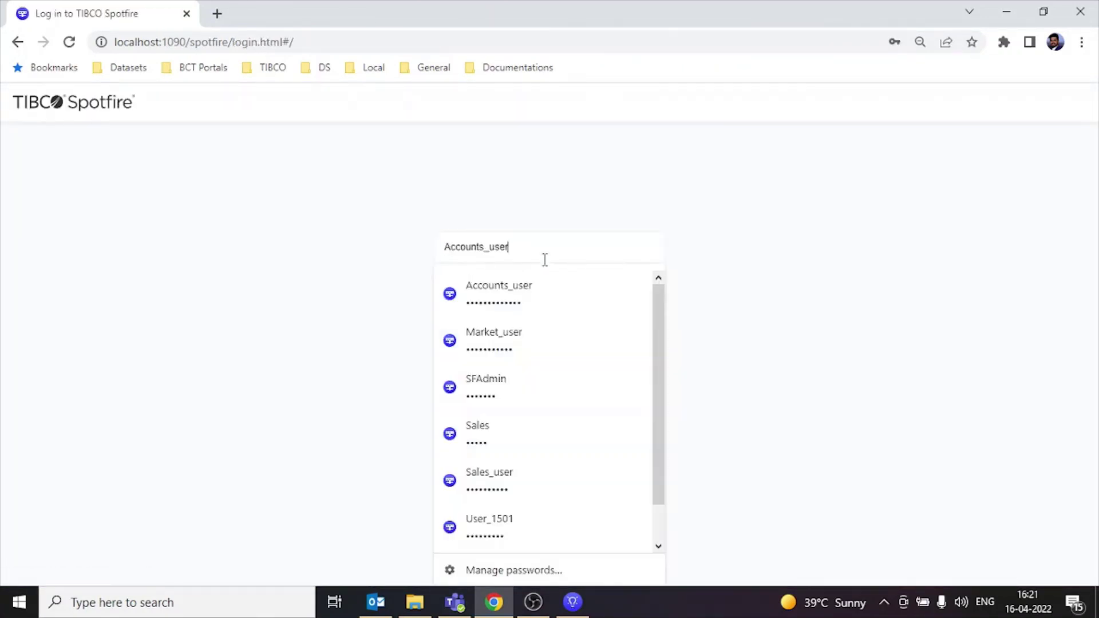
click(542, 483)
click(538, 345)
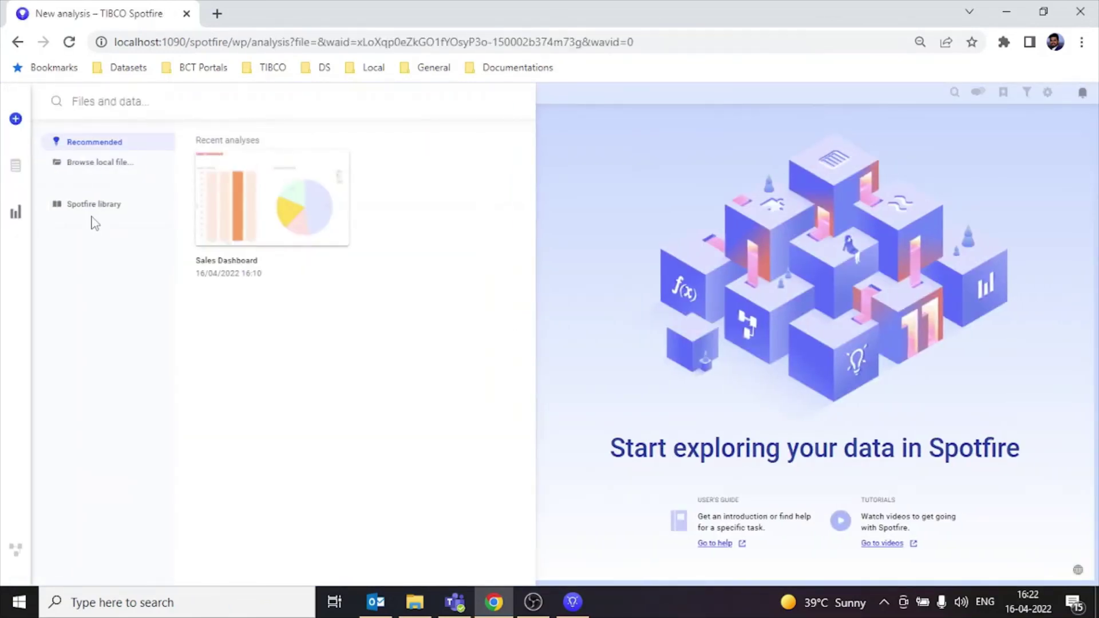
click(96, 207)
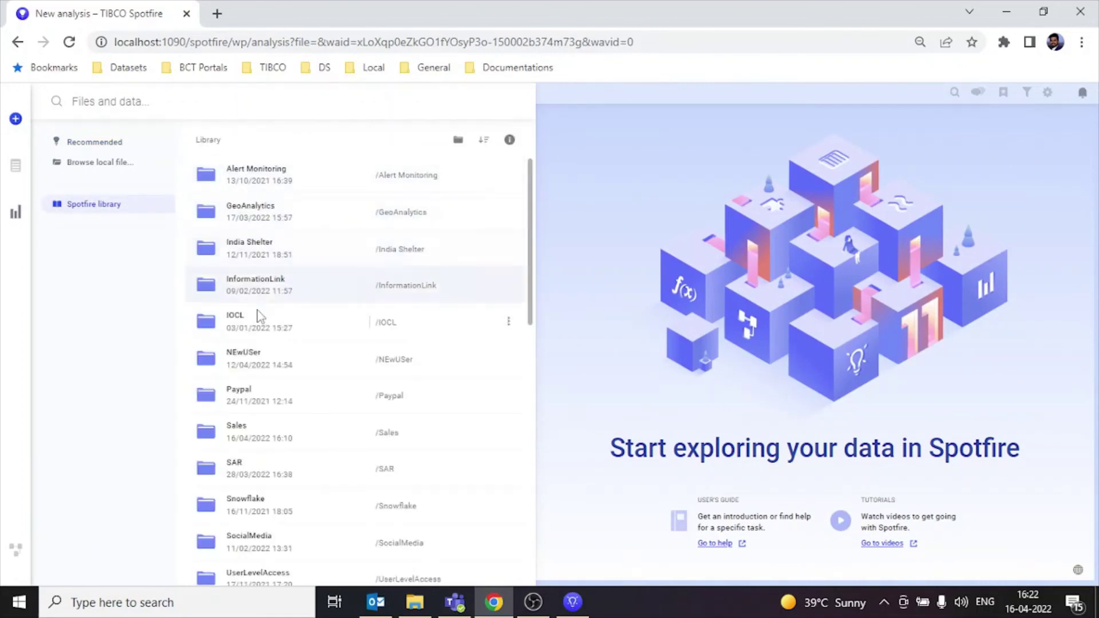
click(568, 225)
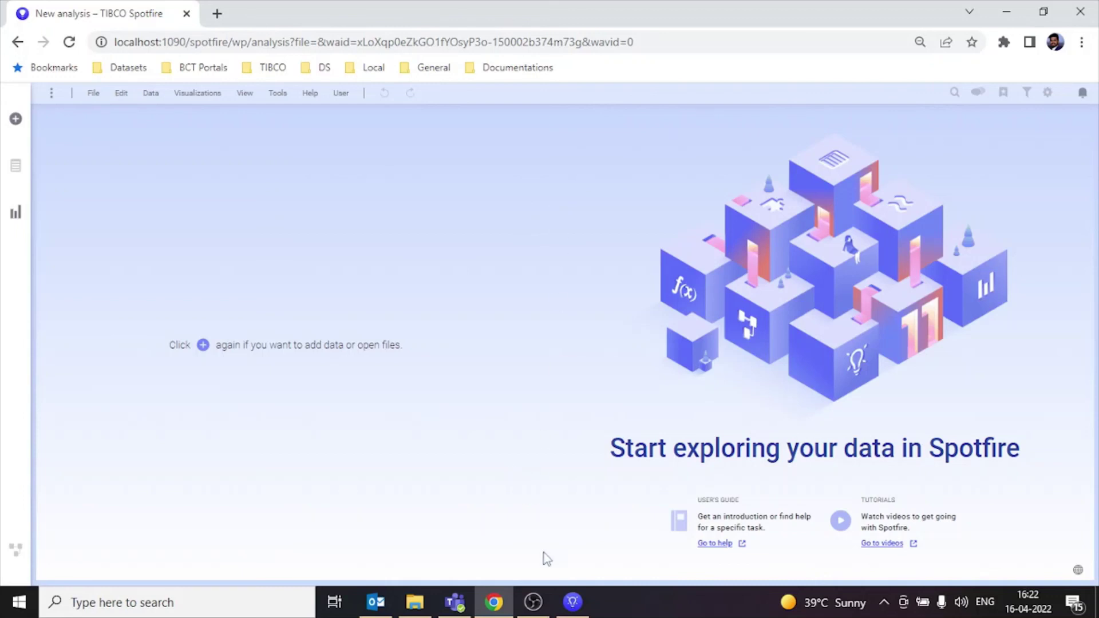
Step: Return to the desktop Accounts Dashboard and browse the Spotfire library folders
mouse_move(572, 601)
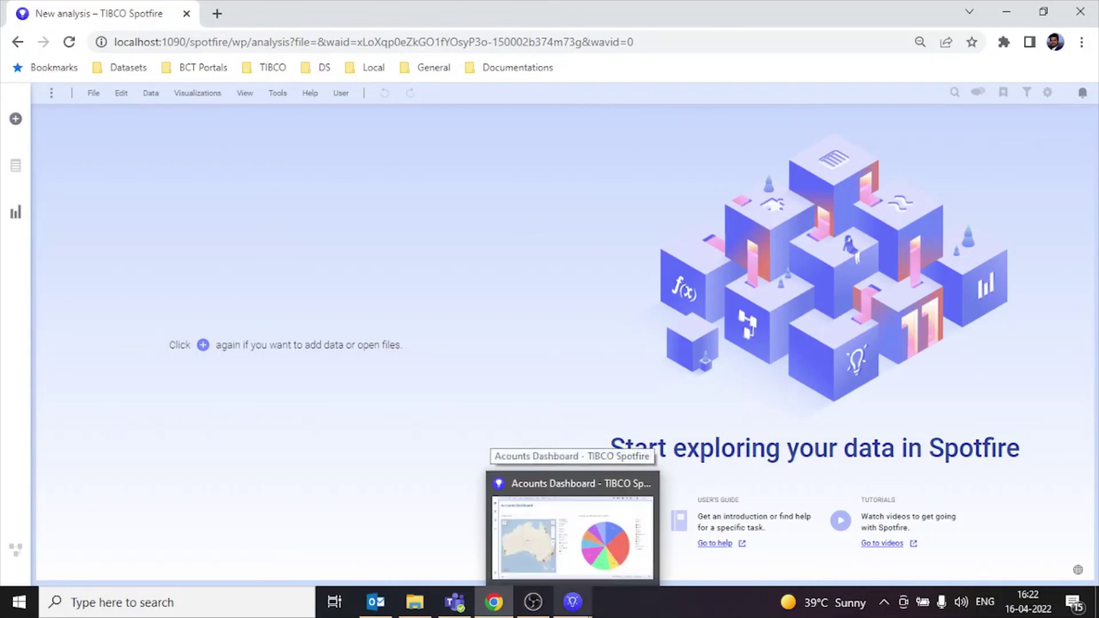
click(579, 550)
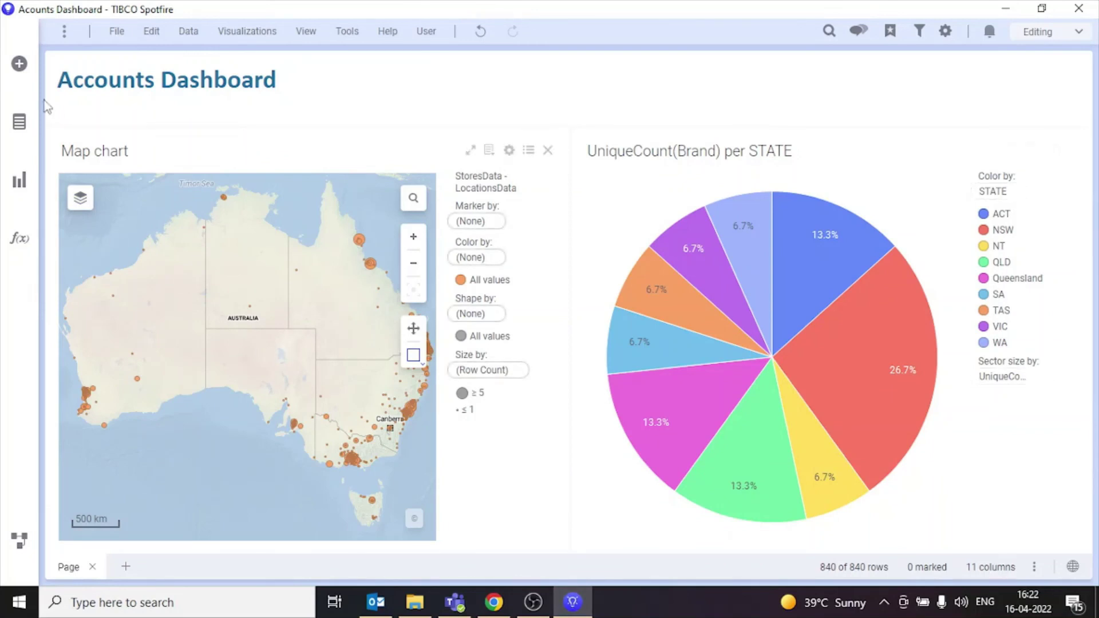
click(19, 64)
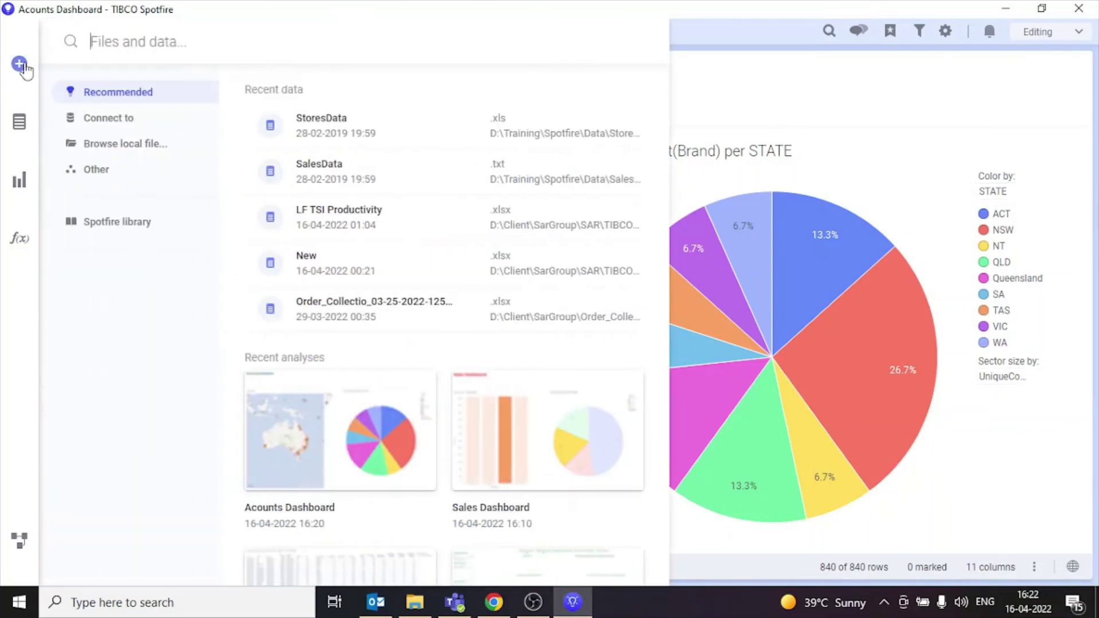
click(128, 224)
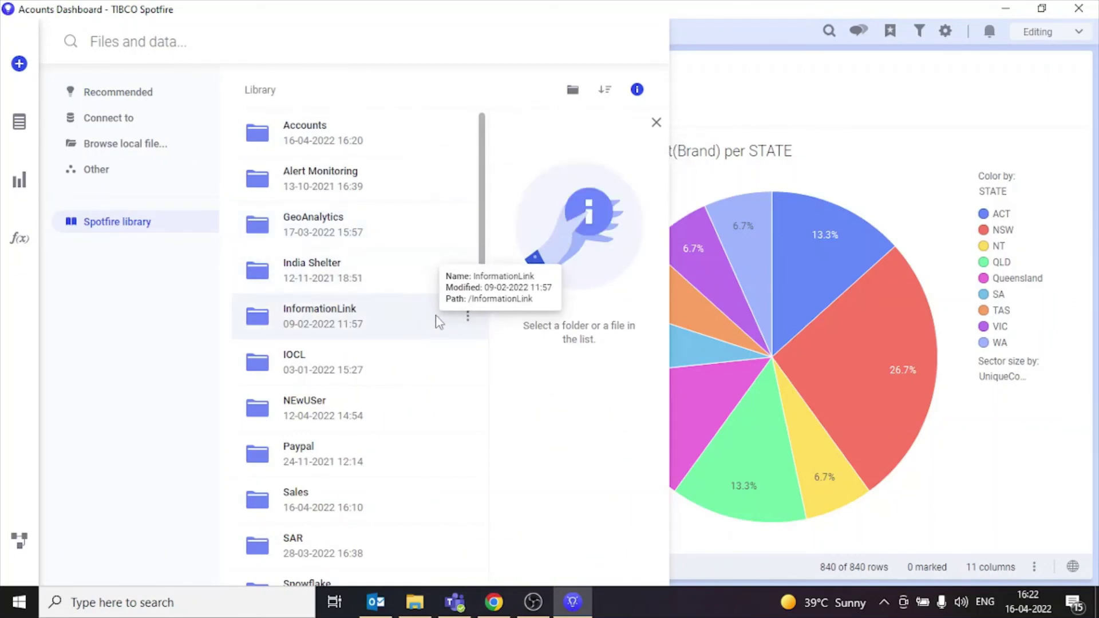
scroll(432, 332, down, 3)
Step: Show the Sales folder's details and open its folder permissions editor
click(453, 345)
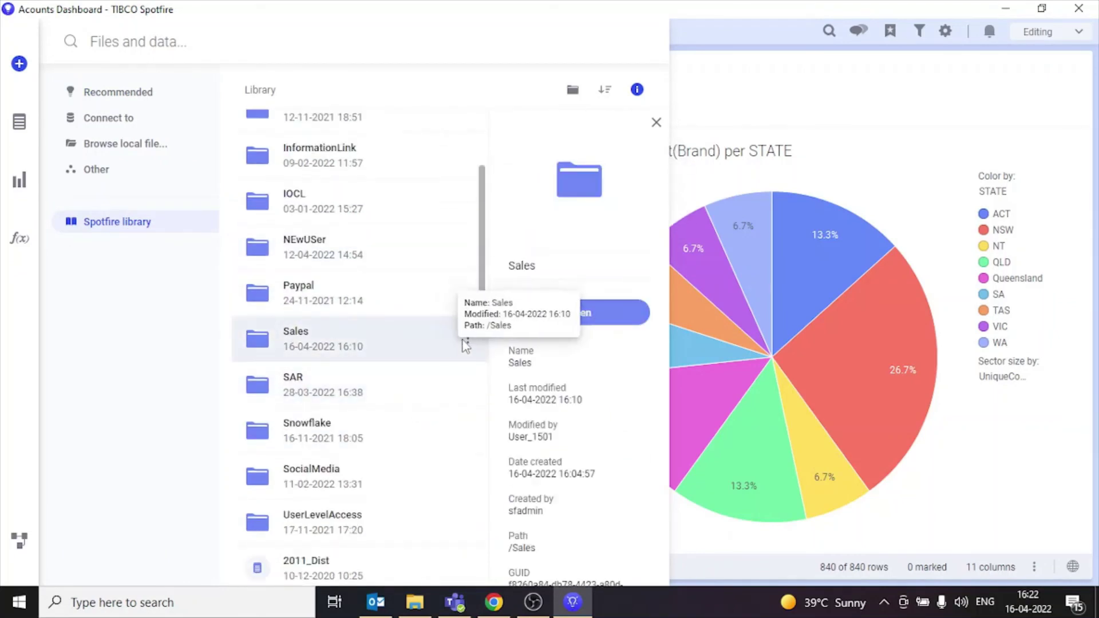
click(468, 338)
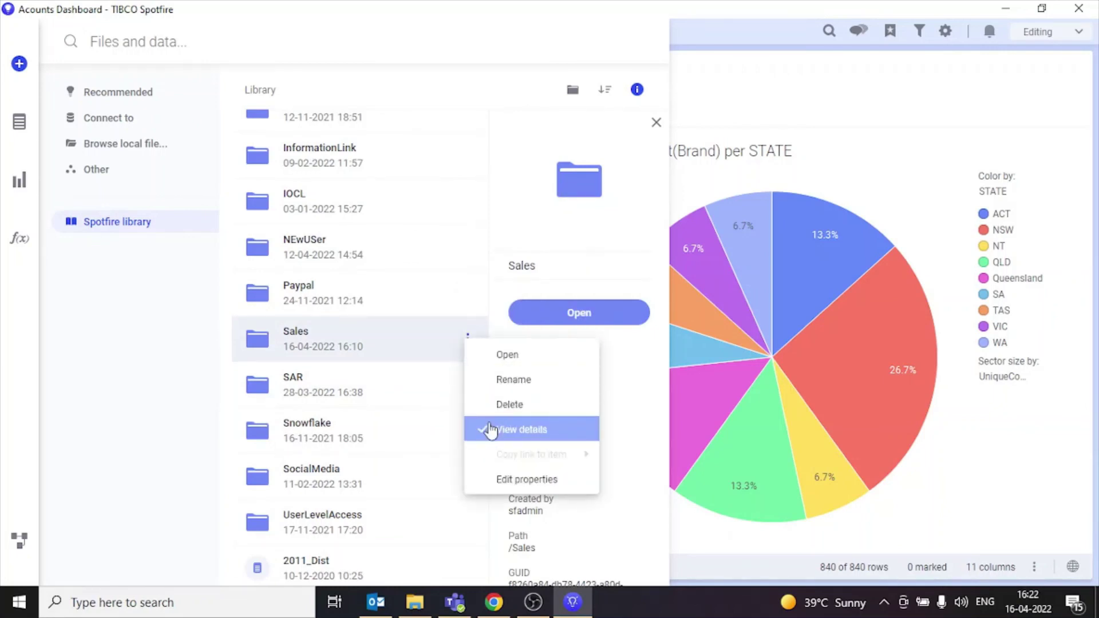
click(494, 429)
click(636, 339)
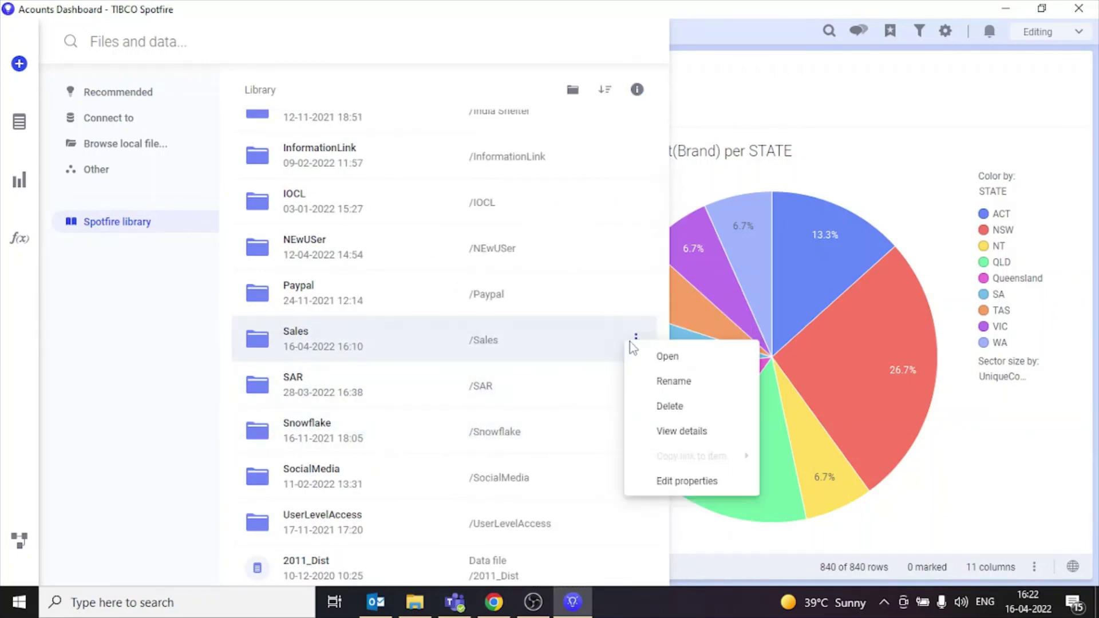
click(640, 430)
scroll(618, 372, down, 3)
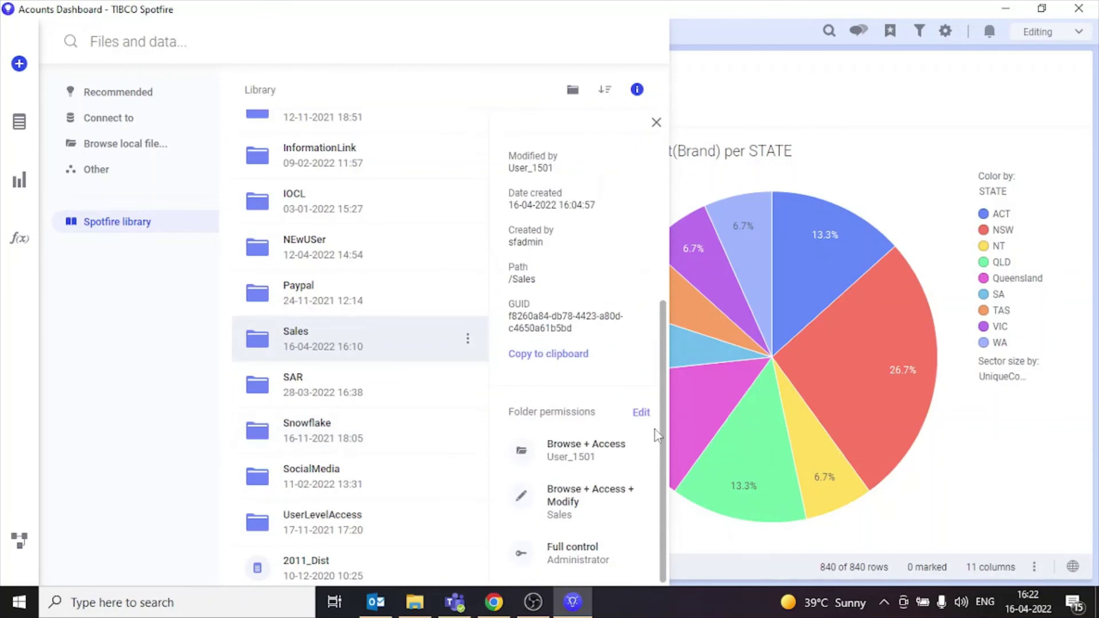
click(641, 412)
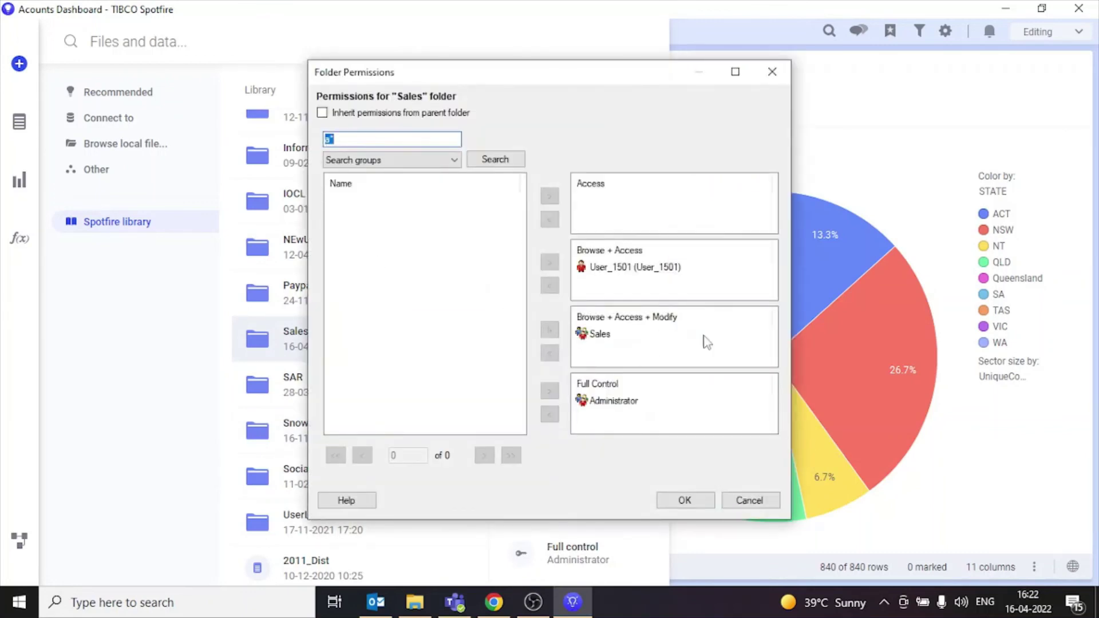